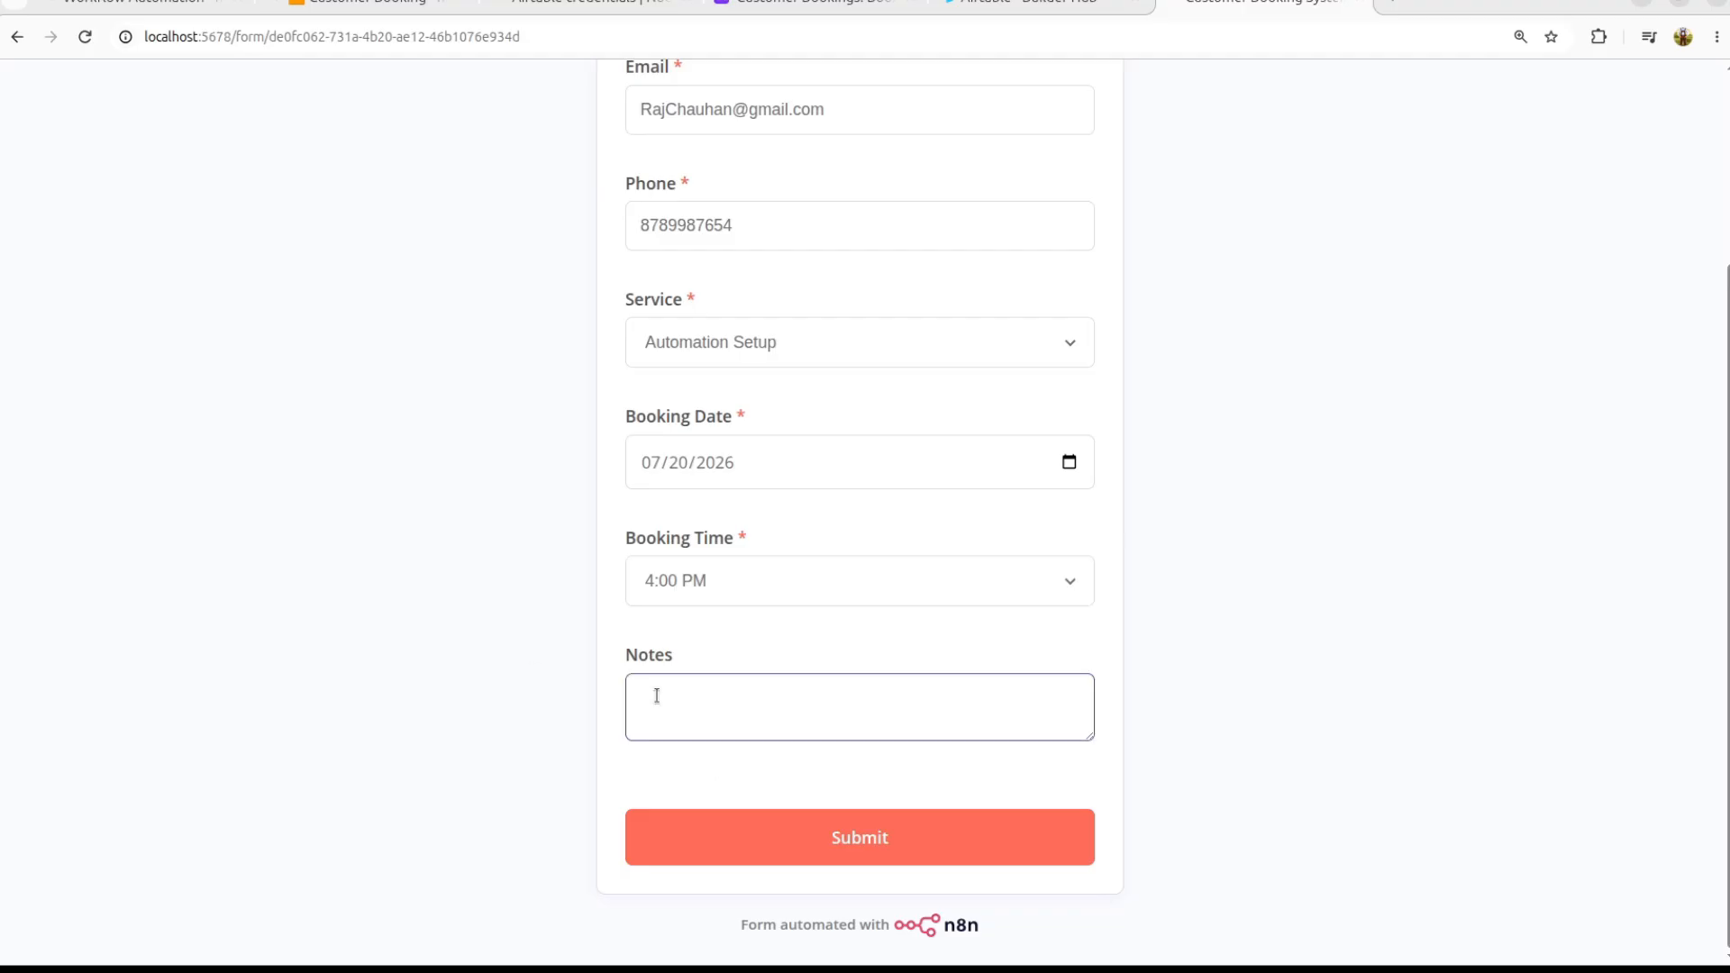
Step: Finish the Notes with 'I booked my demo call', submit the booking form, and highlight the confirmation
type("I booked my demo call")
scroll(745, 451, "up", 3)
scroll(746, 451, "down", 2)
left_click(889, 879)
triple_click(885, 169)
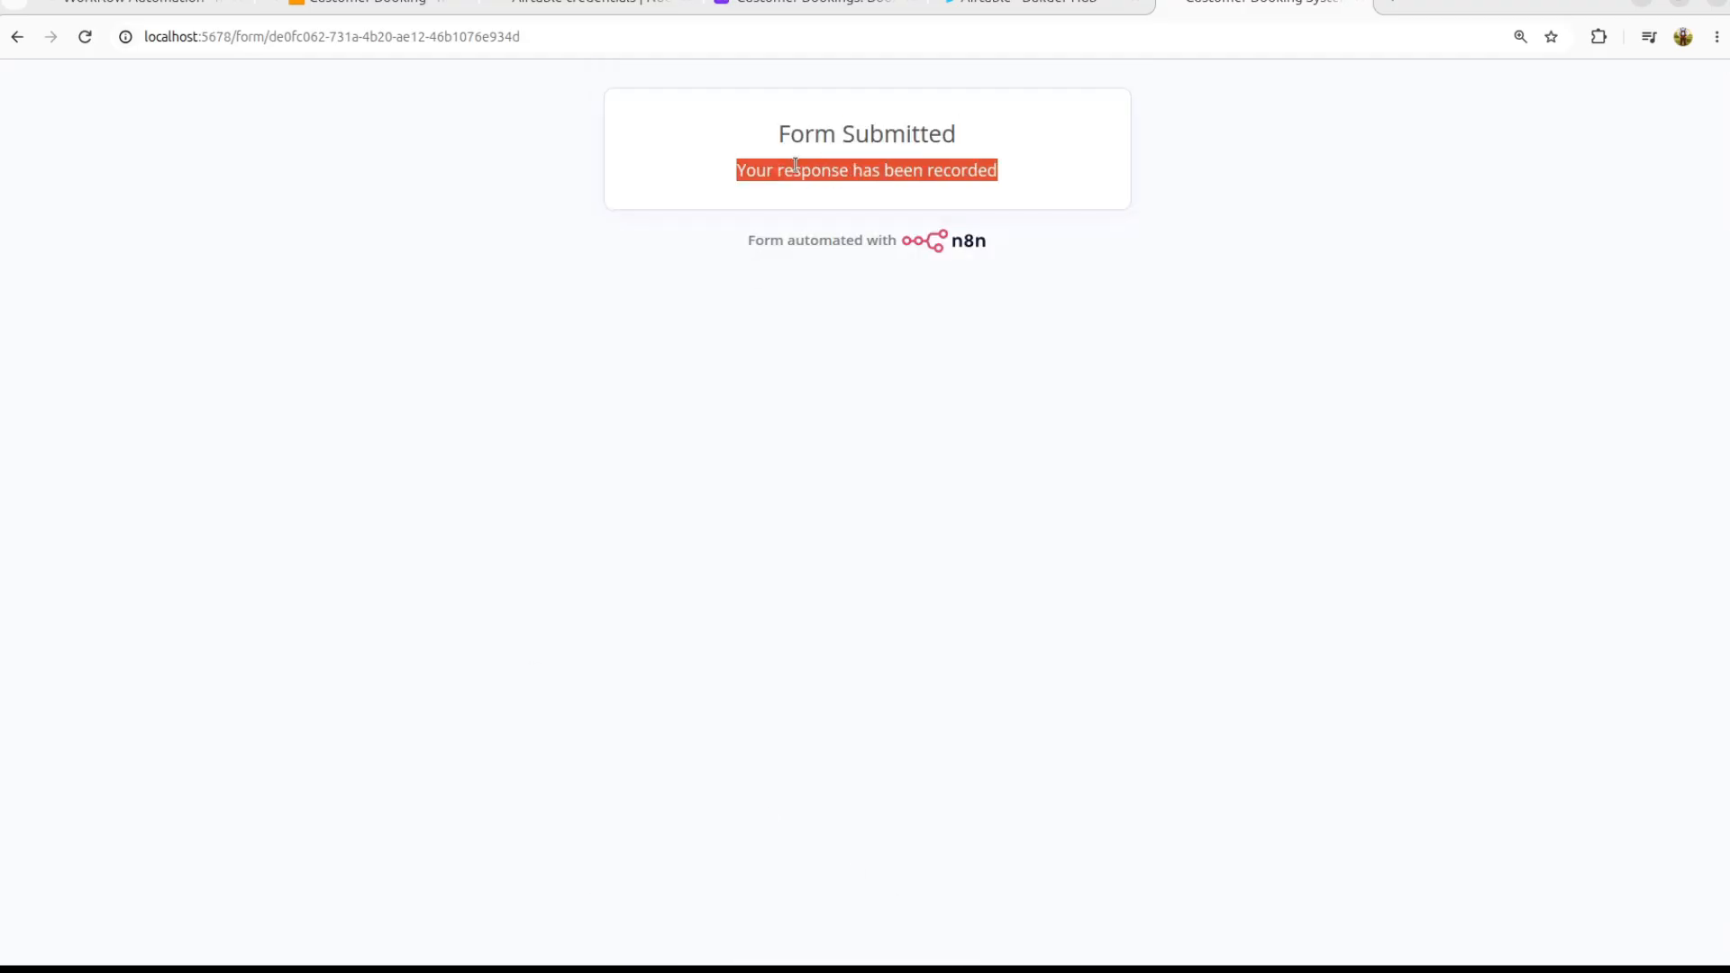
left_click(804, 3)
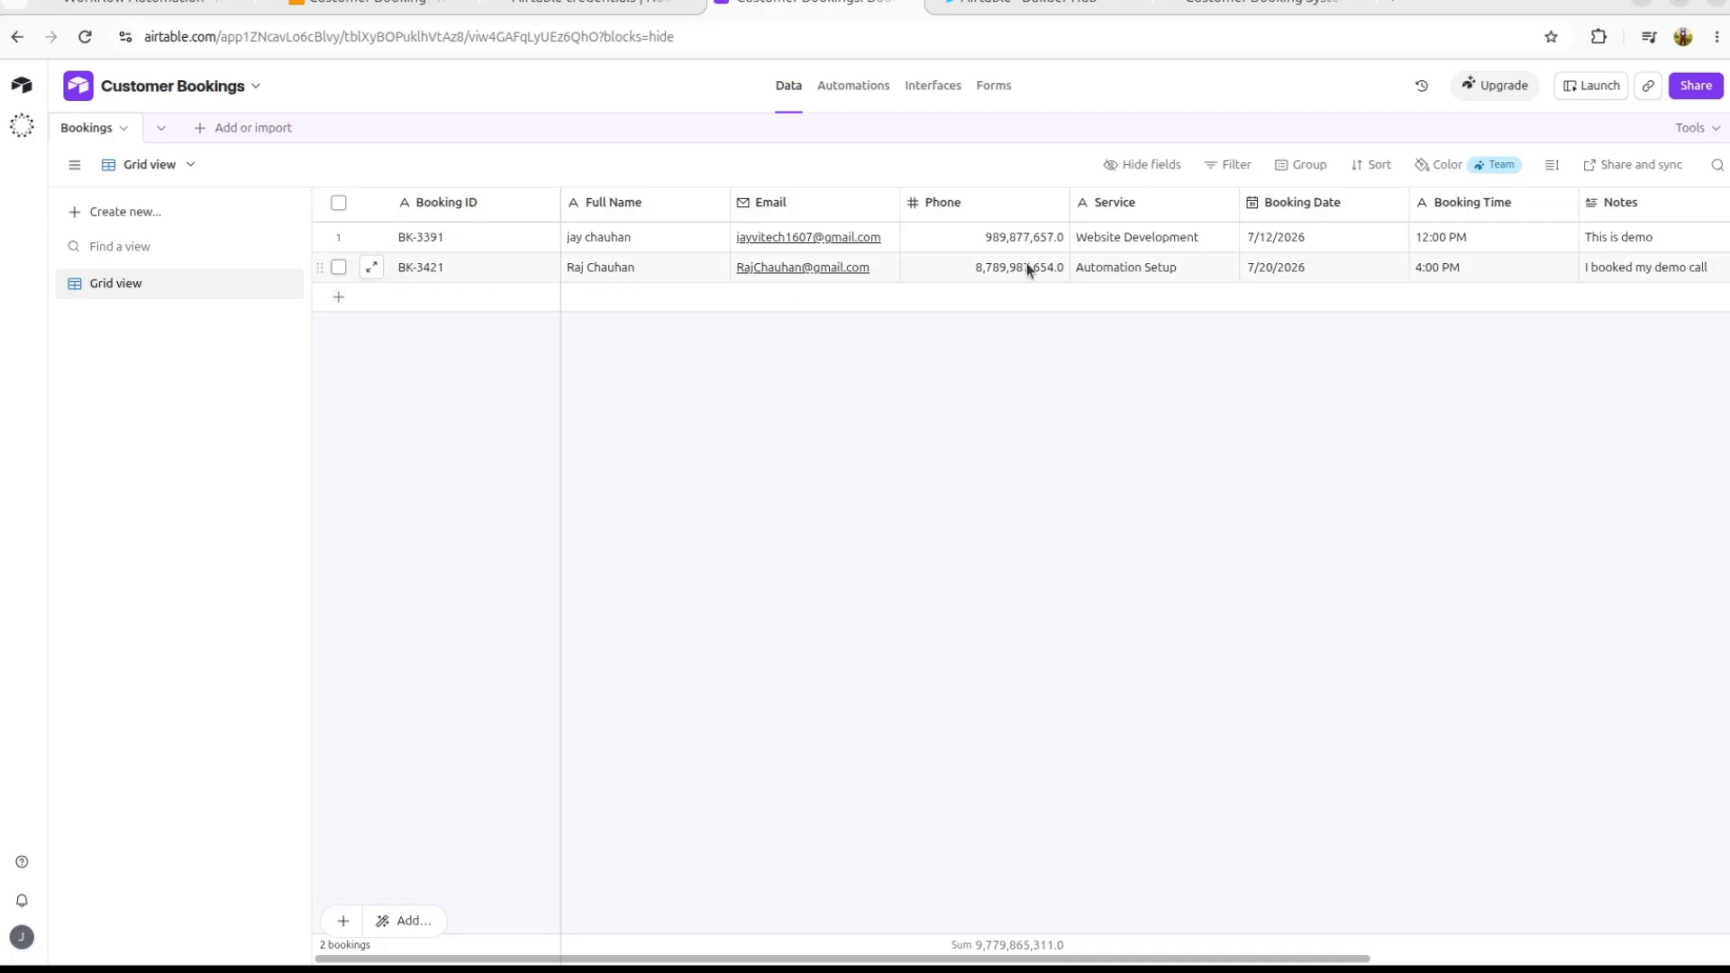
Step: Scroll the Customer Bookings grid to check the new BK-3421 record and zoom the page in
scroll(1514, 287, "right", 5)
scroll(1538, 293, "left", 5)
key("ctrl+plus")
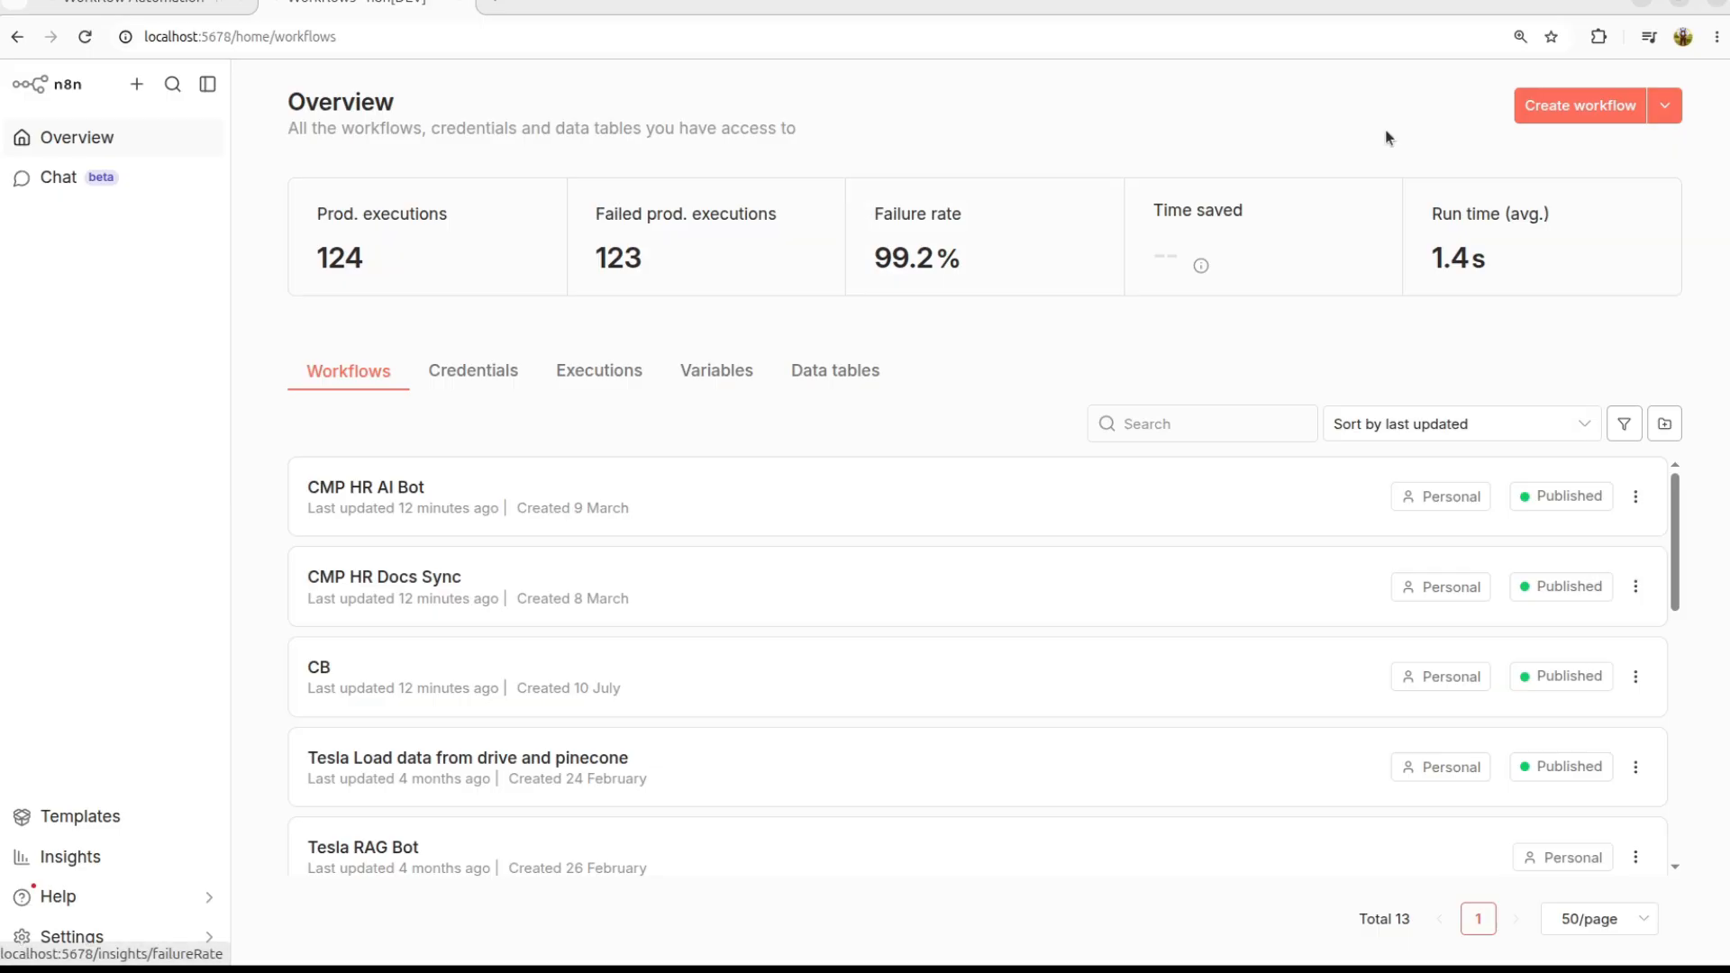
Step: Create a new empty workflow and name it 'Customer Booking'
left_click(1560, 110)
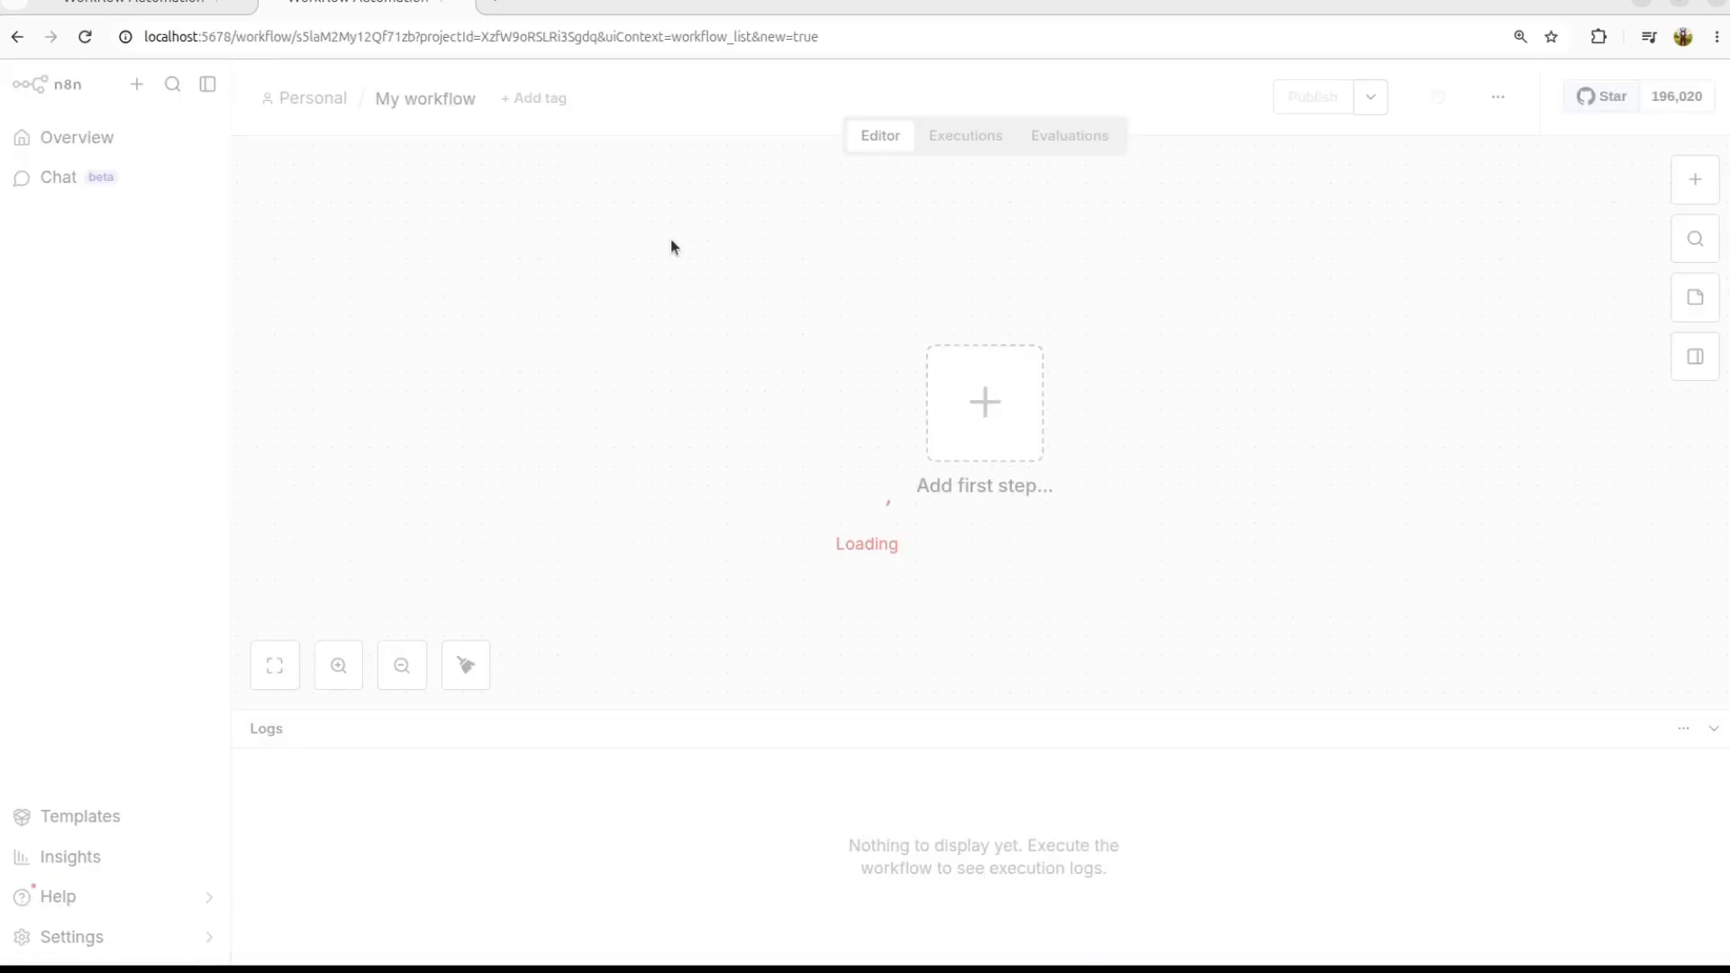
left_click(412, 105)
type("Customer Booking")
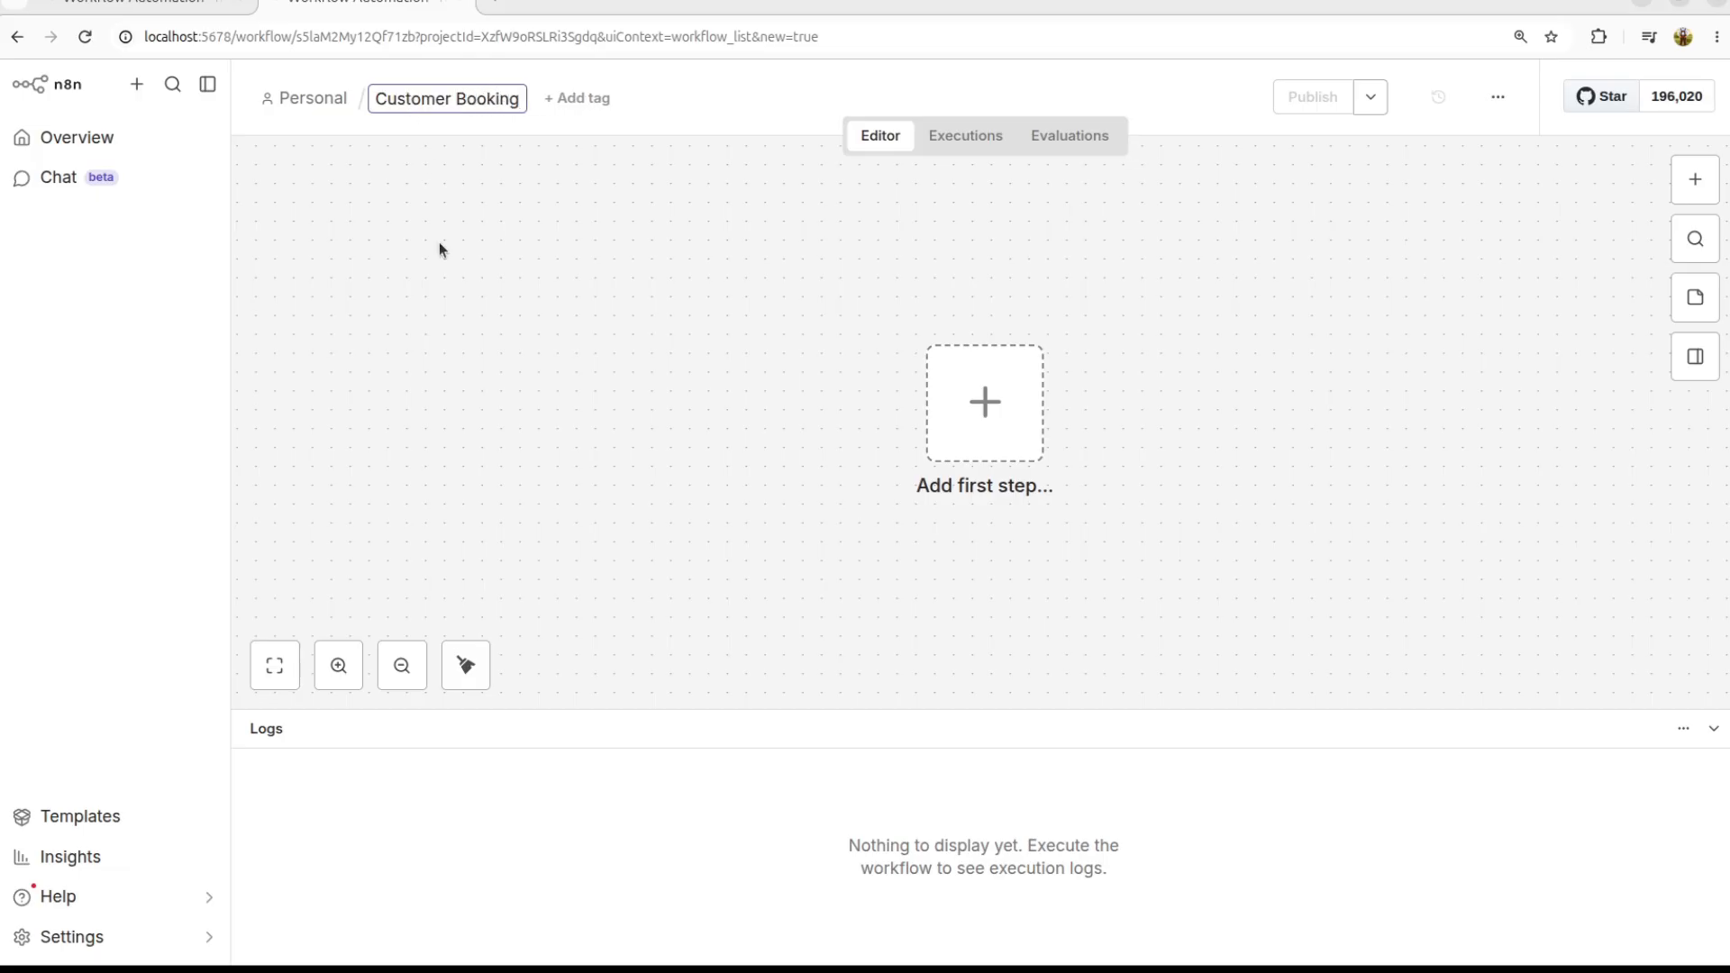
key("Return")
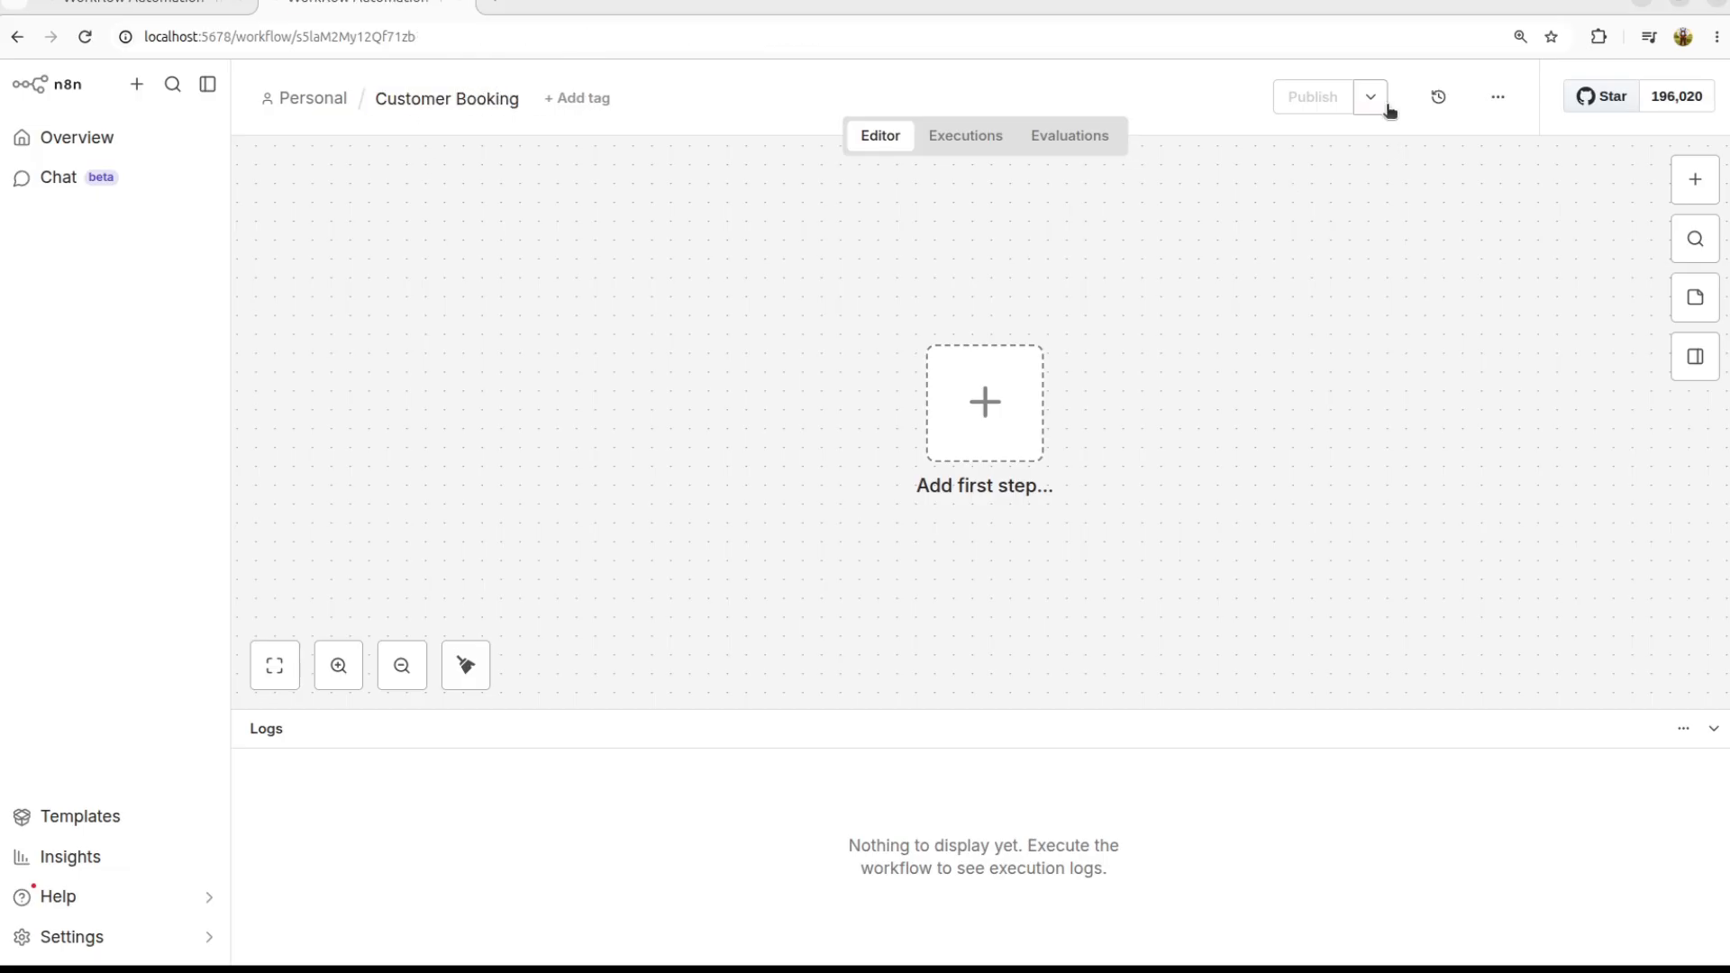
left_click(1498, 99)
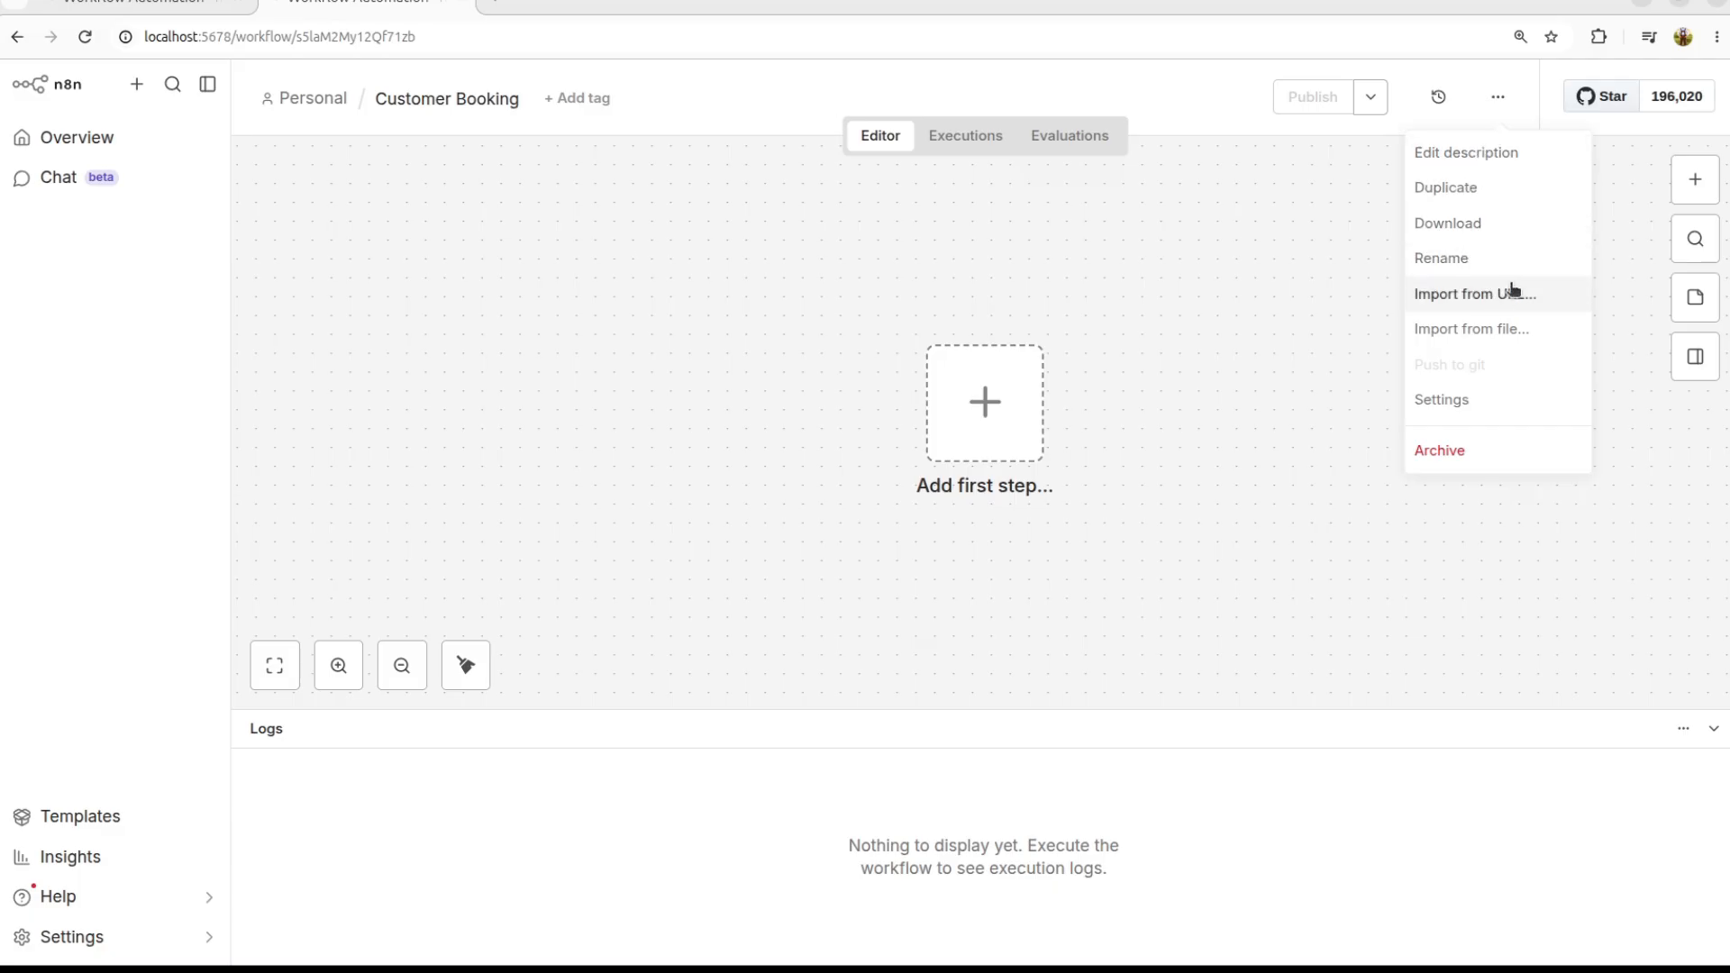
left_click(1511, 328)
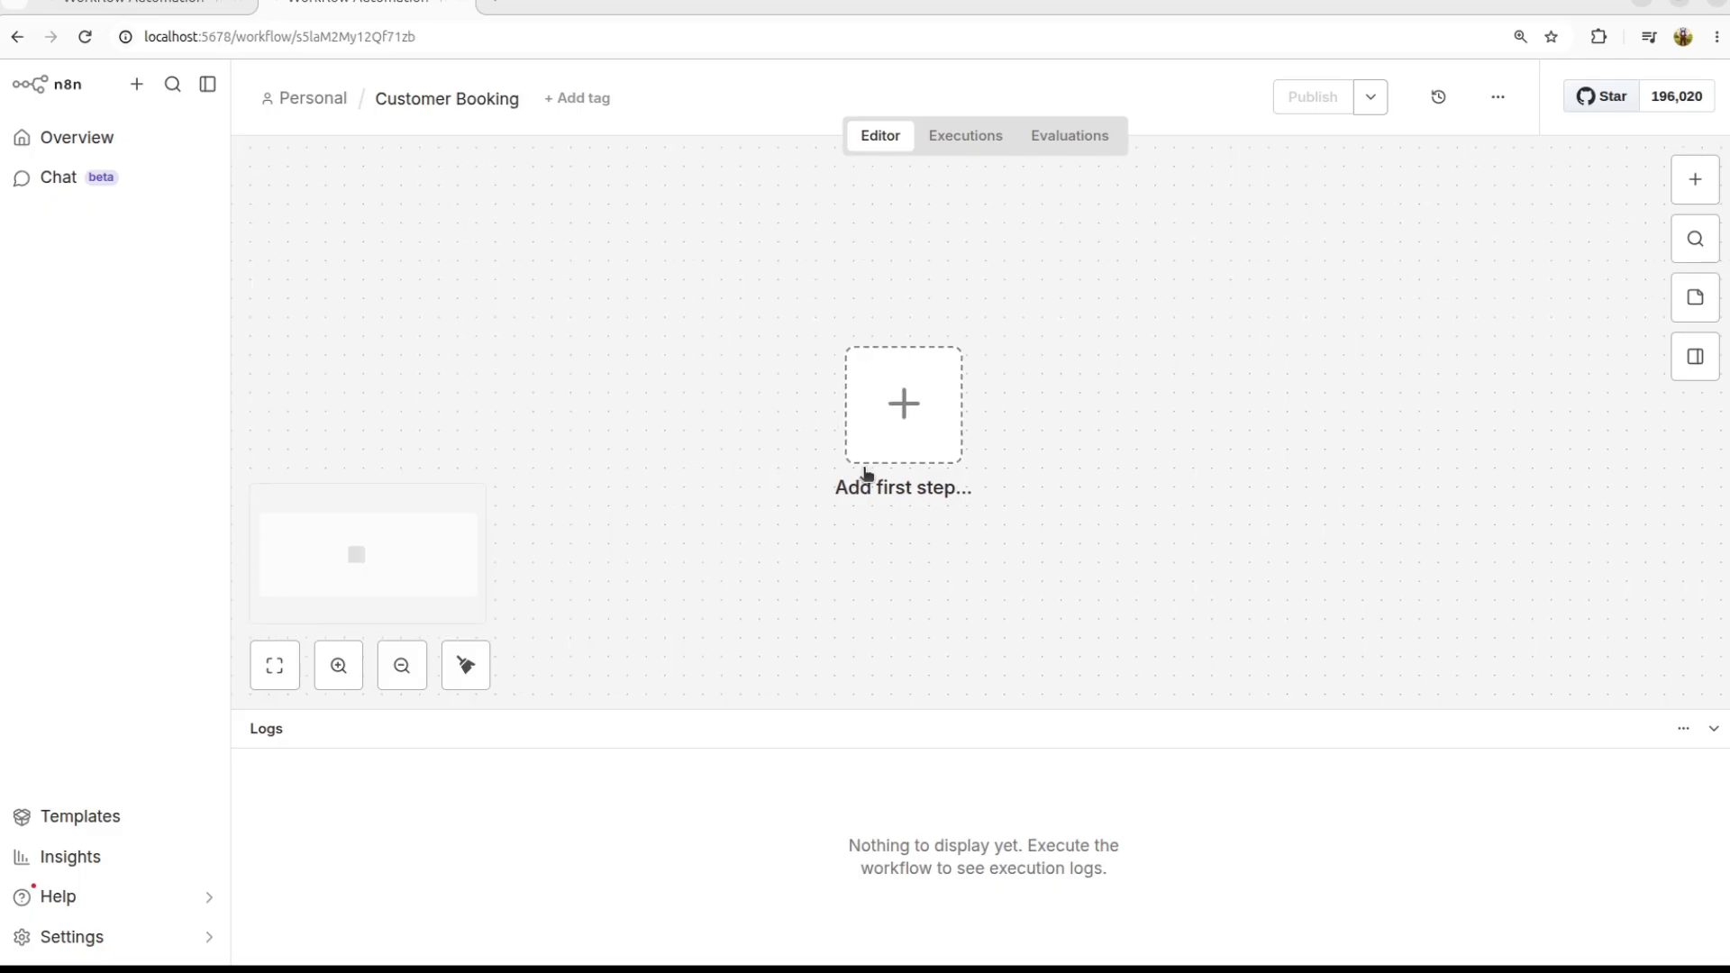
Step: Pan the workflow canvas to reposition the first-step placeholder
scroll(889, 413, "down", 2)
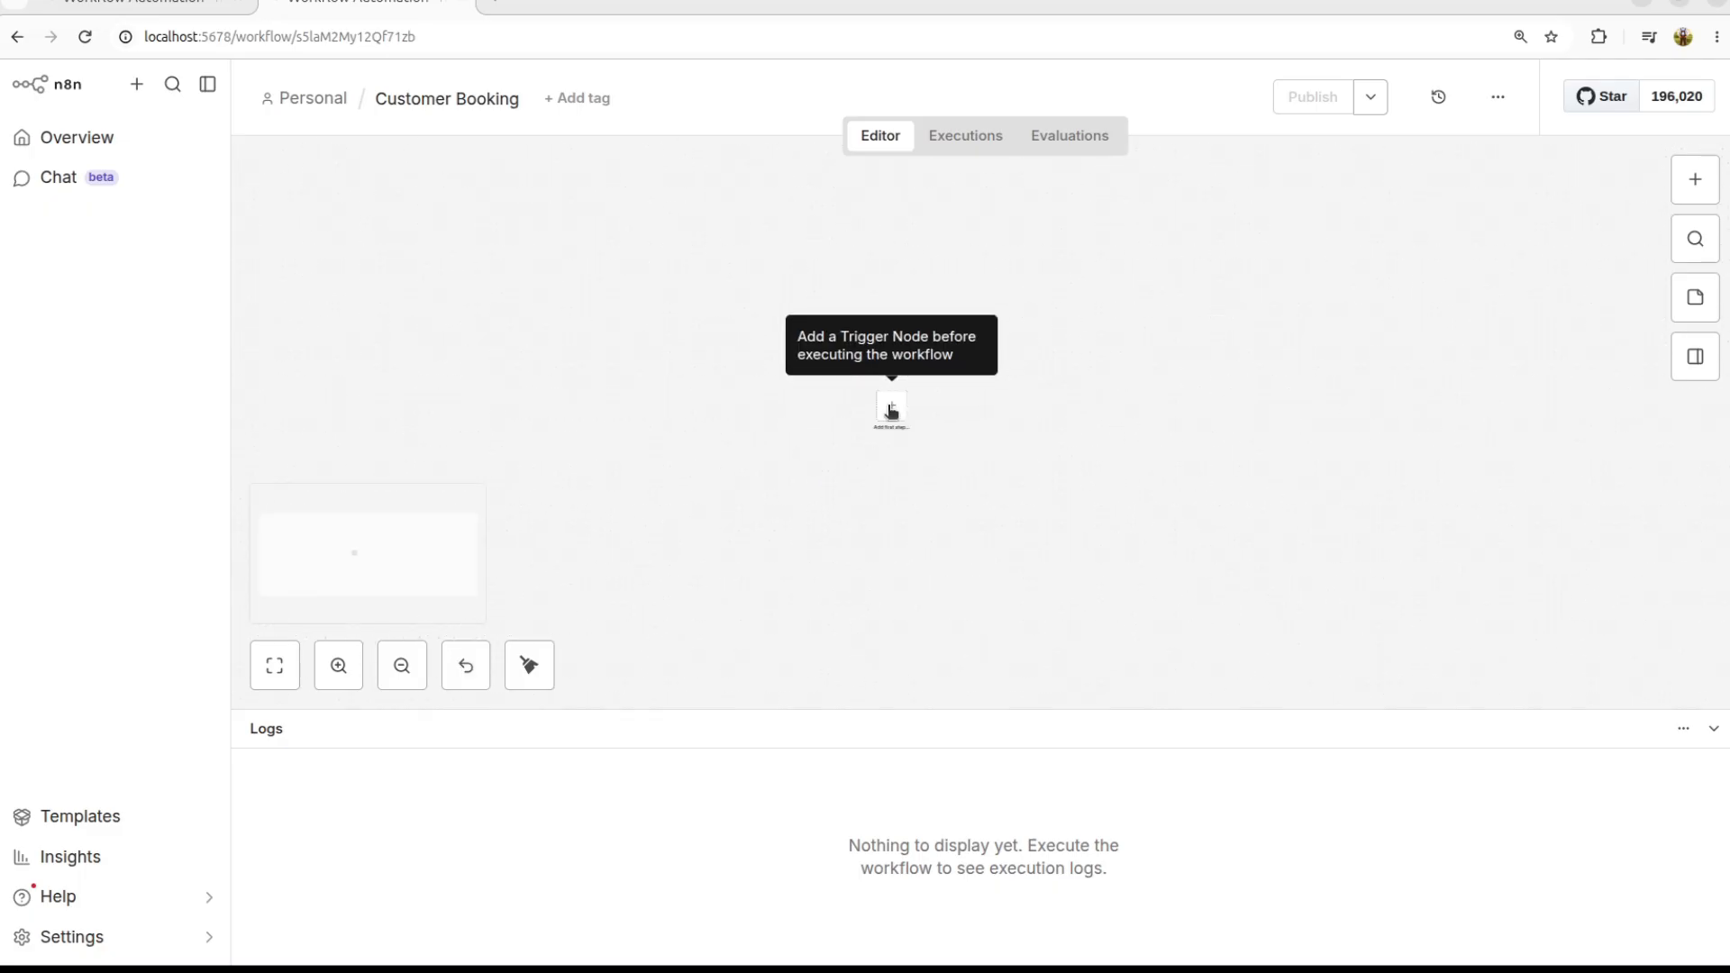
scroll(889, 410, "up", 6)
scroll(891, 412, "down", 5)
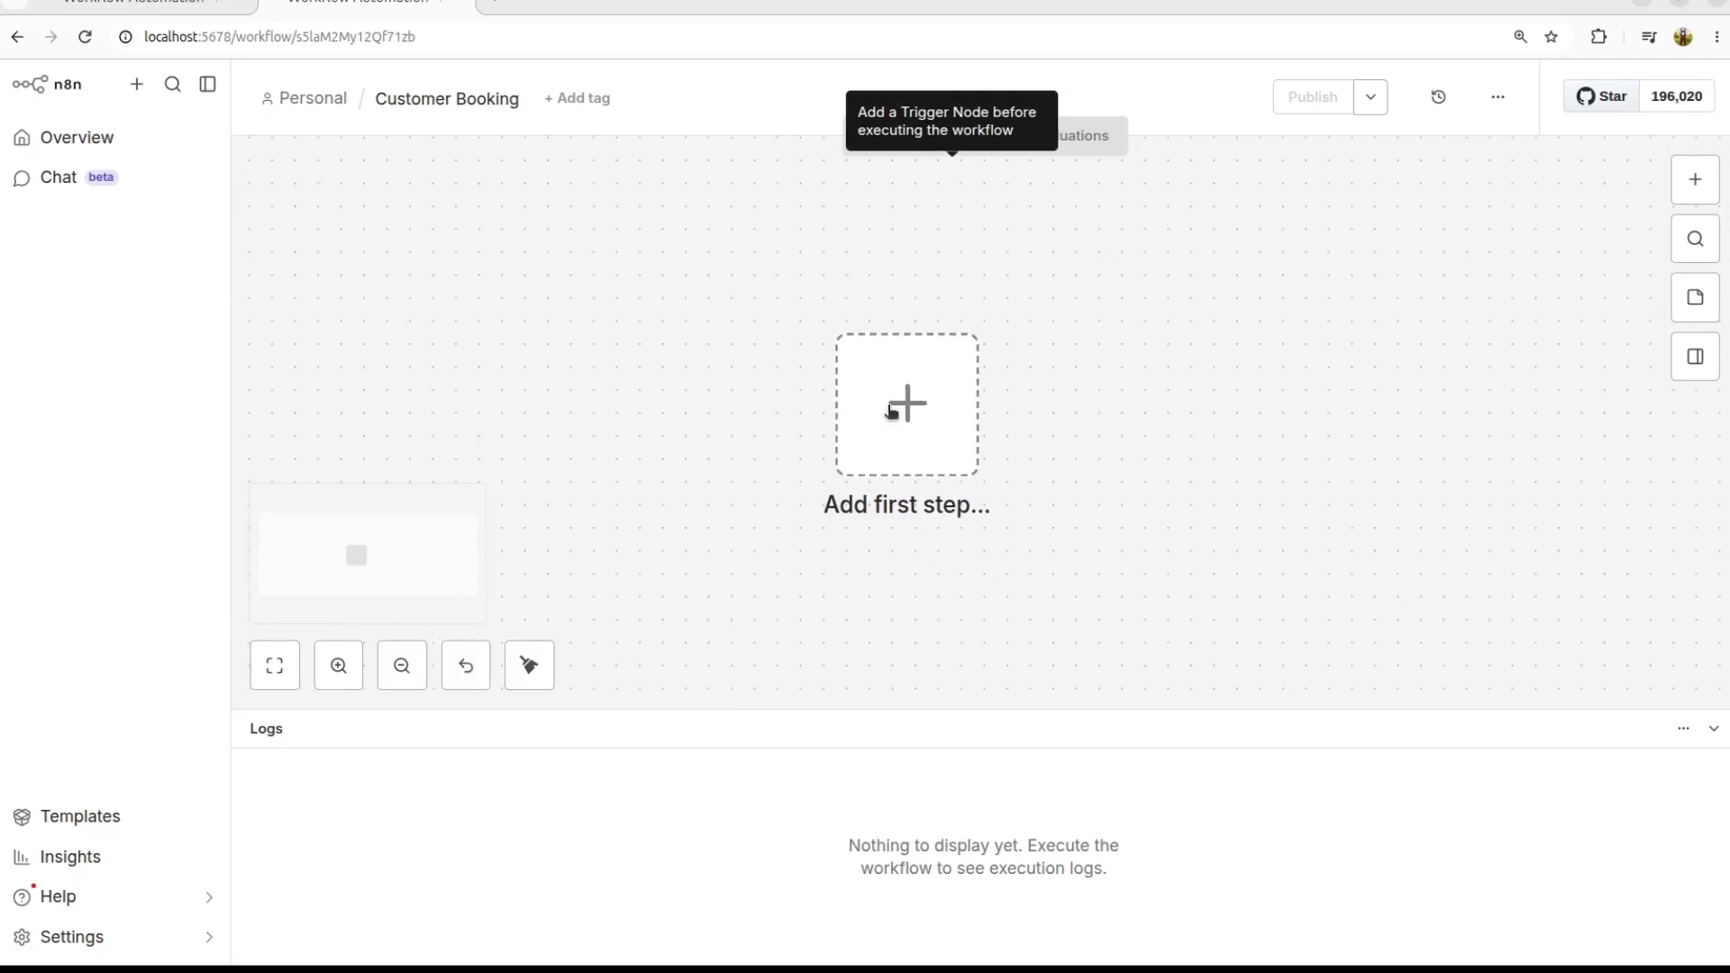
left_click_drag(1342, 337, 1042, 348)
scroll(1089, 367, "right", 6)
scroll(1089, 368, "left", 14)
scroll(1089, 368, "right", 5)
scroll(1089, 370, "right", 4)
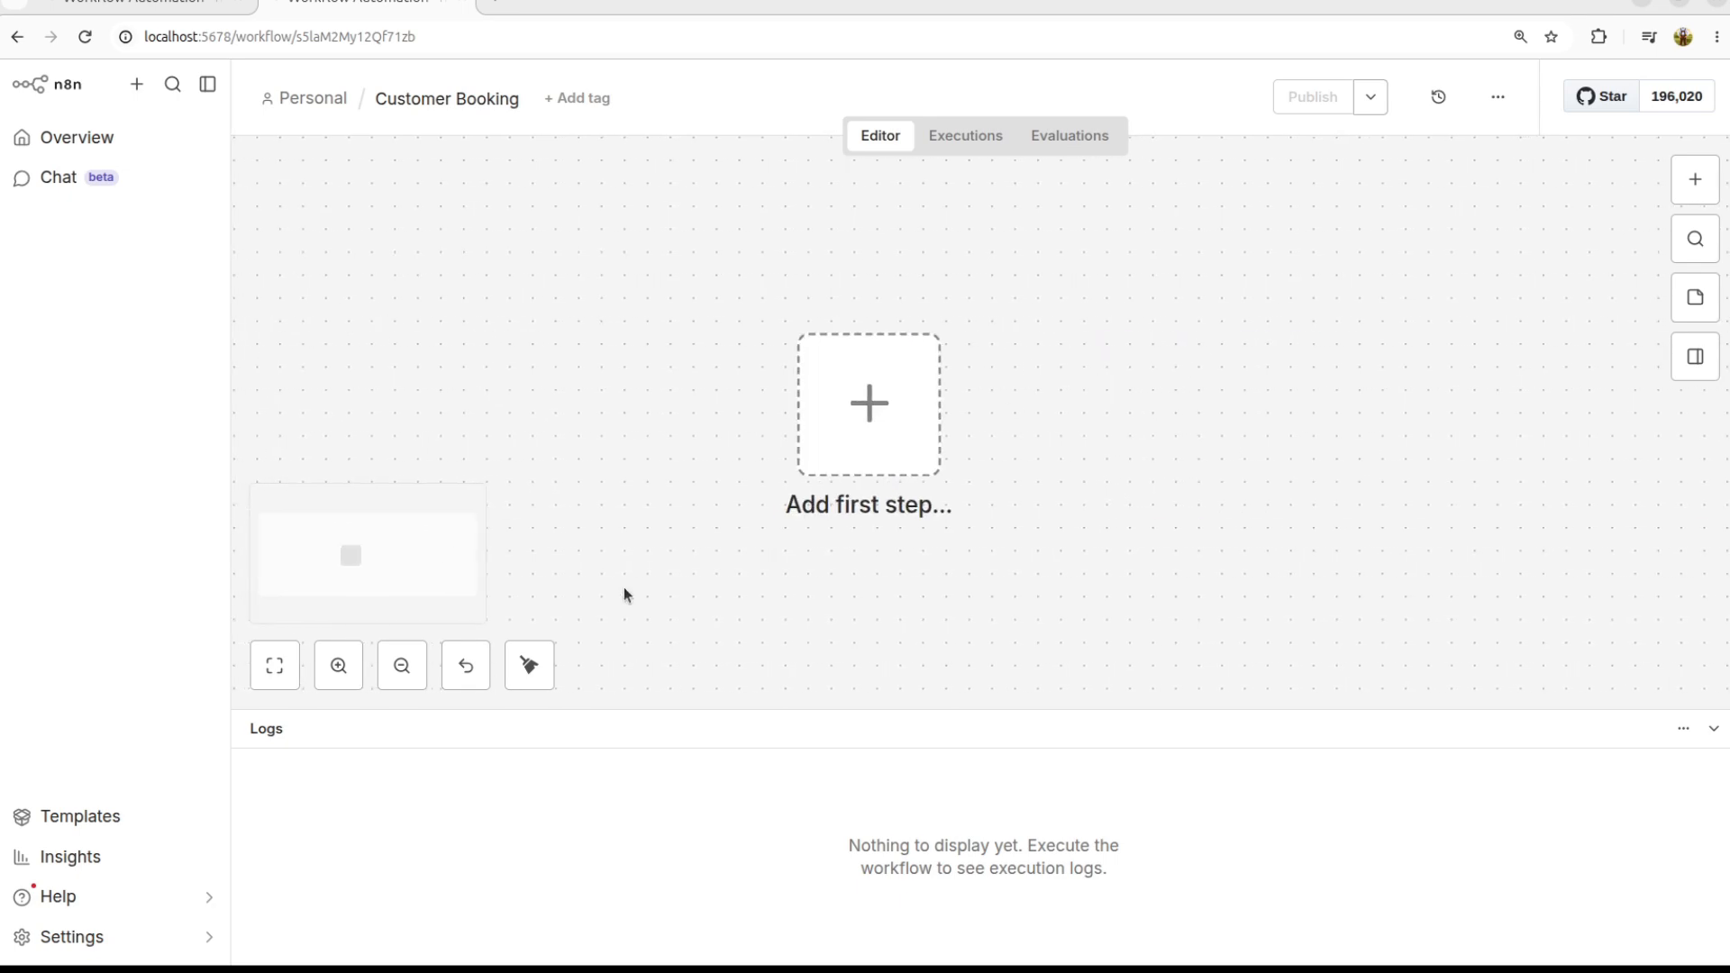
left_click_drag(377, 554, 330, 550)
Step: Try the canvas zoom controls, return to default zoom, and bring up the trigger list
left_click(529, 668)
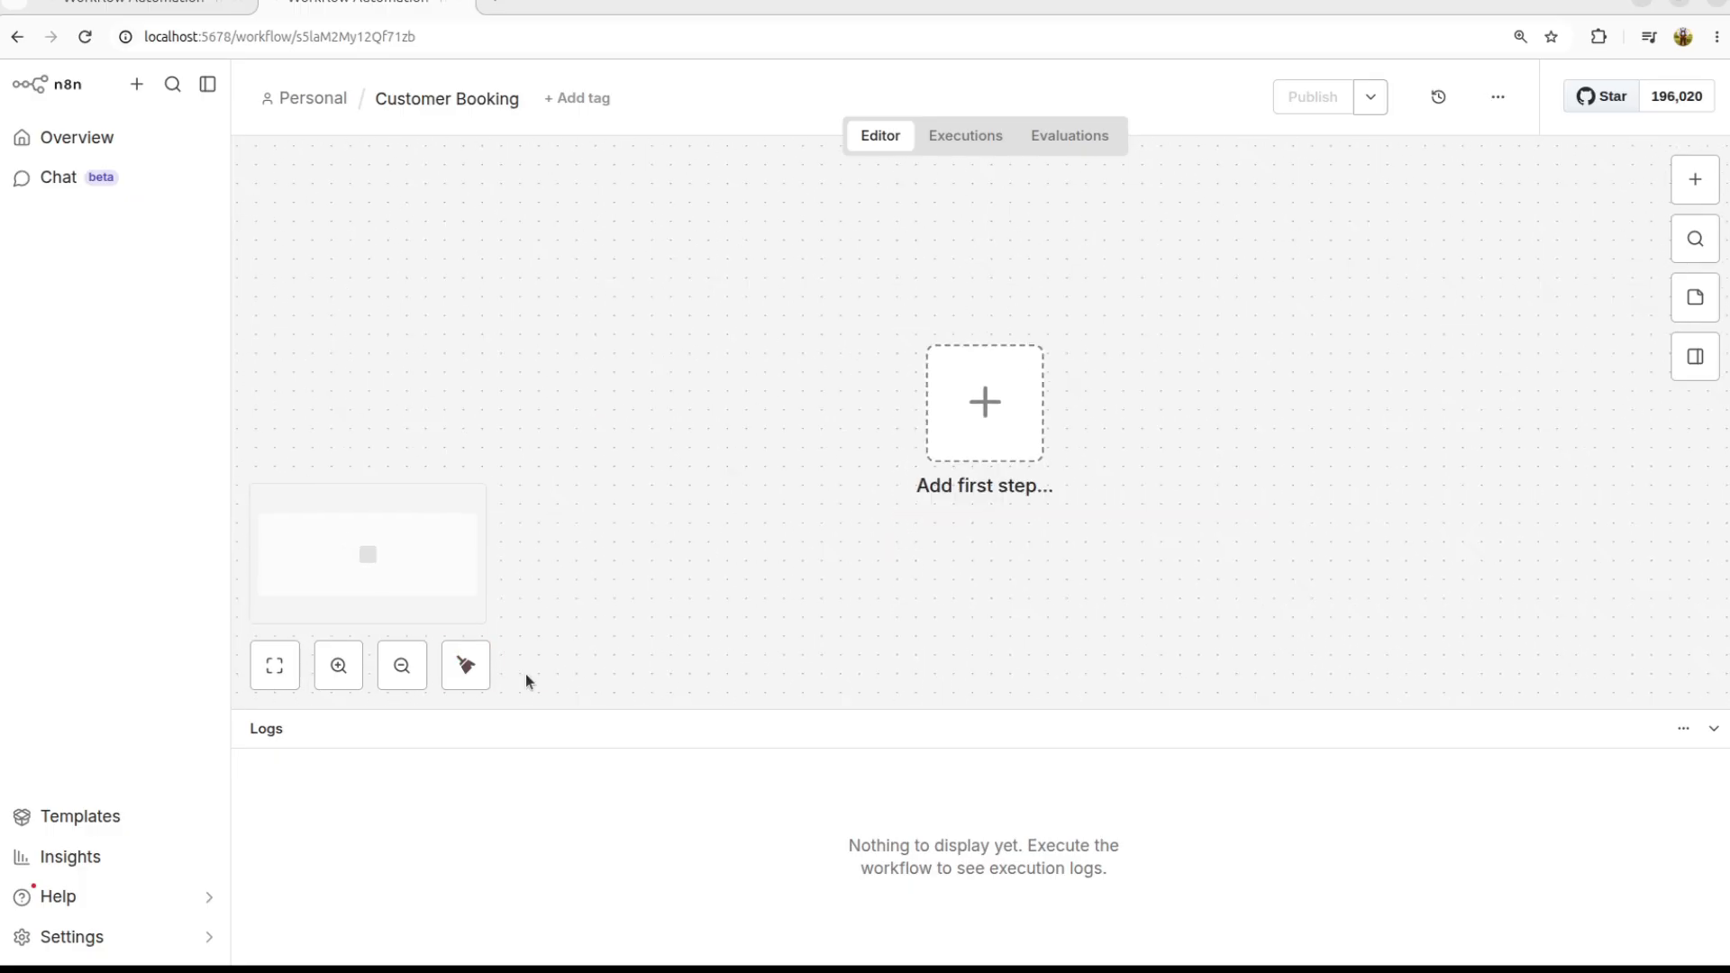
left_click(396, 669)
left_click(338, 671)
left_click(337, 672)
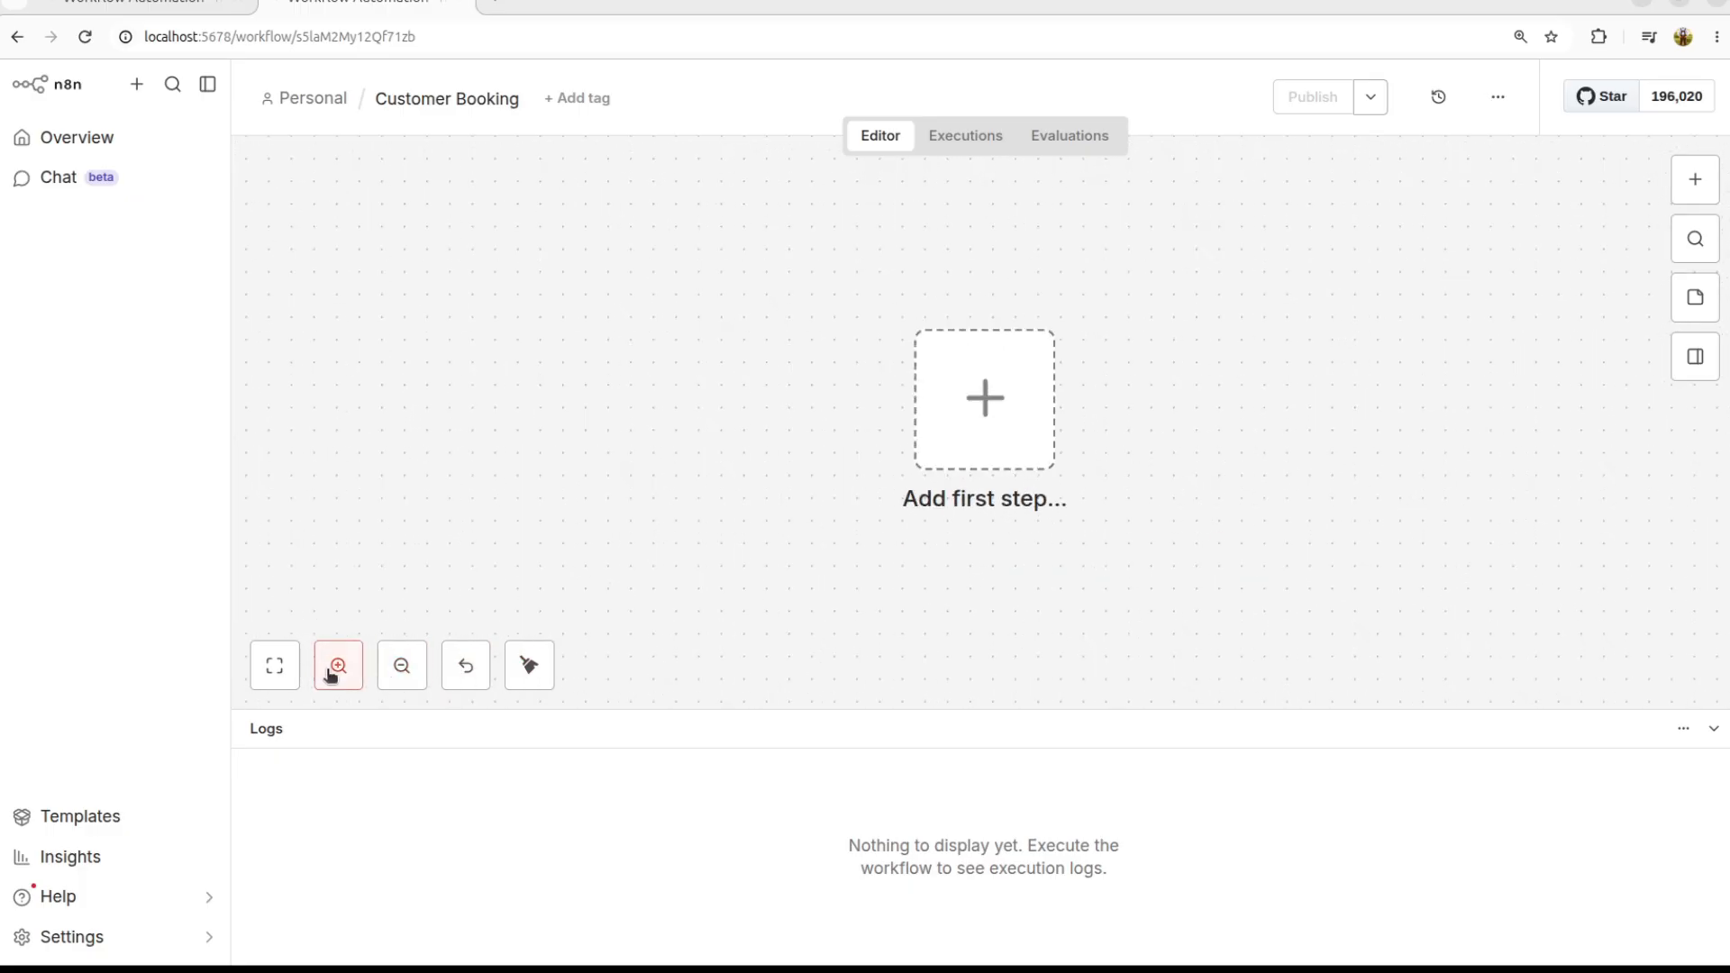
left_click(514, 683)
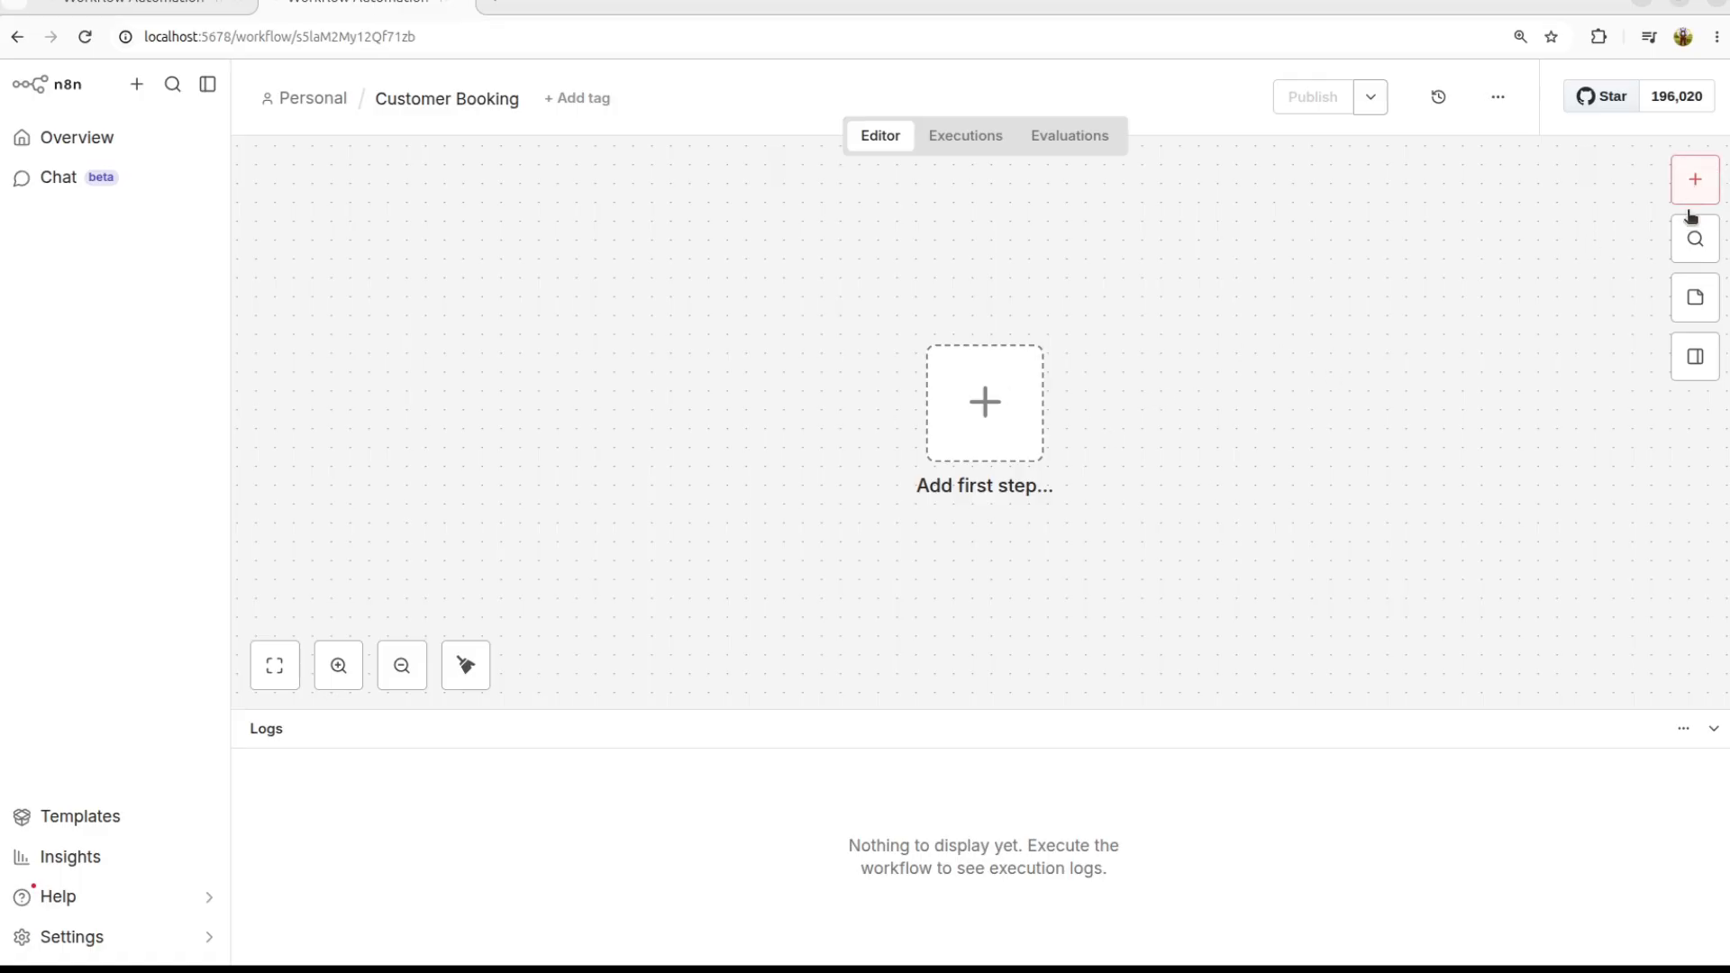
left_click(1710, 182)
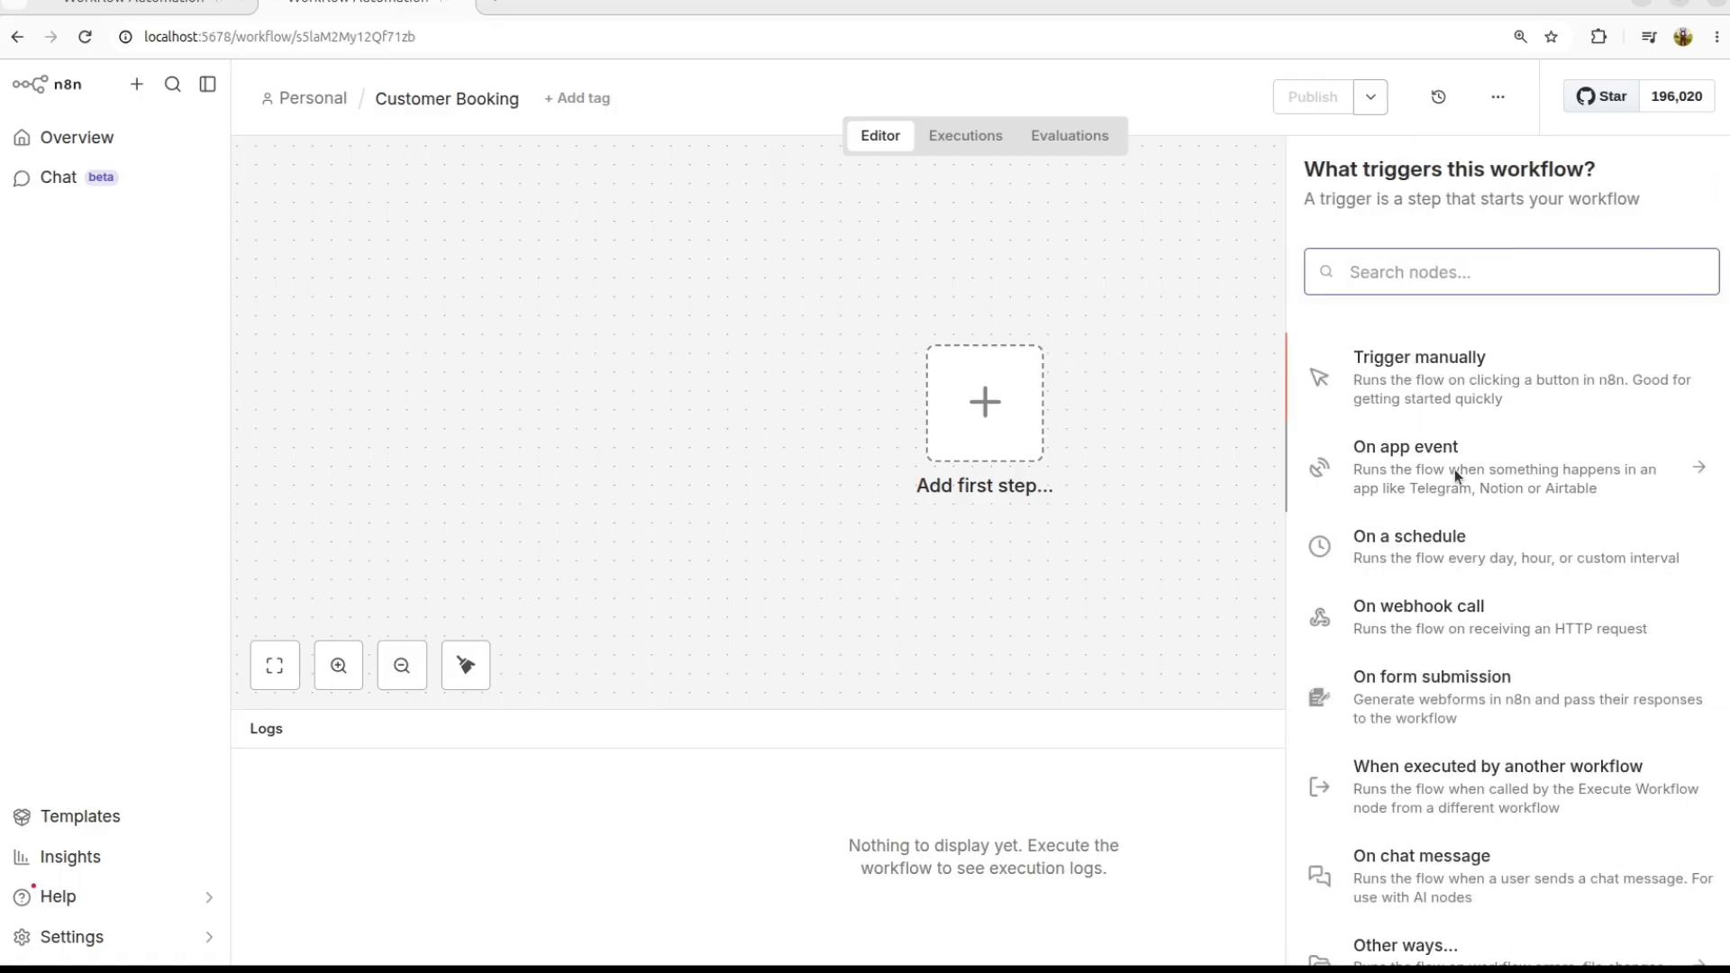
Step: Search 'form' and add the n8n Form 'On new n8n Form event' trigger
scroll(1429, 410, "down", 2)
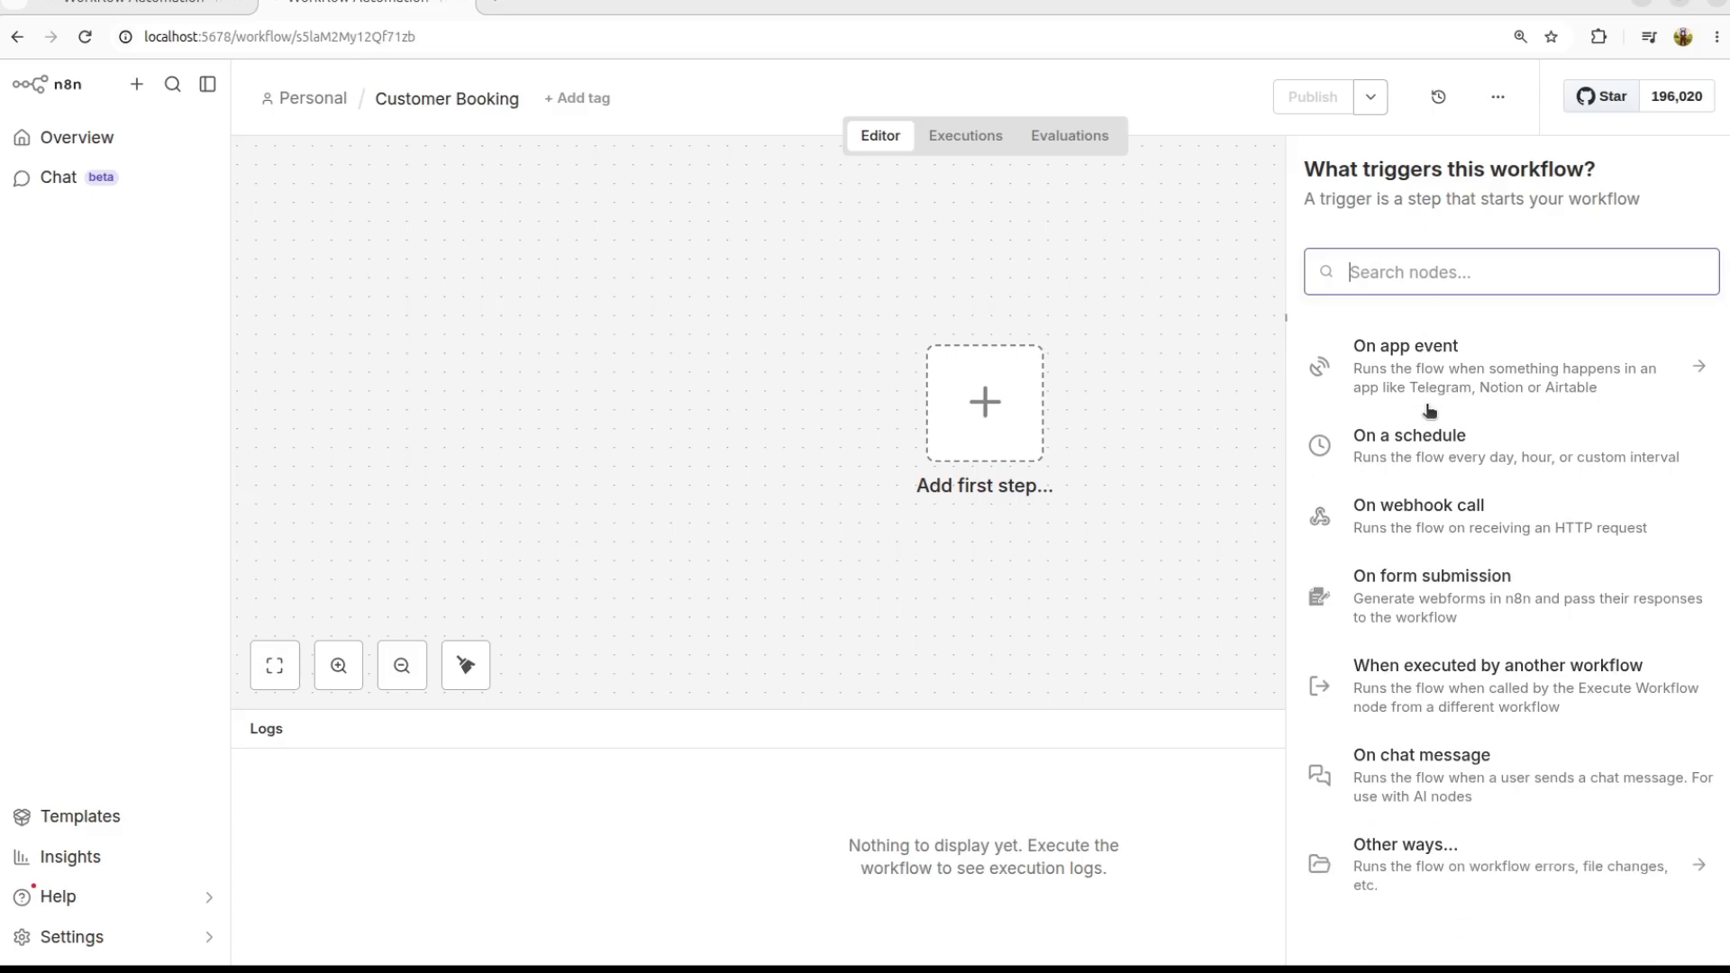
scroll(1430, 410, "up", 2)
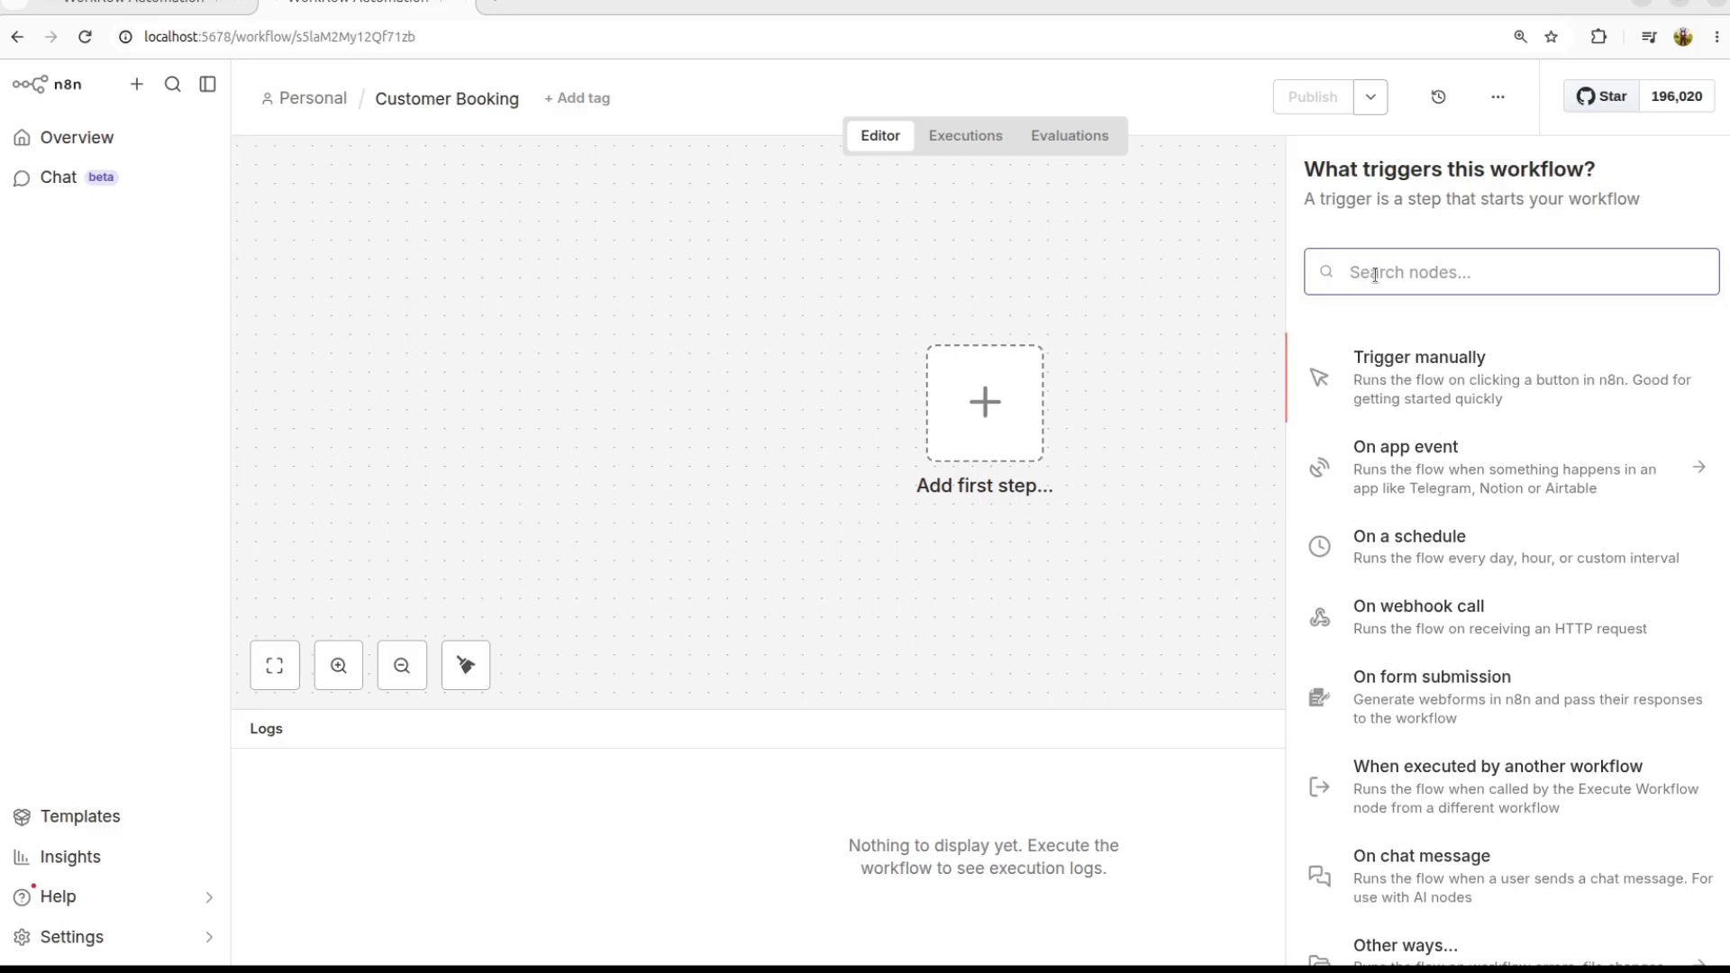
type("form")
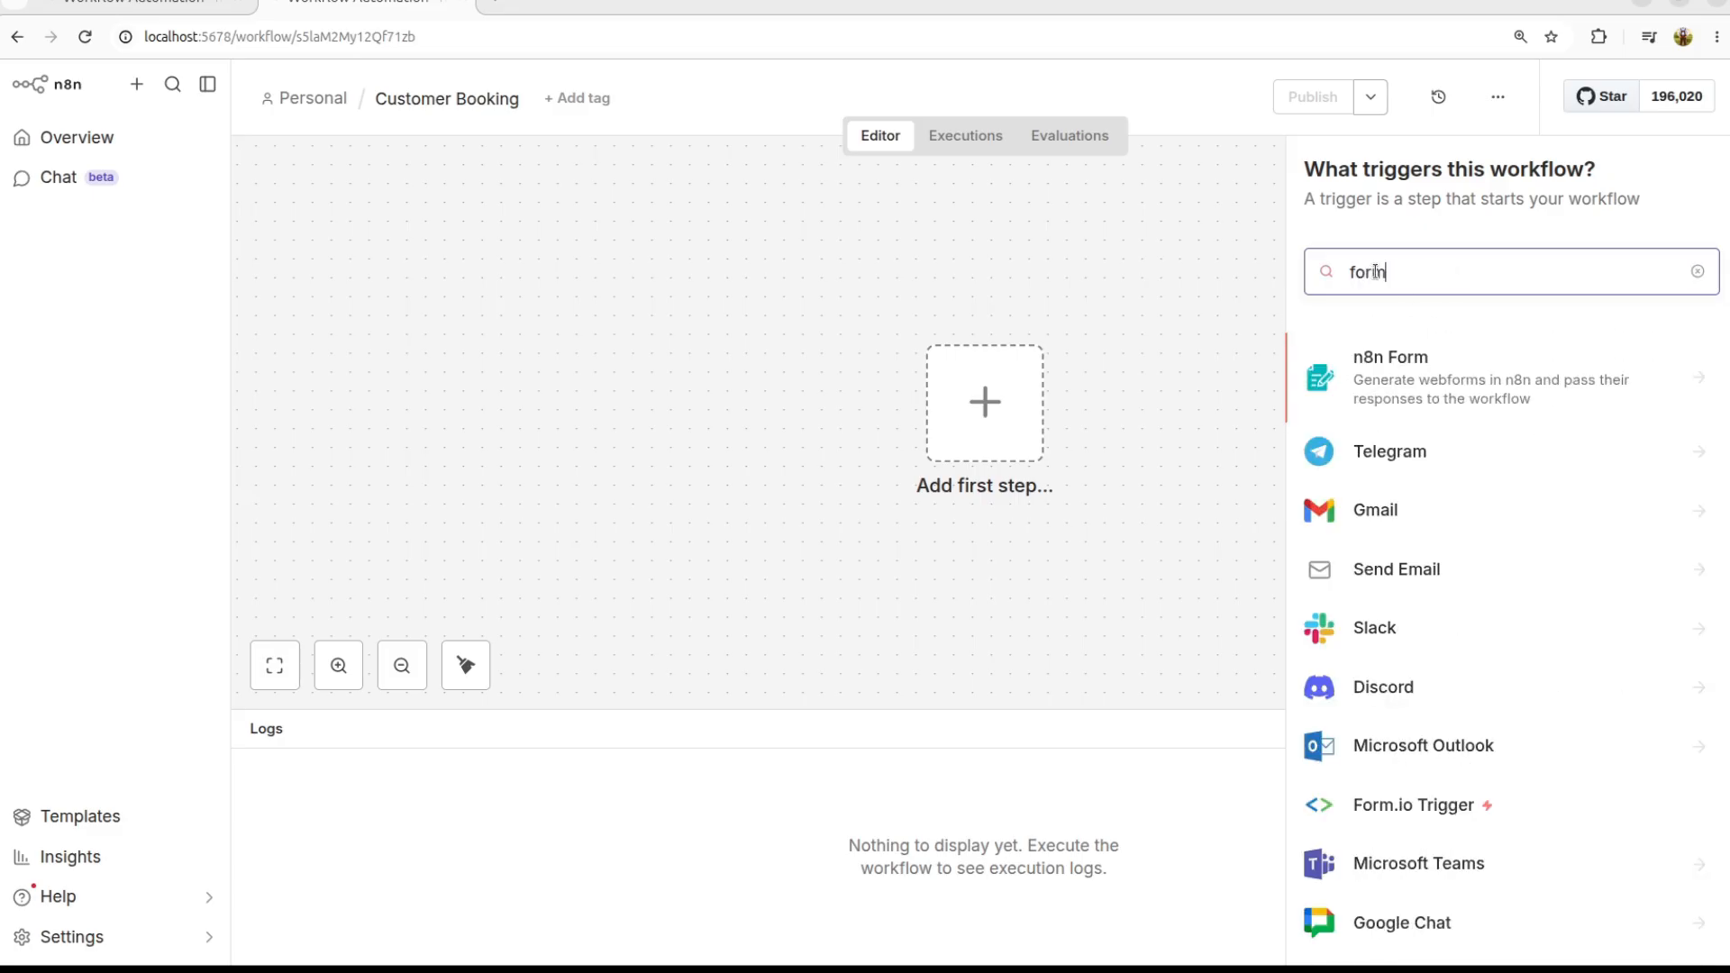
left_click(1376, 382)
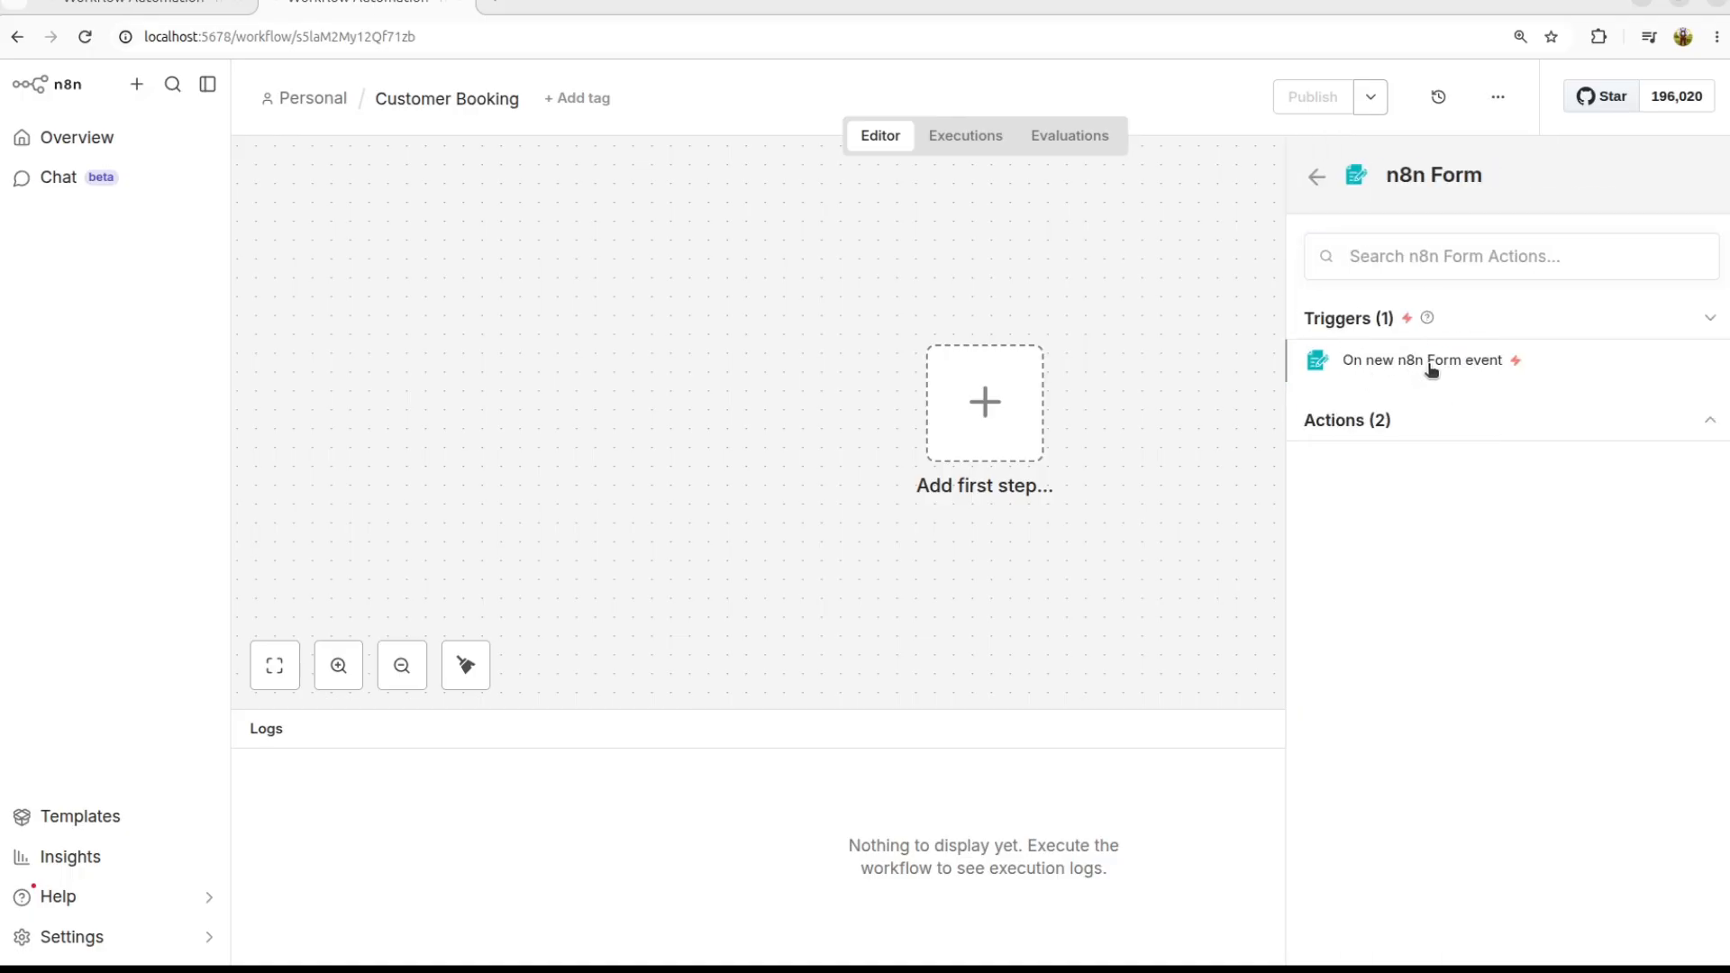
left_click(1428, 365)
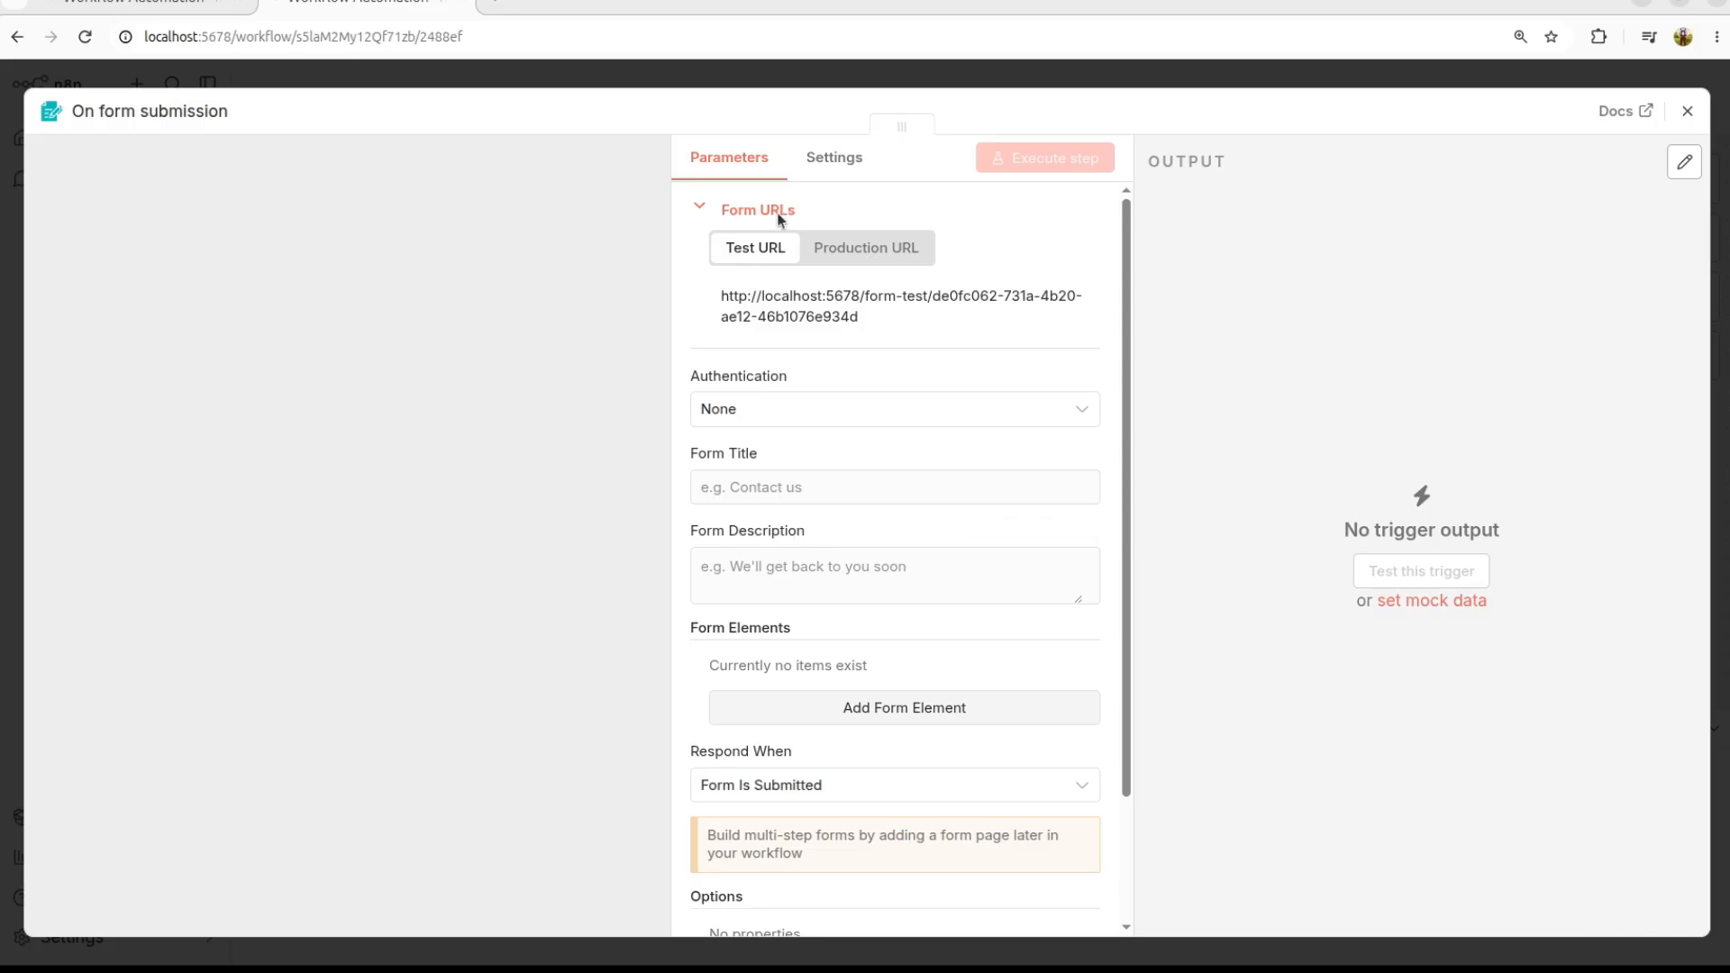
Step: Keep Authentication at None and set the form title to 'Customer Booking System'
scroll(780, 586, "down", 2)
scroll(784, 574, "up", 2)
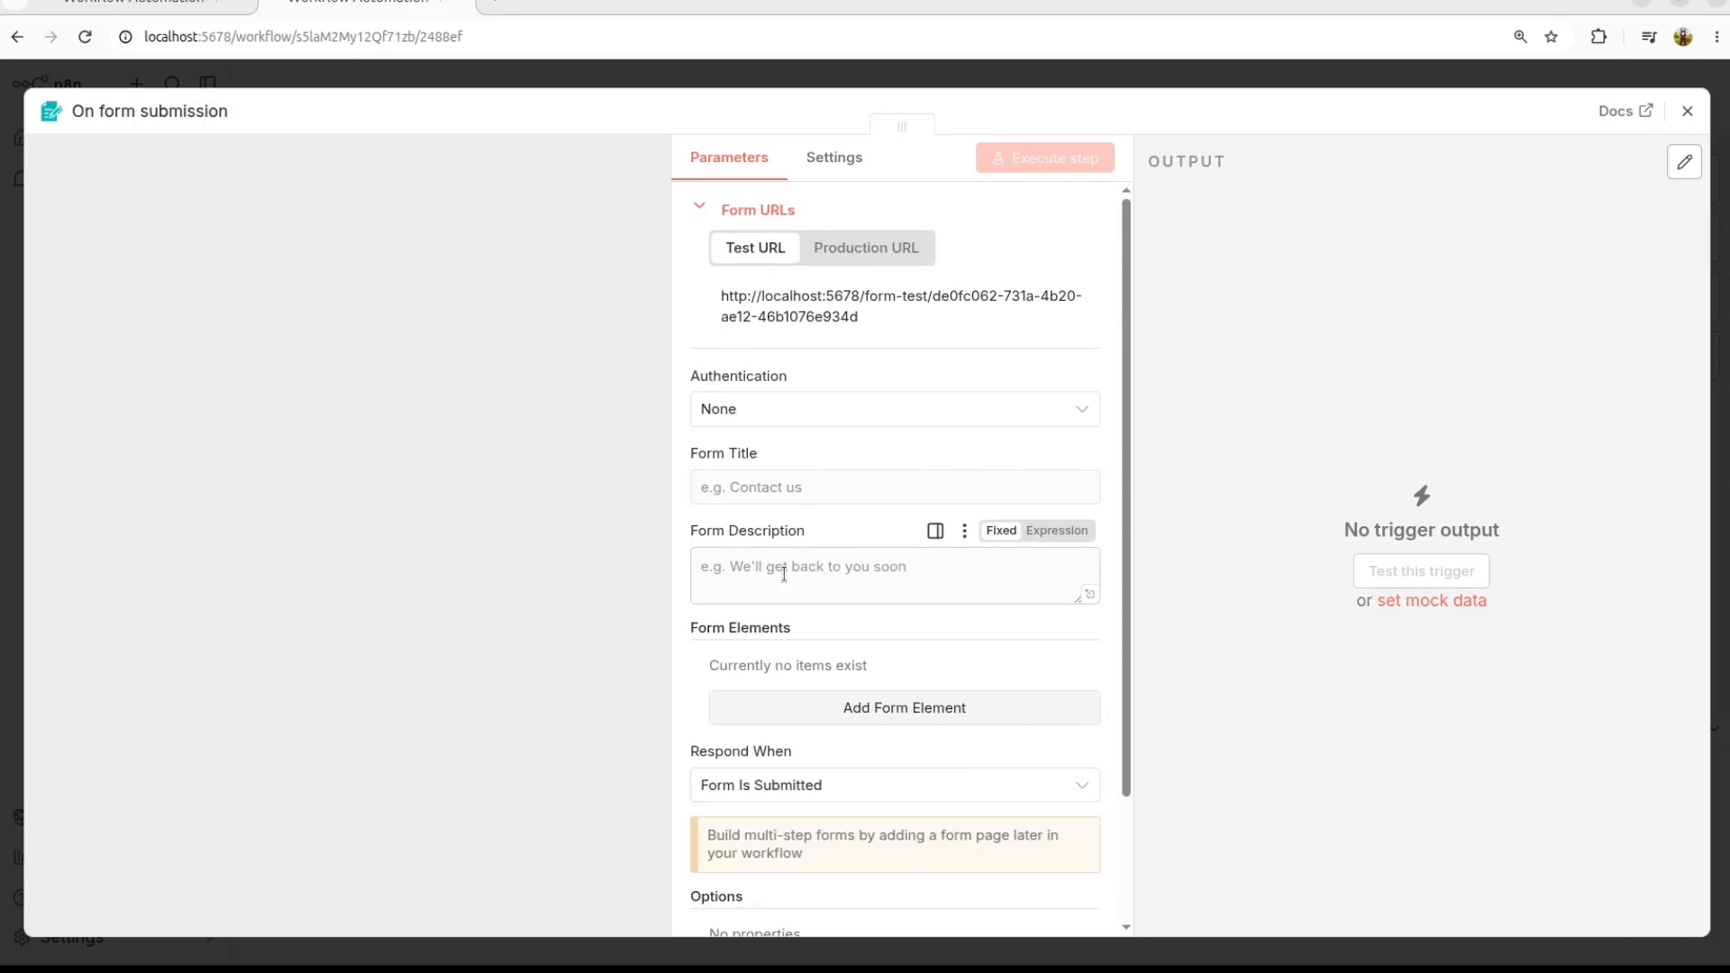
left_click(772, 410)
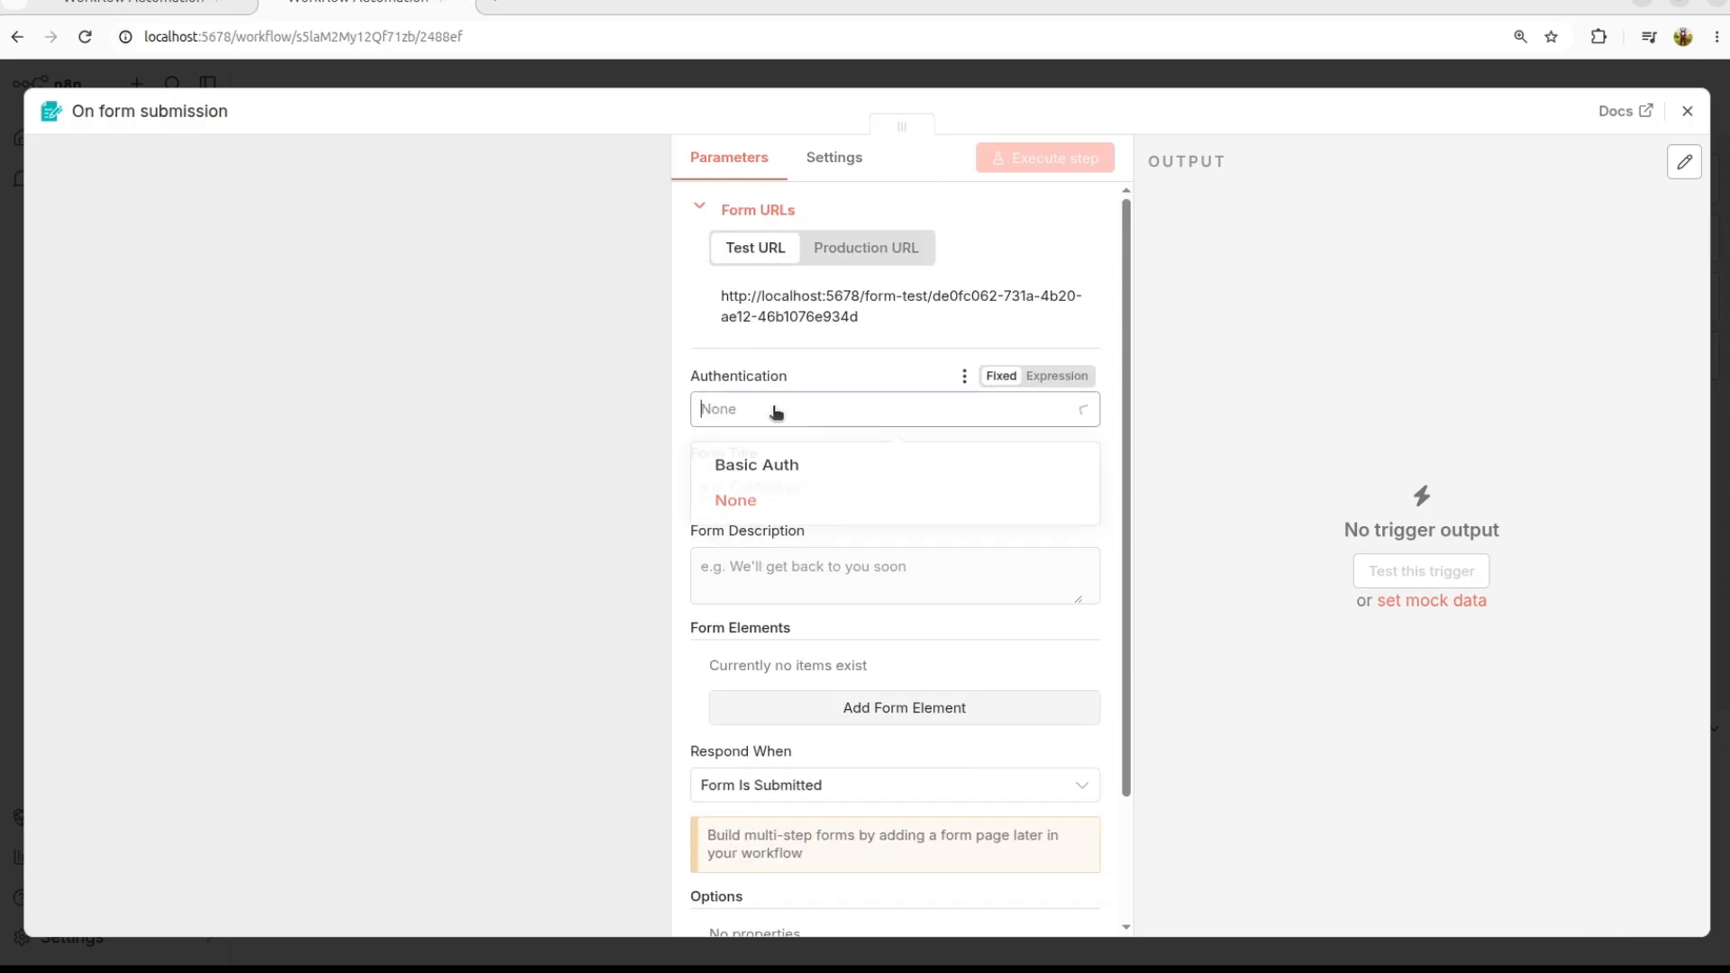
left_click(772, 410)
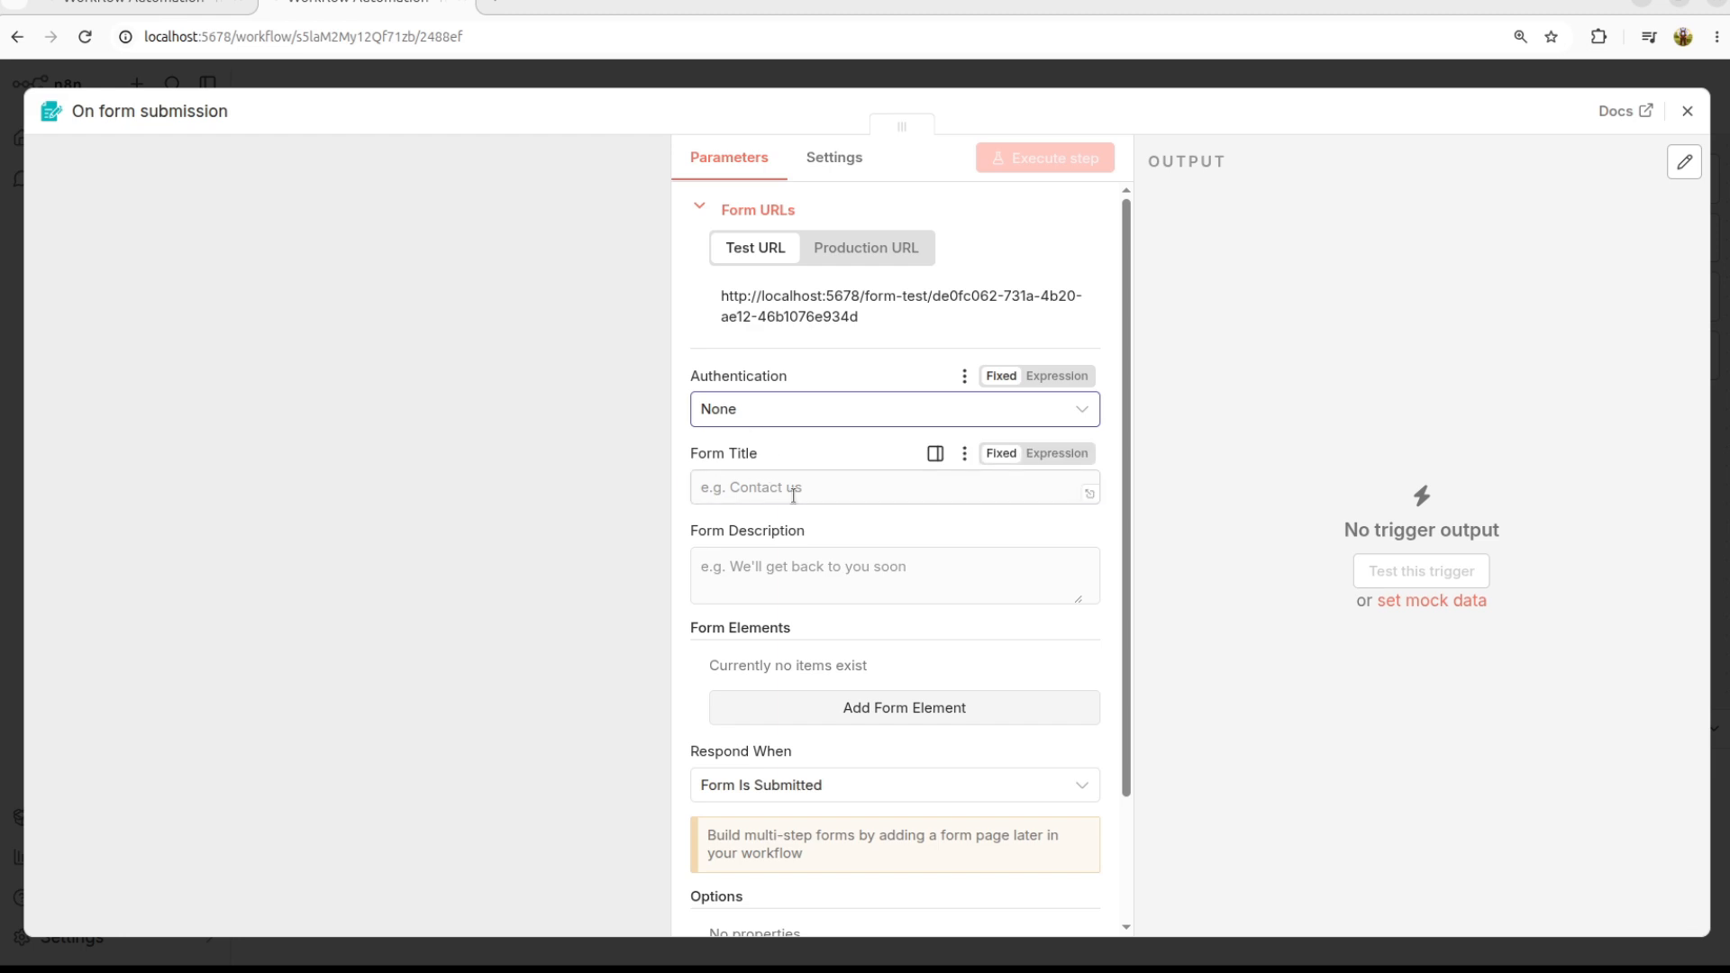
left_click(793, 494)
type("Customer Booking System")
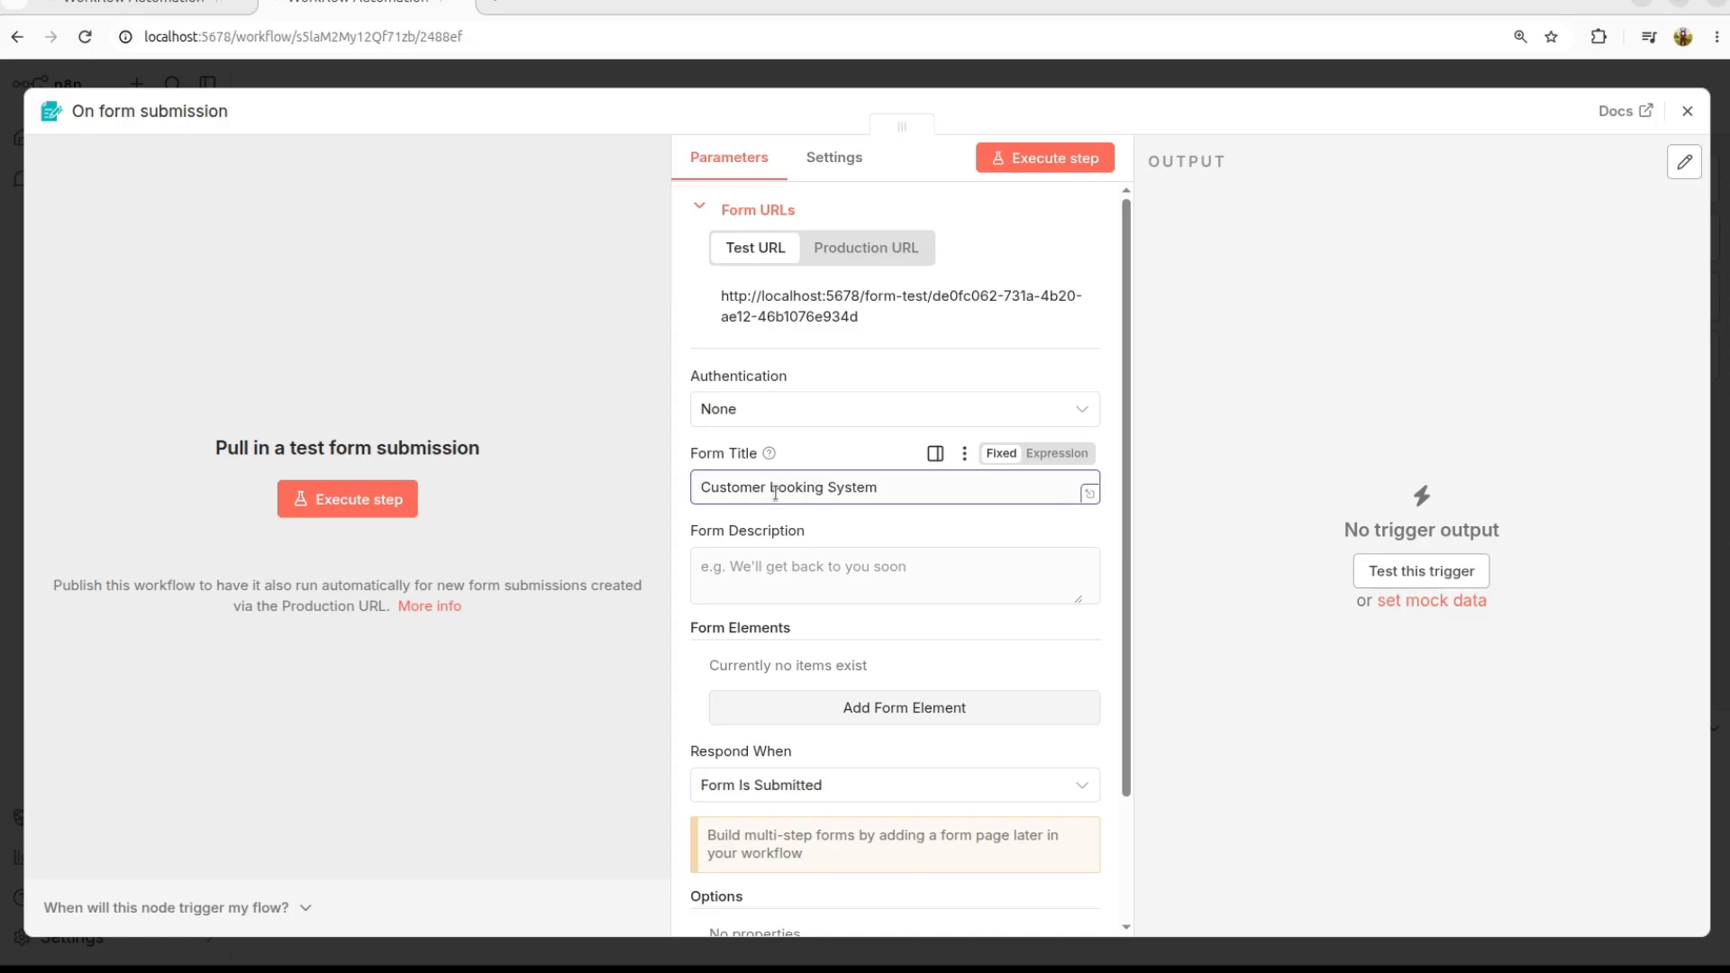
key("BackSpace")
type("B")
left_click(760, 582)
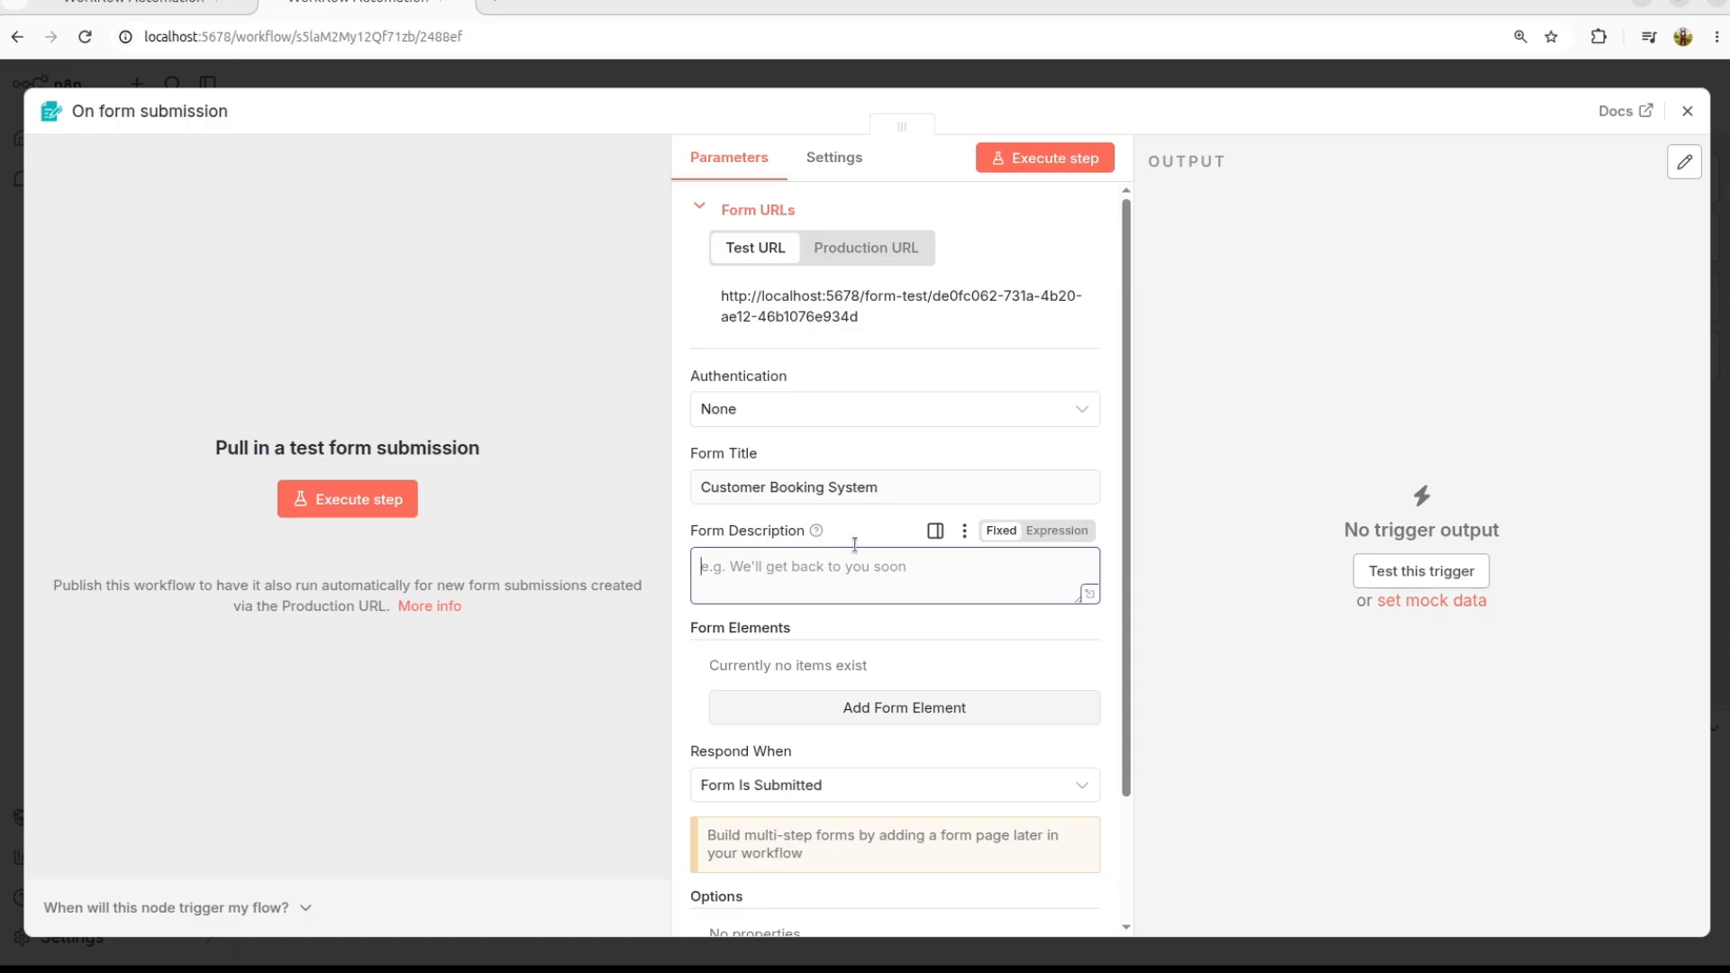
scroll(860, 539, "down", 3)
triple_click(779, 478)
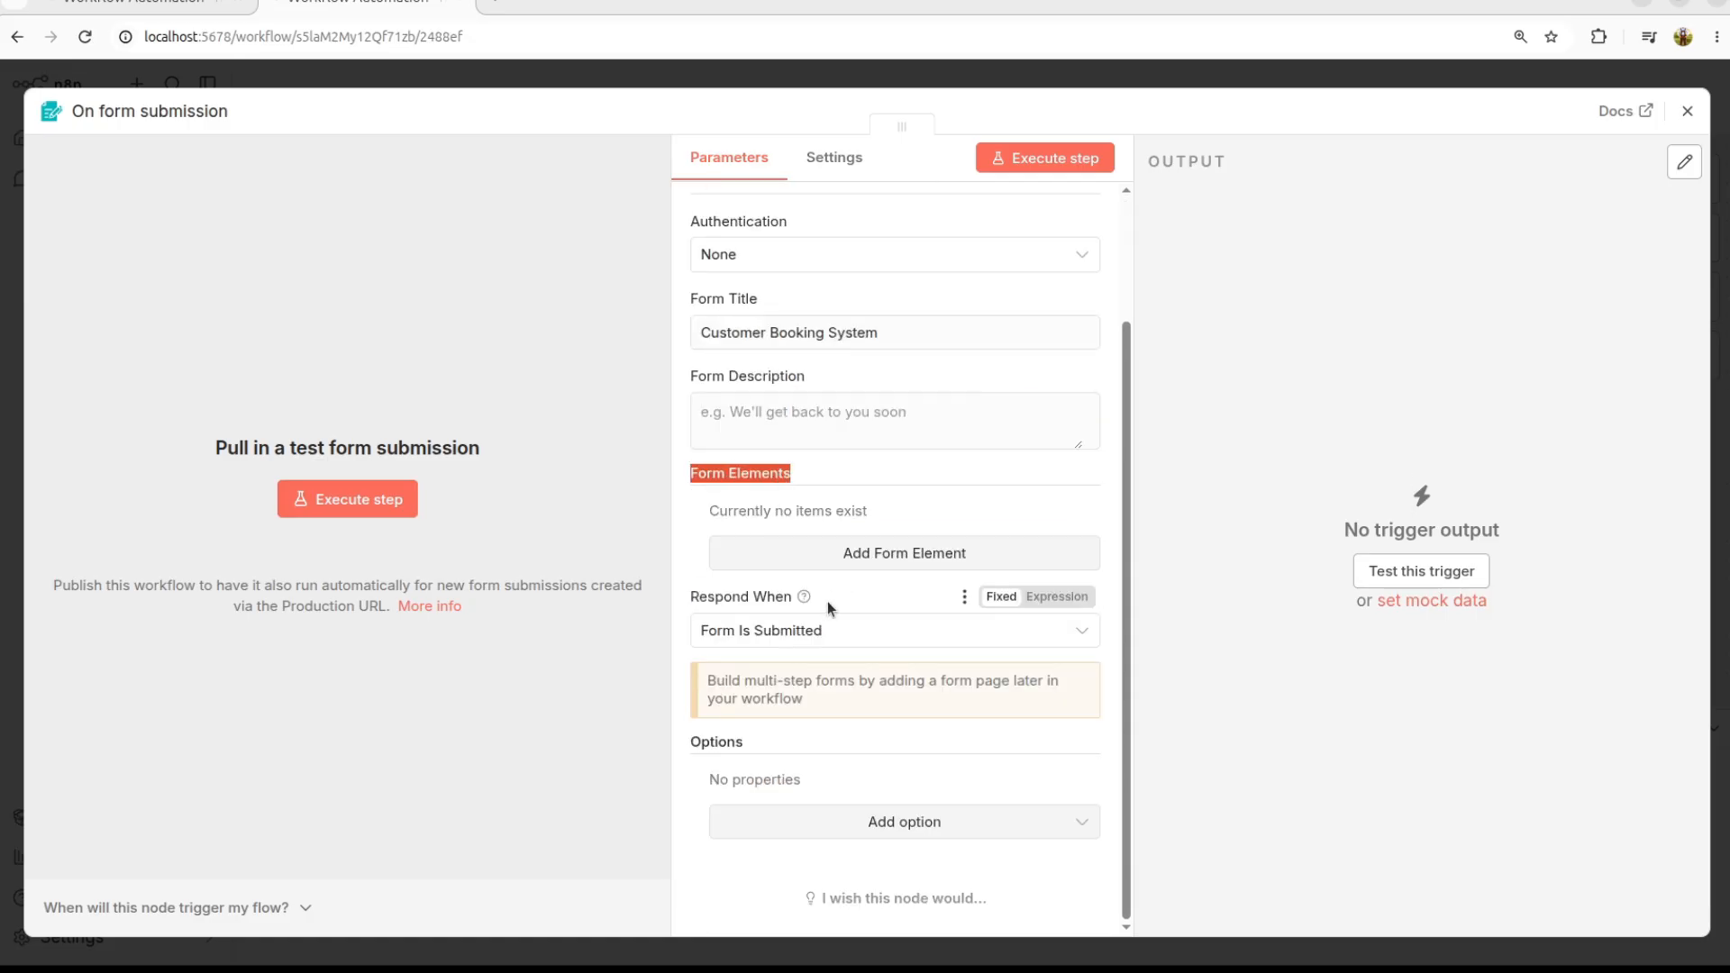
Step: Add a required Text Input form element labelled Full Name
left_click(942, 553)
left_click(823, 546)
type("Full Name")
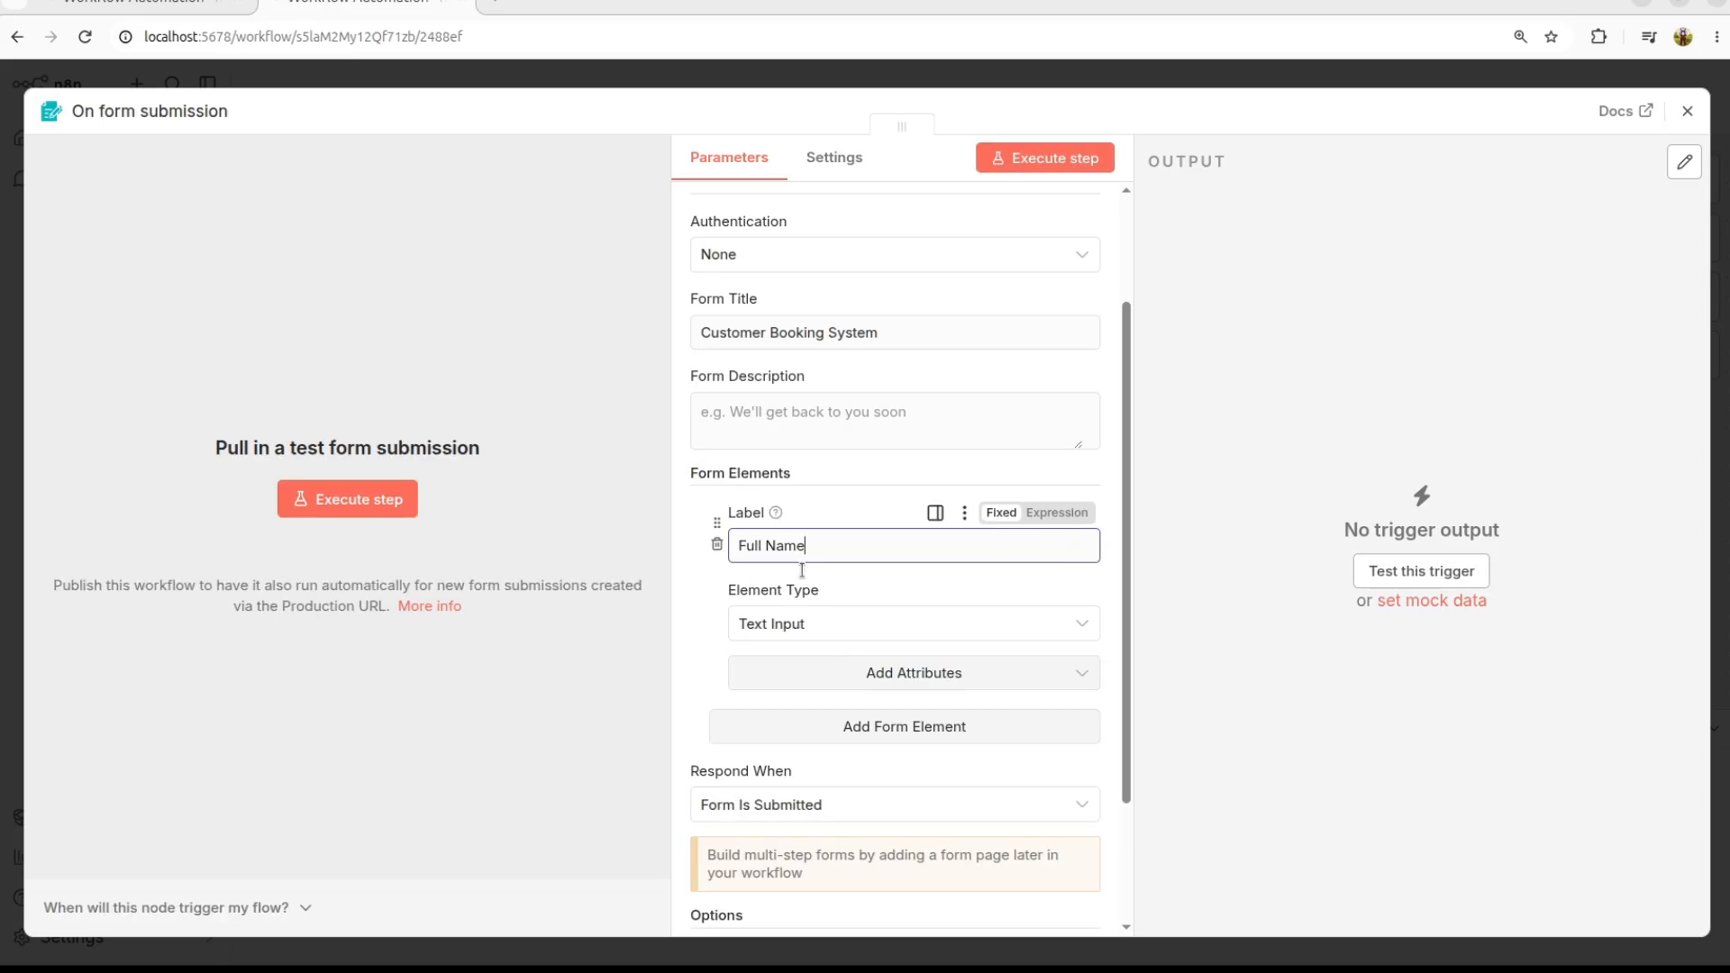
left_click(843, 622)
left_click(844, 624)
left_click(842, 623)
scroll(830, 545, "up", 1)
scroll(834, 539, "up", 2)
left_click(778, 636)
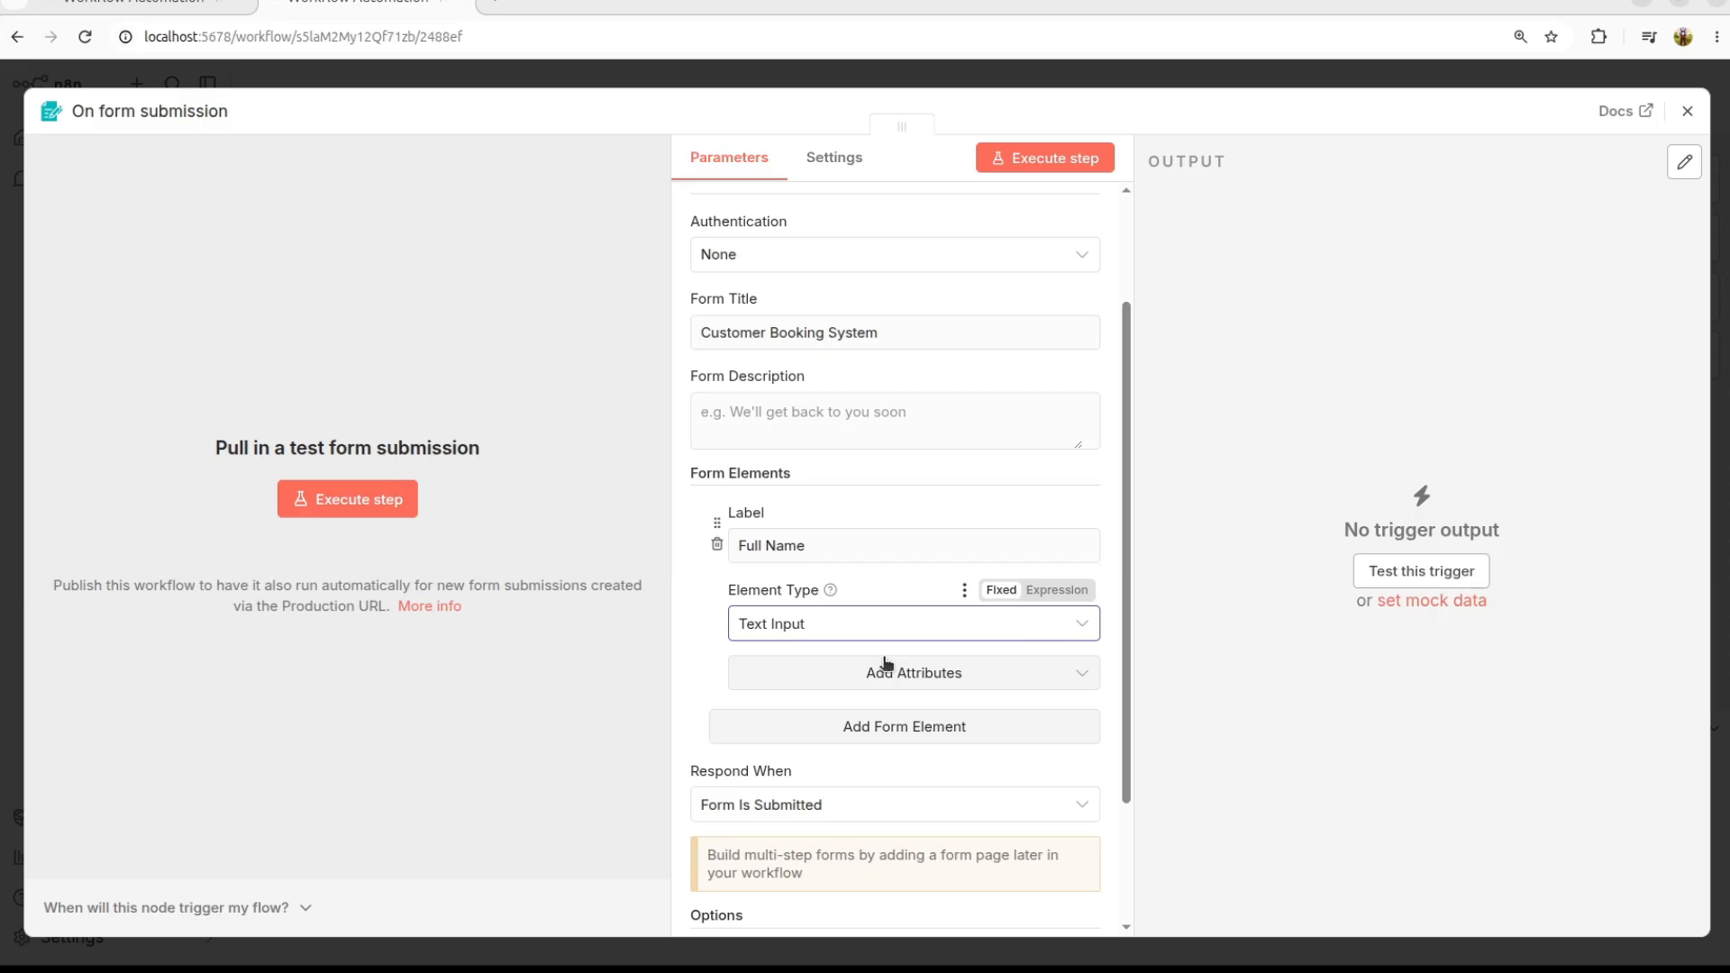
left_click(929, 680)
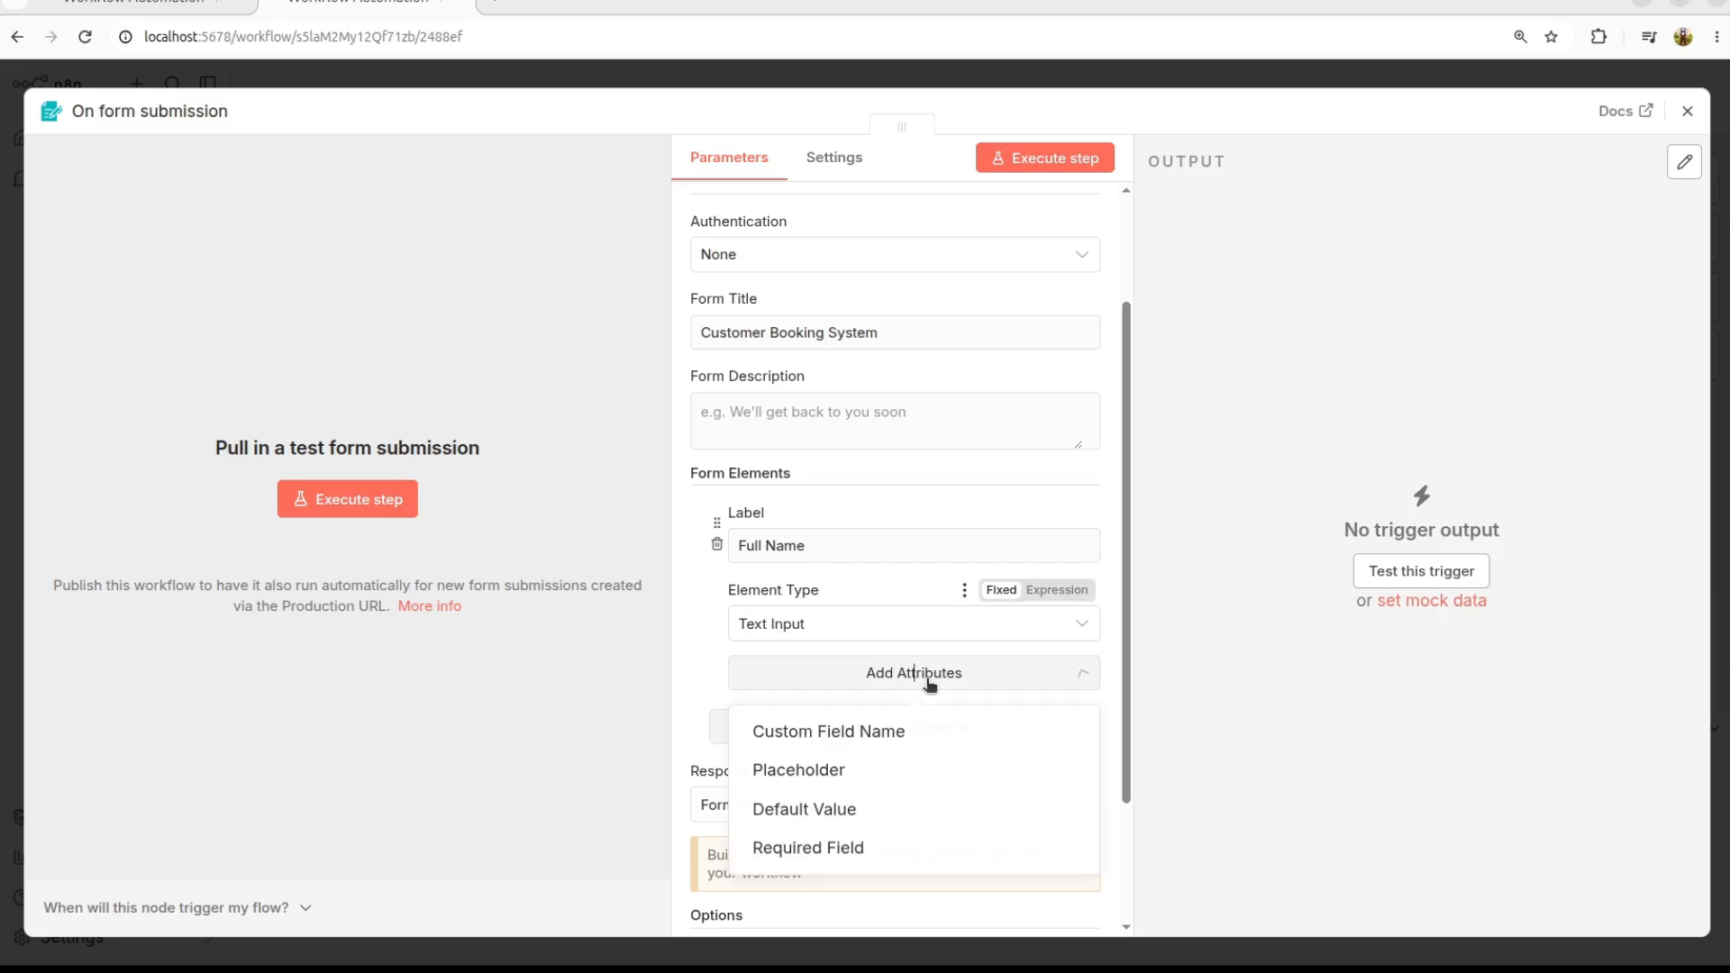
left_click(824, 853)
scroll(869, 685, "down", 3)
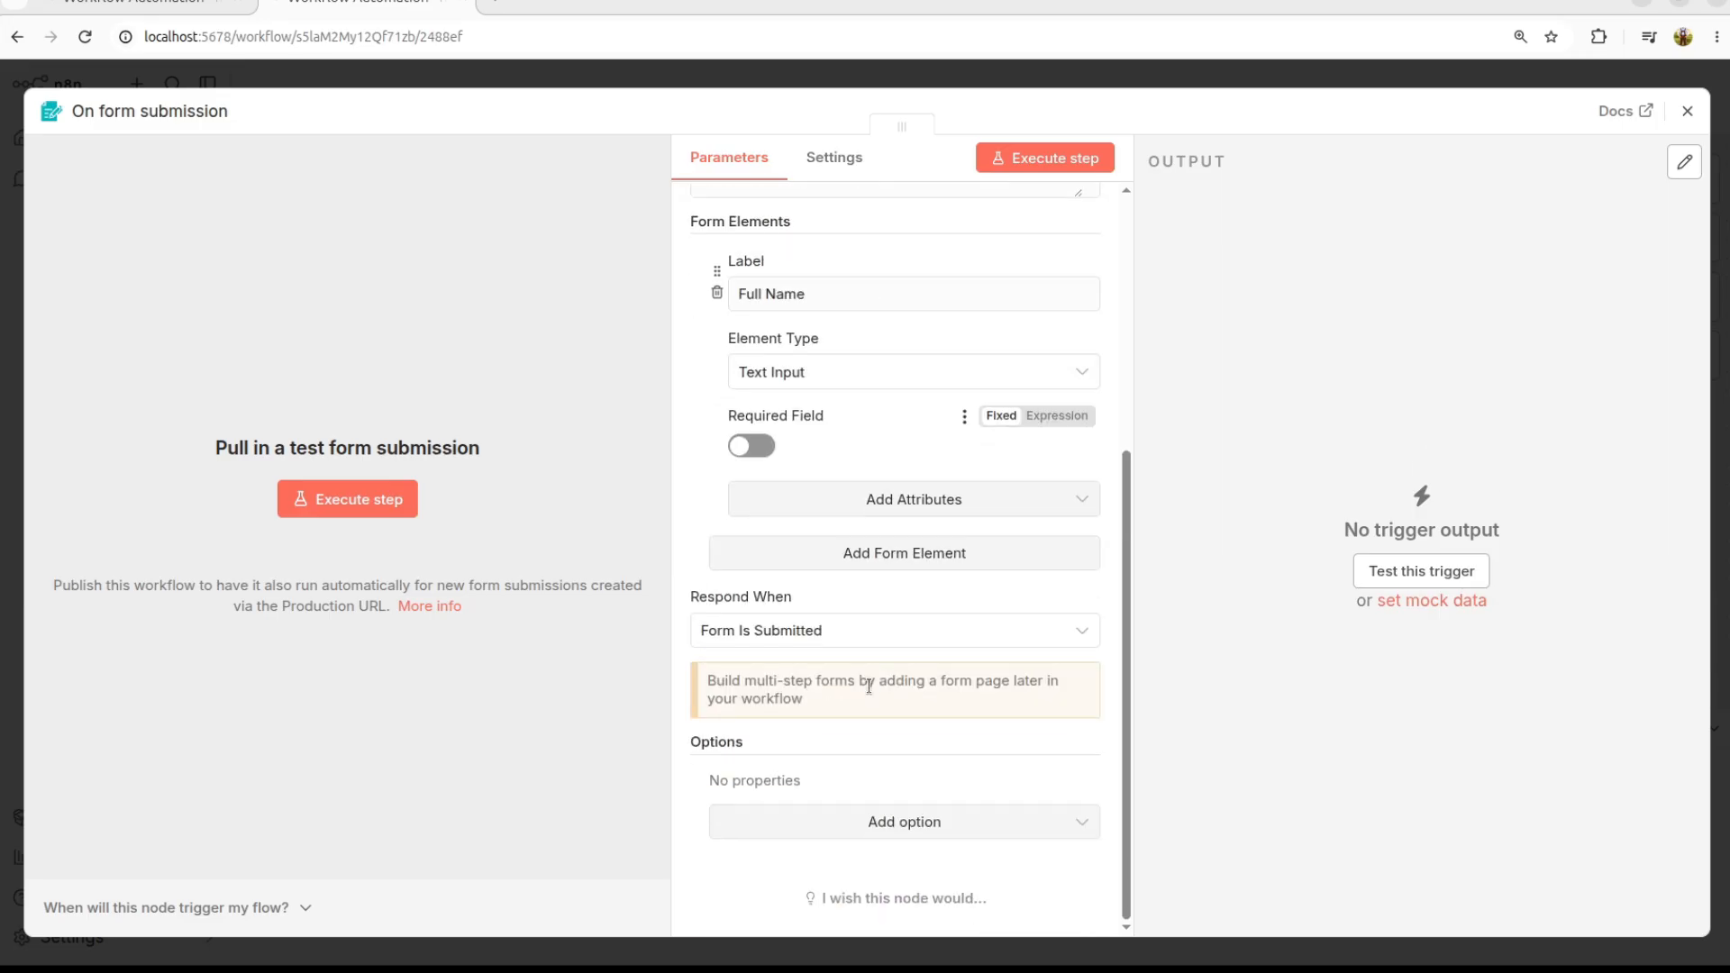
left_click(759, 443)
Step: Add a required Email element of type Email
left_click(936, 560)
left_click(814, 596)
type("Email")
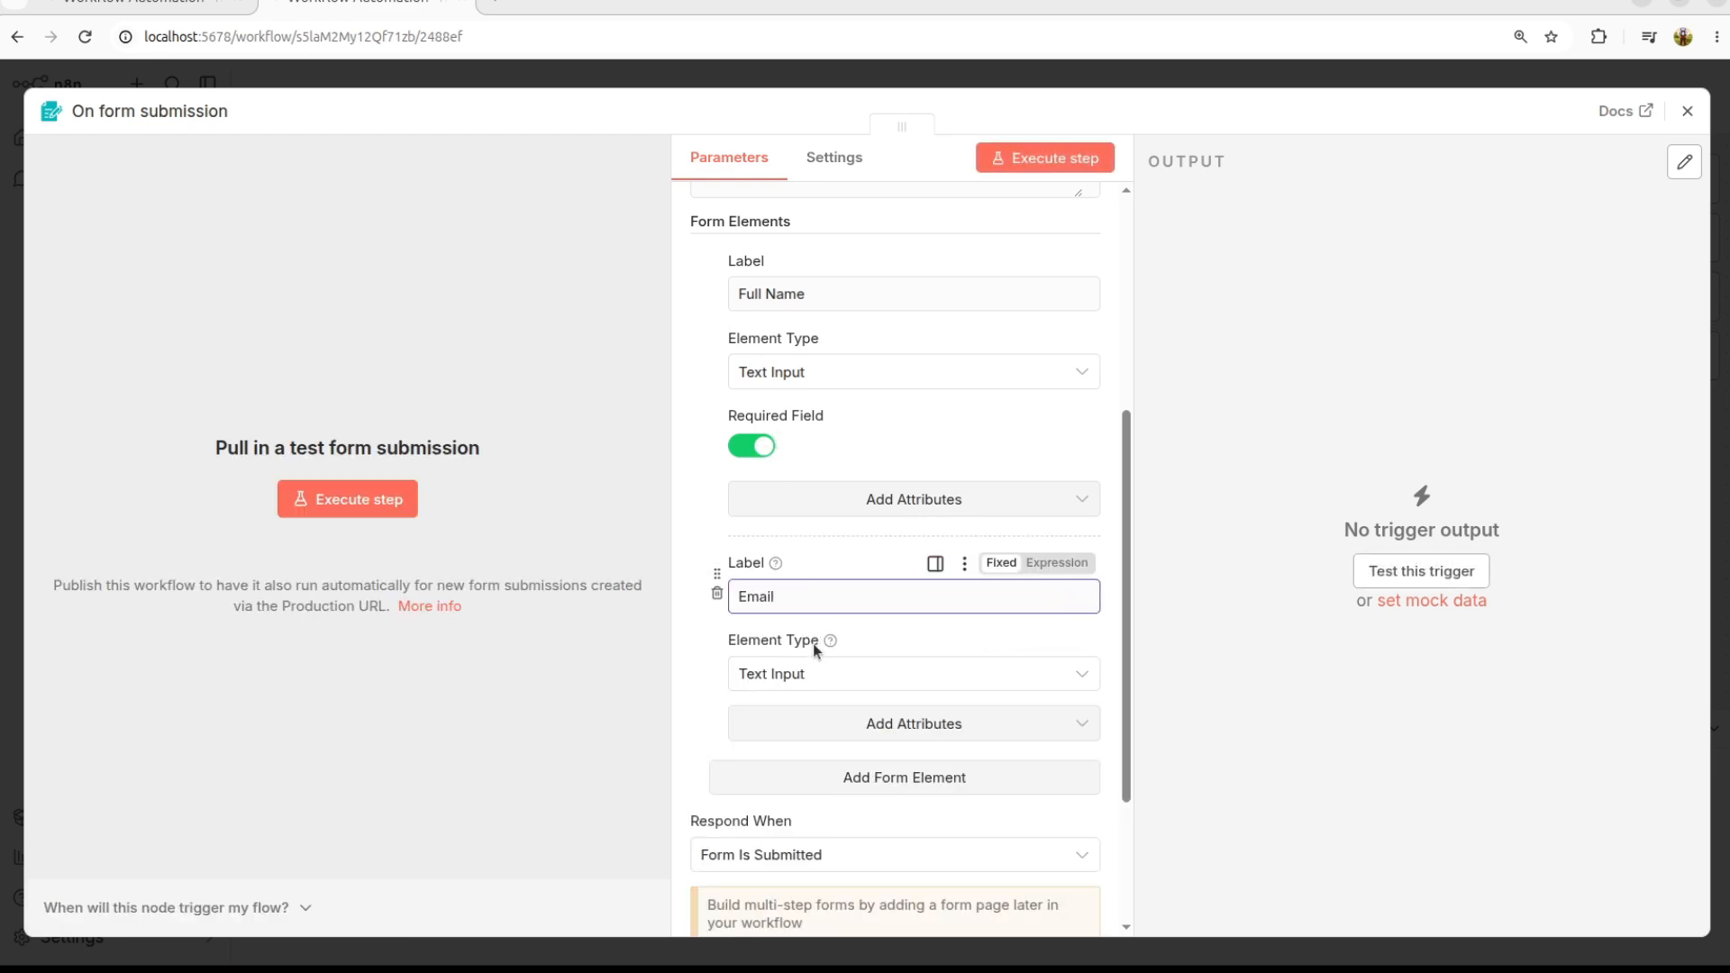
left_click(815, 676)
scroll(773, 539, "down", 2)
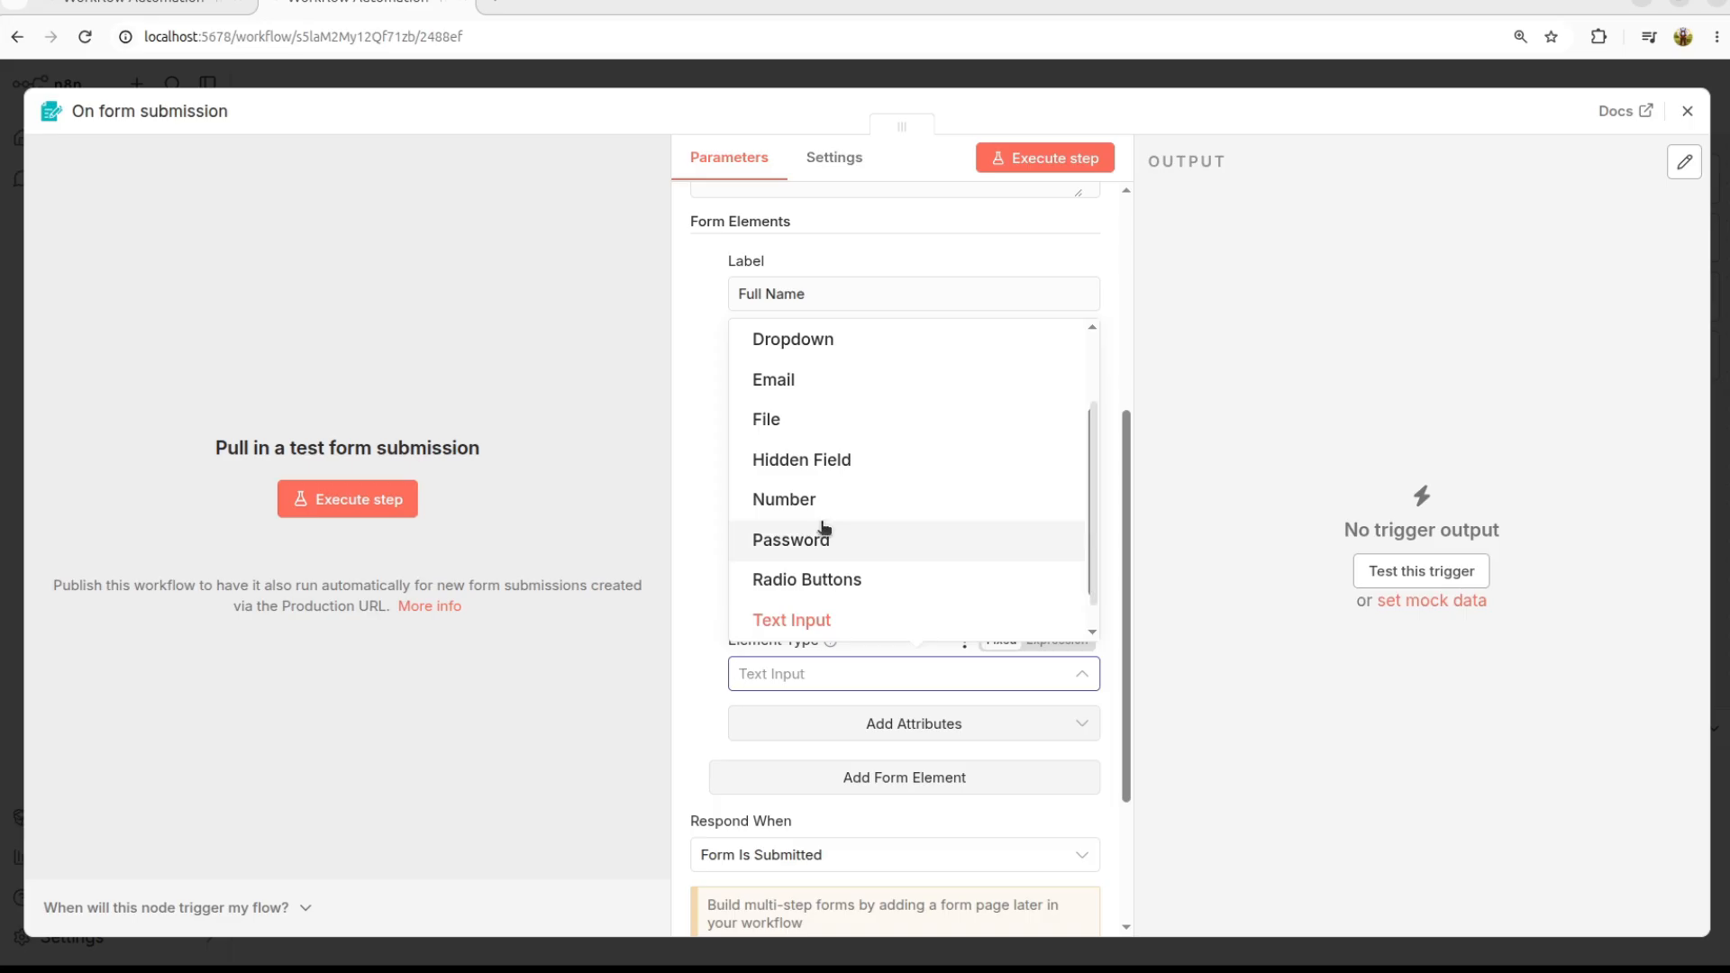
left_click(791, 390)
scroll(829, 626, "down", 2)
left_click(940, 552)
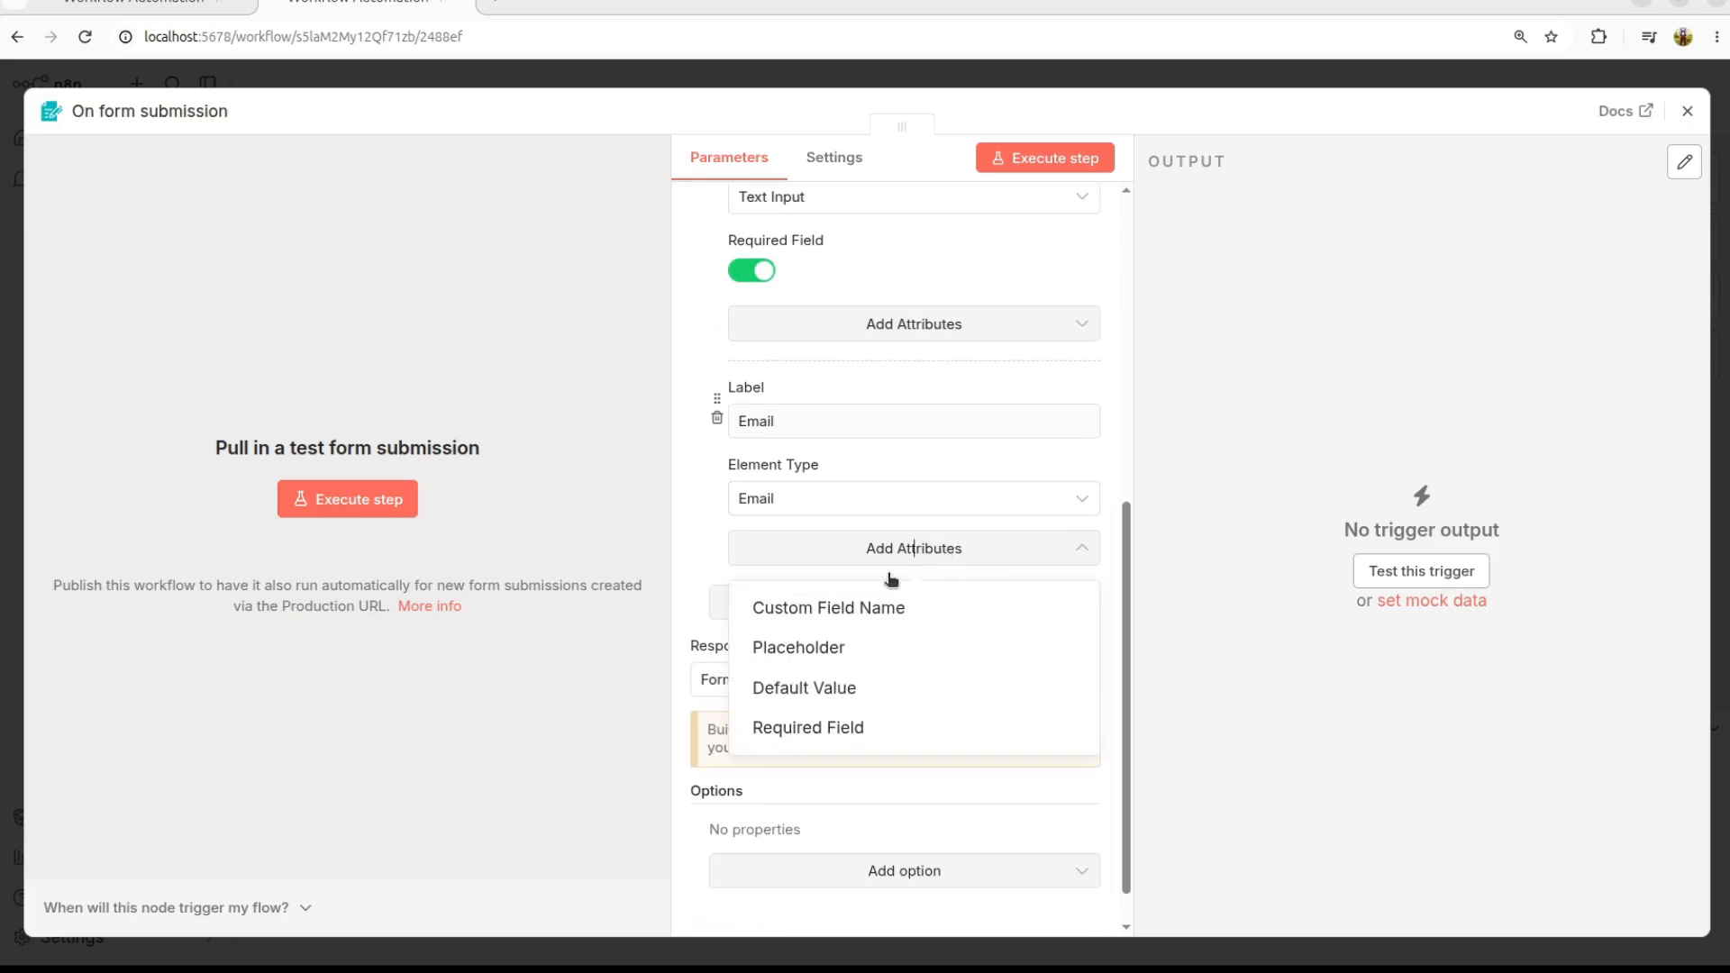
left_click(826, 732)
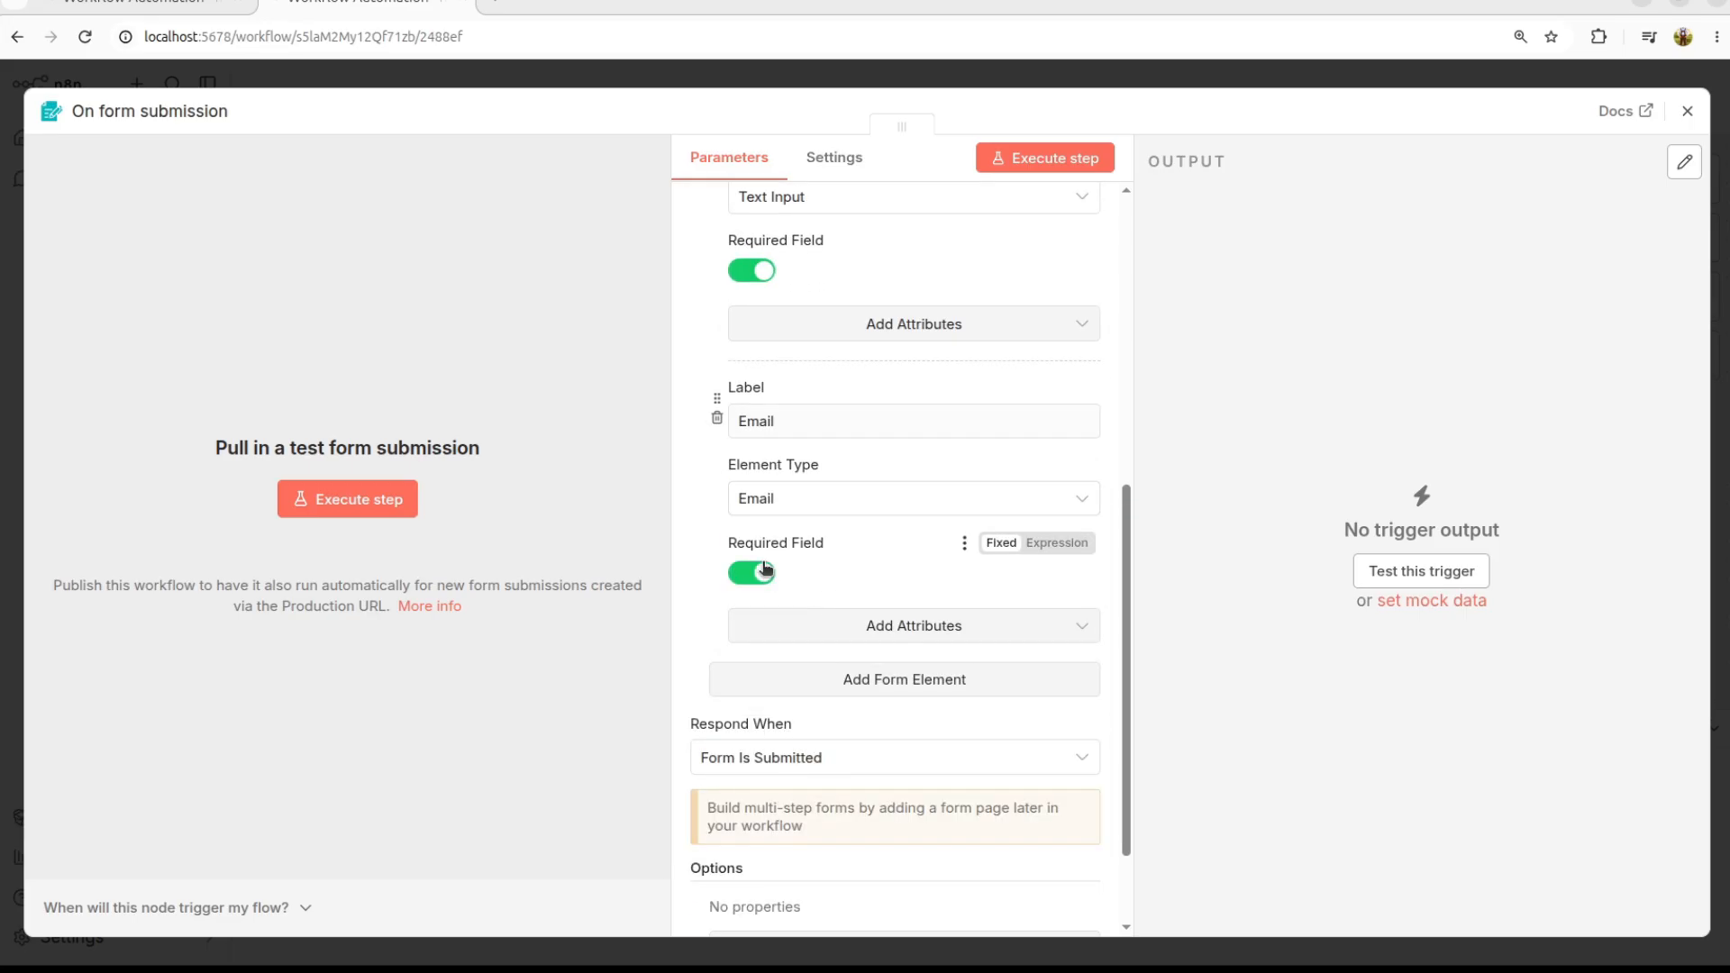
Step: Add a required Phone element of type Number
left_click(904, 680)
left_click(777, 728)
type("Ph")
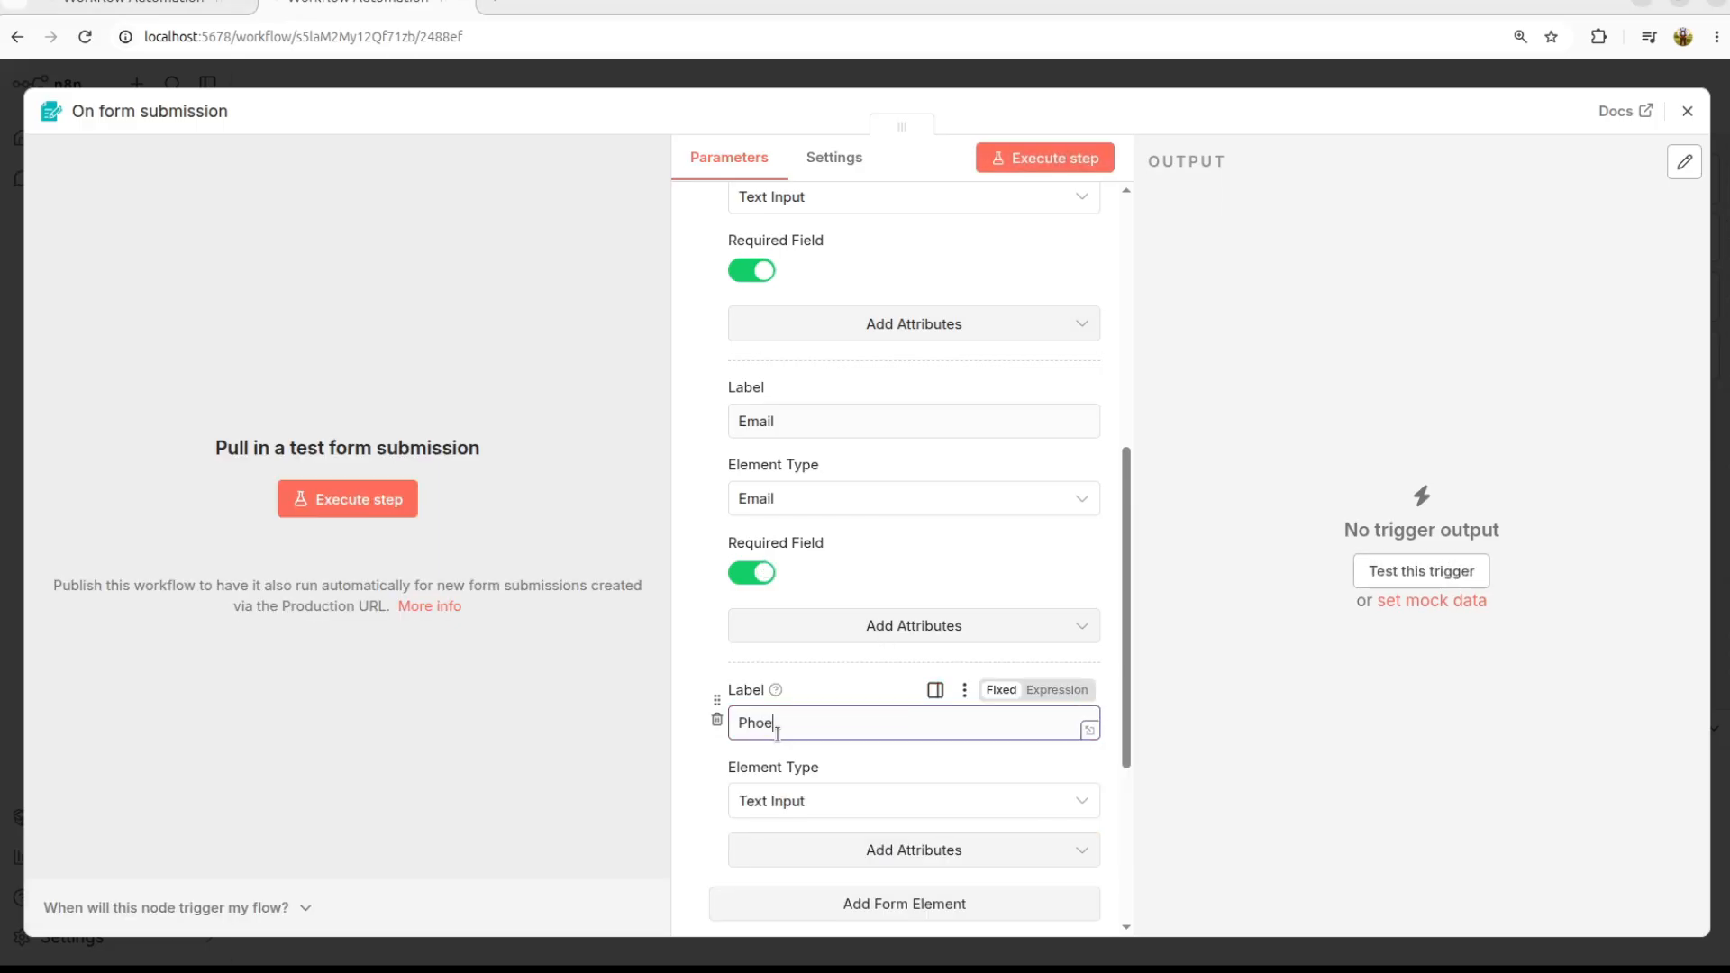
type("one")
scroll(854, 703, "down", 2)
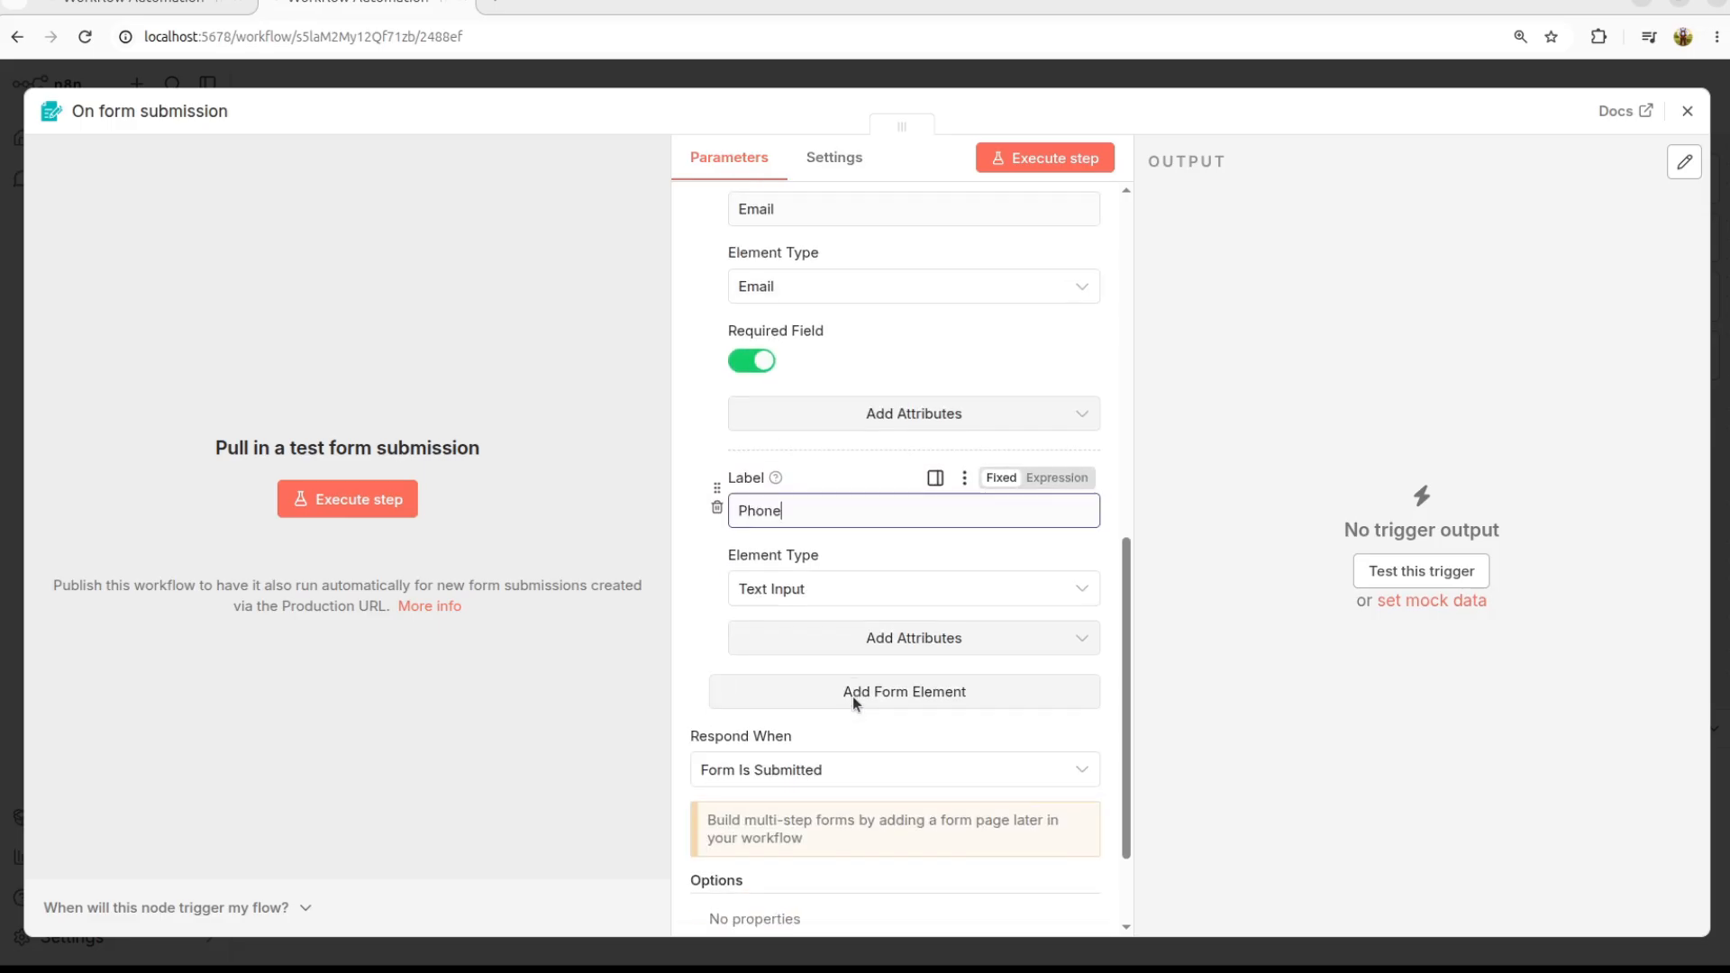
left_click(815, 591)
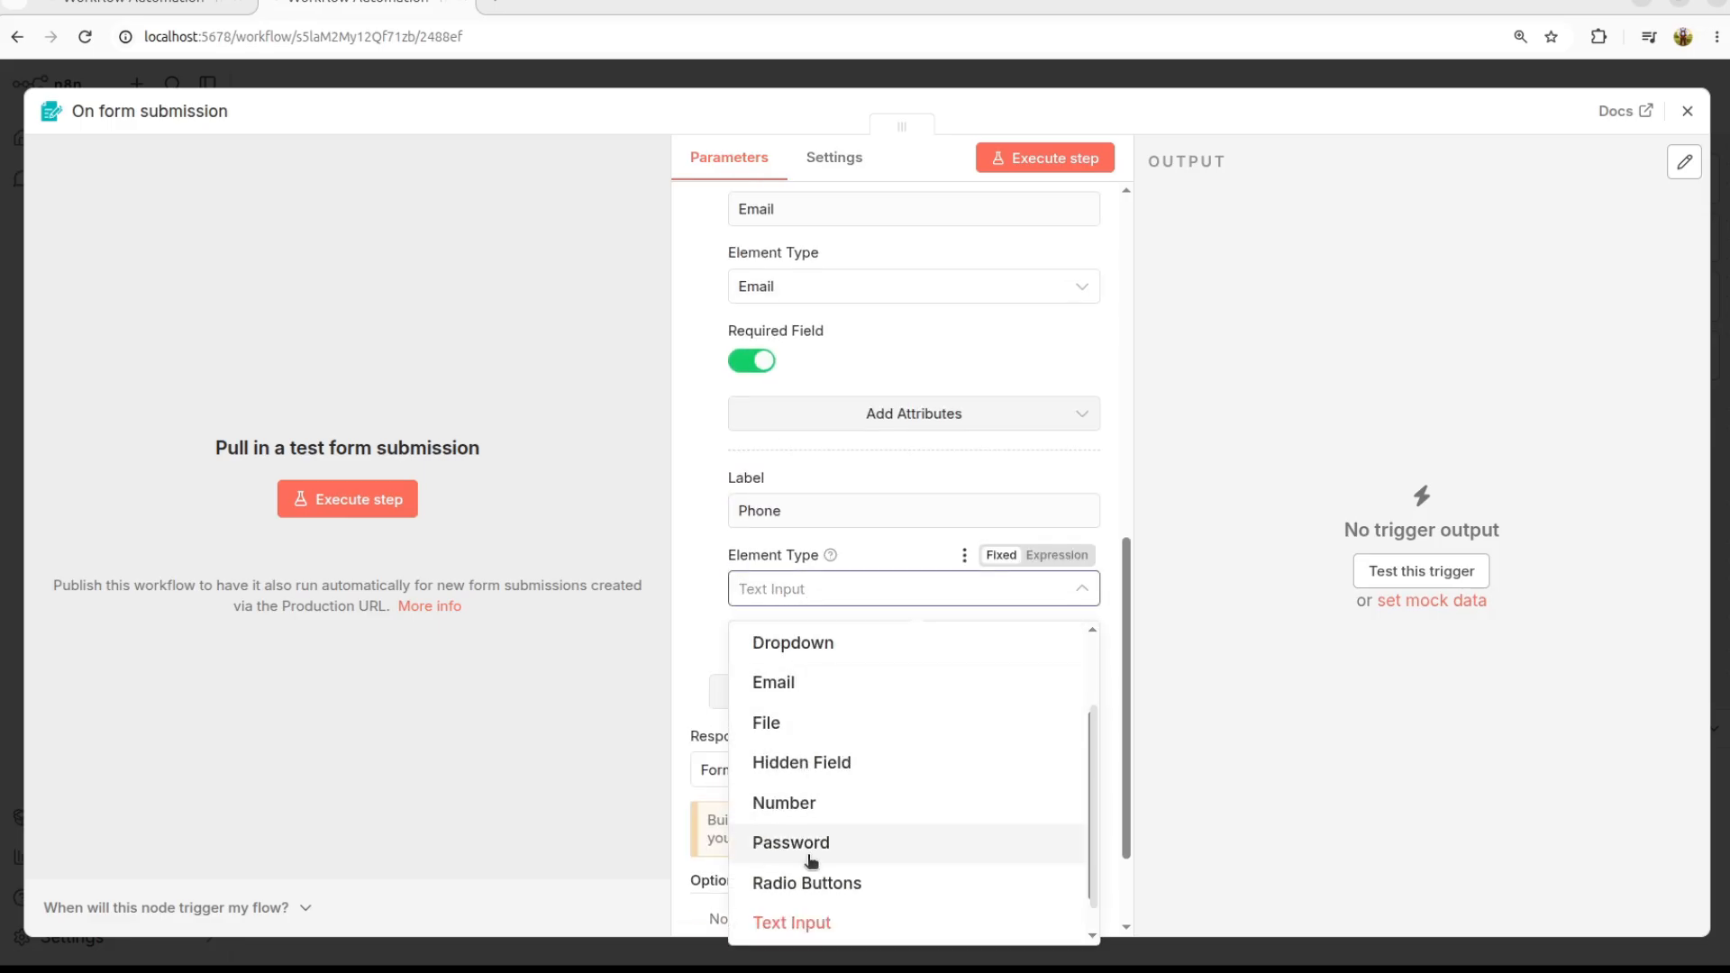
left_click(794, 806)
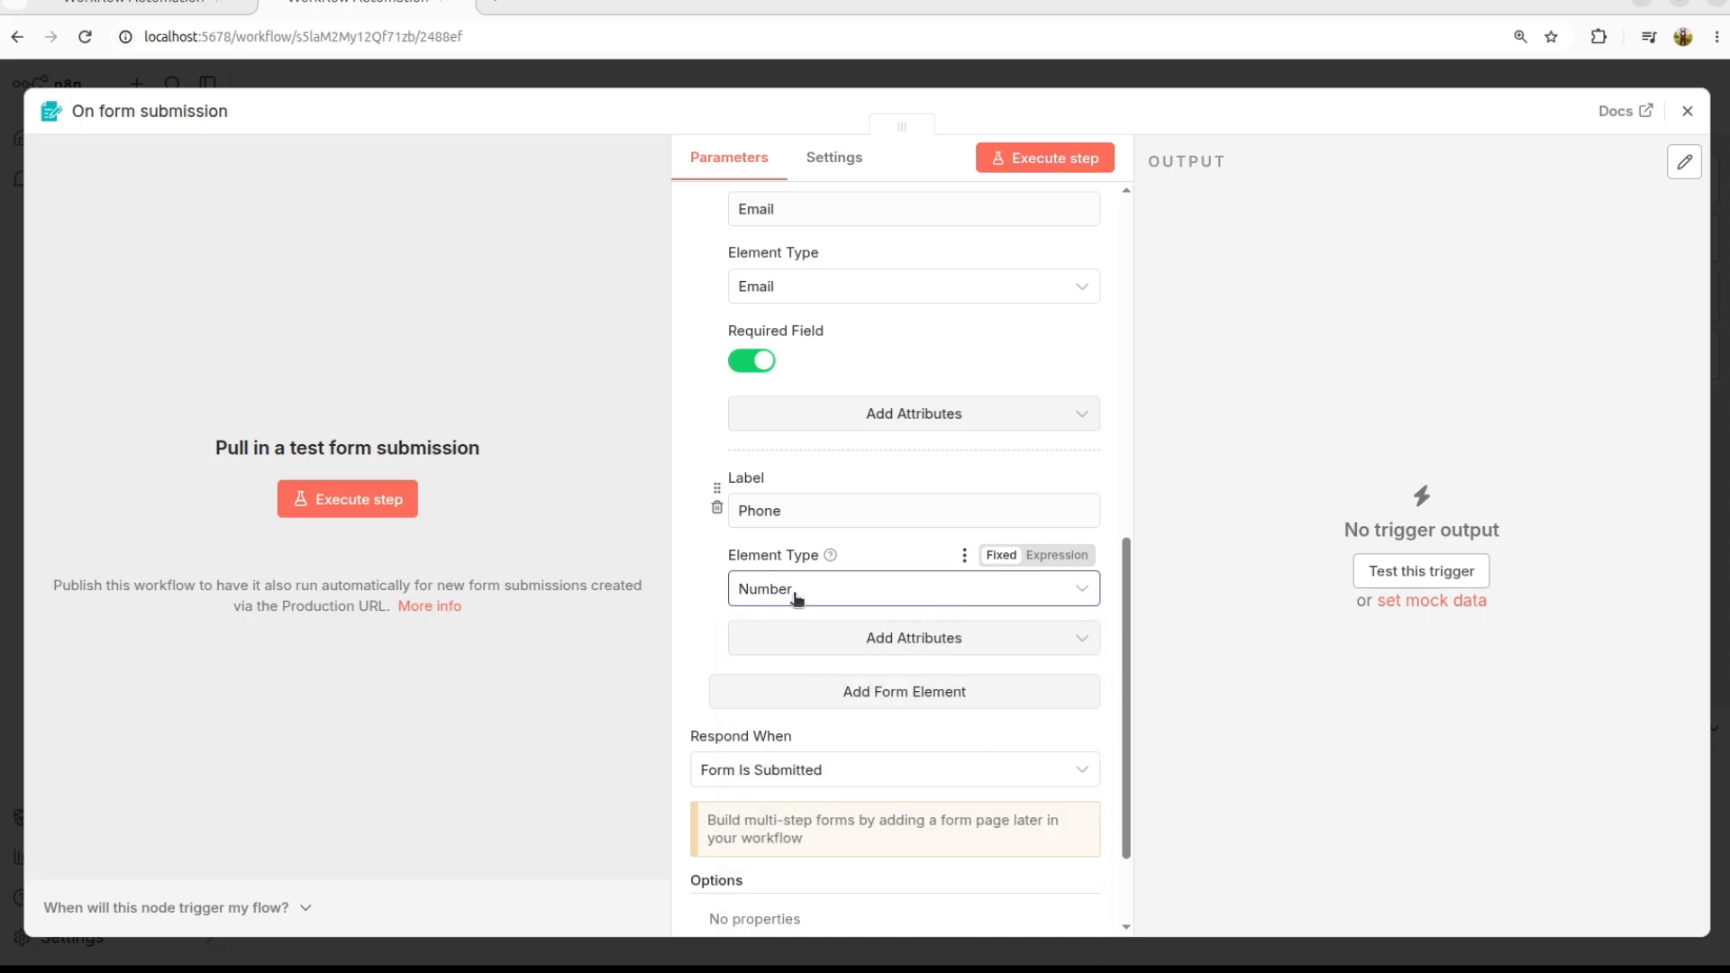
scroll(796, 598, "down", 2)
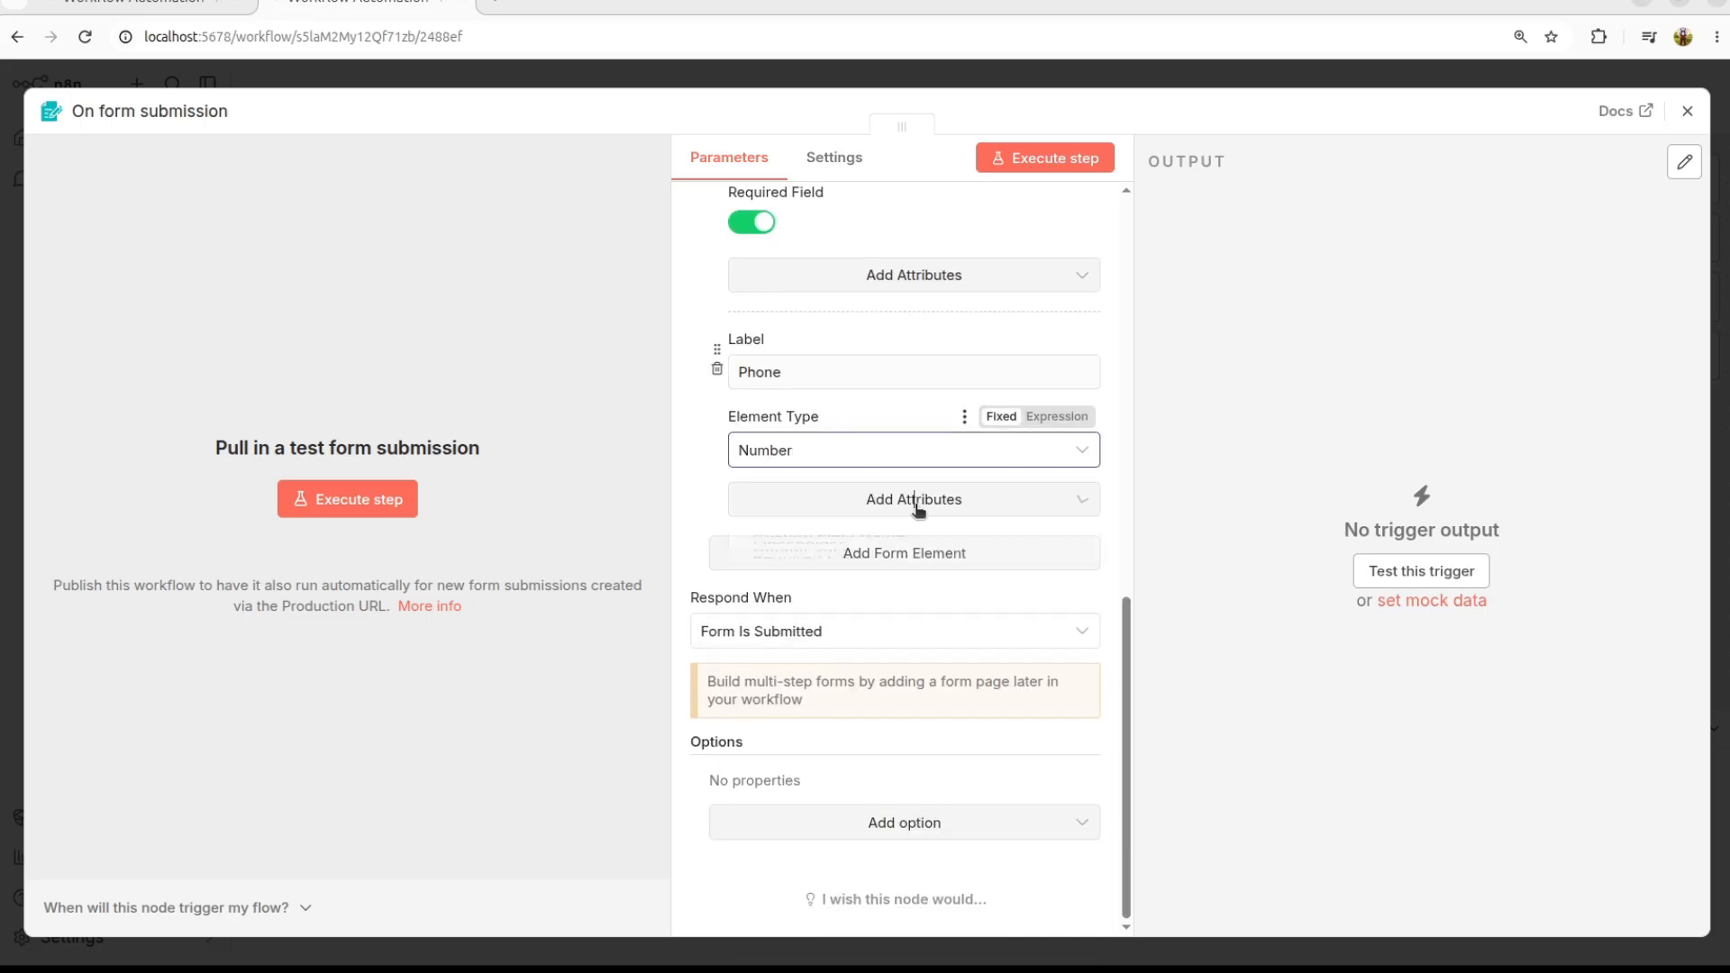
left_click(916, 506)
left_click(815, 679)
left_click(756, 525)
Step: Add a fourth element named Service with the Dropdown type
left_click(900, 632)
left_click(827, 672)
type("Service")
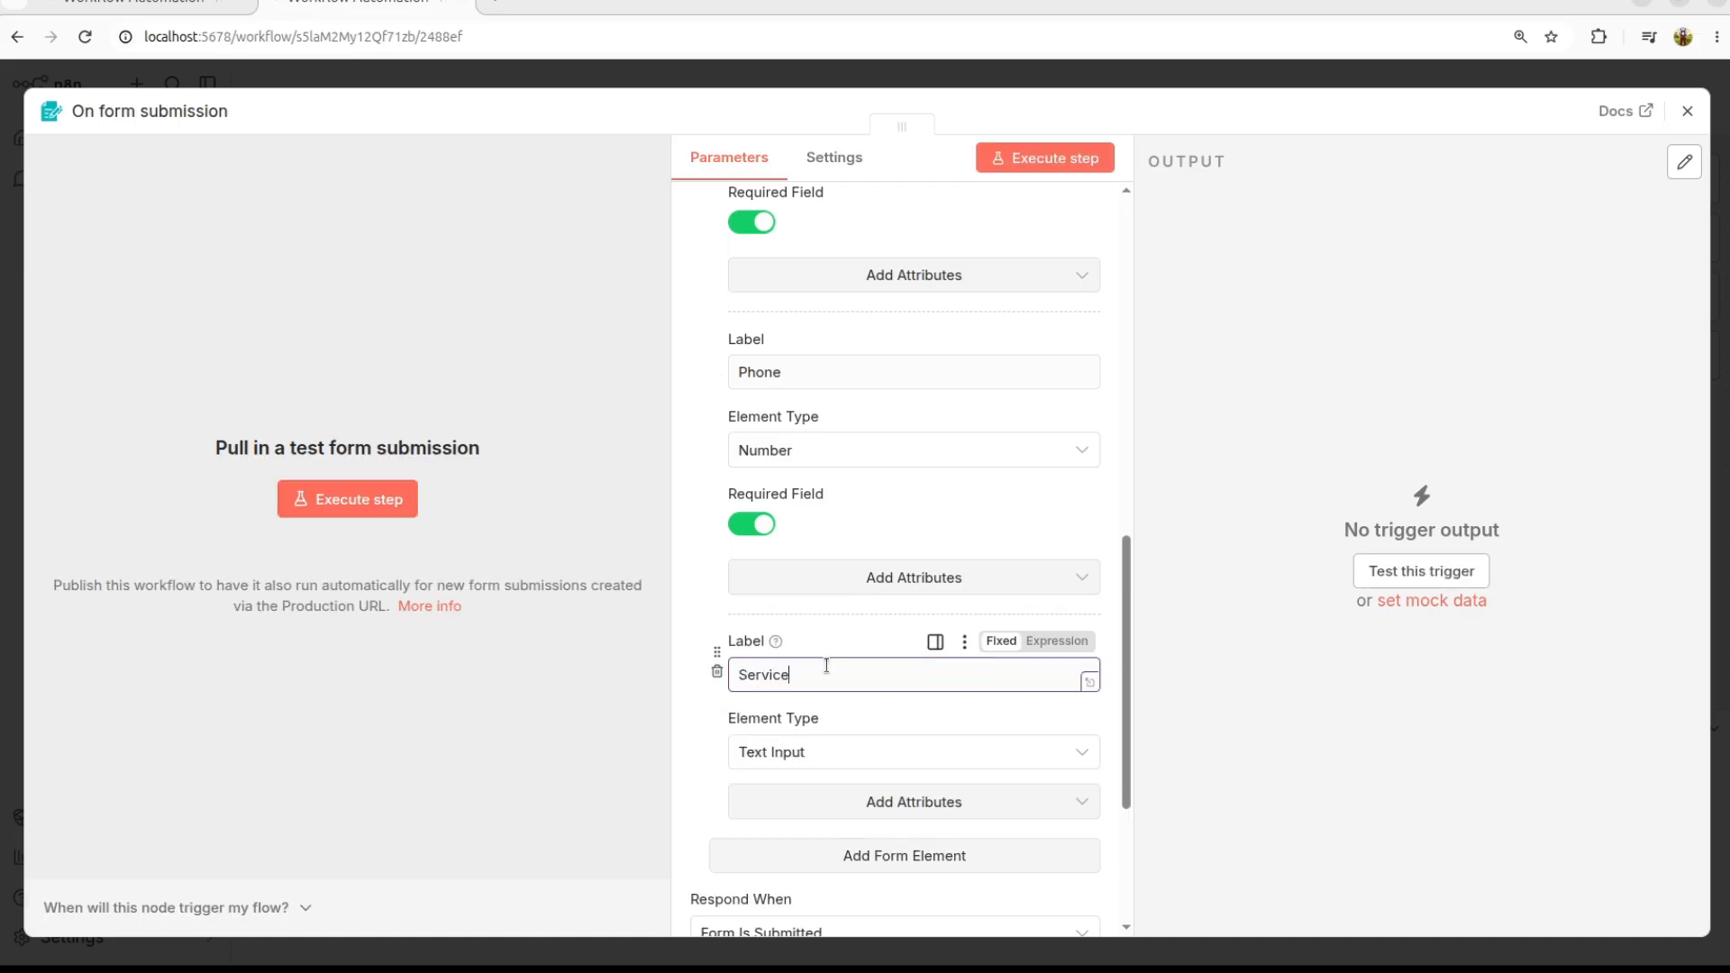
scroll(826, 665, "down", 3)
left_click(784, 622)
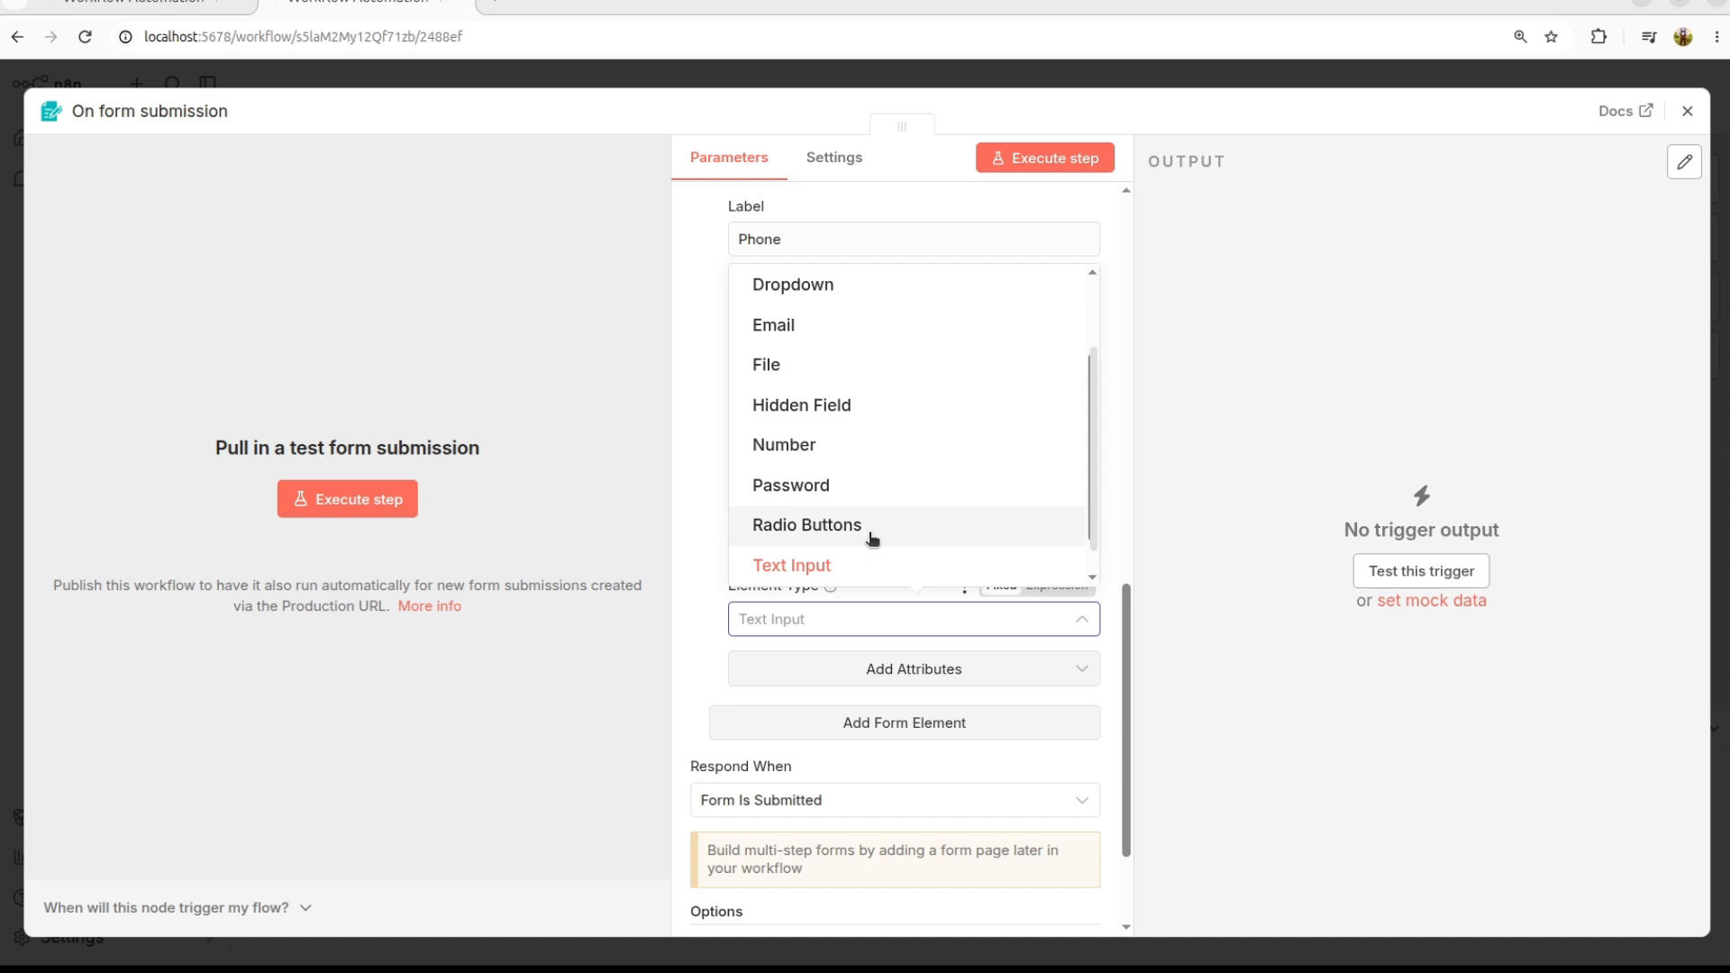
left_click(821, 288)
Step: Give Service the options Website Development, Mobile App, AI Consultation, Automation Setup, Support Call
left_click(798, 727)
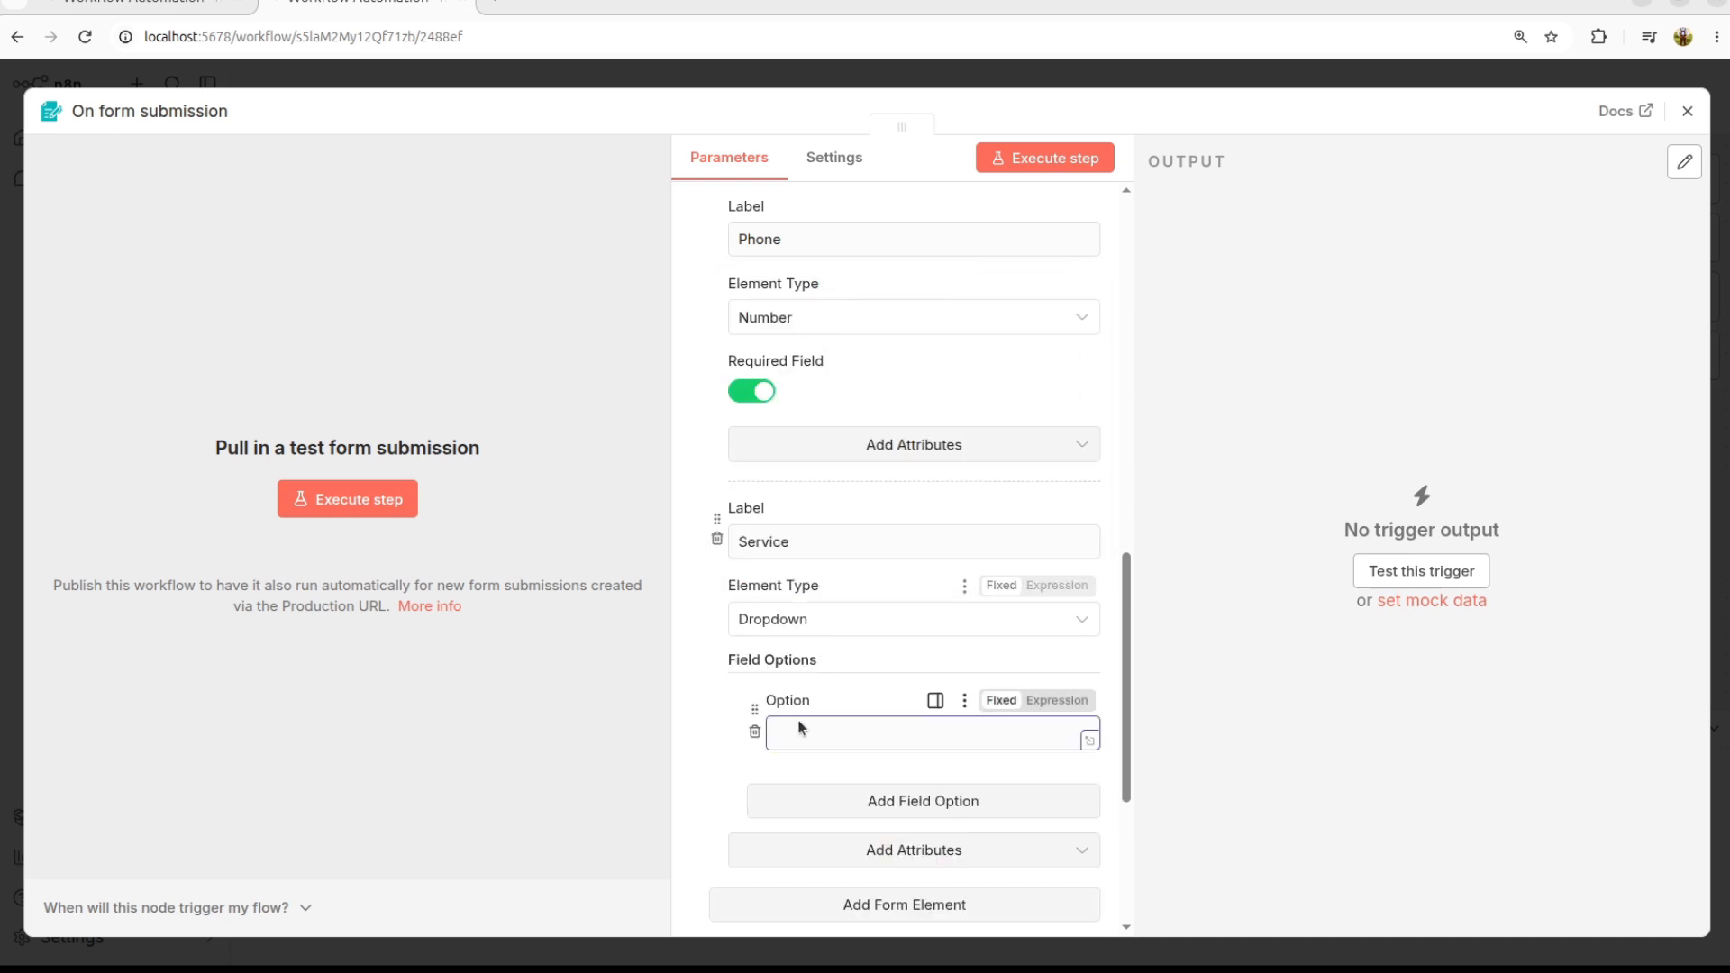
type("Website Development")
scroll(985, 528, "down", 4)
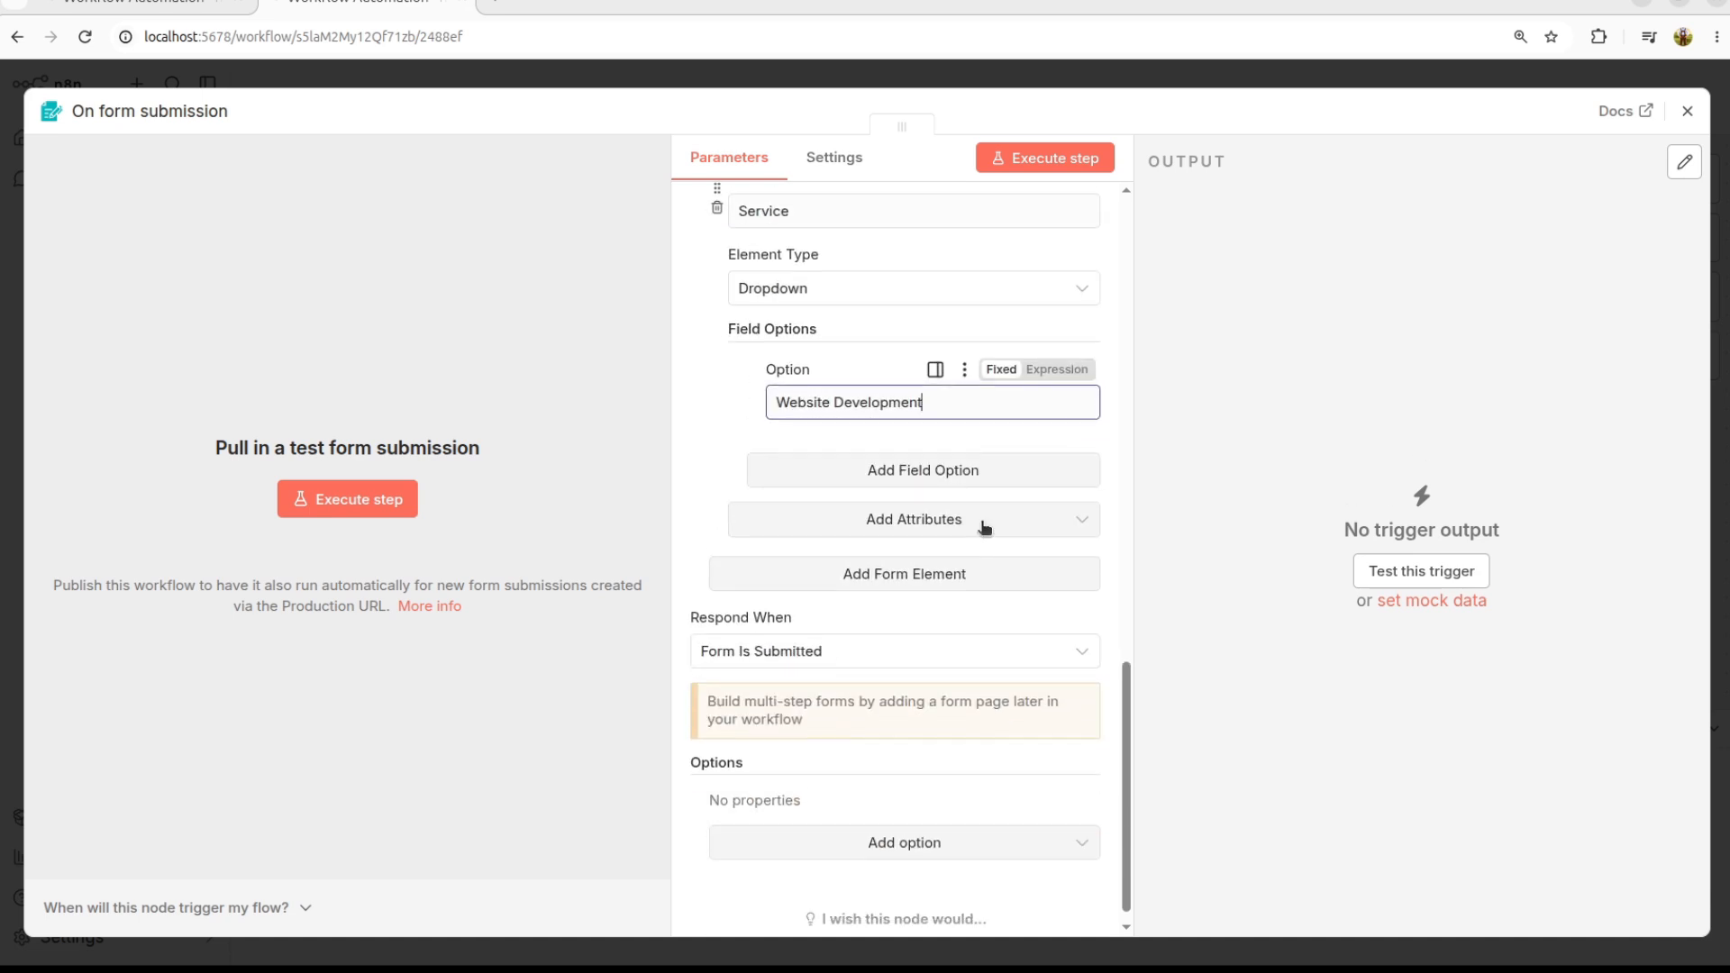
left_click(919, 480)
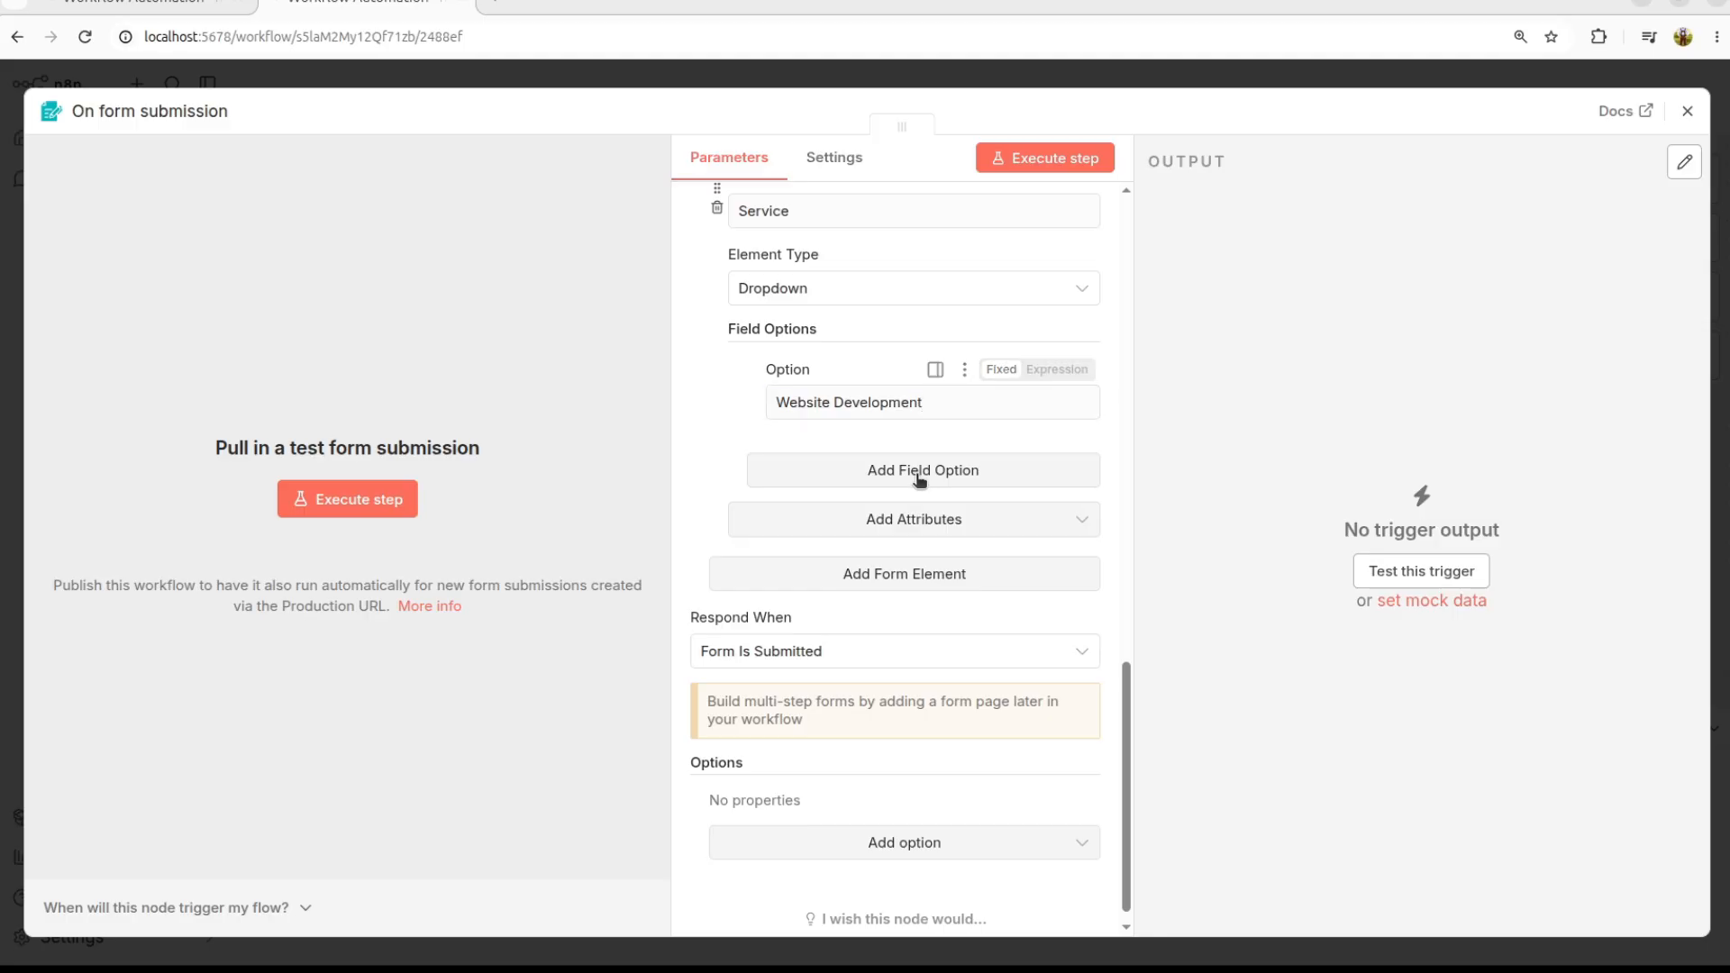
left_click(820, 510)
type("Mobile App")
left_click(906, 591)
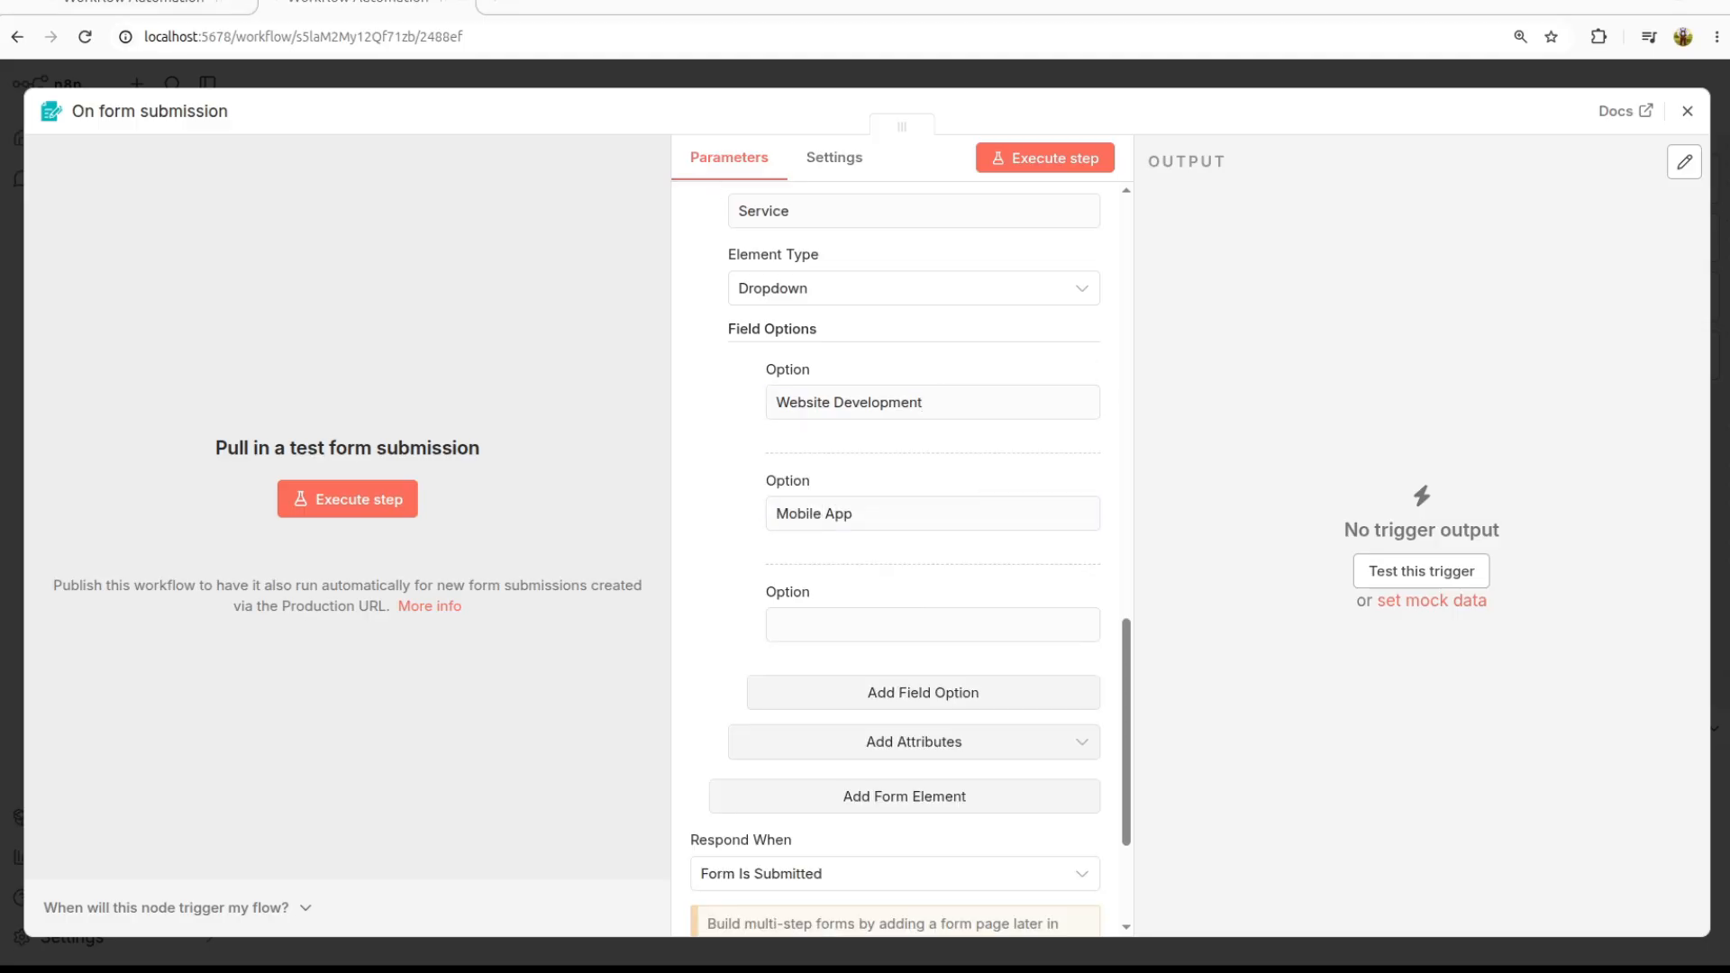
left_click(910, 625)
type("AI Consultation")
left_click(936, 710)
left_click(869, 735)
type("Automation Setup")
scroll(884, 693, "down", 1)
scroll(884, 692, "down", 3)
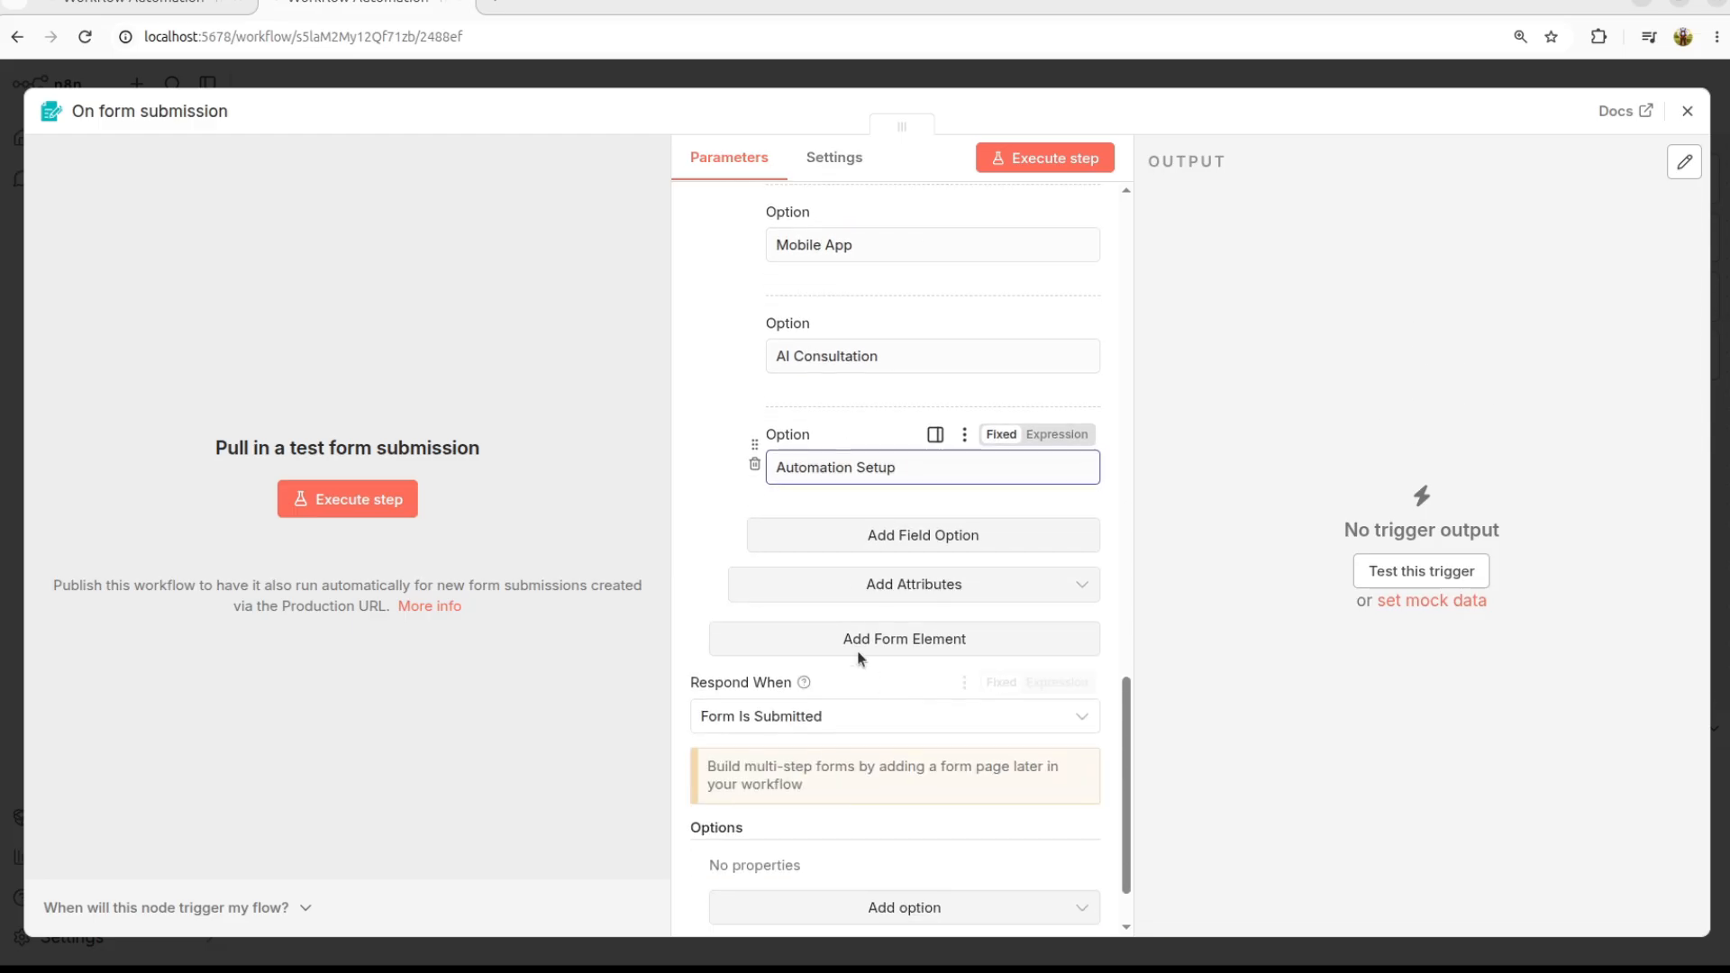
left_click(915, 532)
left_click(856, 586)
type("Support Call")
Step: Make the Service dropdown a required field
left_click(939, 708)
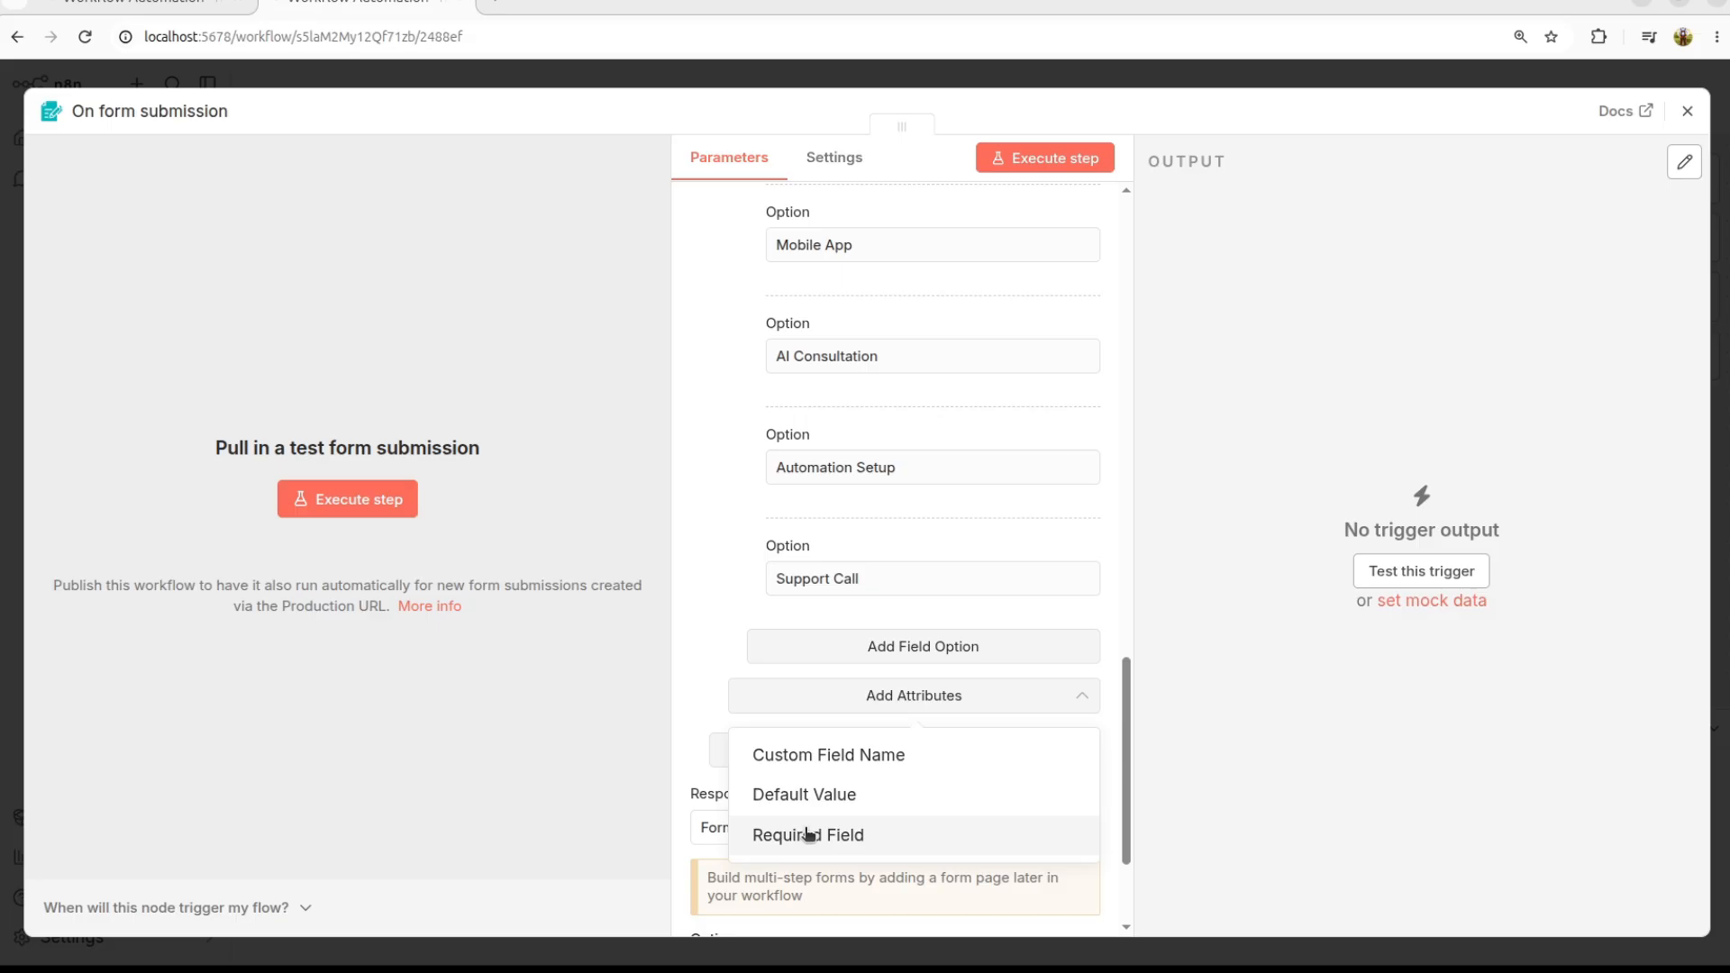
left_click(864, 829)
left_click(746, 730)
left_click(882, 773)
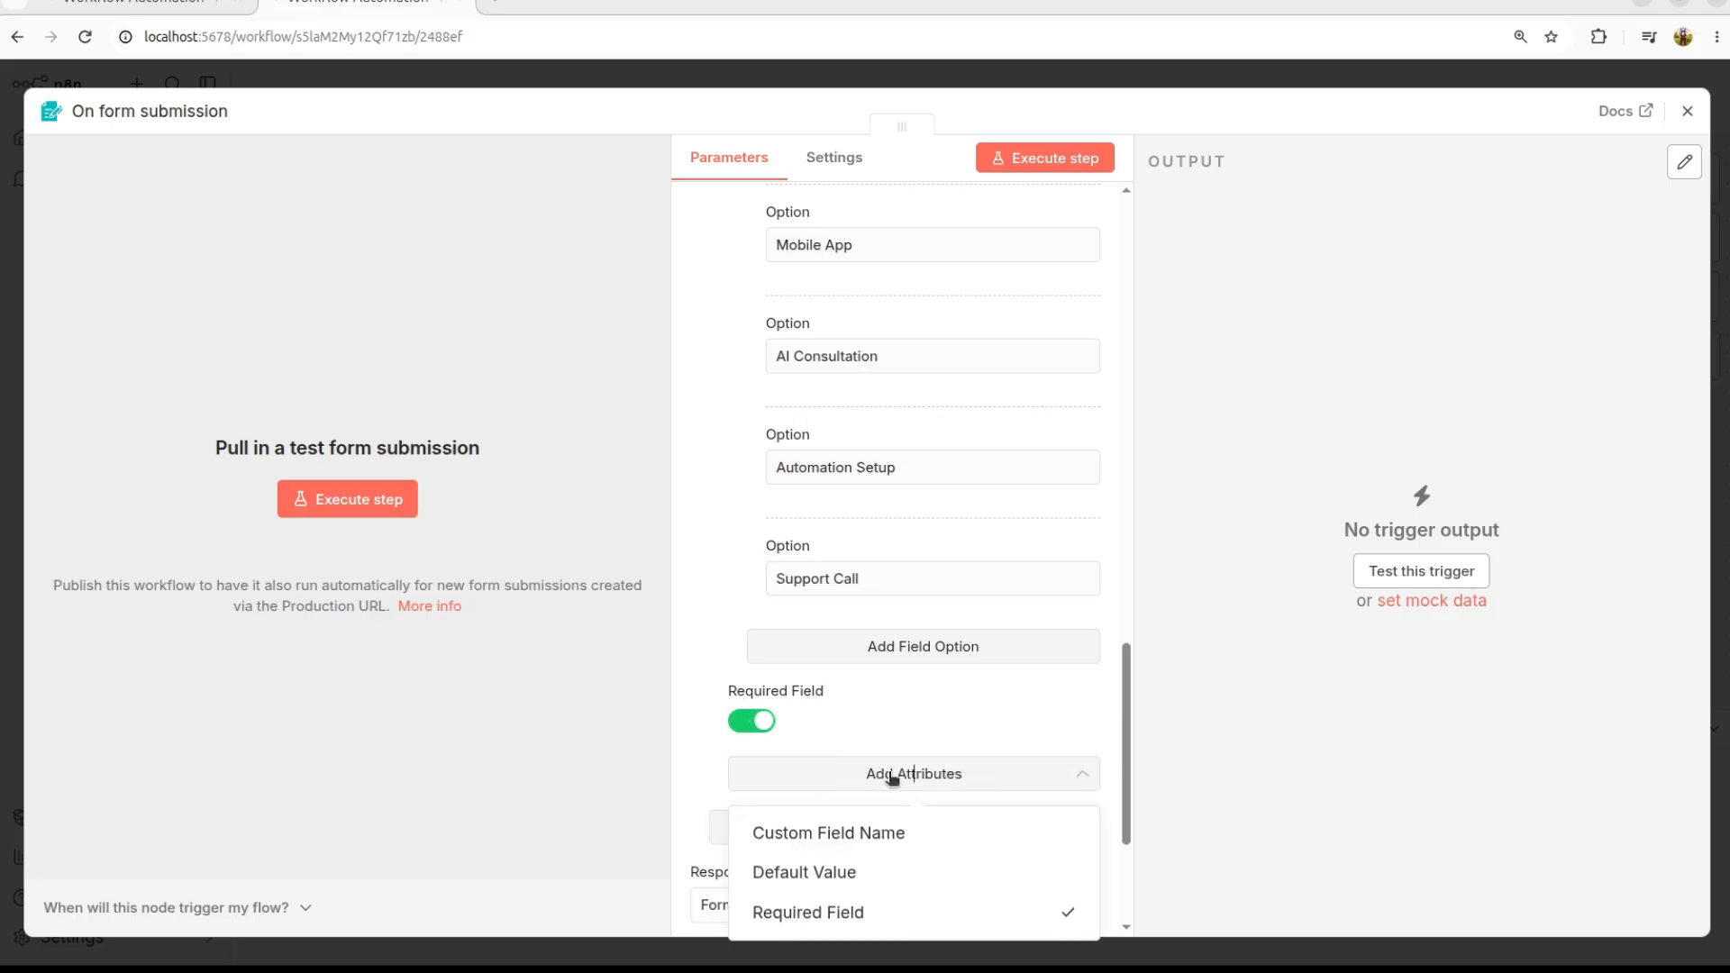
scroll(883, 748, "down", 3)
left_click(714, 521)
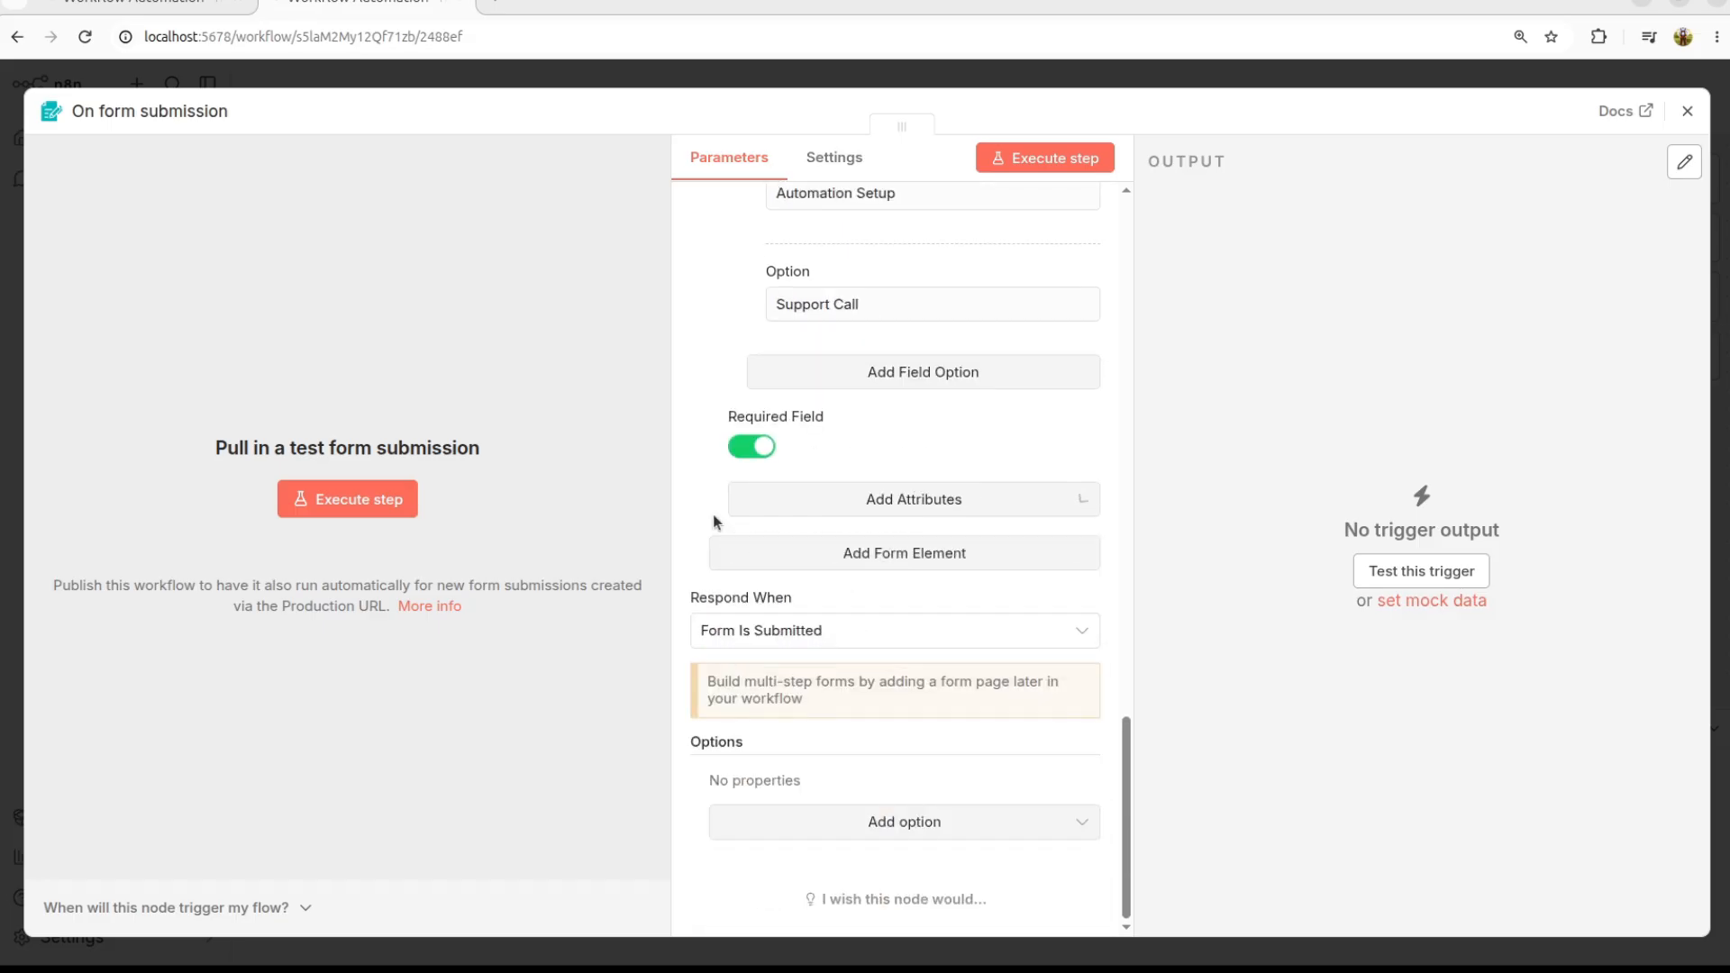
Step: Add a Booking Date form element of type Date and make it required
left_click(866, 551)
left_click(745, 596)
type("Booking Date")
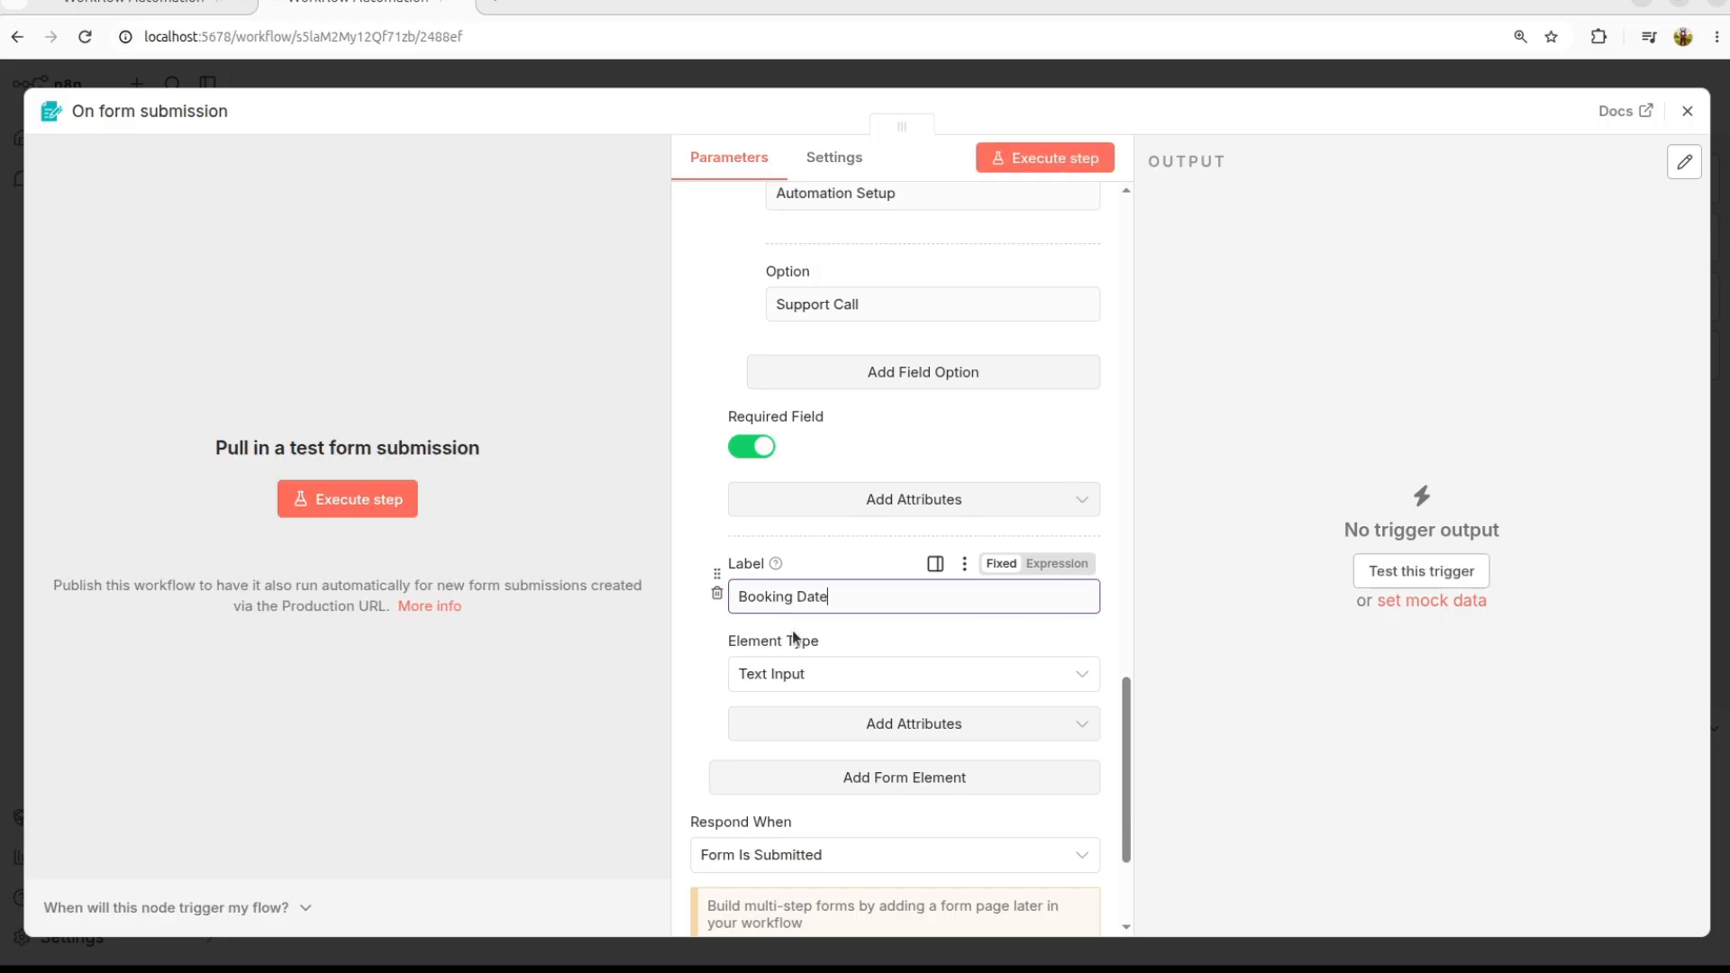
left_click(823, 685)
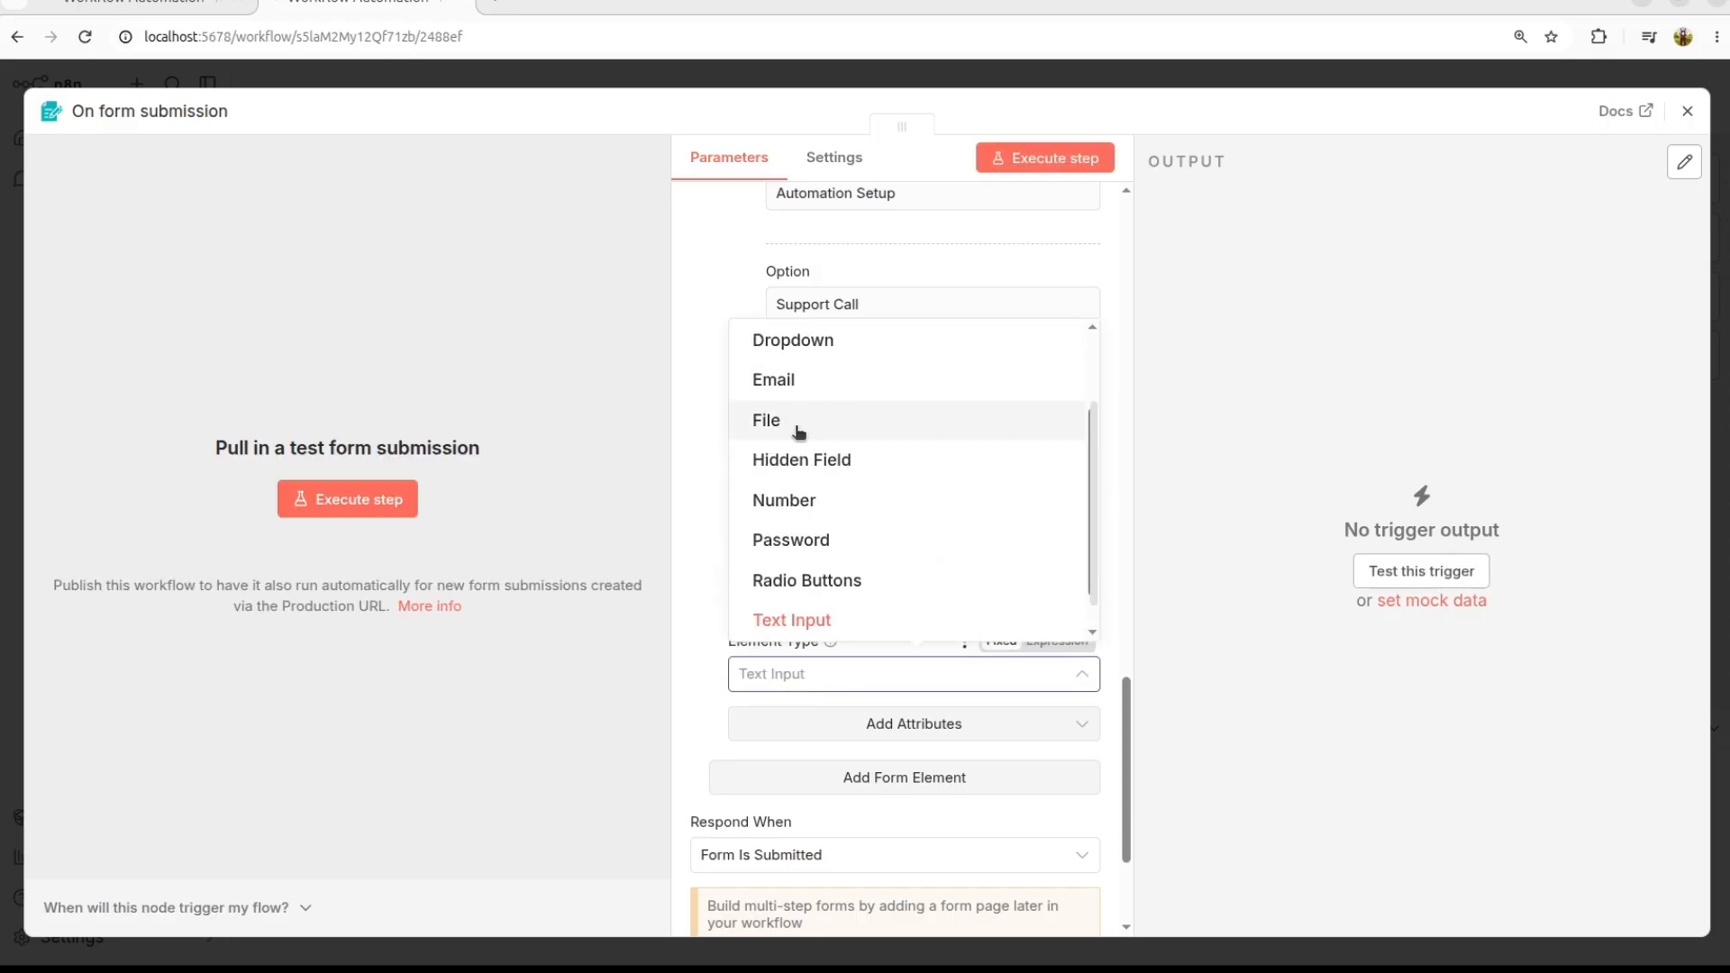
scroll(800, 433, "up", 2)
left_click(808, 428)
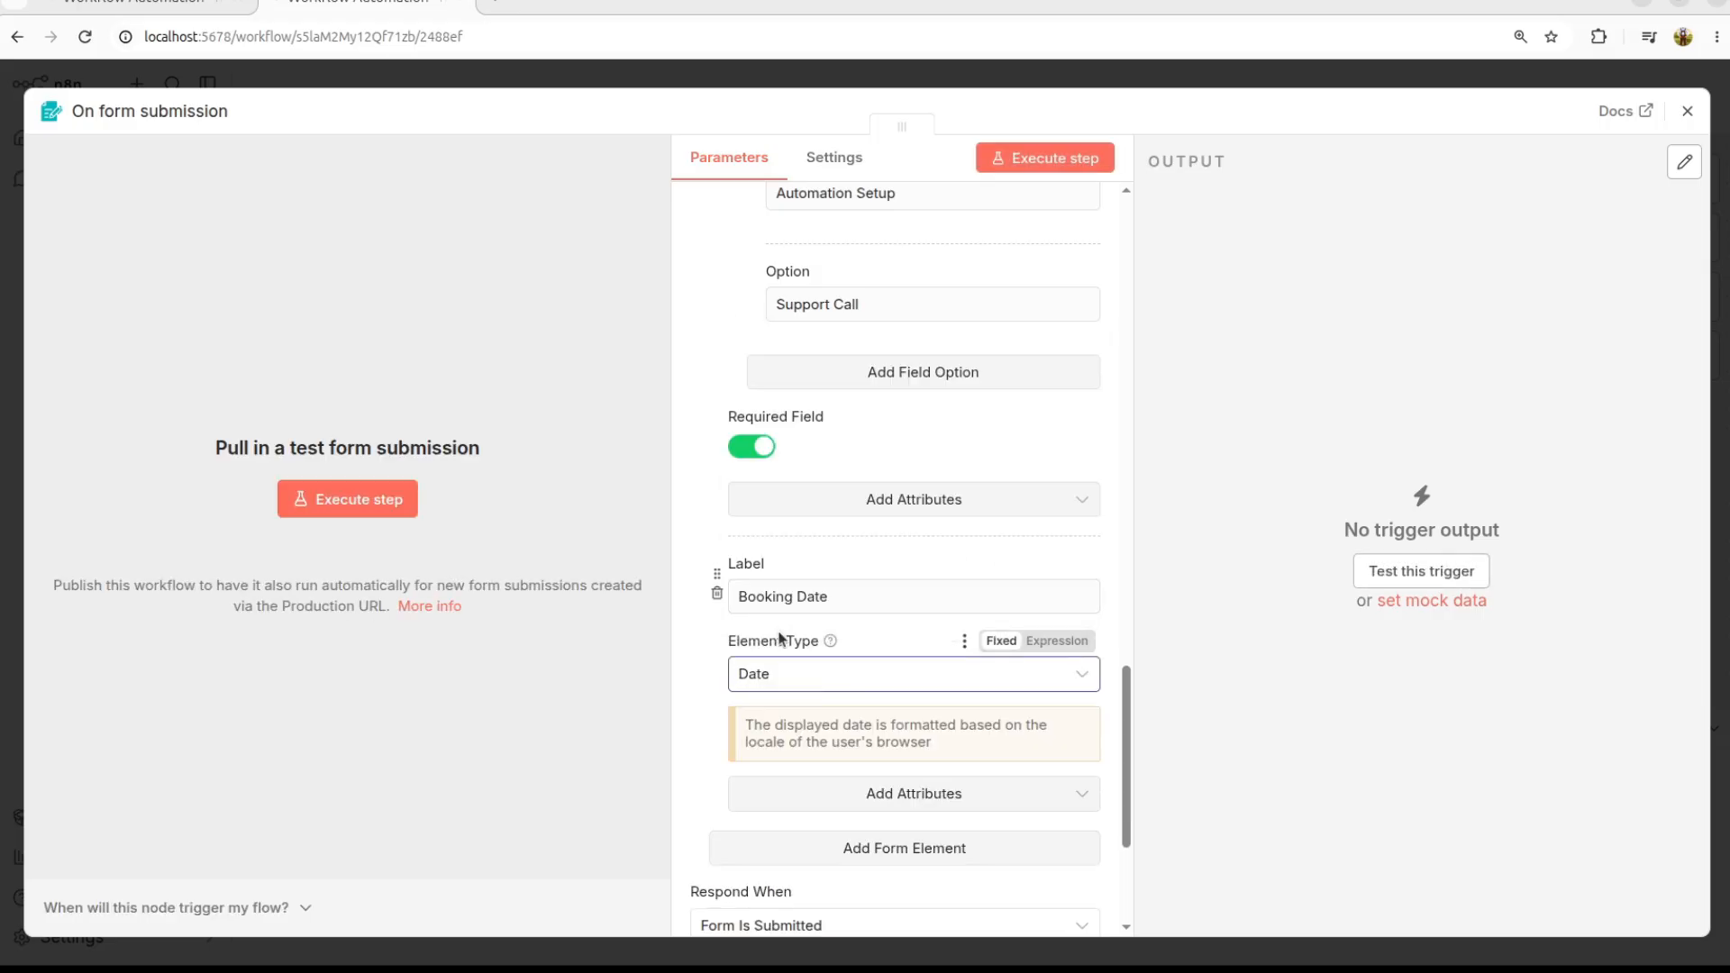
scroll(793, 577, "down", 3)
left_click(926, 588)
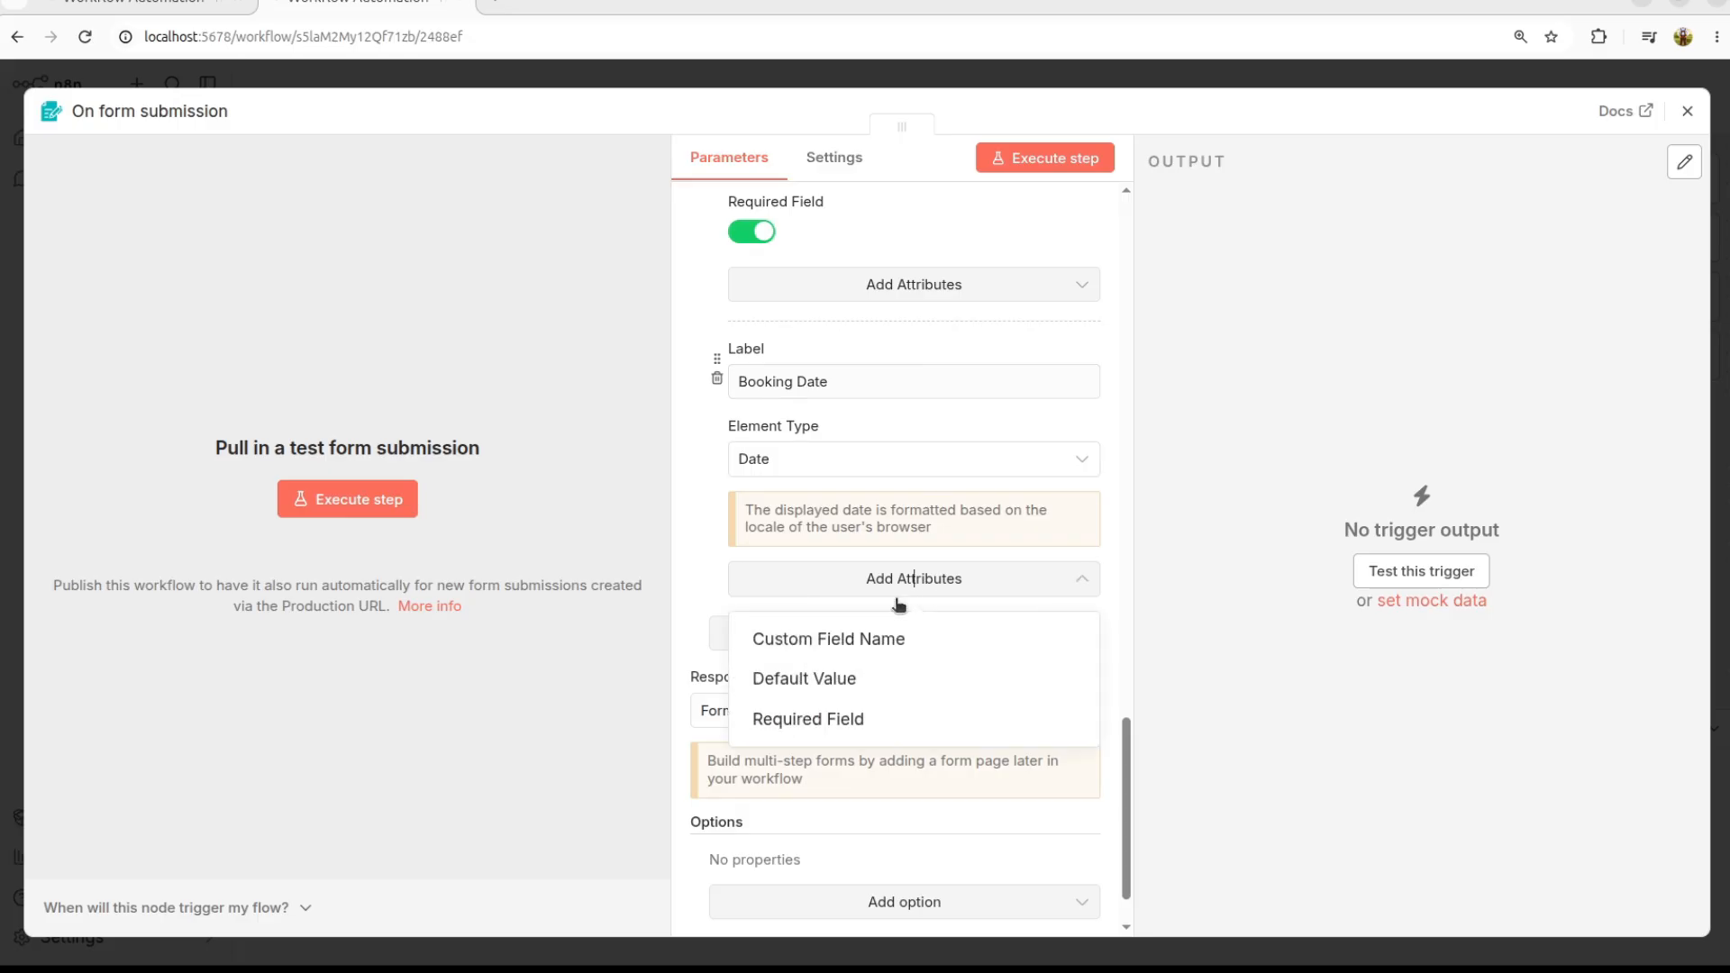
left_click(818, 721)
left_click(762, 602)
triple_click(928, 512)
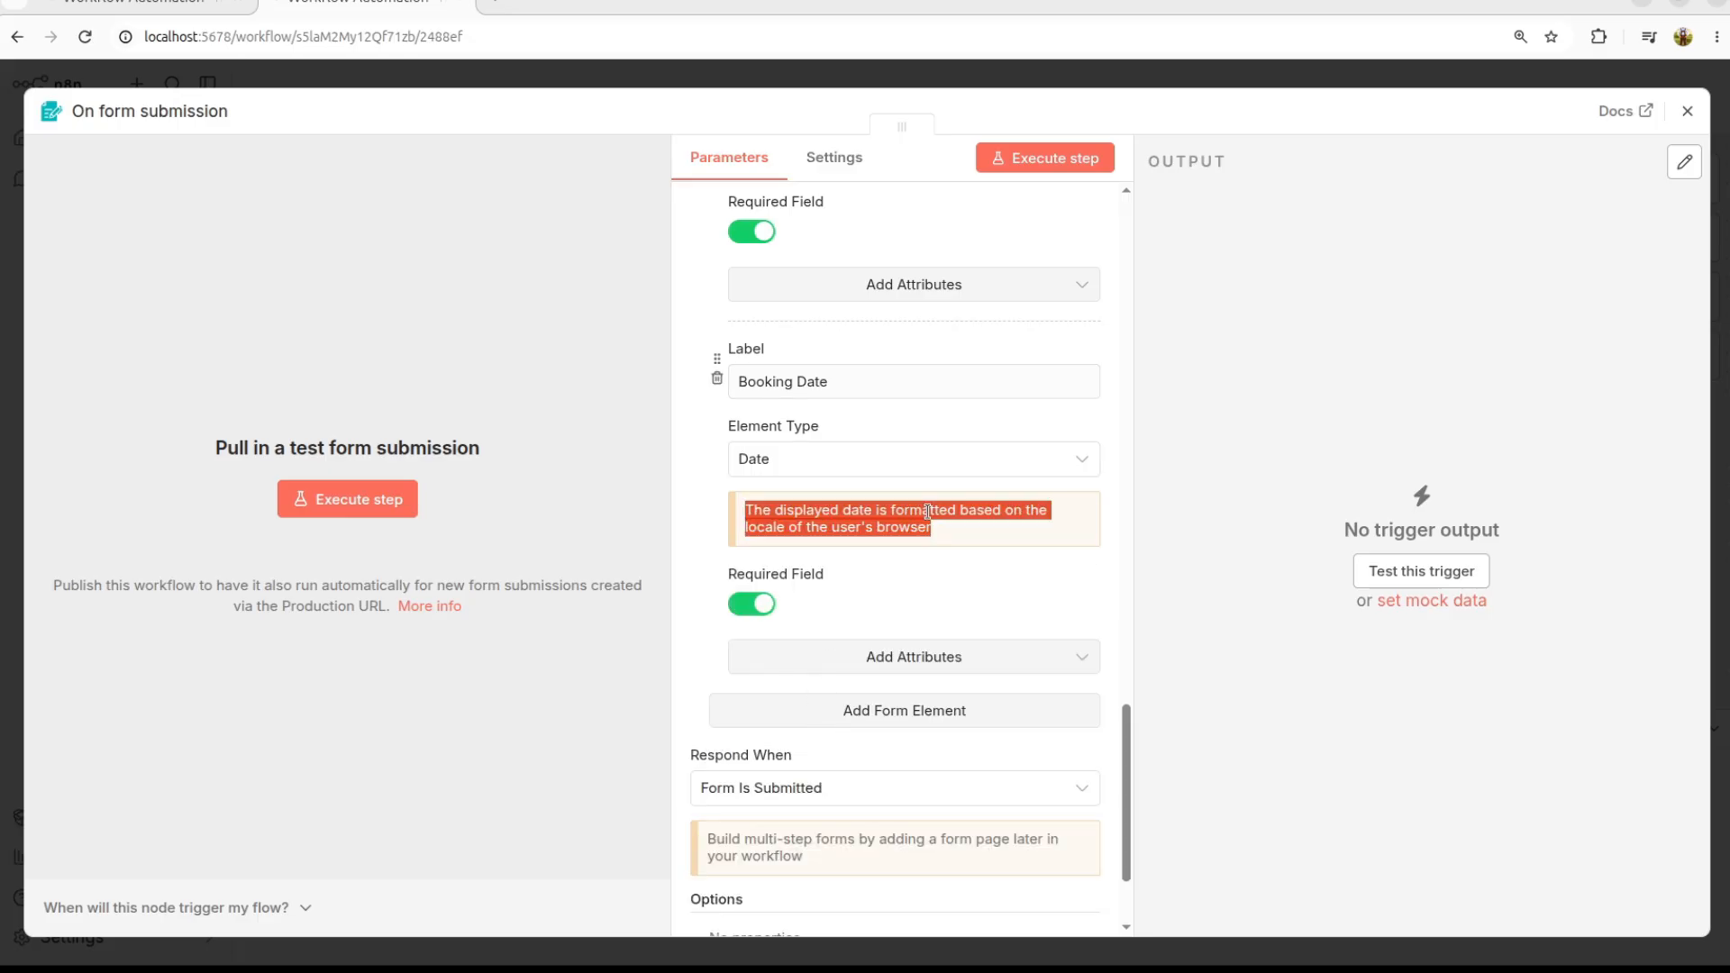
Step: Add a Booking Time element below Booking Date and make it a Dropdown
left_click(906, 712)
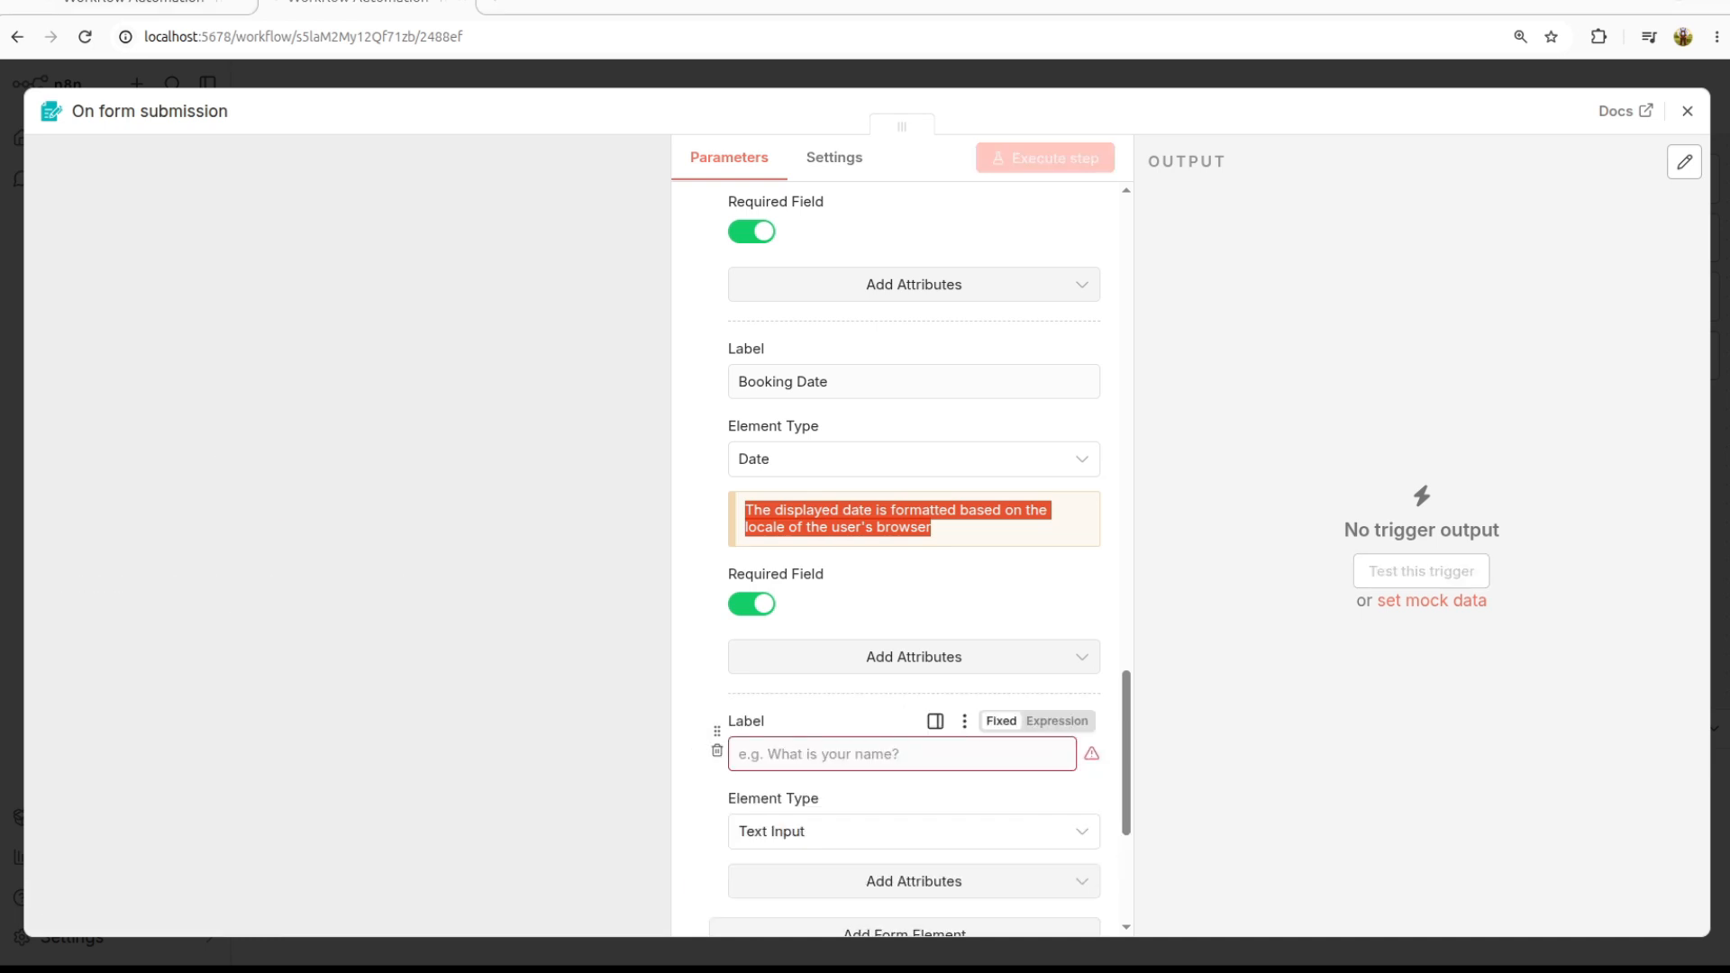
type("Booking Time")
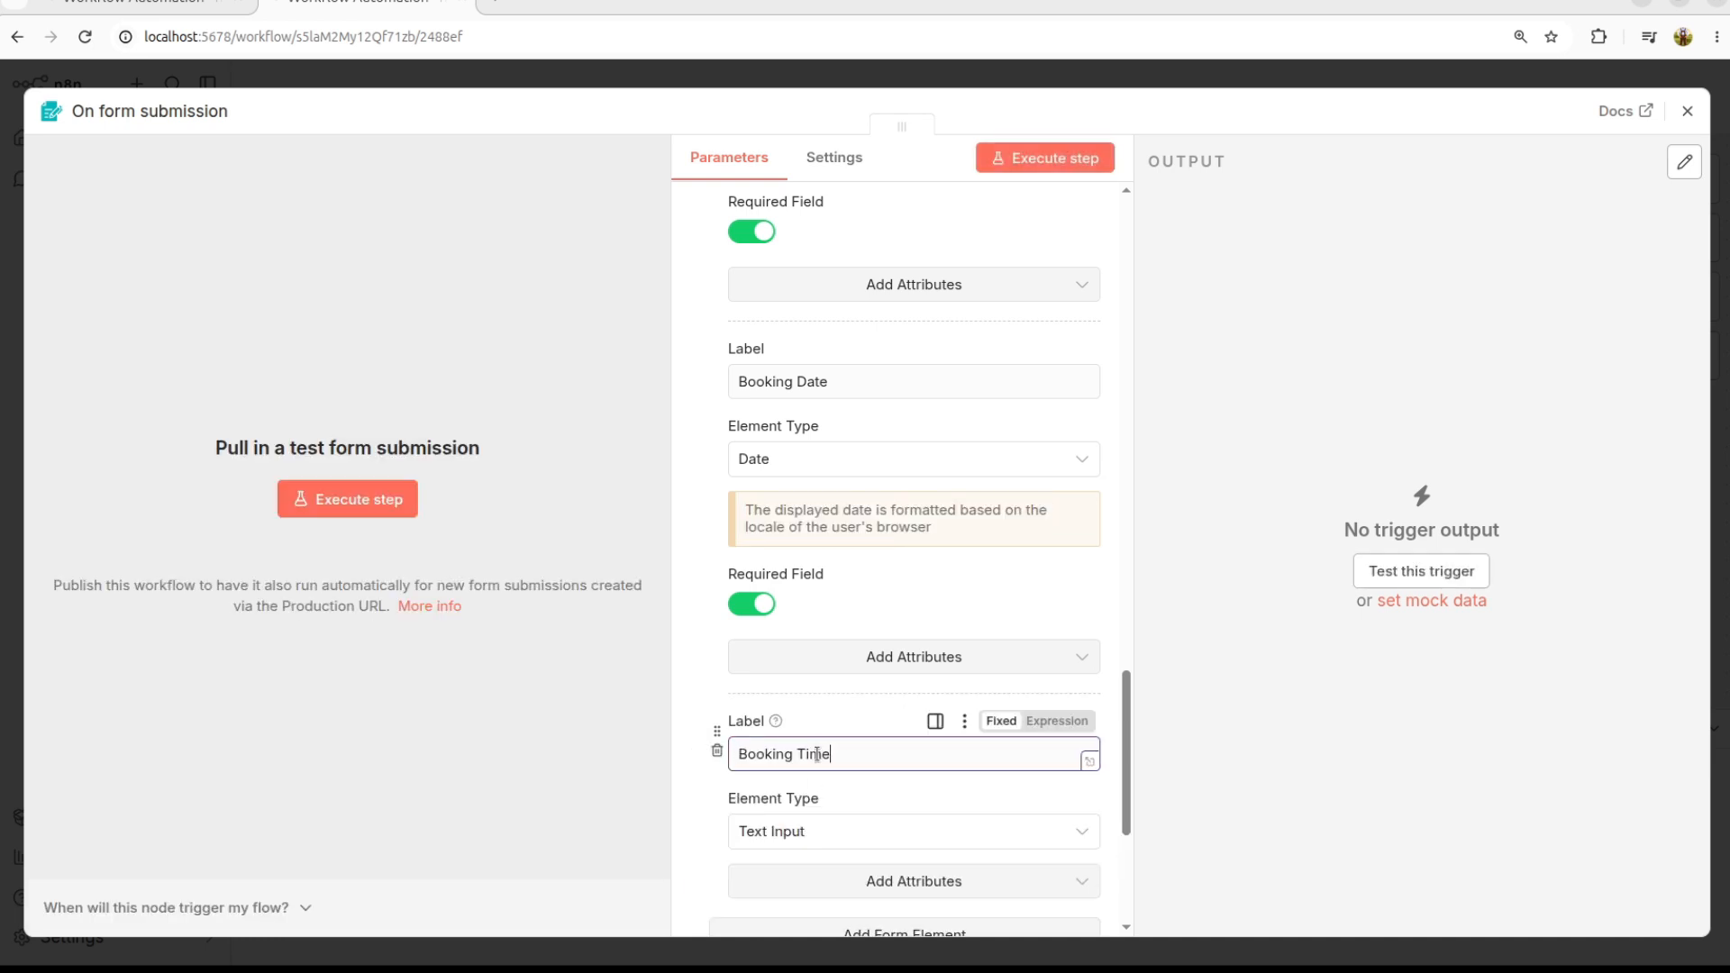
left_click(818, 830)
left_click(823, 510)
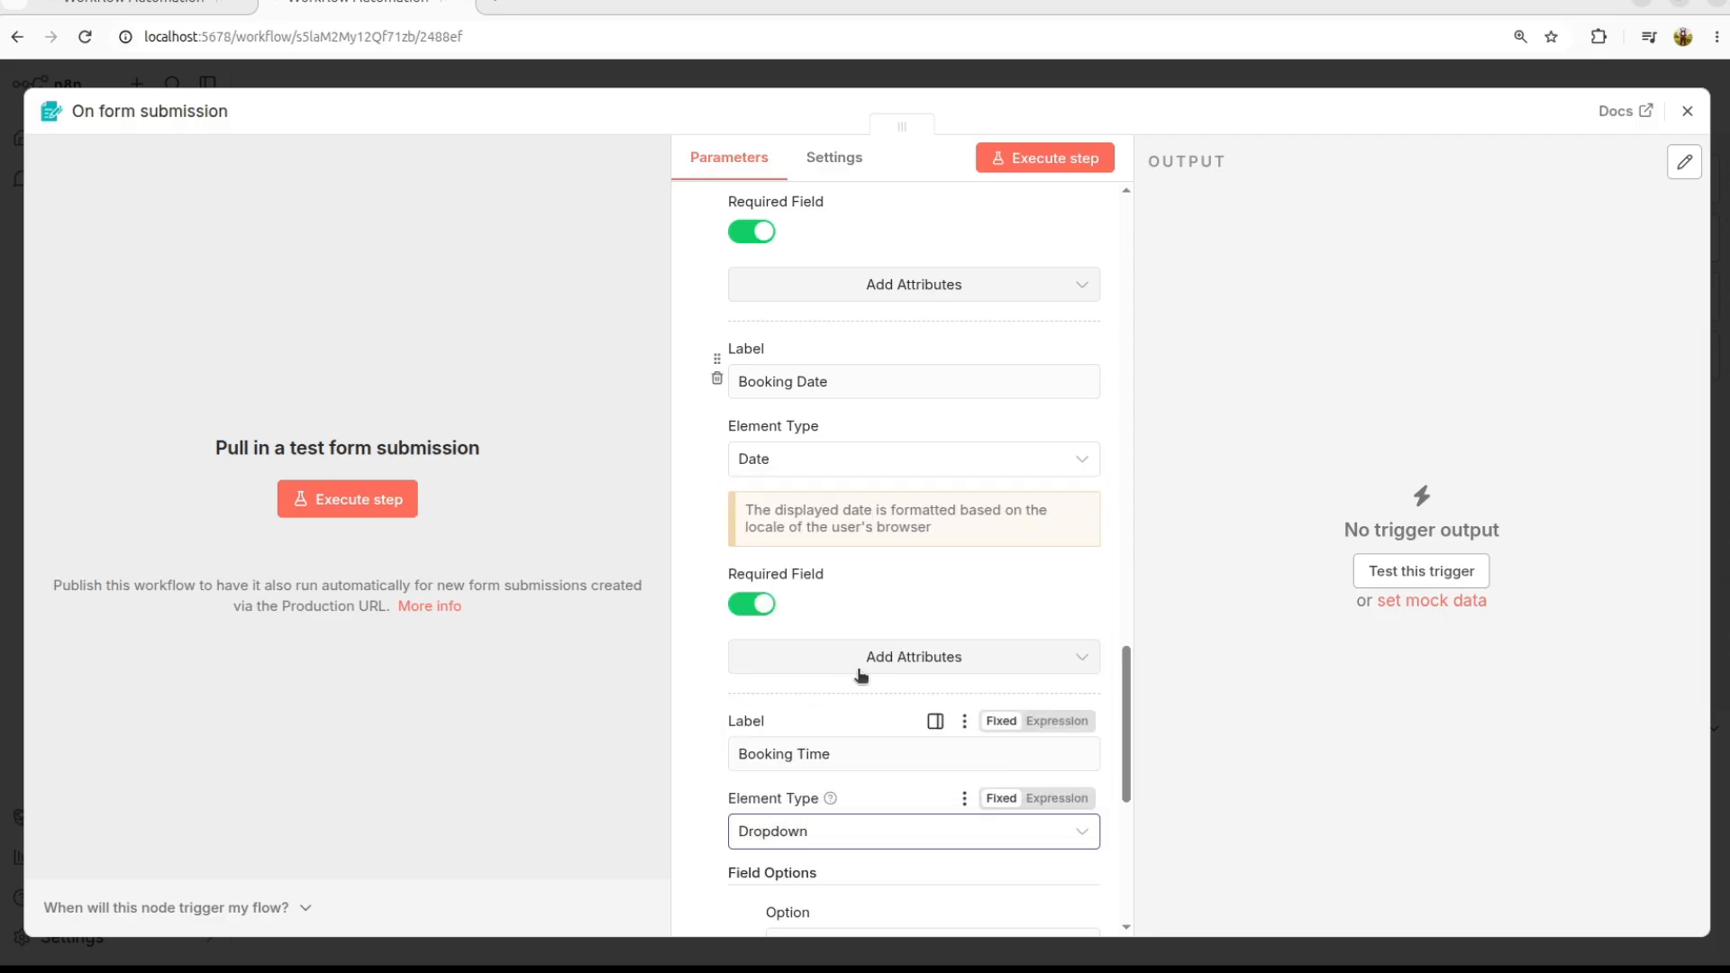
scroll(857, 667, "down", 4)
Step: Fill the Booking Time options with slots from 10:00 AM to 4:00 PM (11:00 AM, 12:00 PM, 2:00 PM, 3:00 PM)
left_click(830, 617)
left_click(909, 682)
type("11:00 AM")
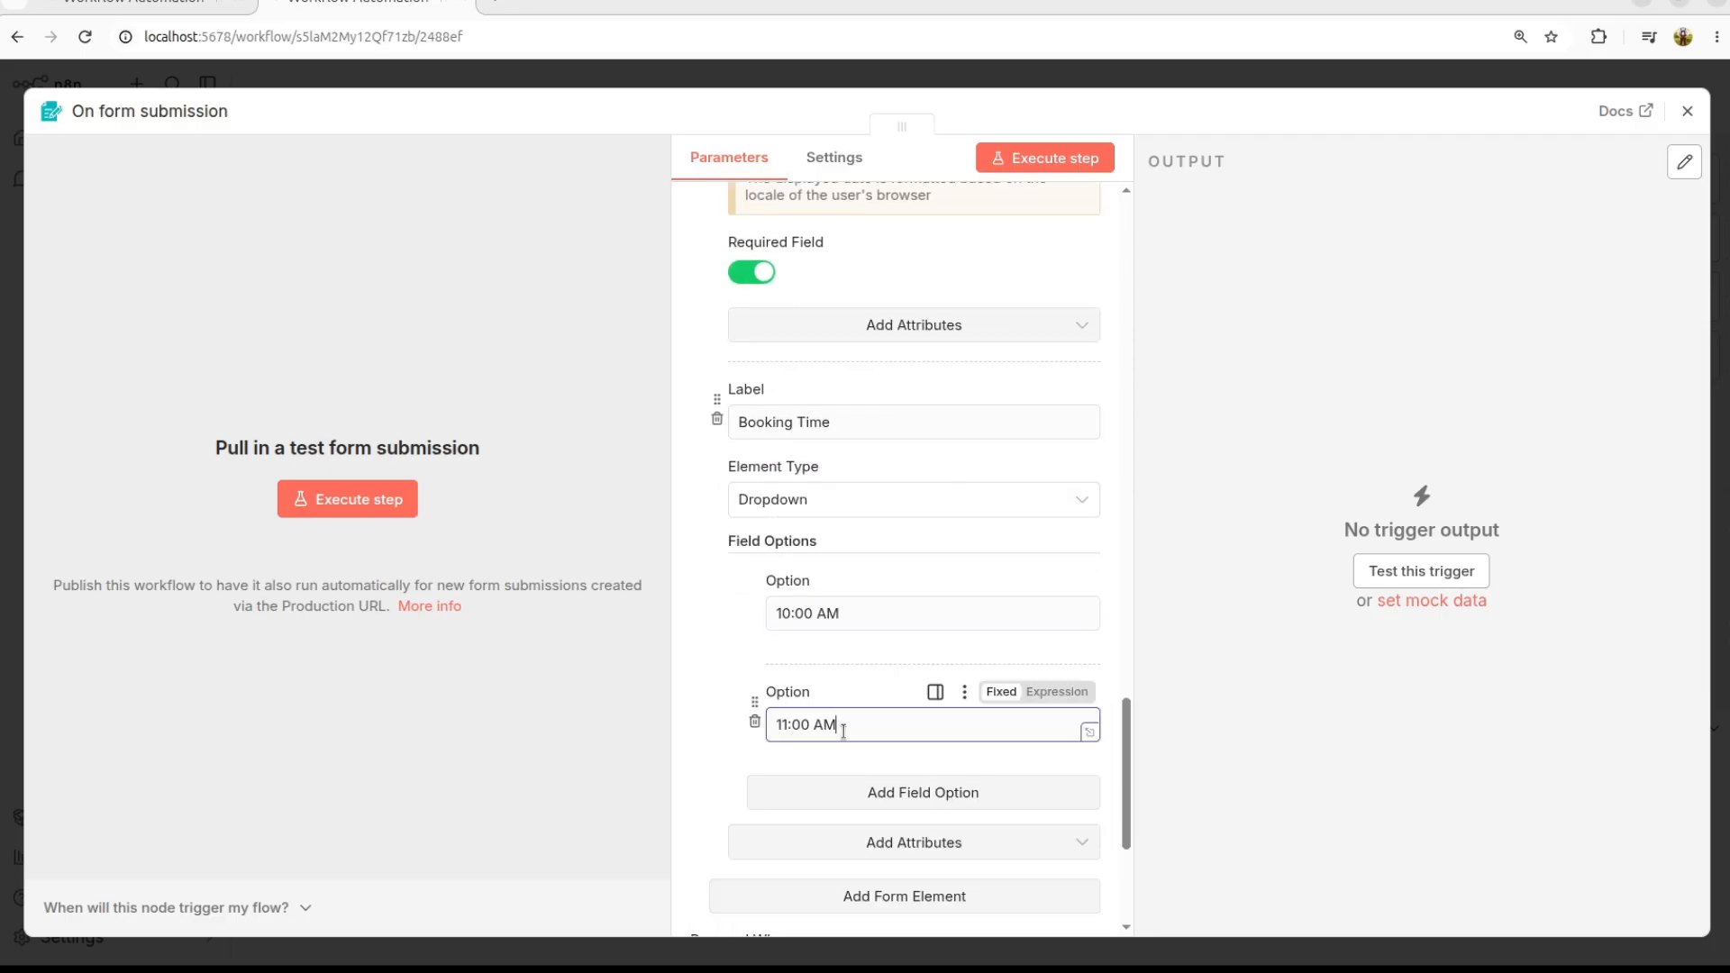
left_click(908, 798)
scroll(884, 559, "down", 5)
left_click(853, 371)
type("12:00 PM")
left_click(929, 446)
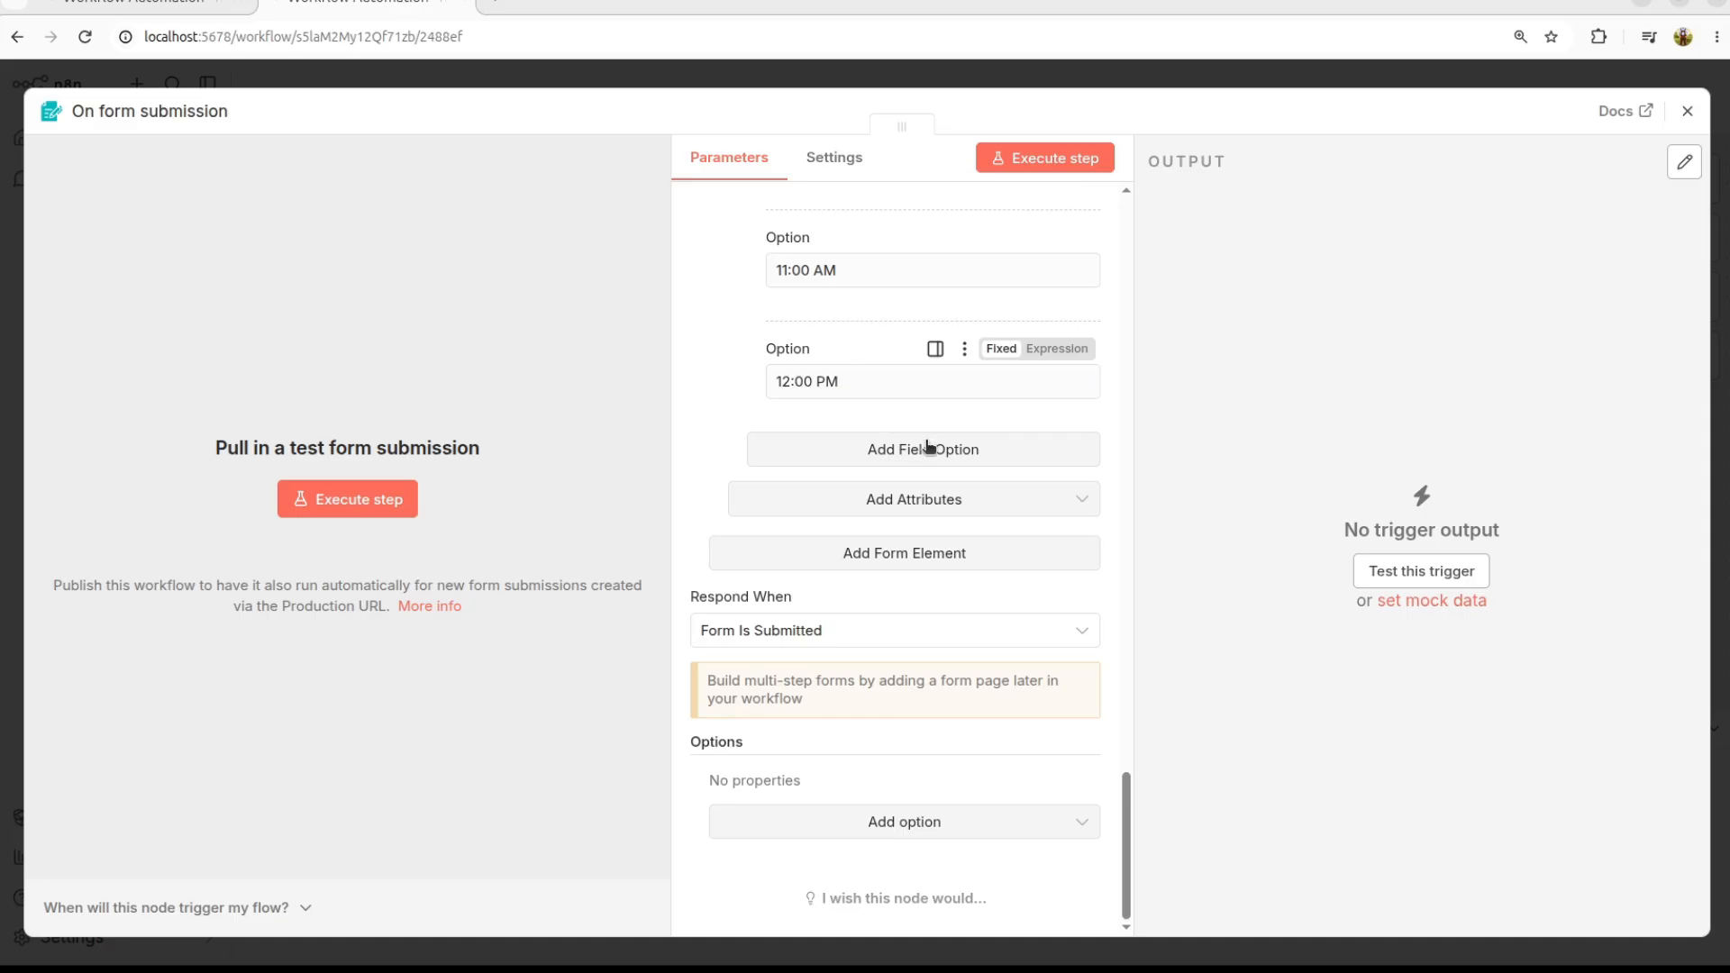
left_click(793, 492)
type("2:00 PM")
left_click(916, 560)
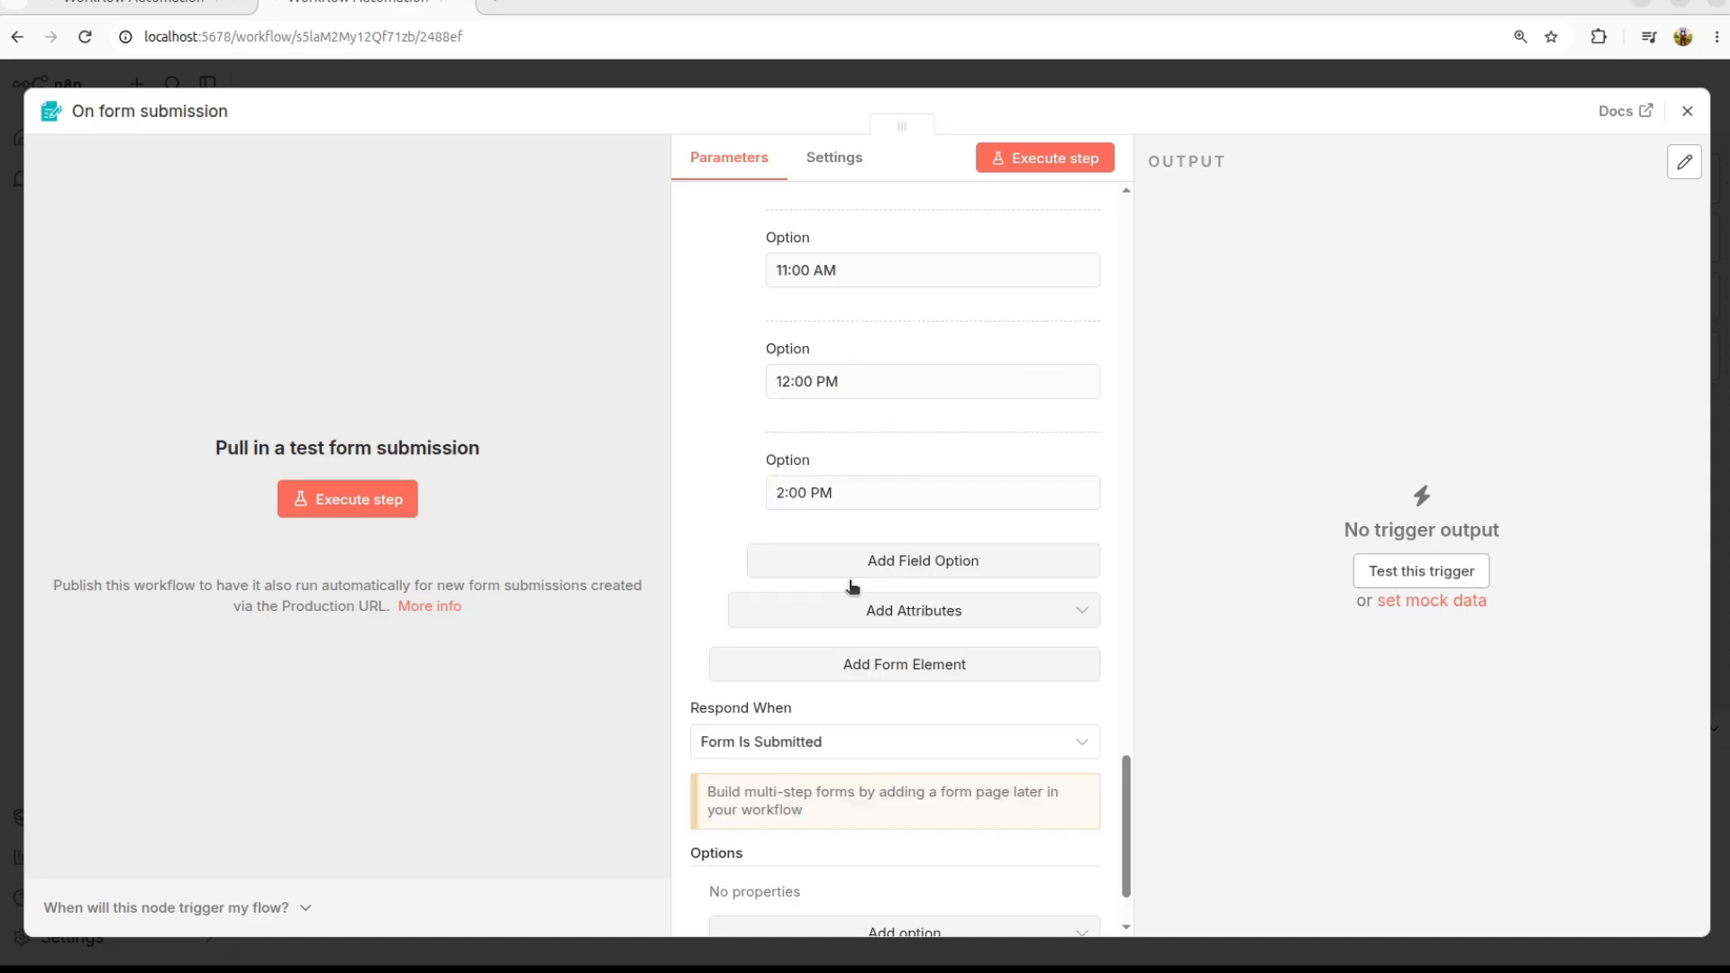
left_click(850, 603)
type("3:00 PM")
left_click(863, 672)
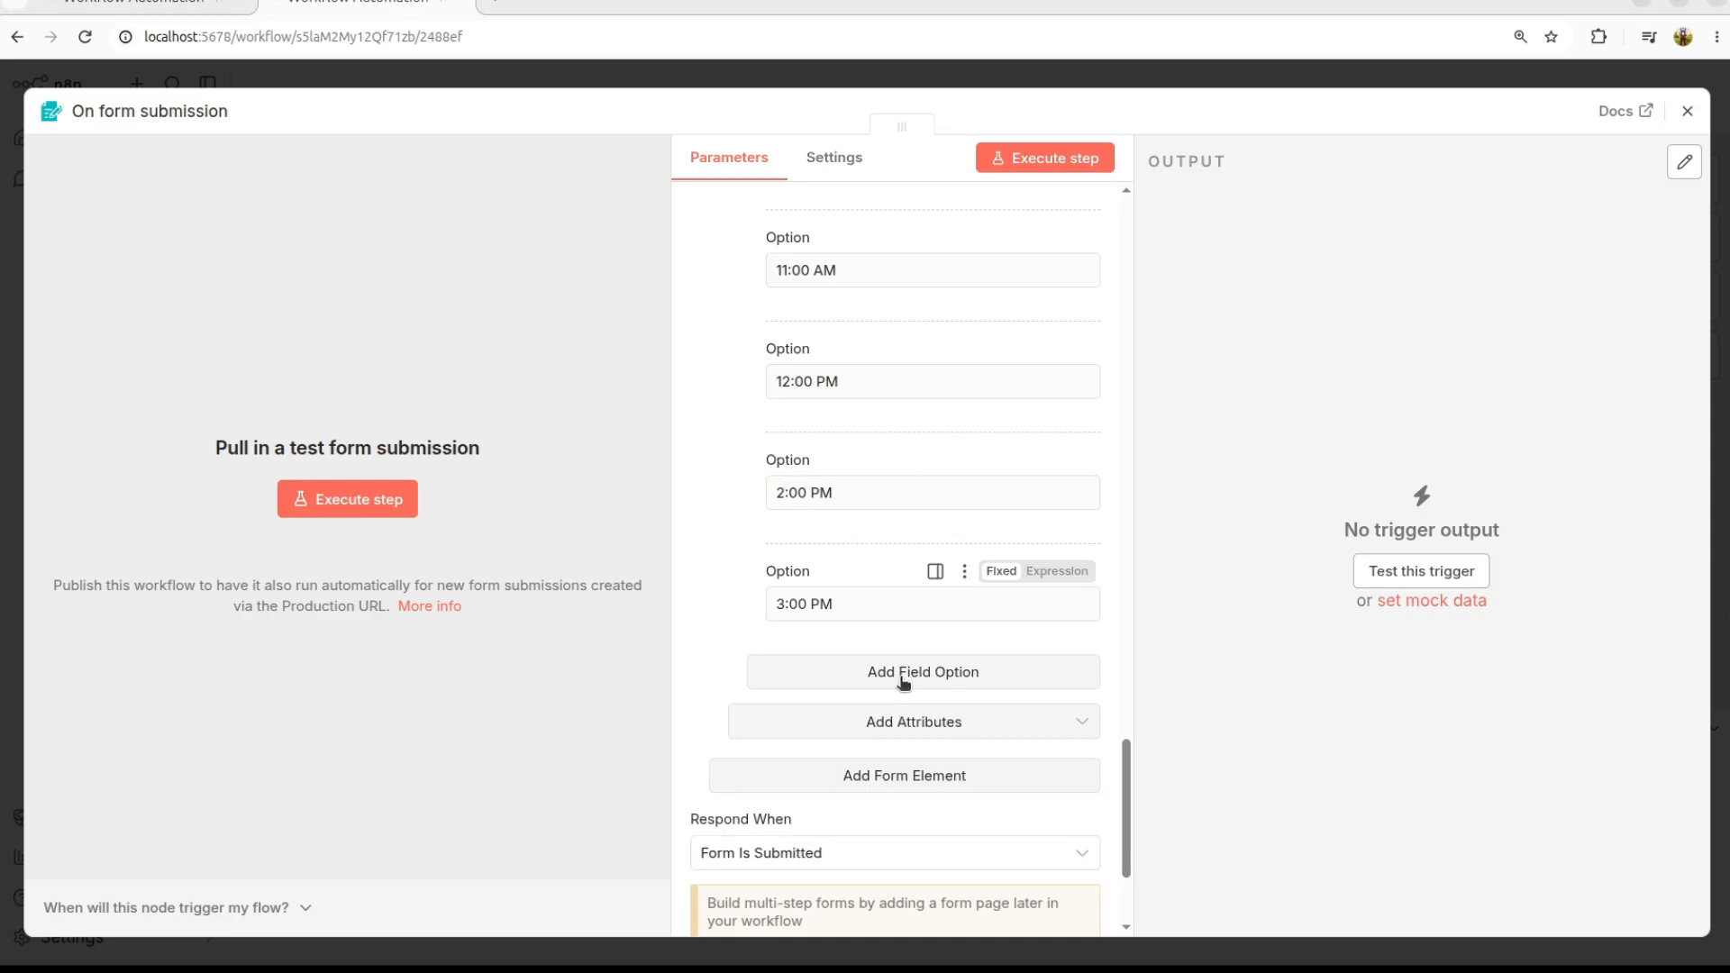
left_click(860, 713)
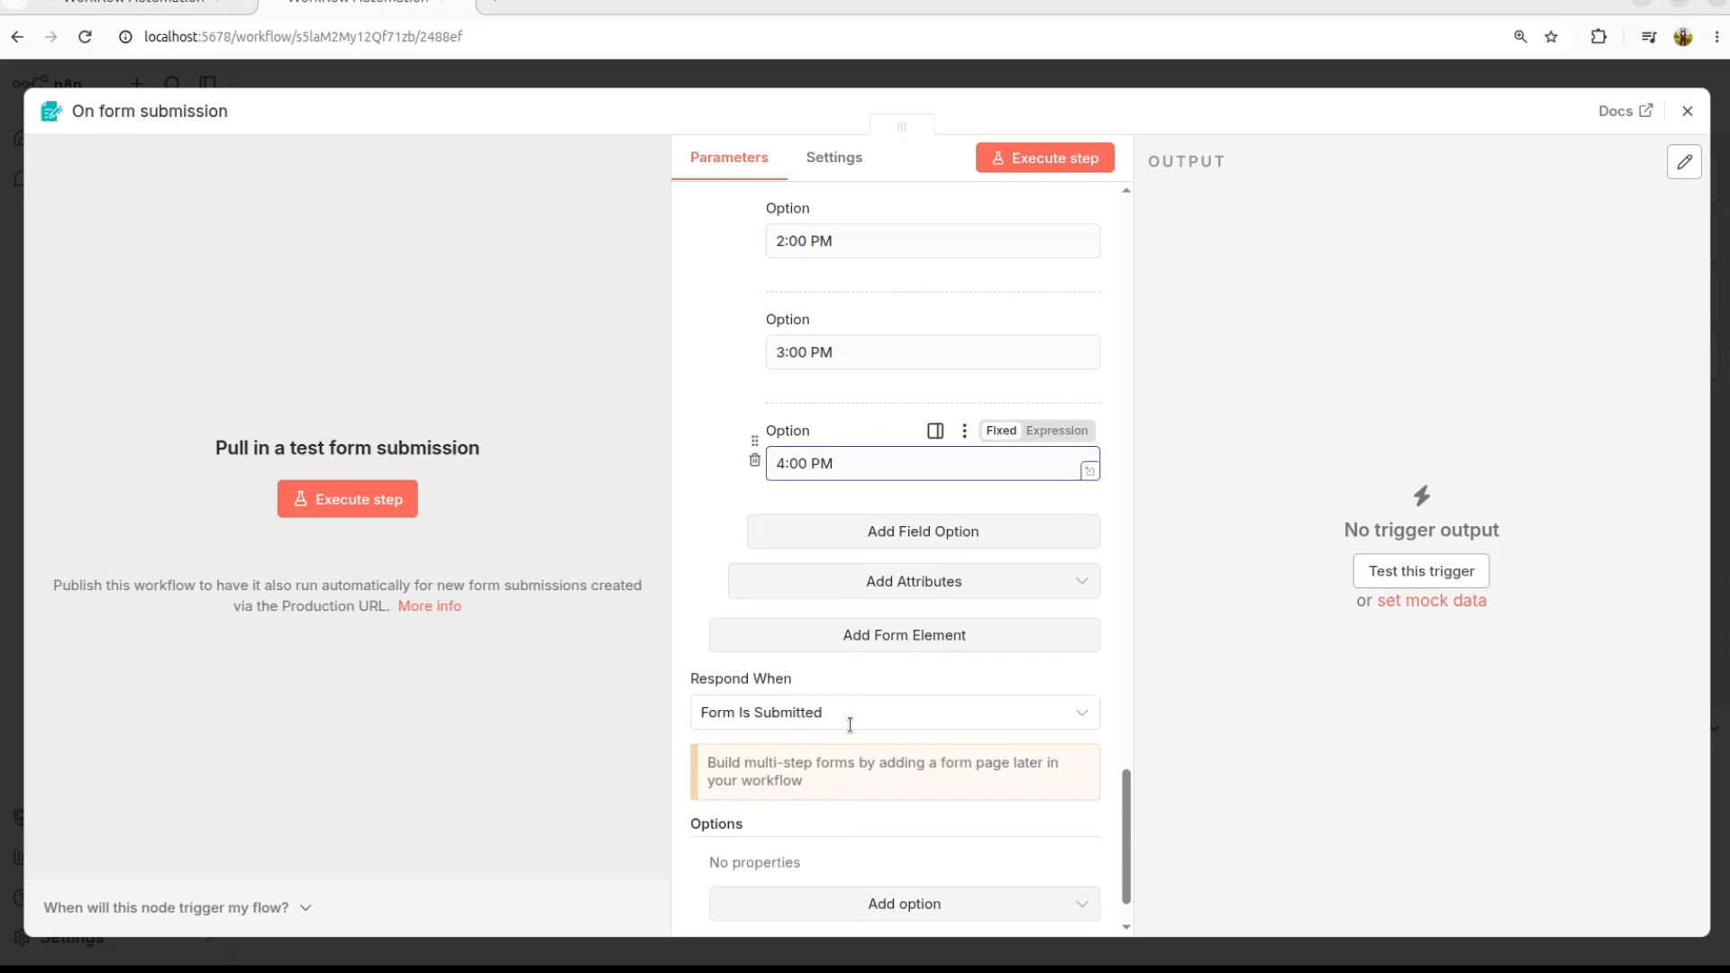
Step: Add the Required Field attribute to Booking Time, then add another form element
left_click(936, 586)
left_click(807, 722)
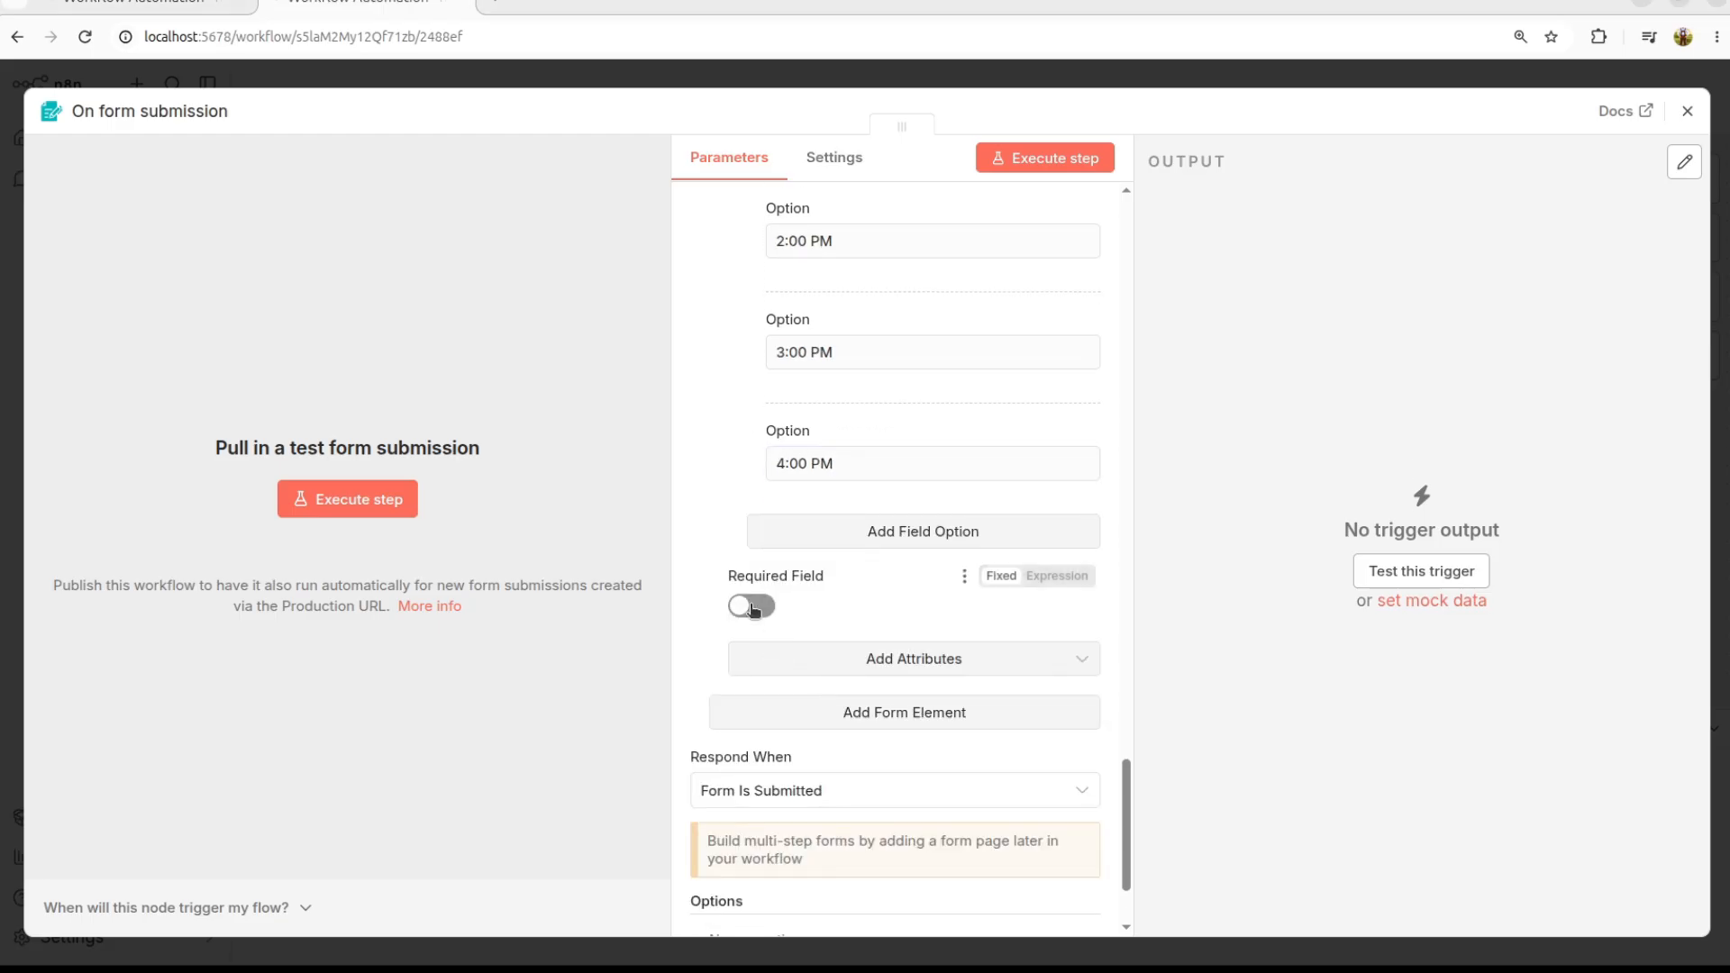
left_click(753, 608)
left_click(754, 608)
double_click(754, 610)
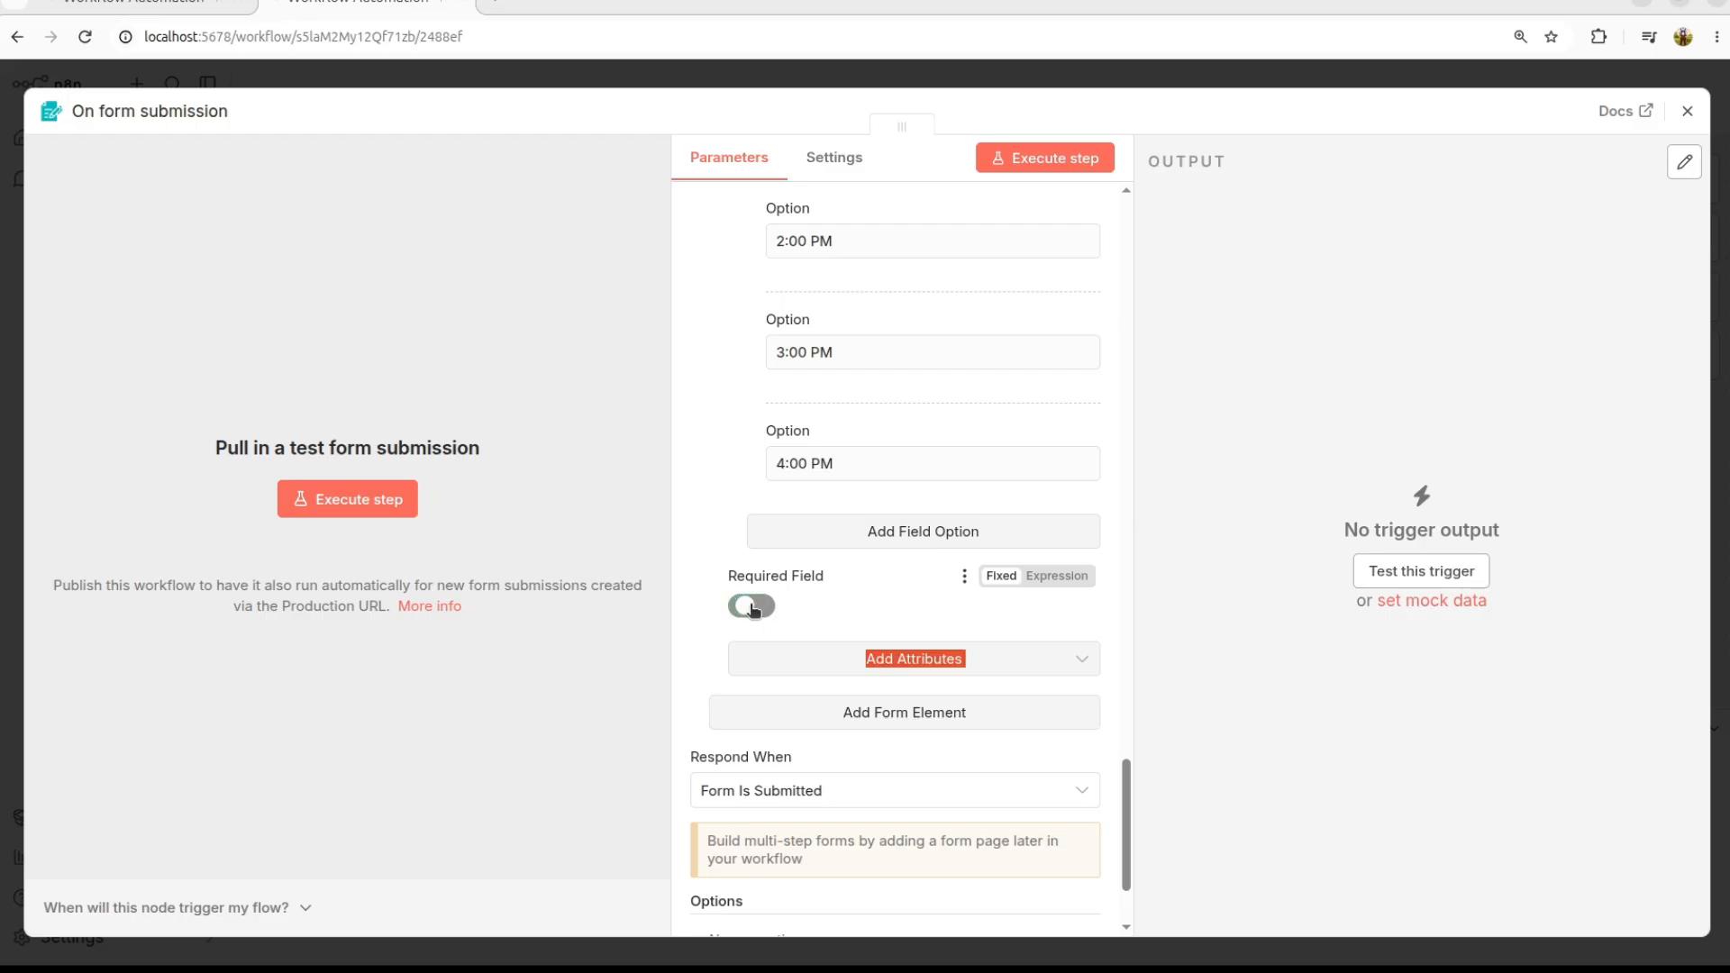
left_click(925, 722)
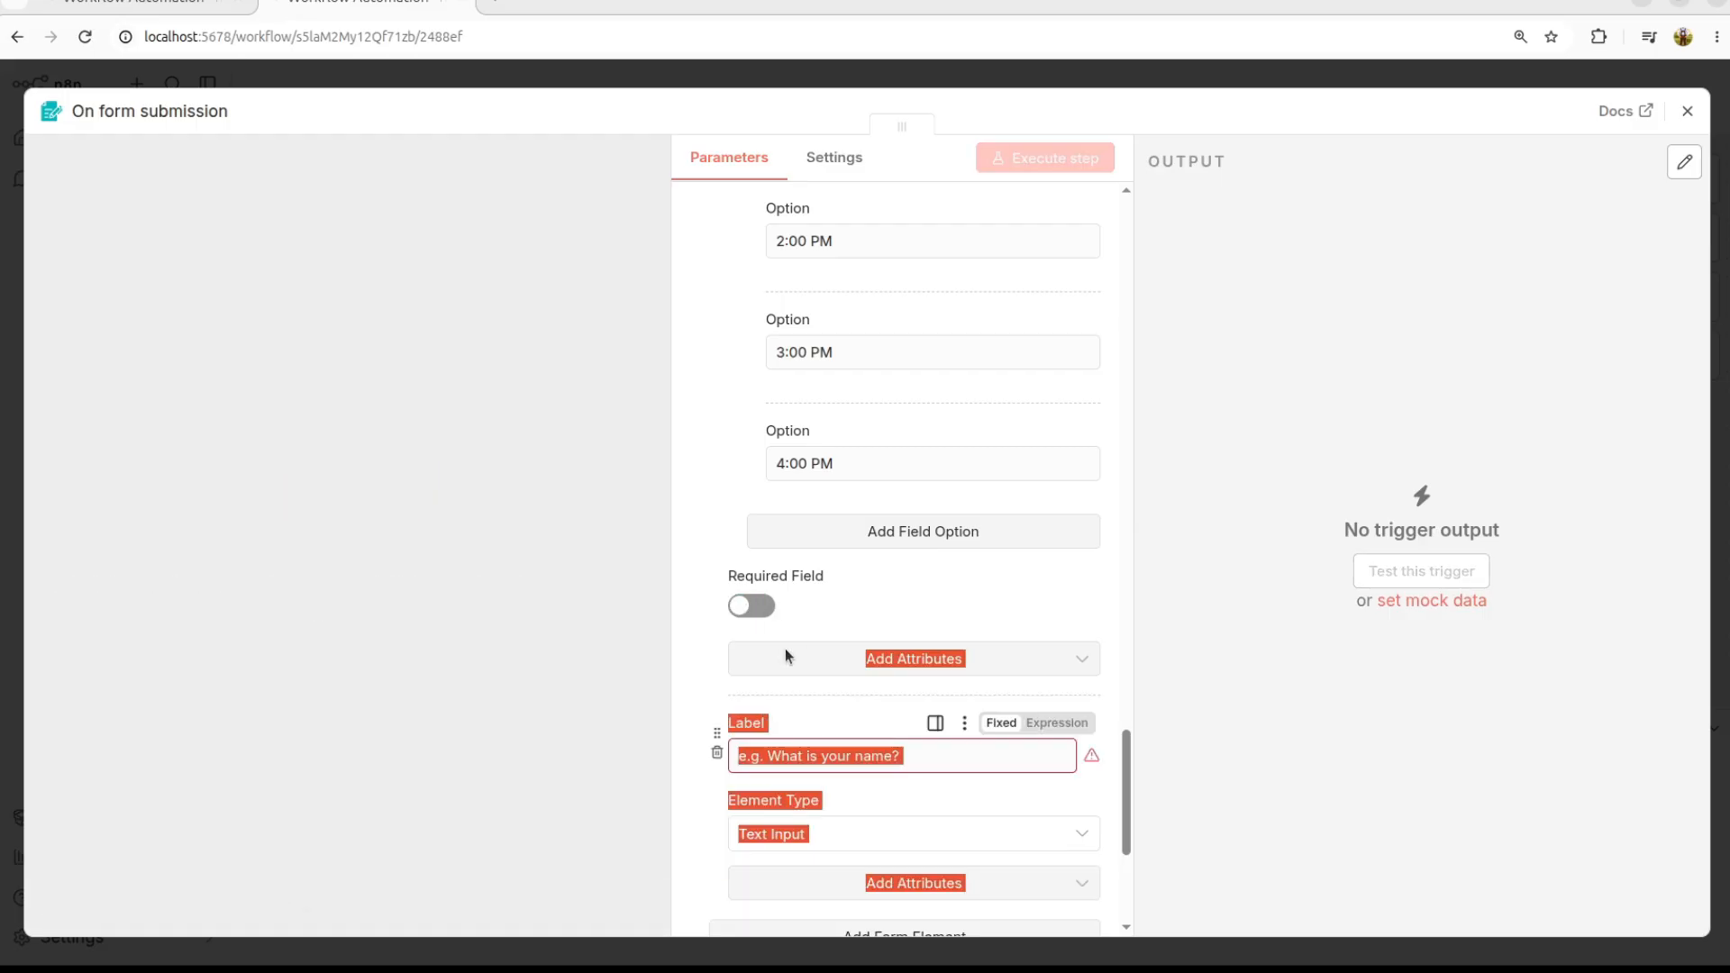
Step: Mark Booking Time as required and label the new field Notes
left_click(751, 605)
scroll(793, 576, "down", 4)
left_click(794, 431)
type("Notes")
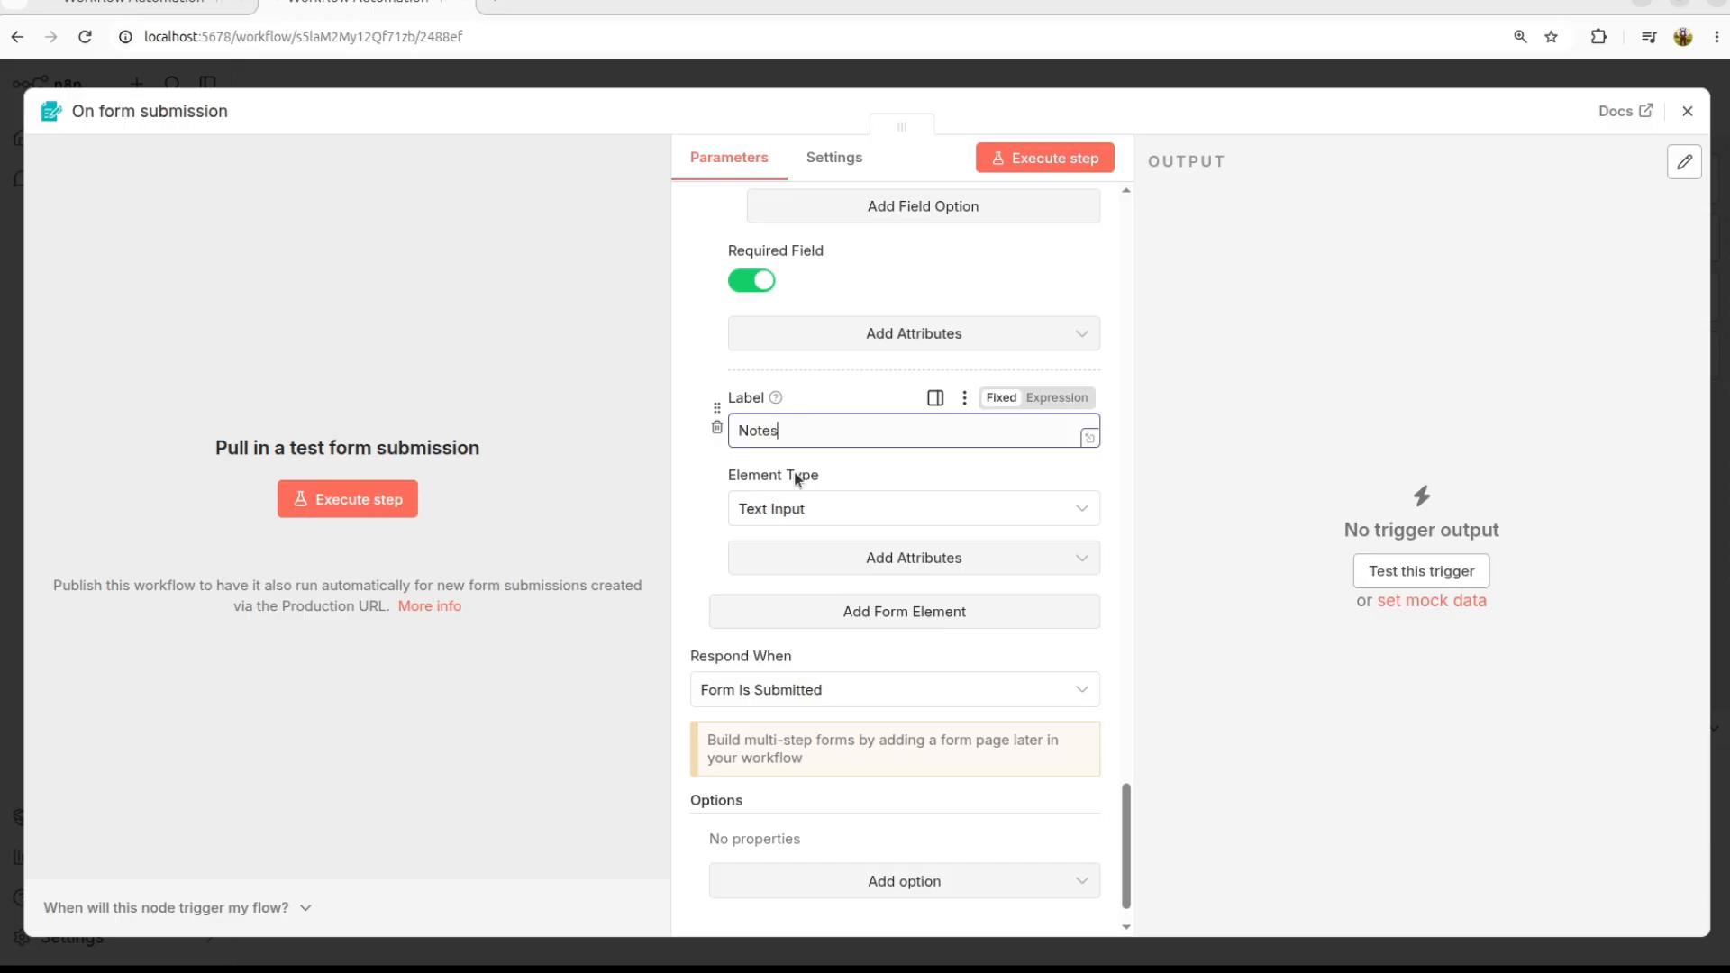
Step: Set the Notes element type to Textarea, adding no extra attributes
left_click(809, 510)
scroll(807, 622, "up", 2)
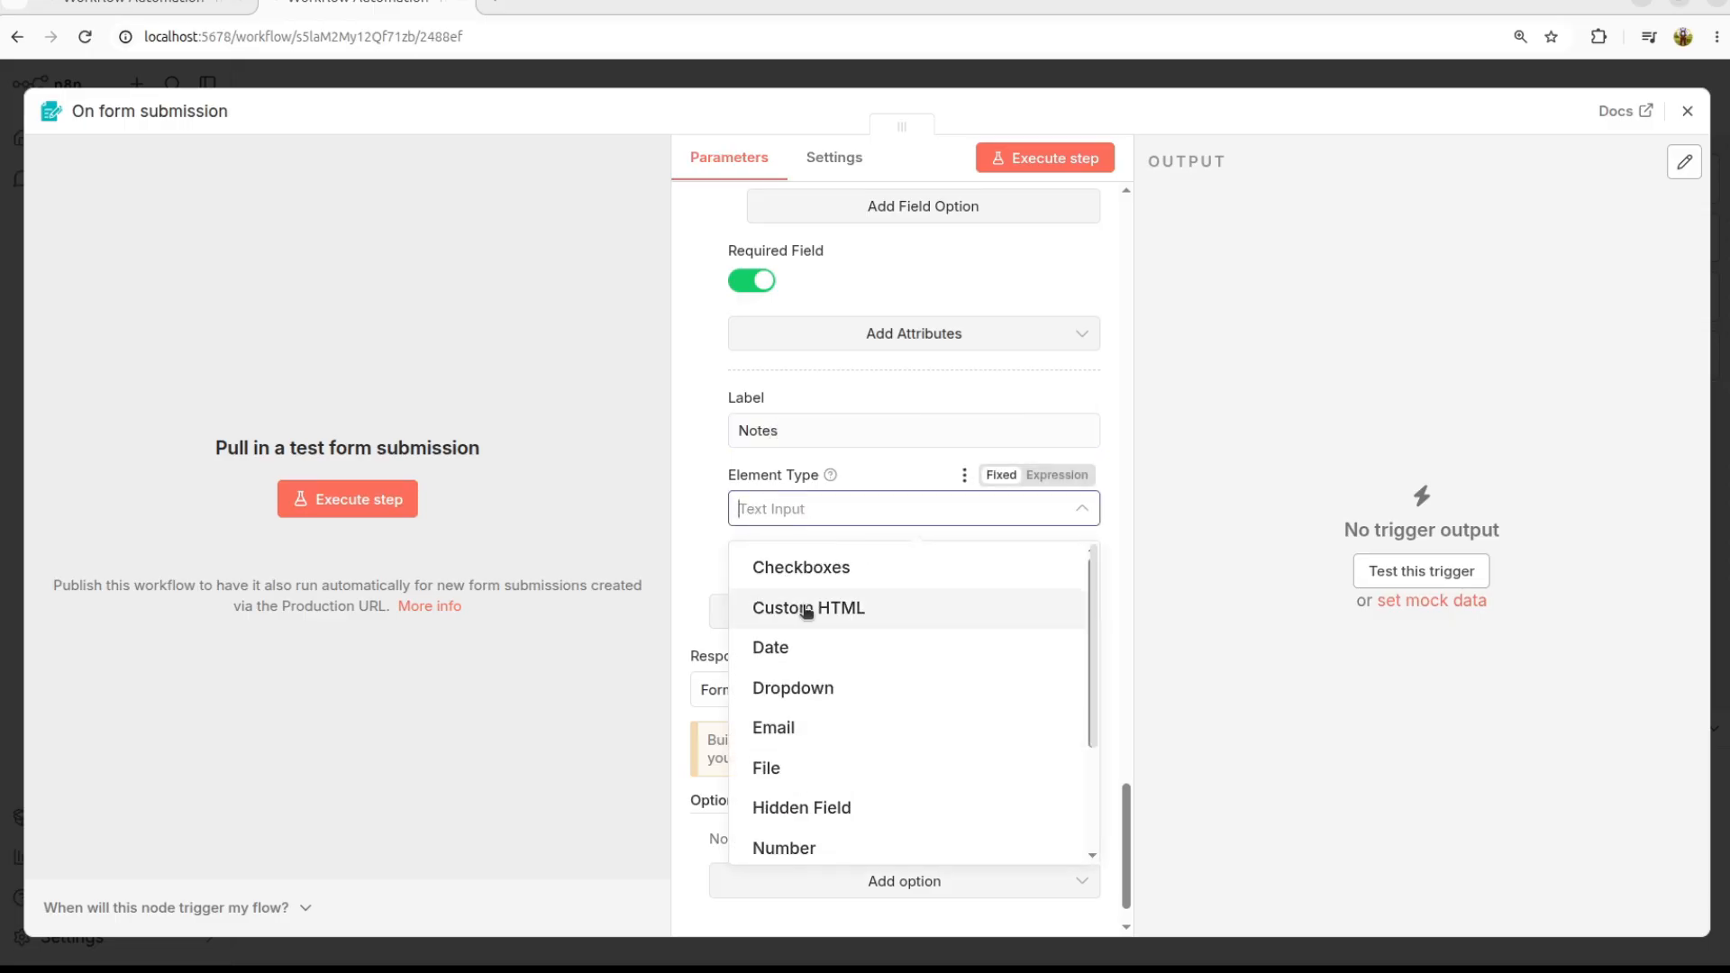
scroll(849, 631, "down", 3)
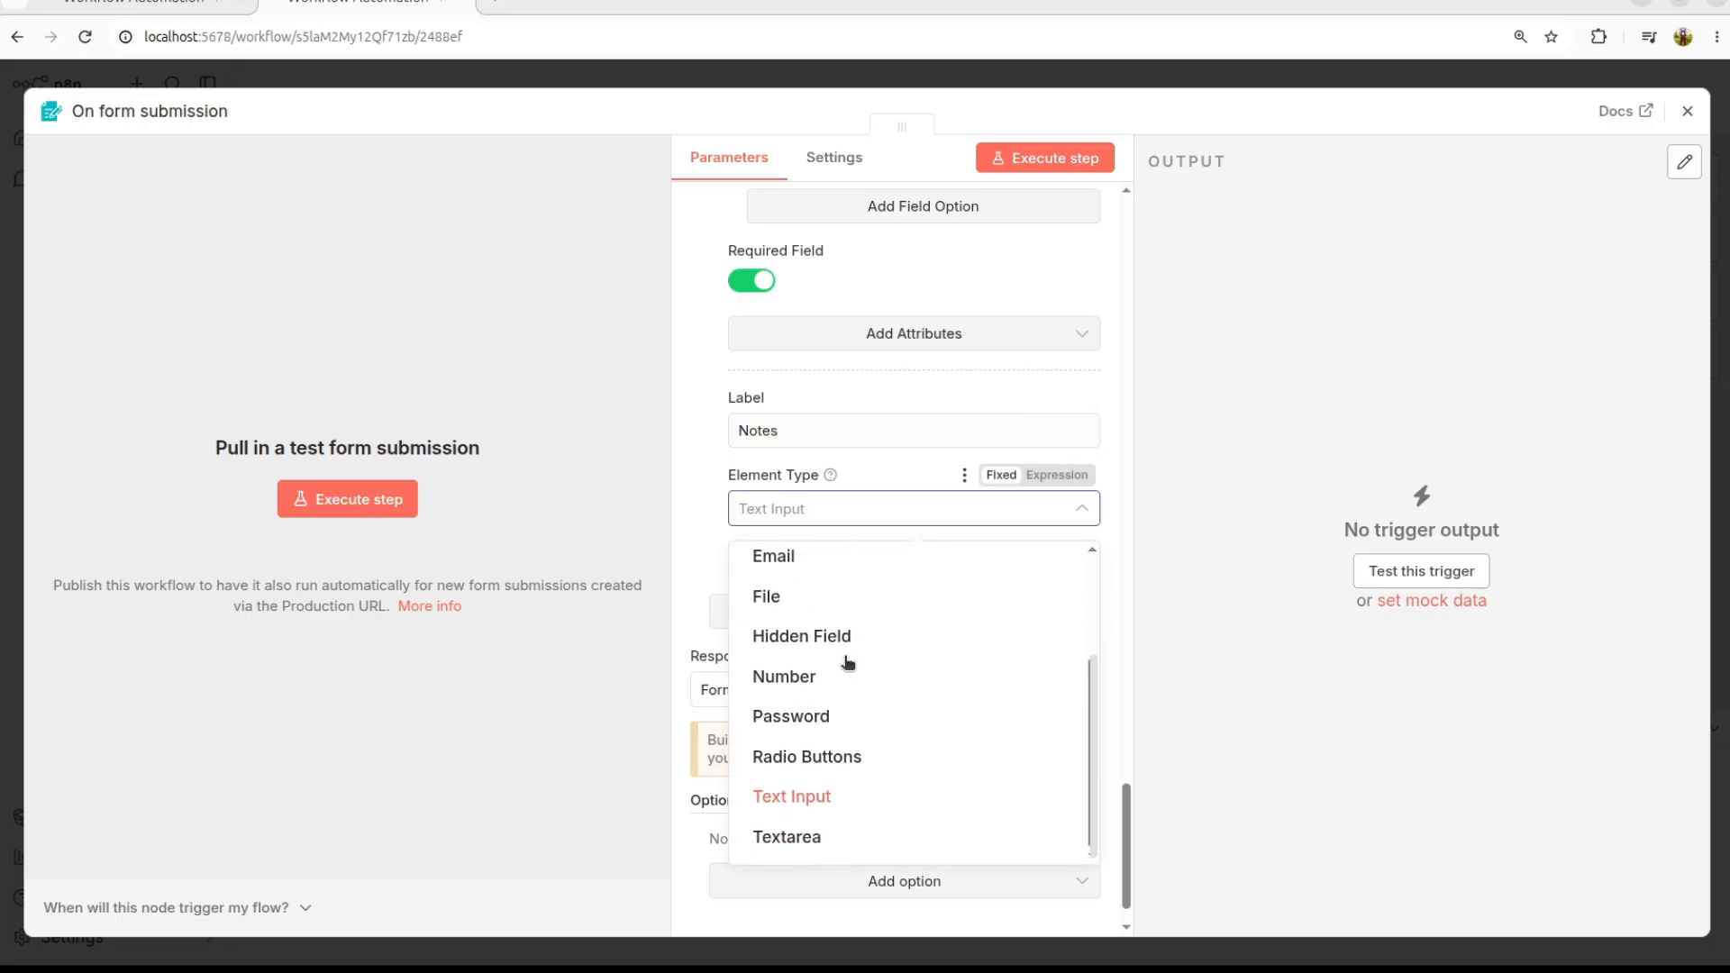
left_click(816, 838)
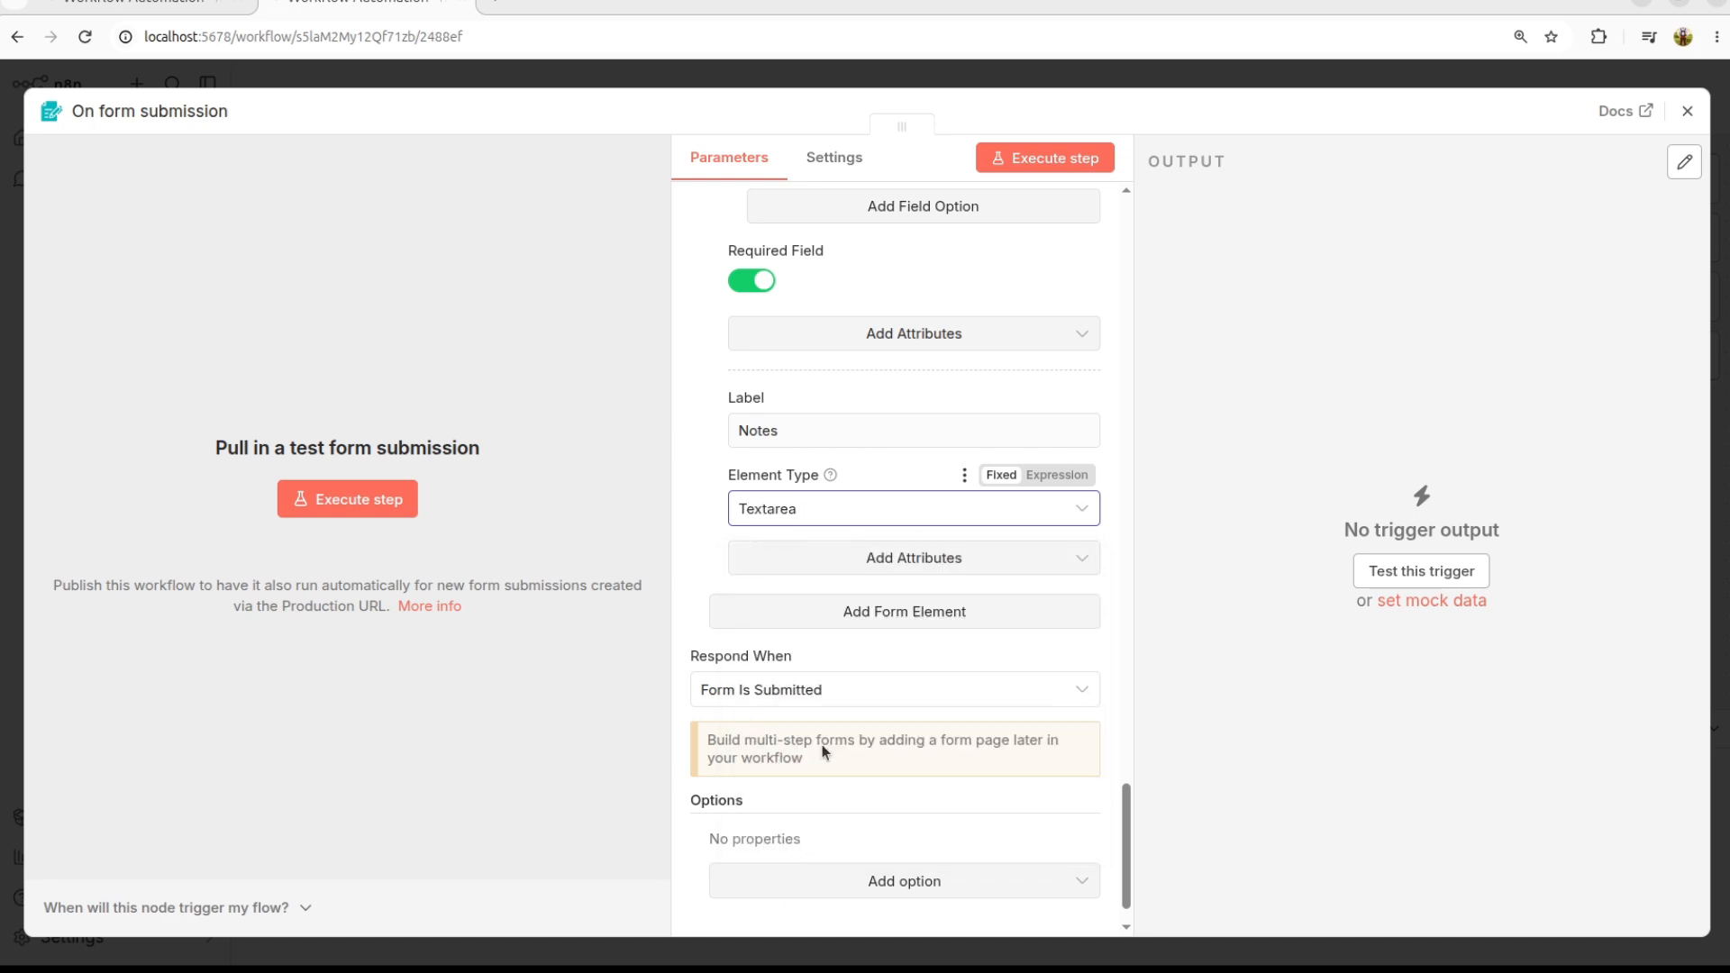
left_click(918, 560)
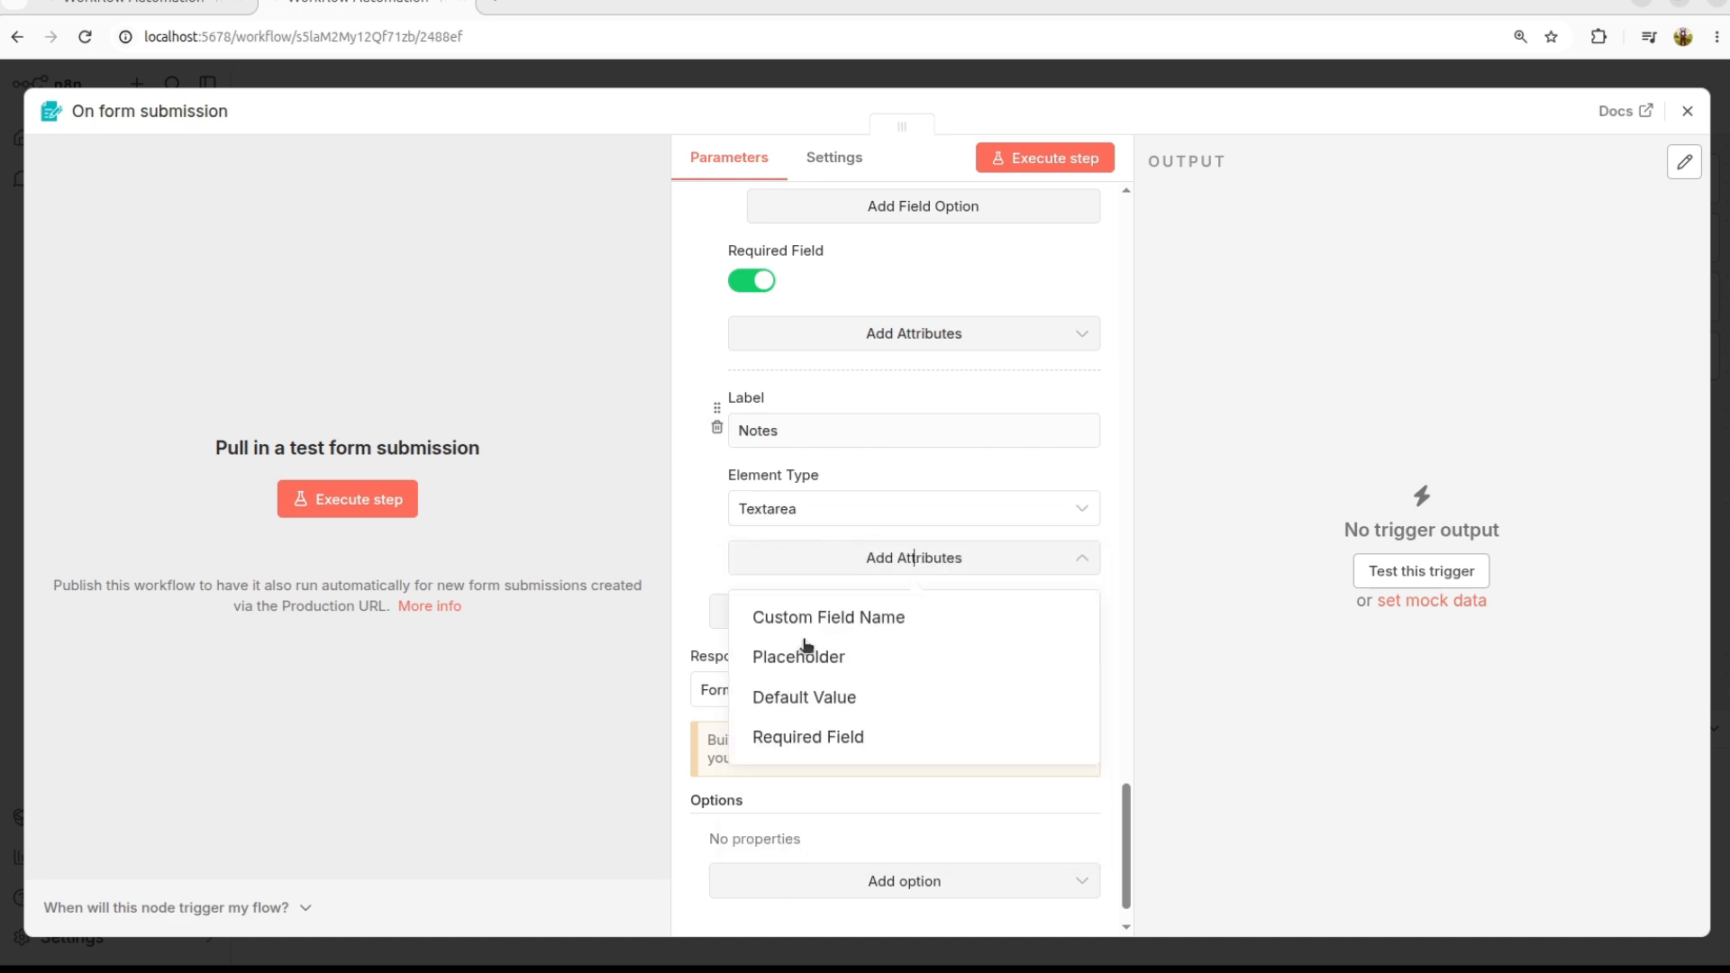
left_click(701, 537)
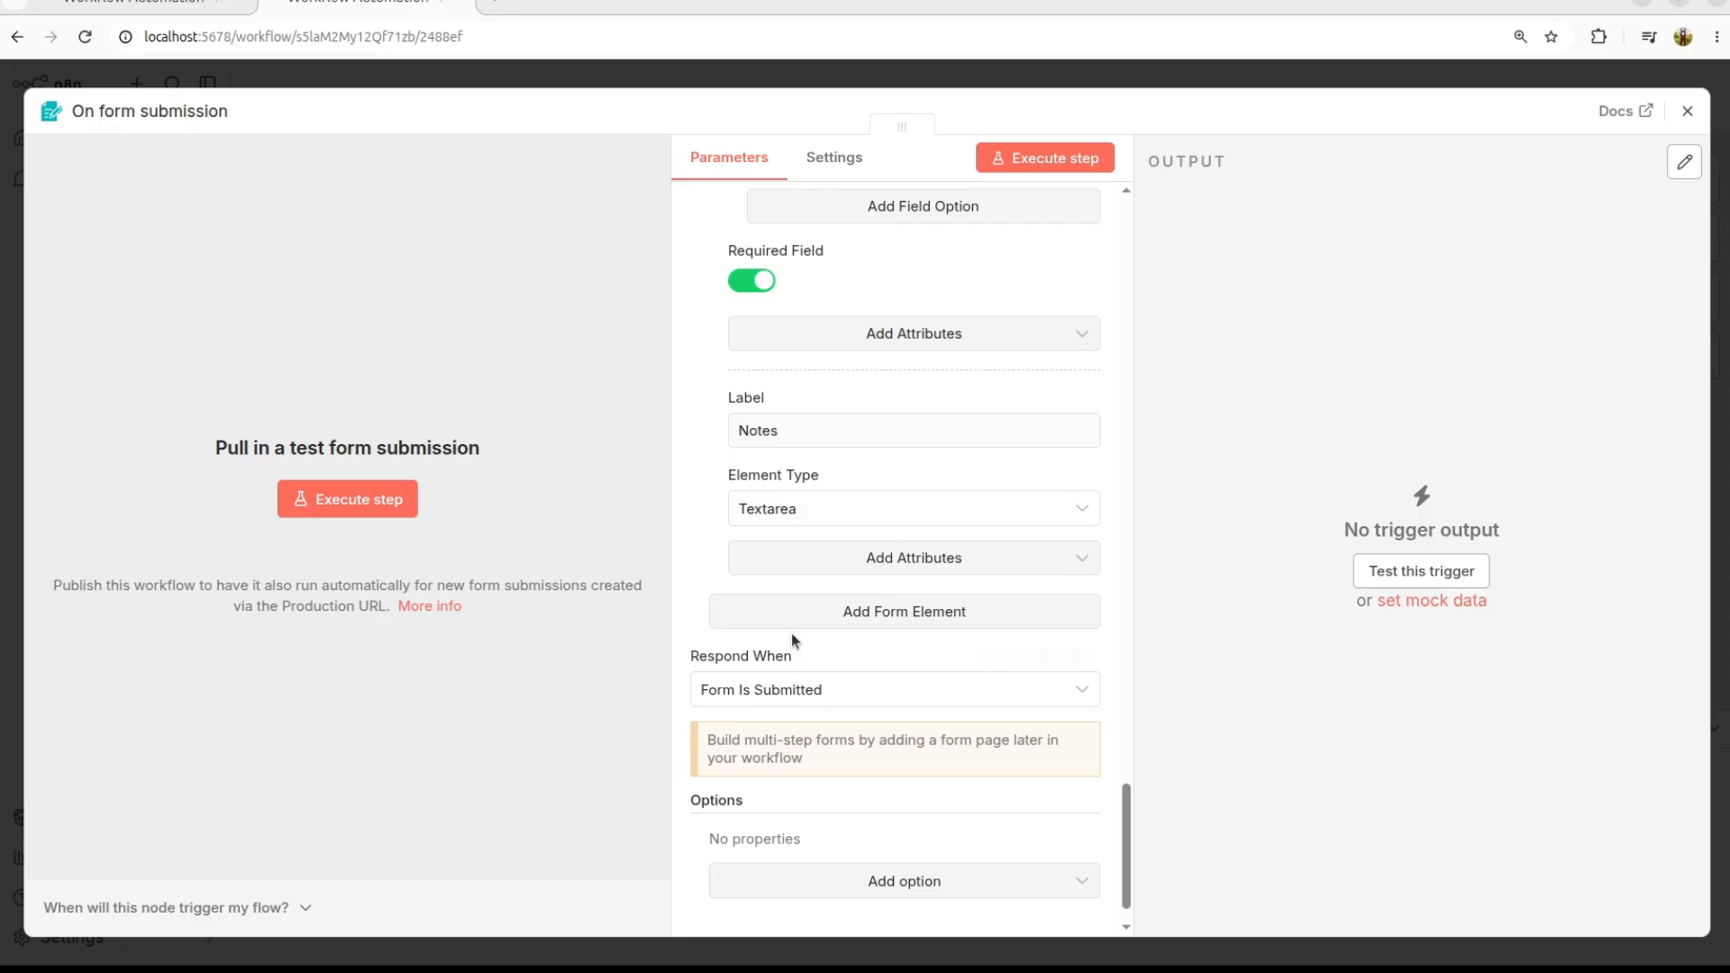
scroll(791, 633, "down", 1)
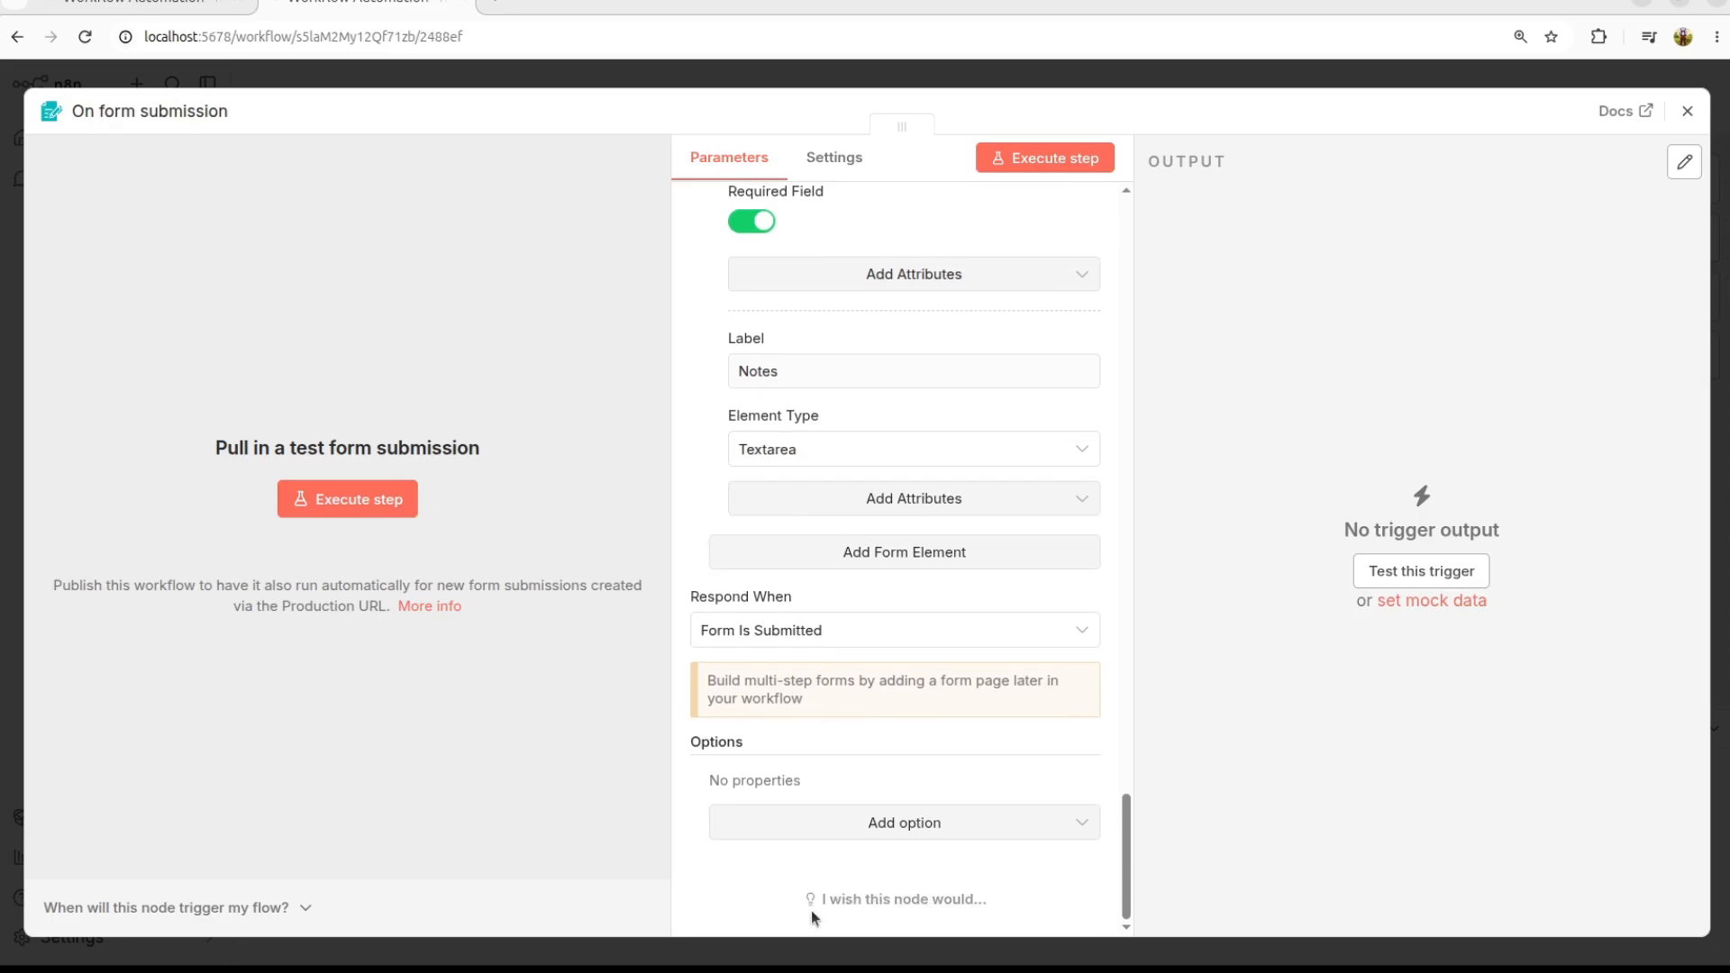
scroll(843, 550, "up", 3)
scroll(856, 568, "down", 3)
Step: Execute the workflow with a test form submission and inspect the single output item in Logs
left_click(1688, 111)
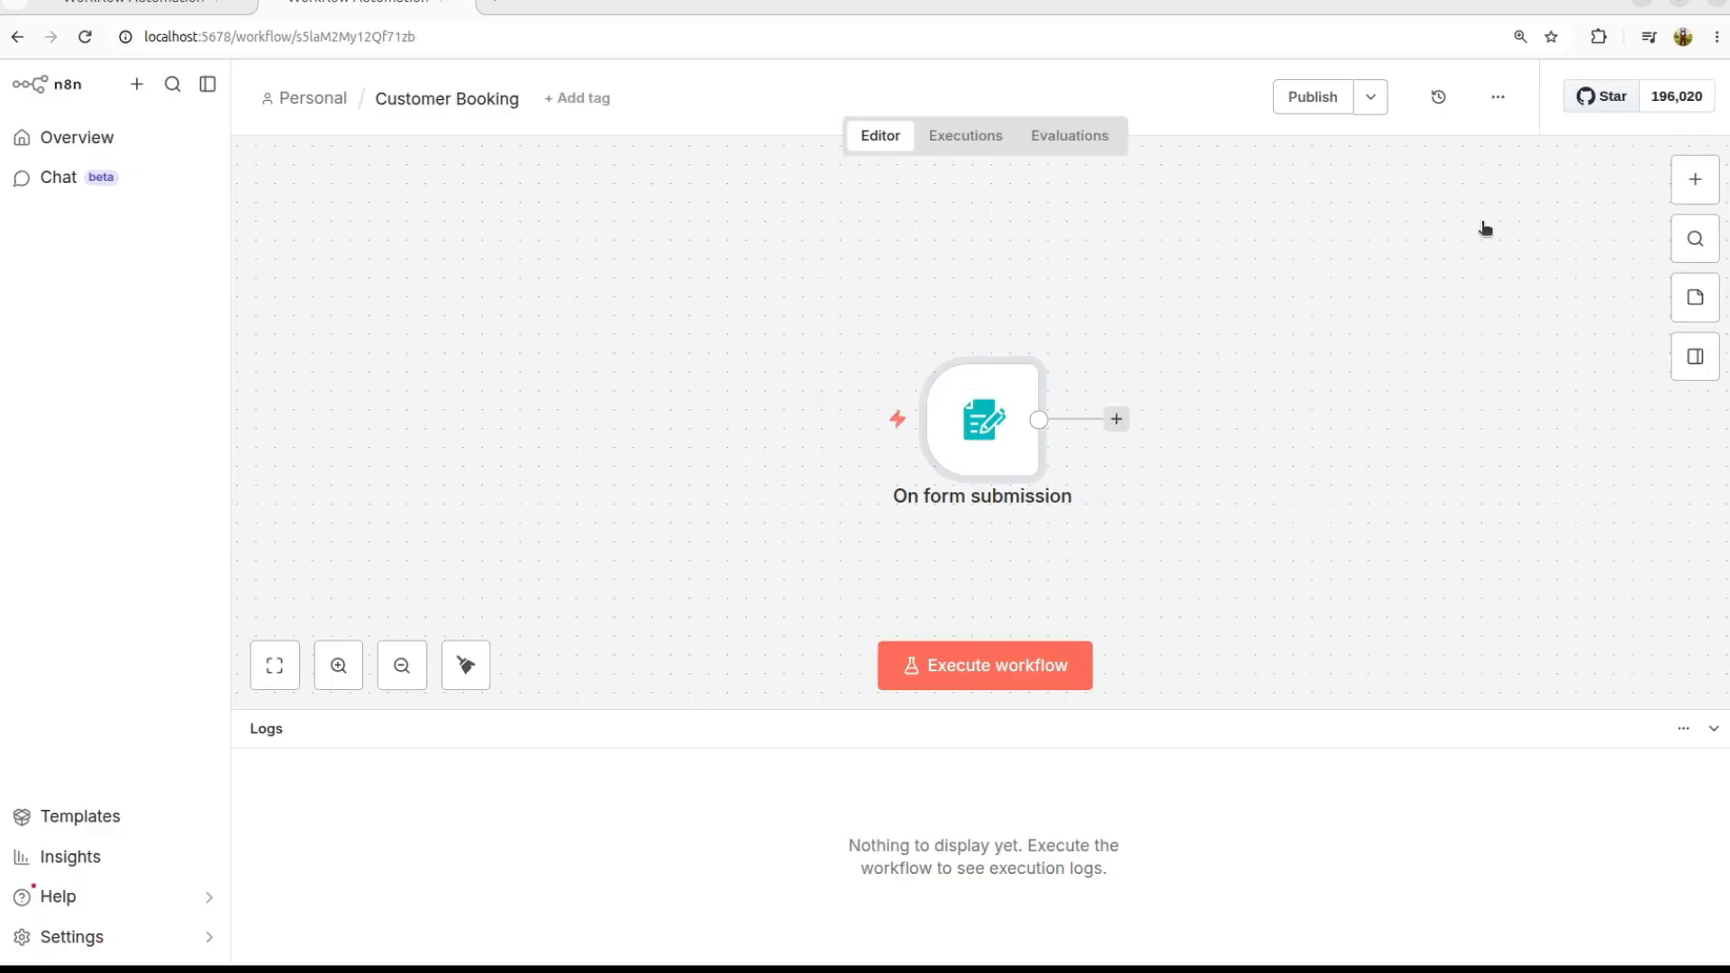
left_click(991, 672)
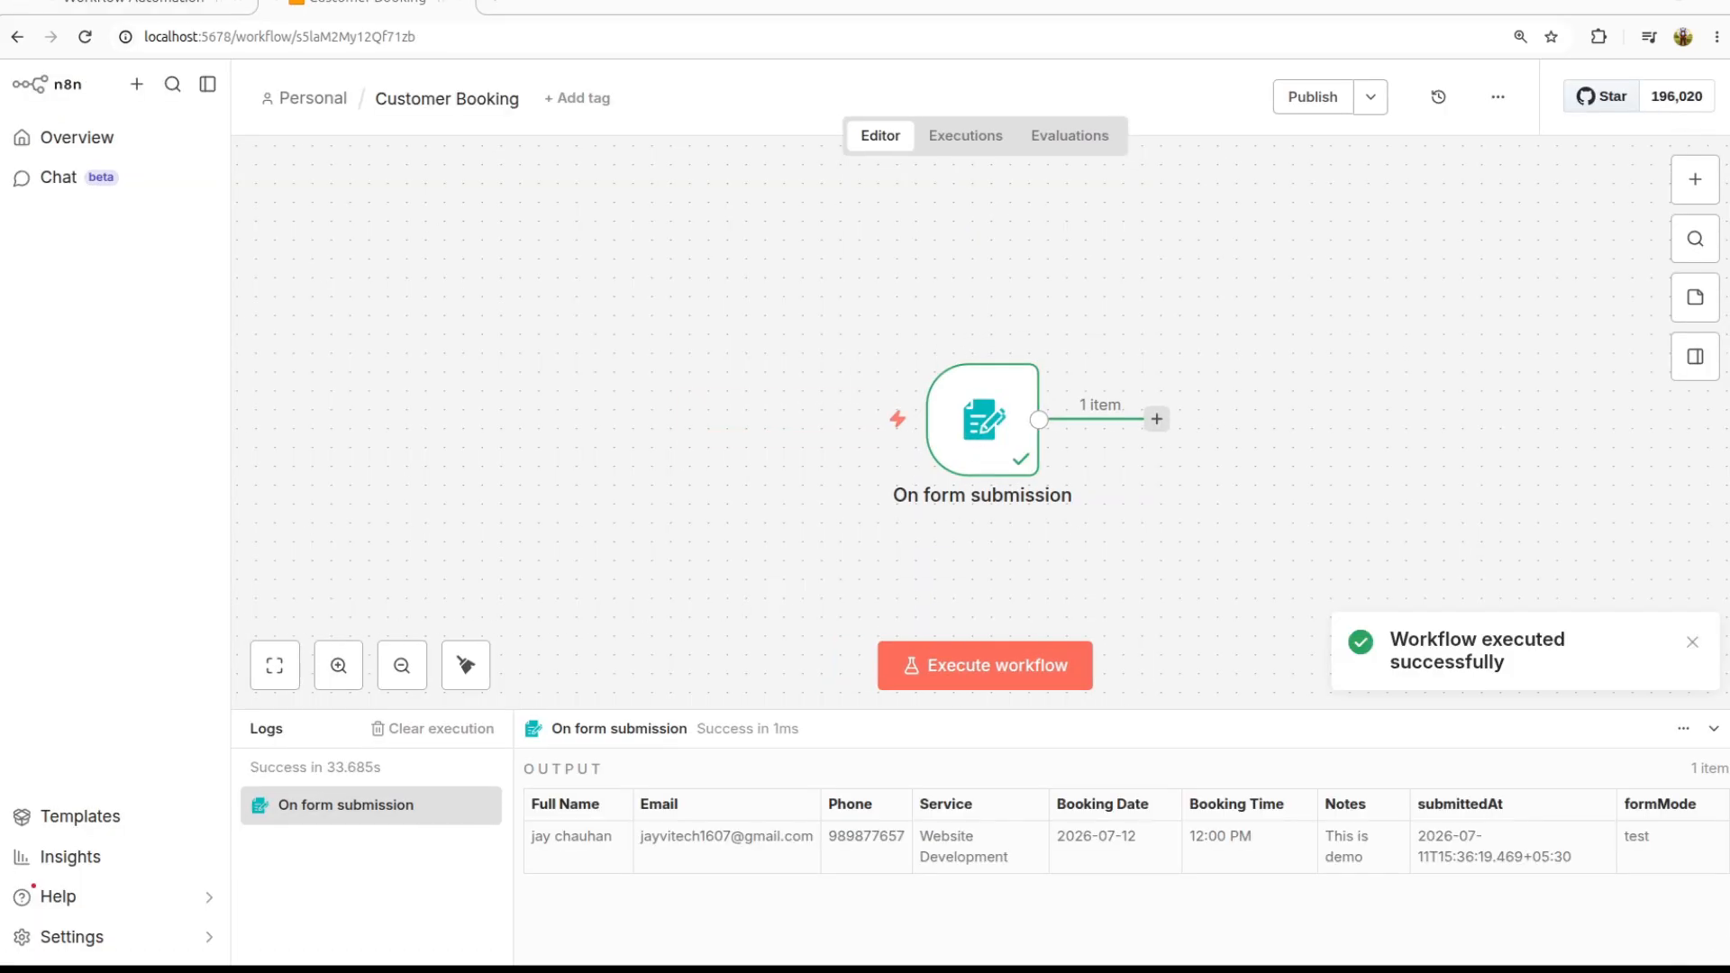
triple_click(557, 842)
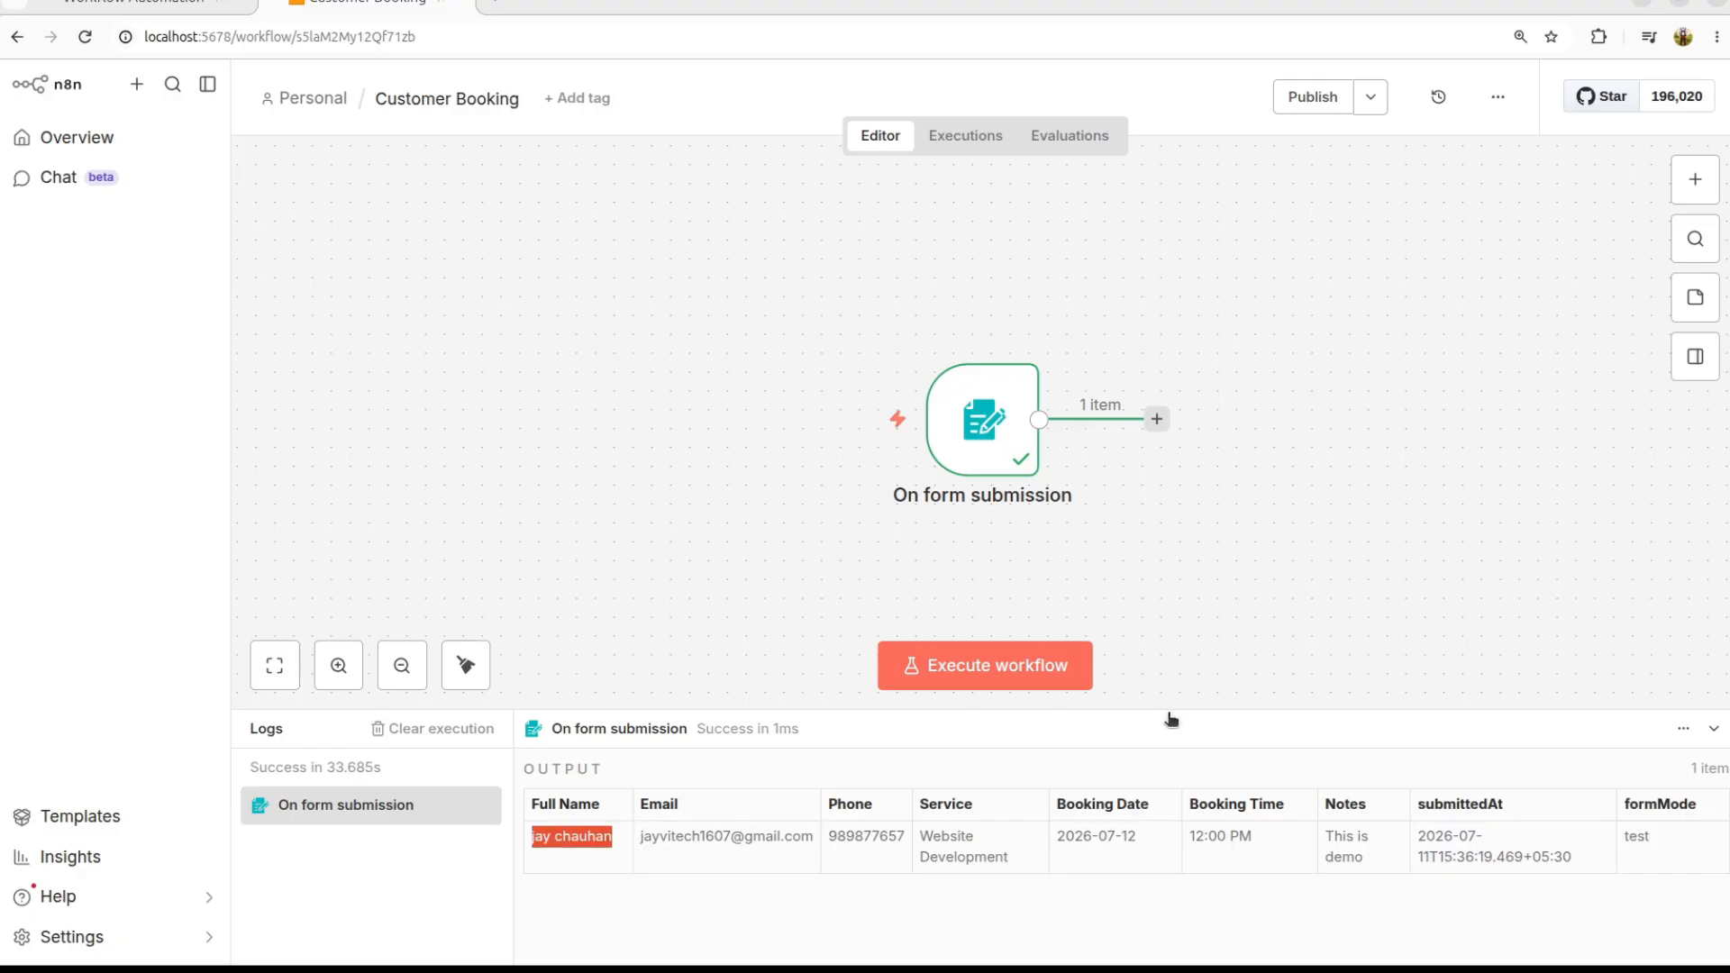
left_click_drag(1168, 709, 1124, 505)
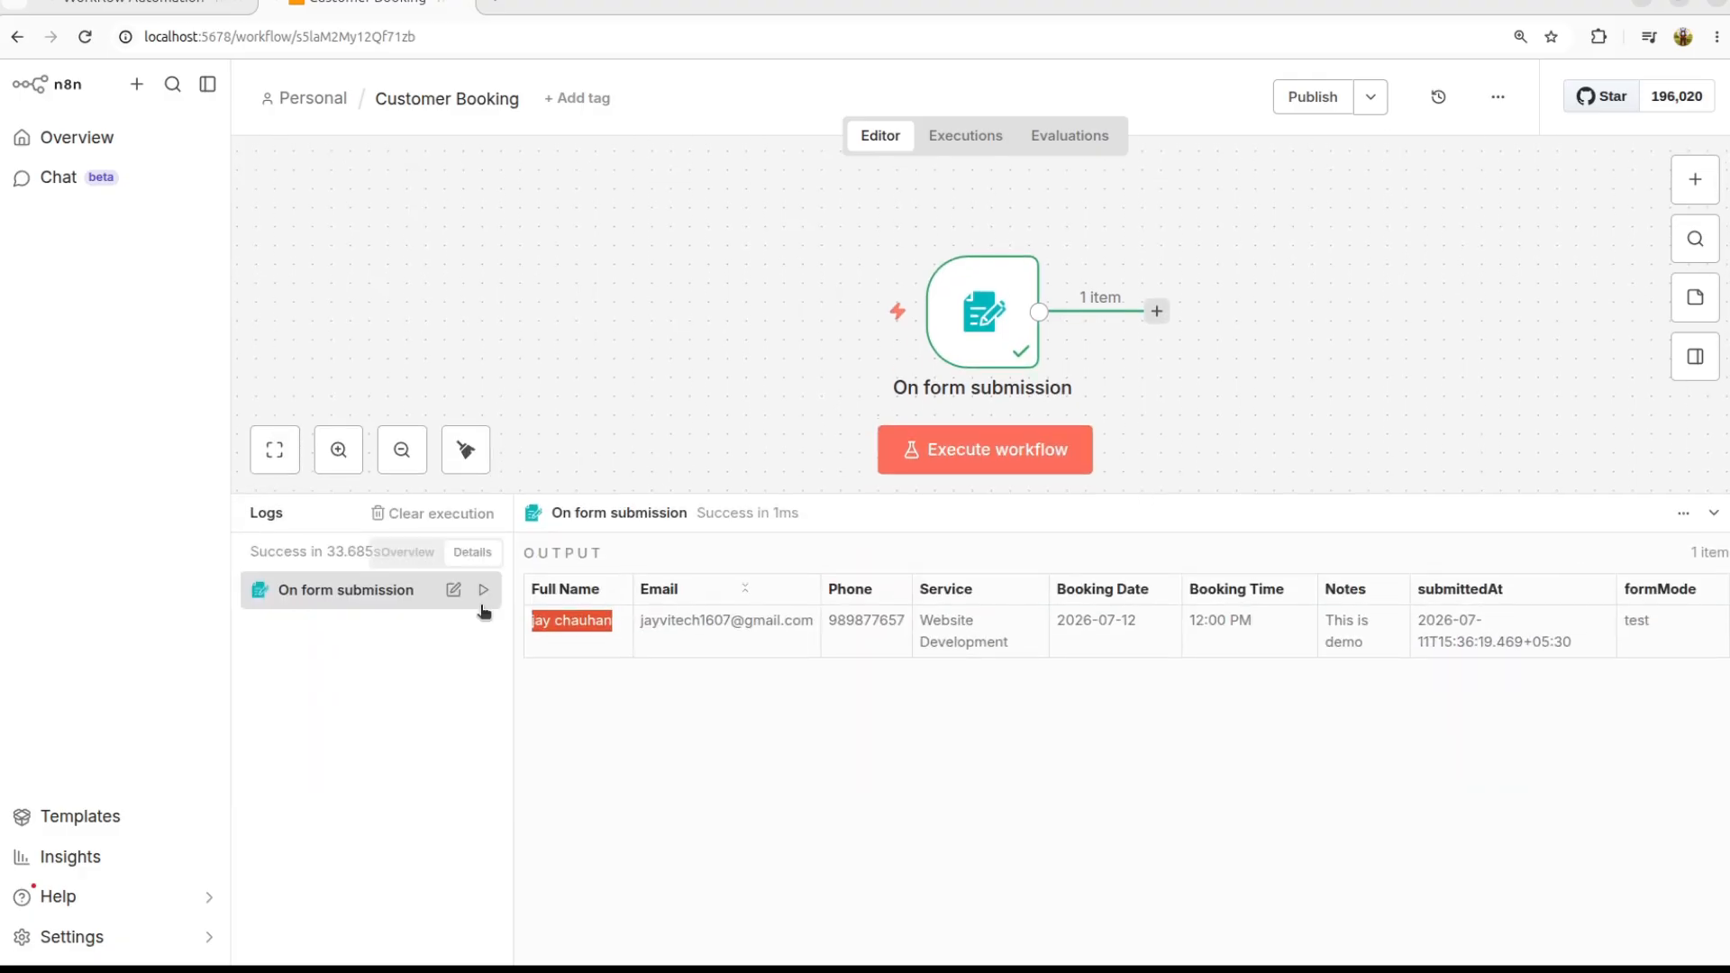
left_click(393, 606)
left_click(382, 591)
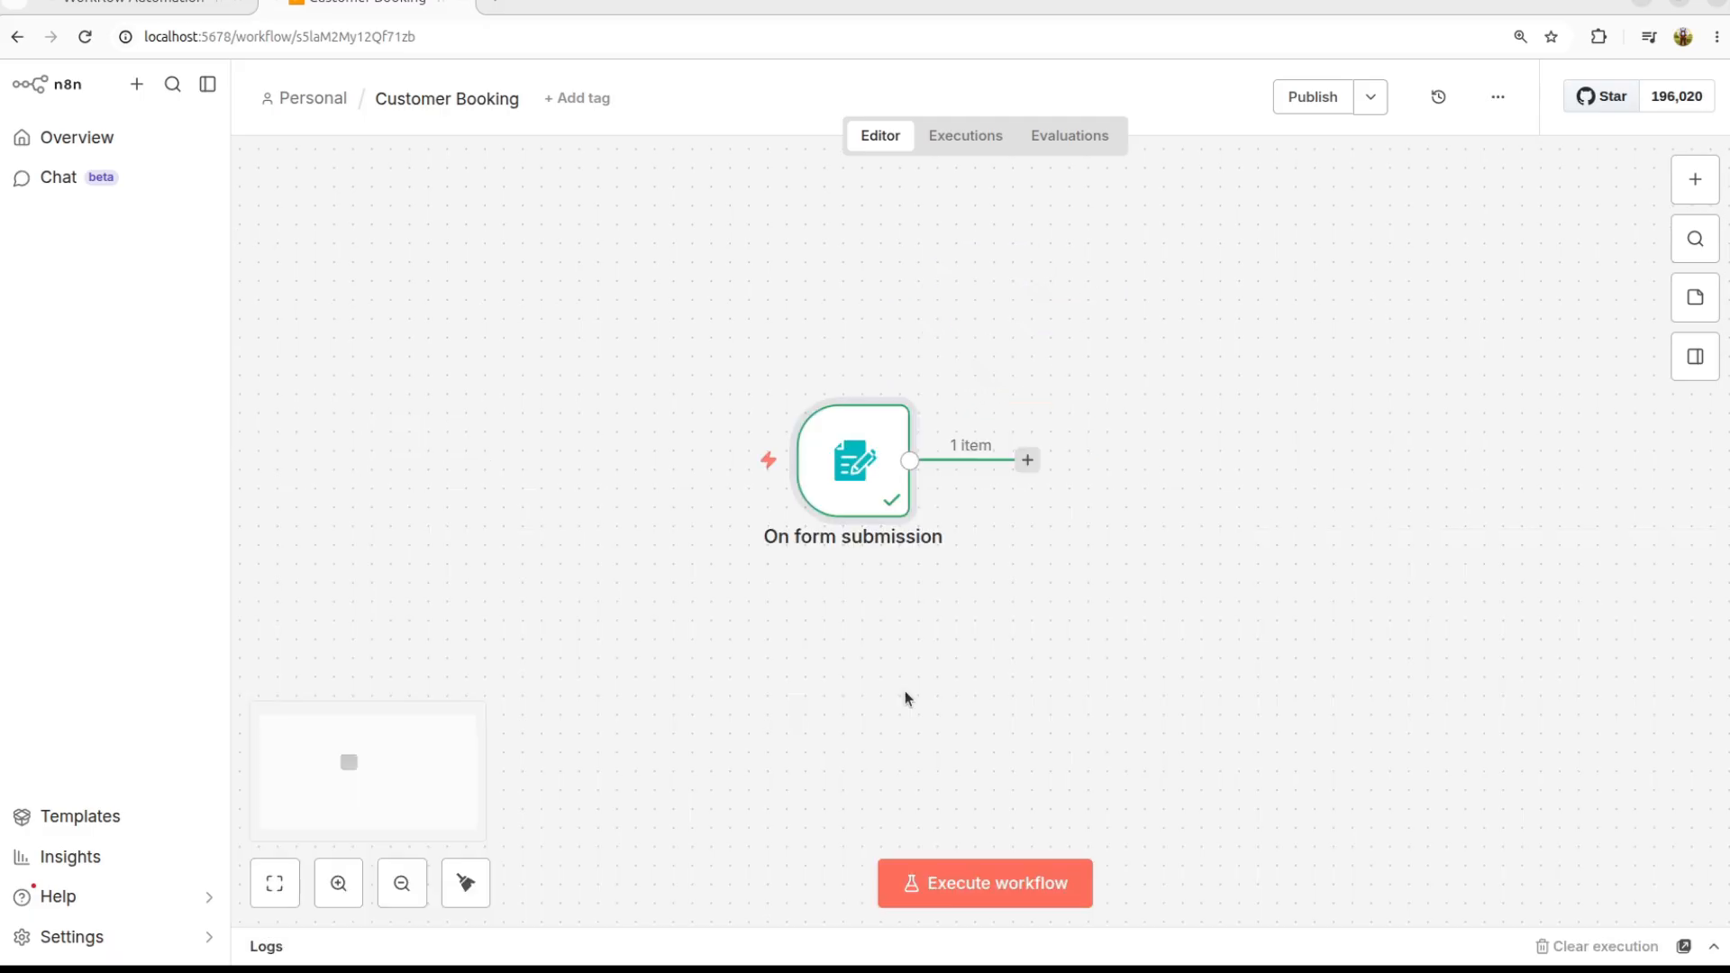
scroll(908, 700, "up", 1)
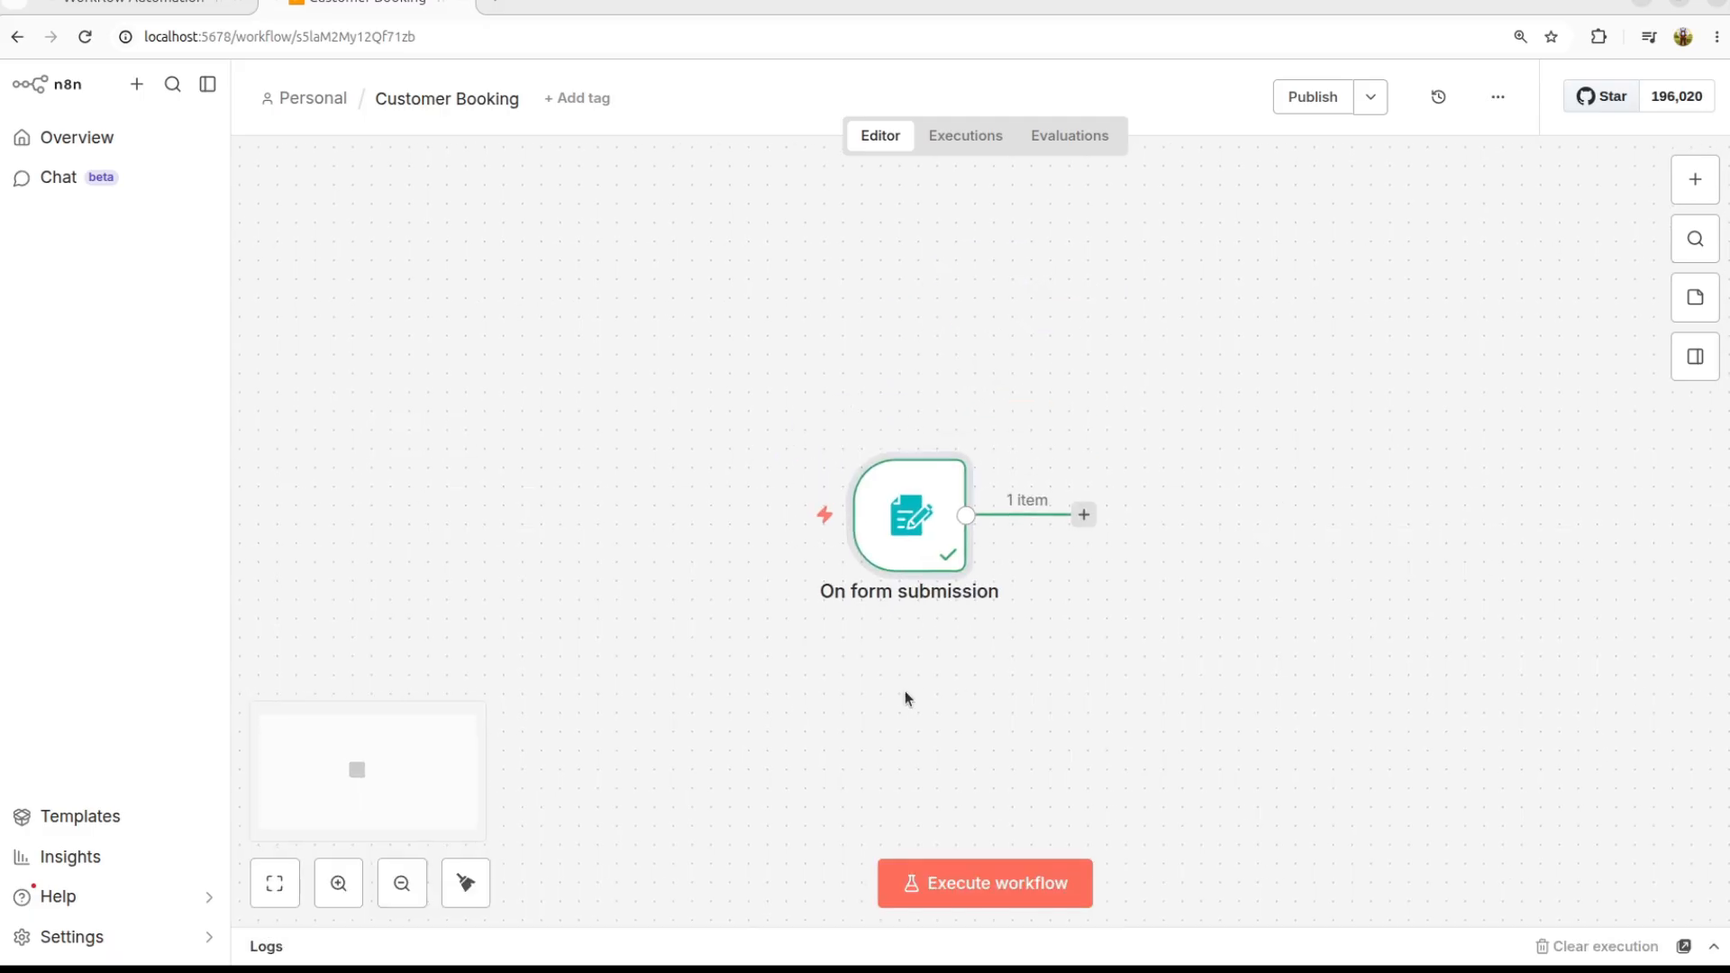
Step: Search 'set' and add an Edit Fields (Set) node after On form submission
left_click(1087, 514)
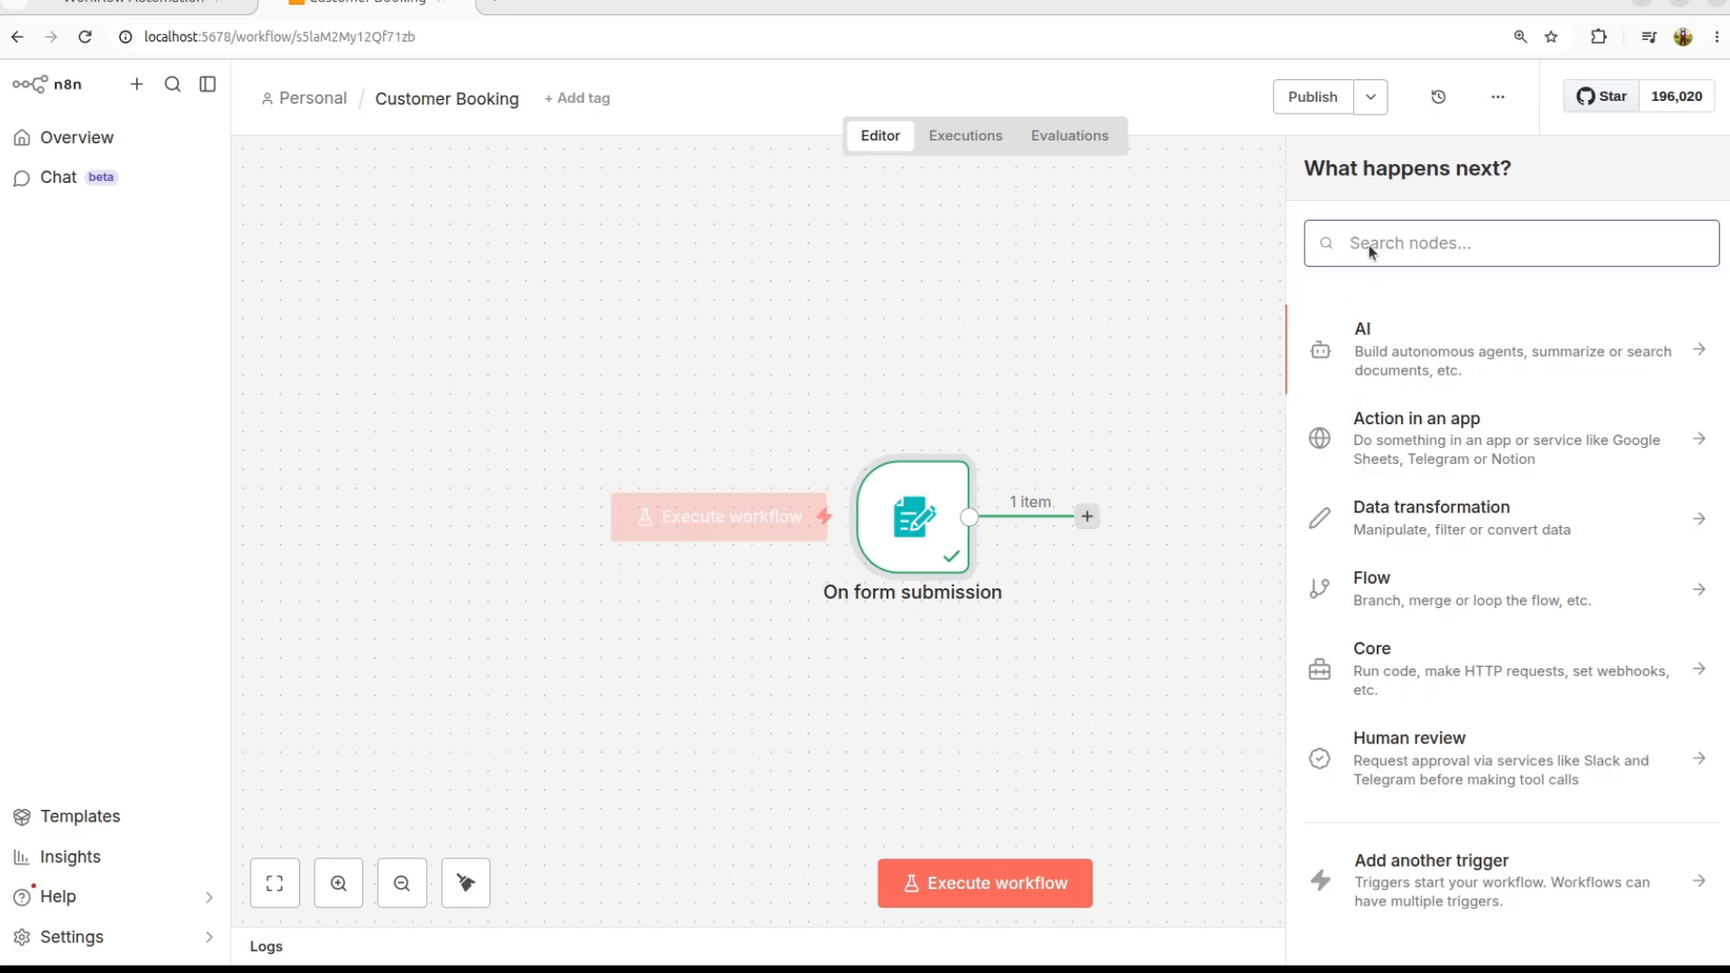
type("set")
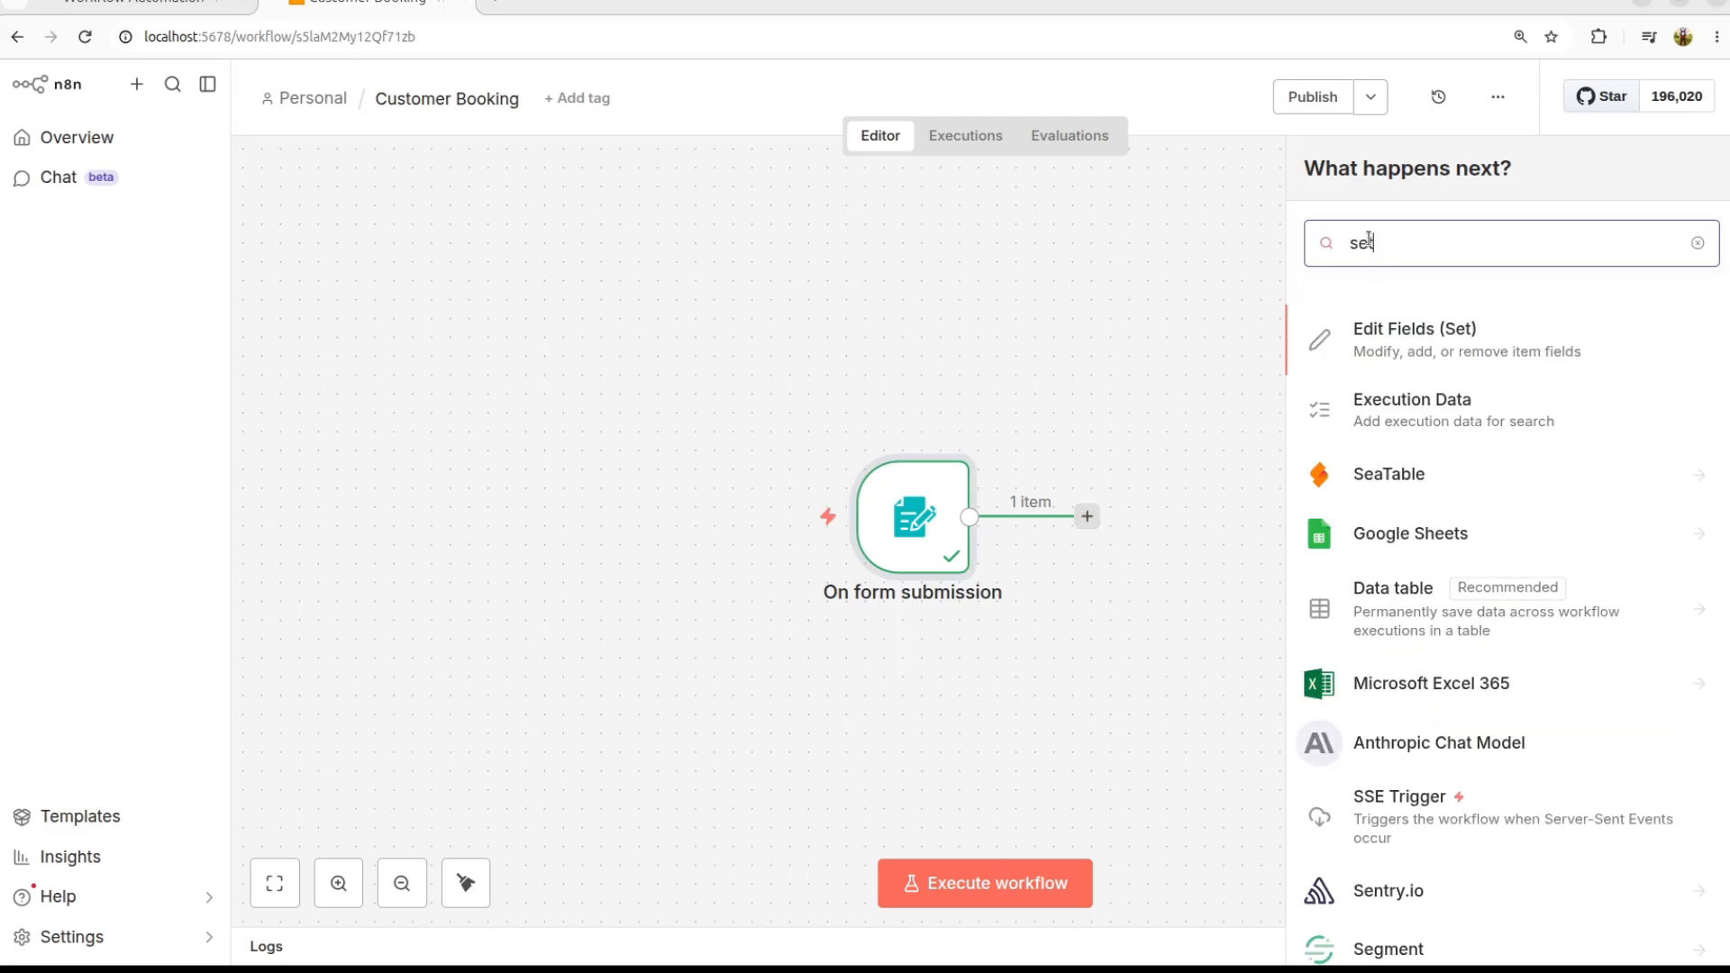
left_click(1411, 347)
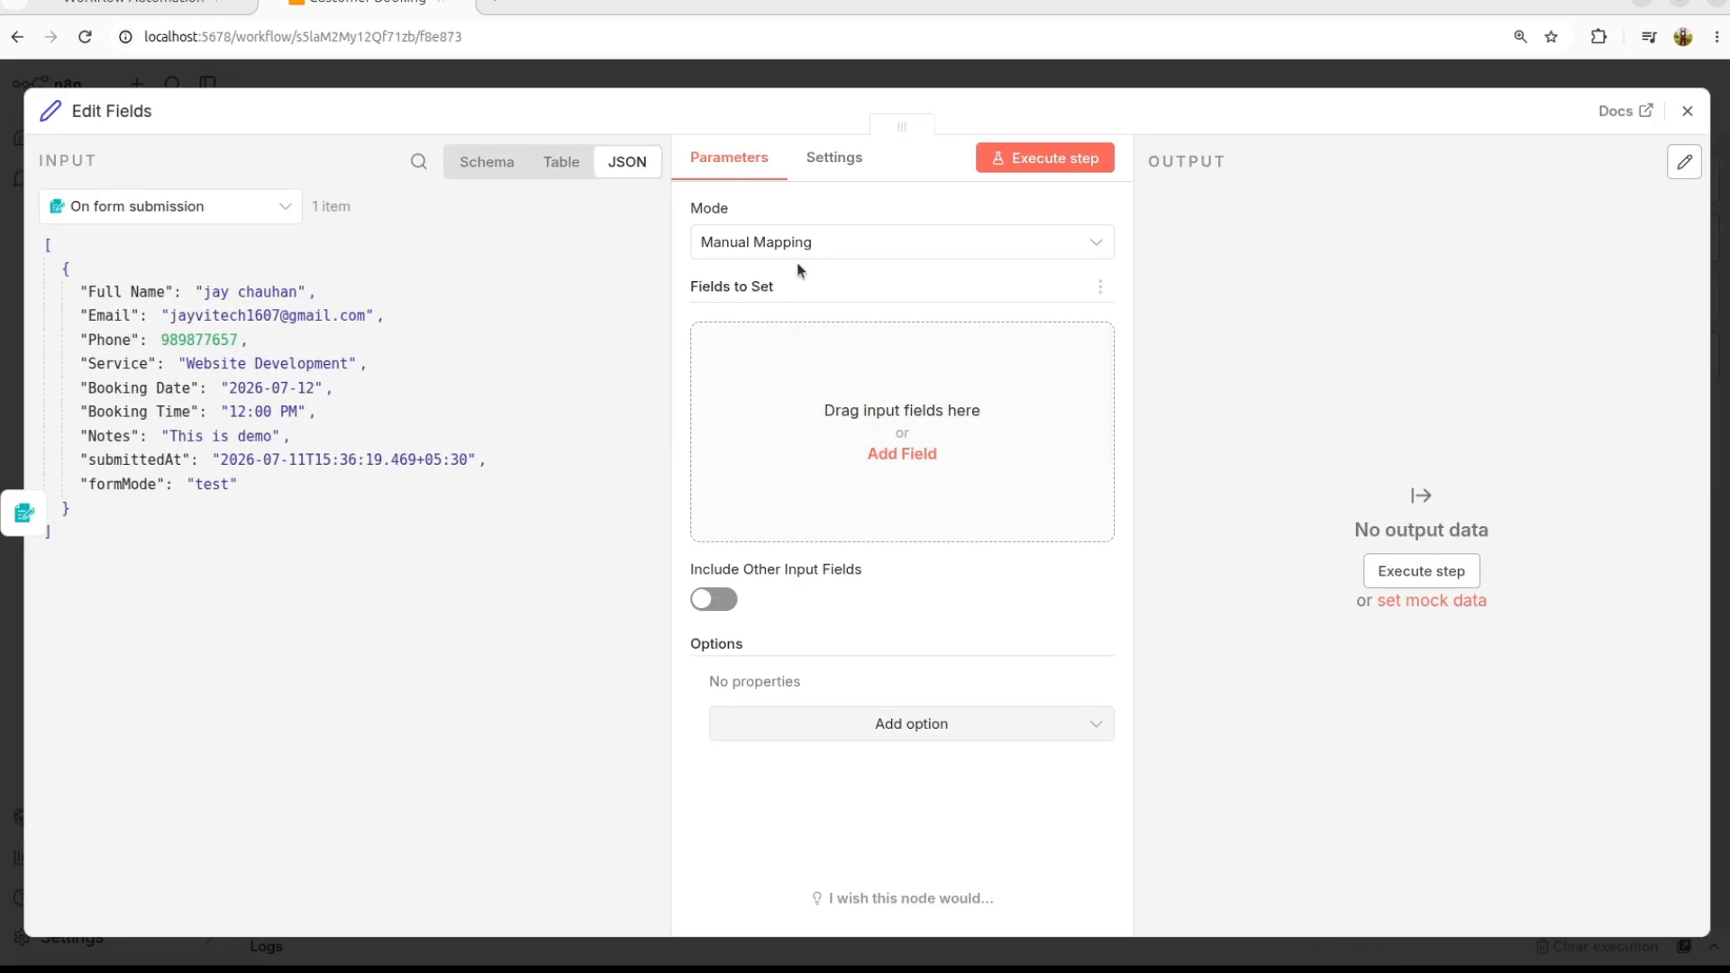
Step: Look at JSON mode's sample fields, then return the Edit Fields node to Manual Mapping
left_click(772, 242)
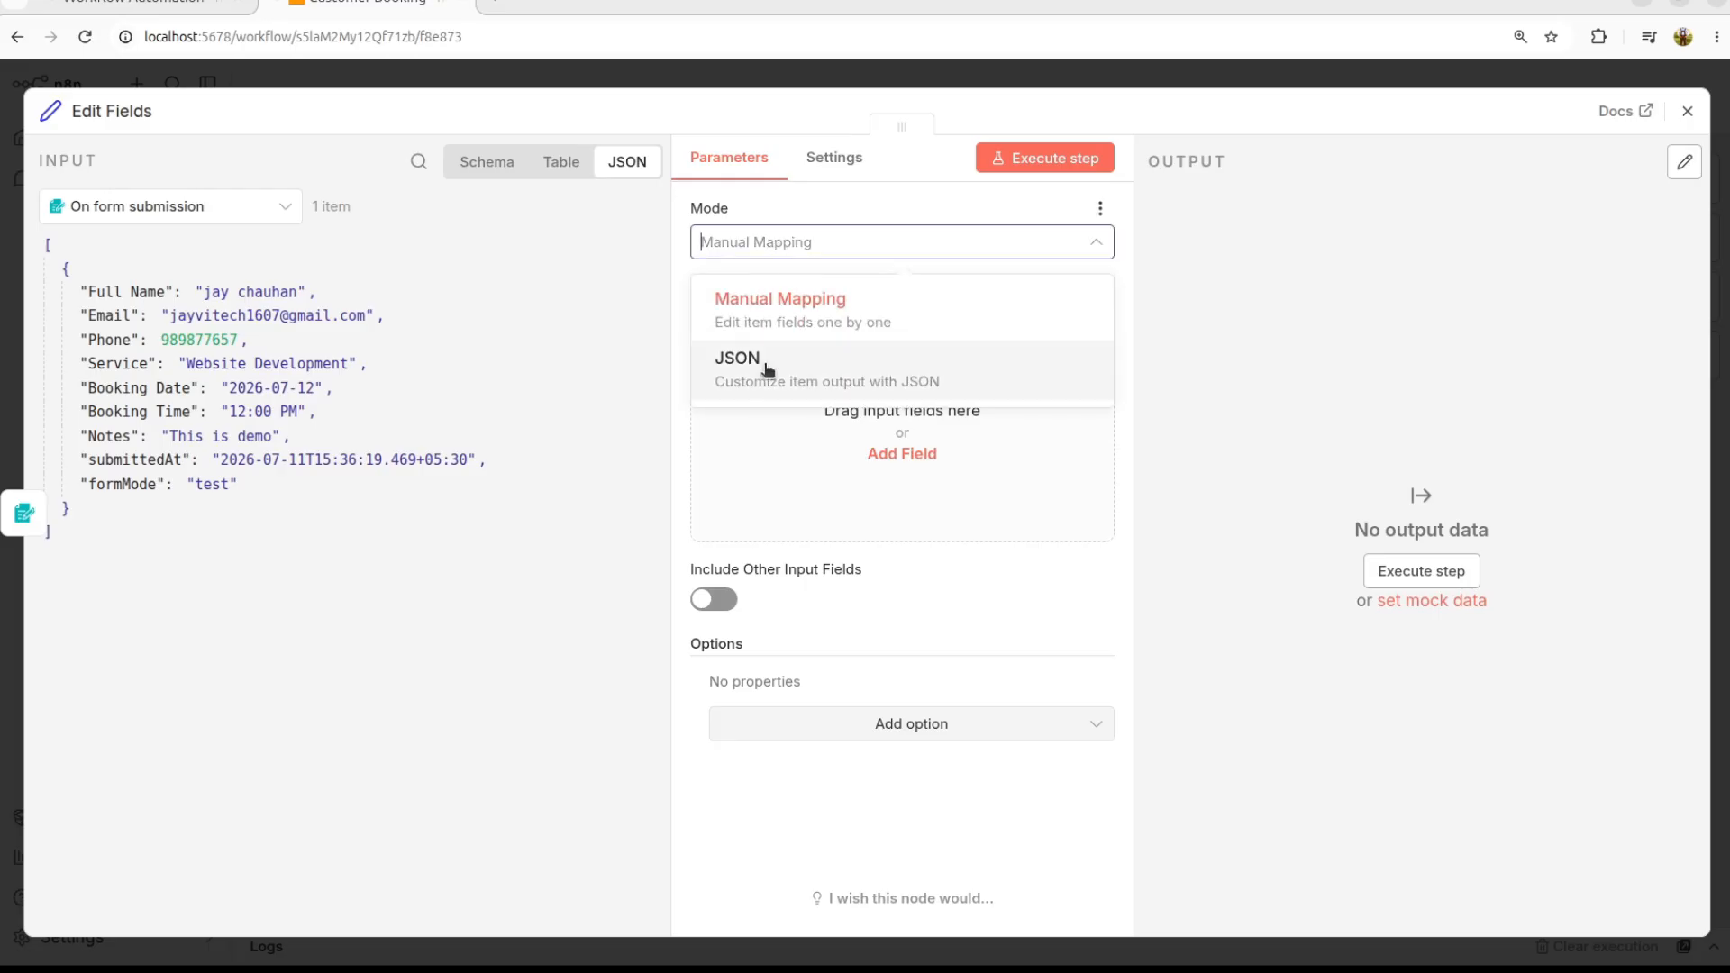
left_click(752, 299)
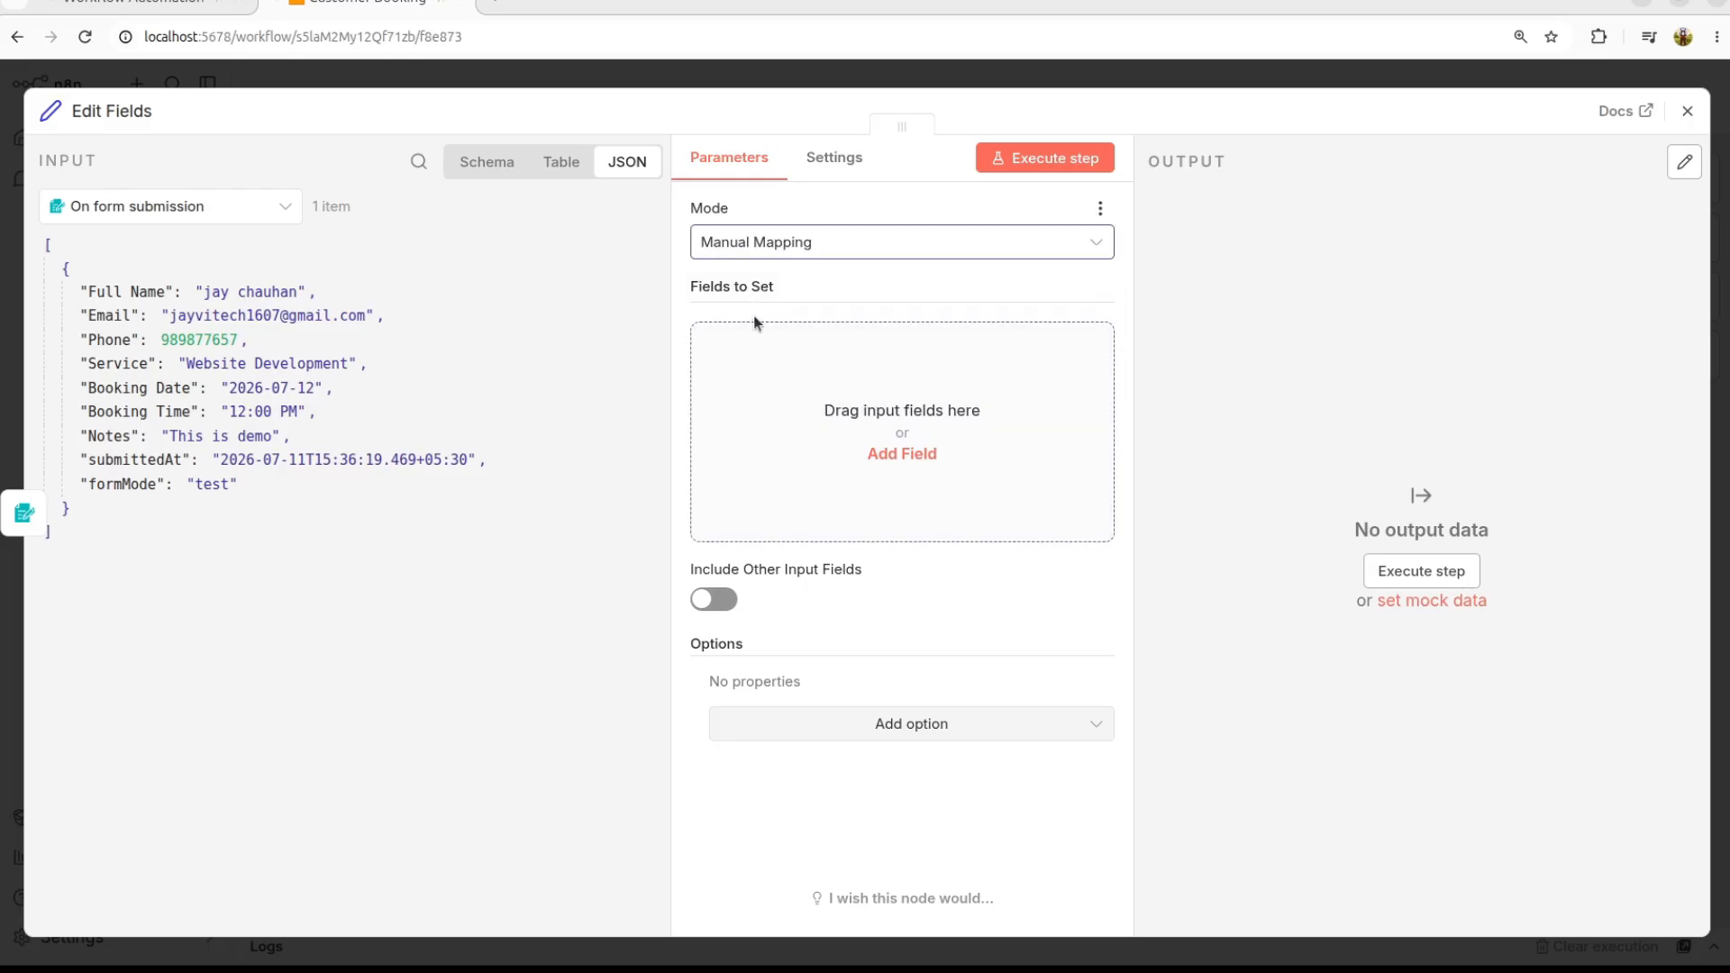
left_click(734, 240)
left_click(747, 364)
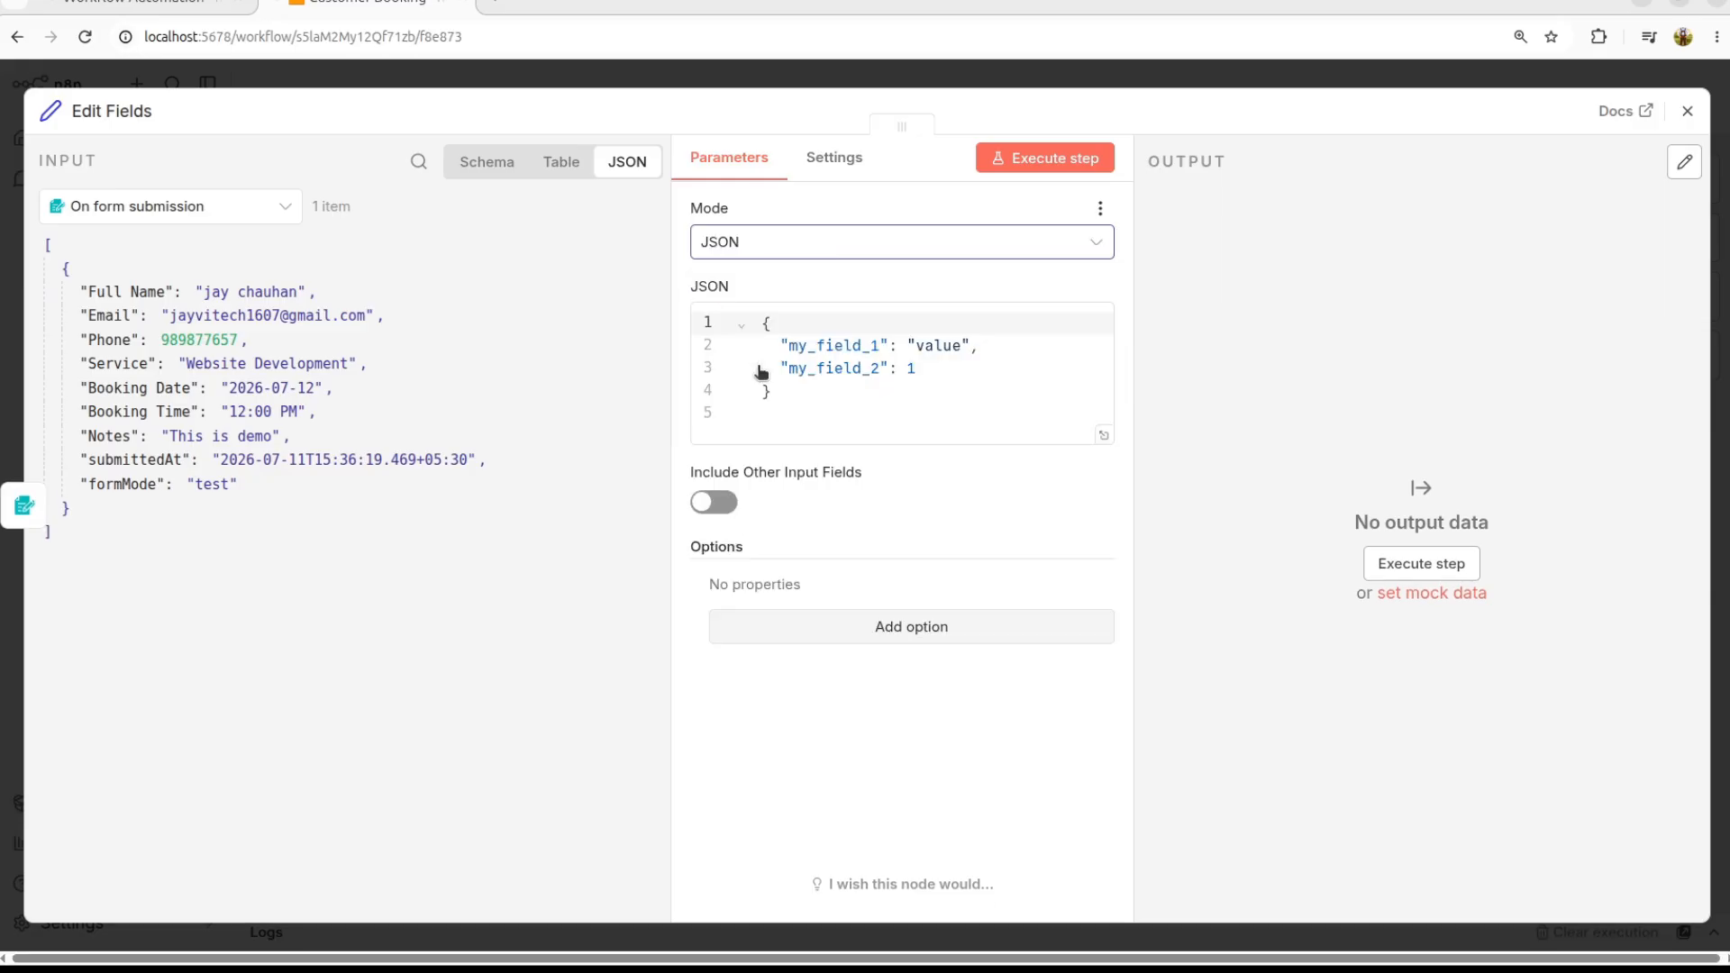
left_click_drag(781, 346, 977, 349)
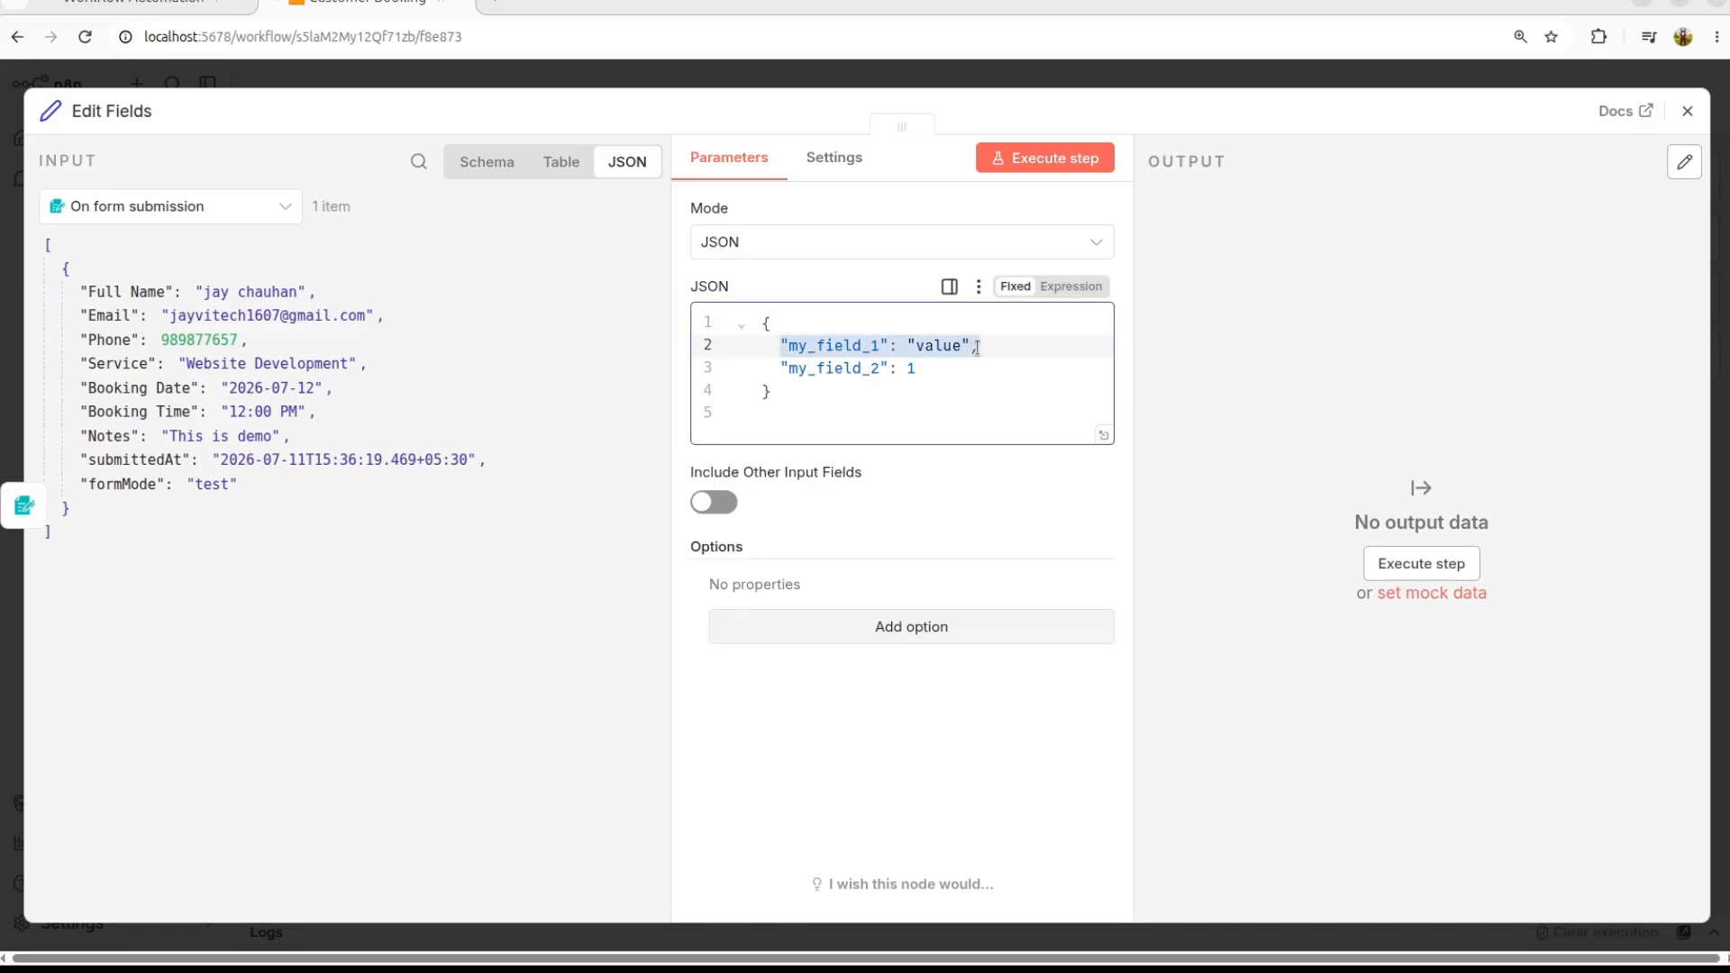
left_click_drag(765, 370, 944, 384)
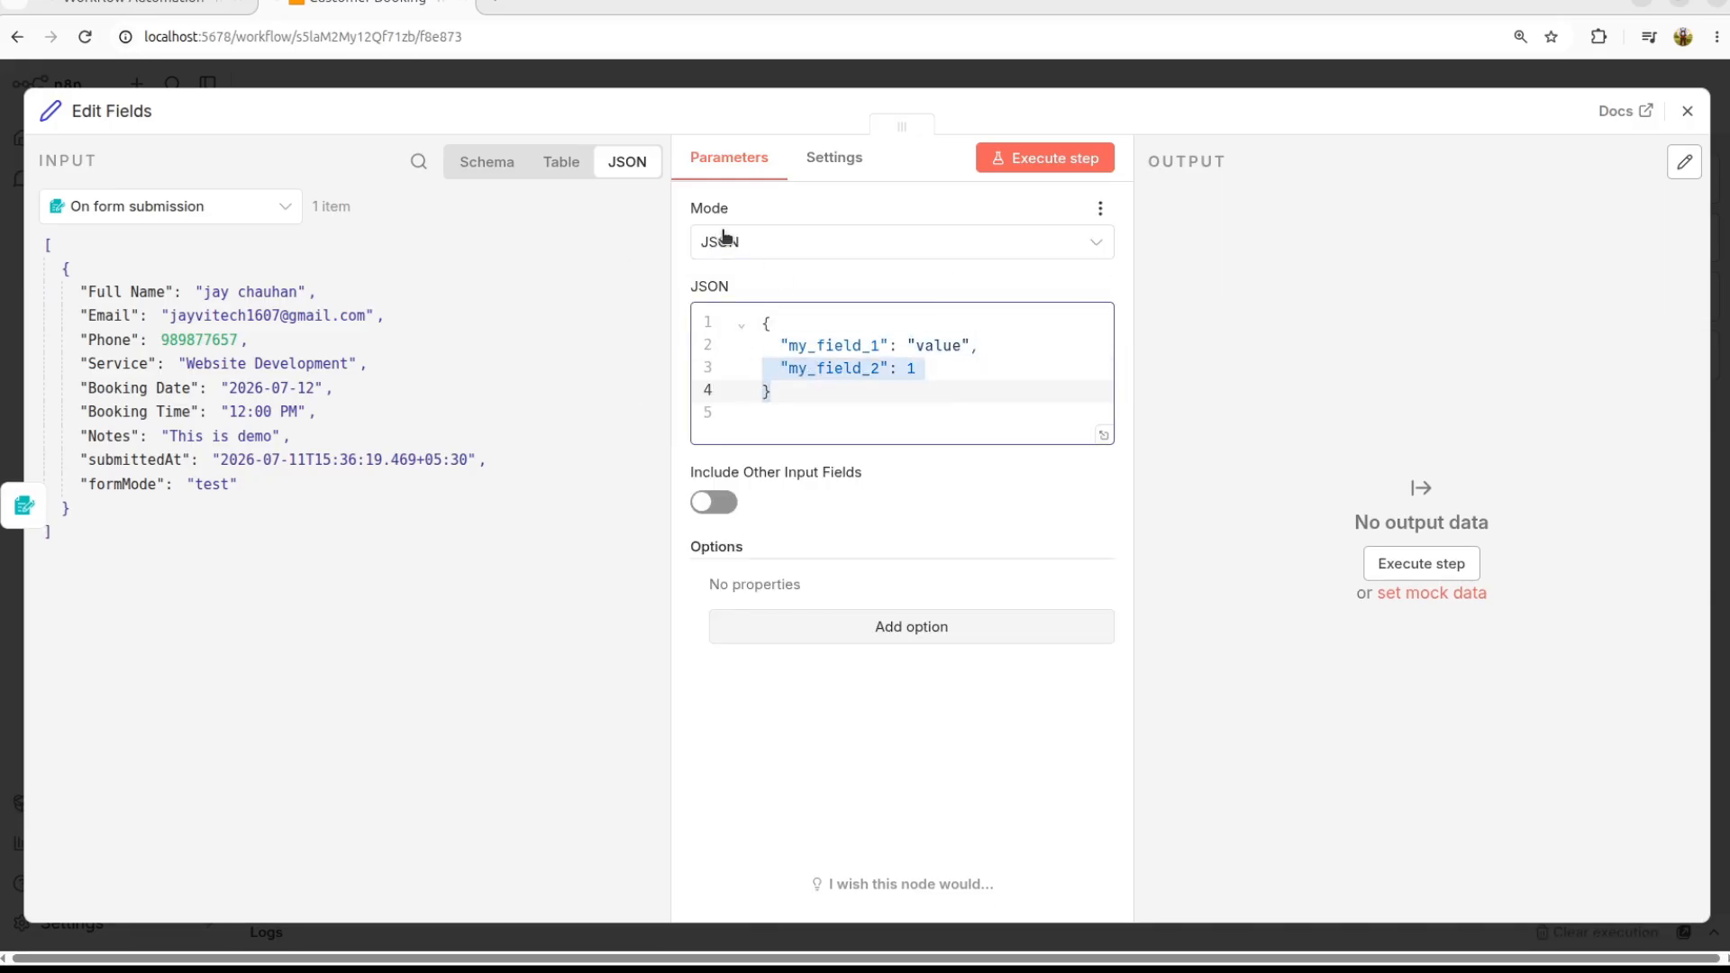
left_click(797, 243)
left_click(761, 302)
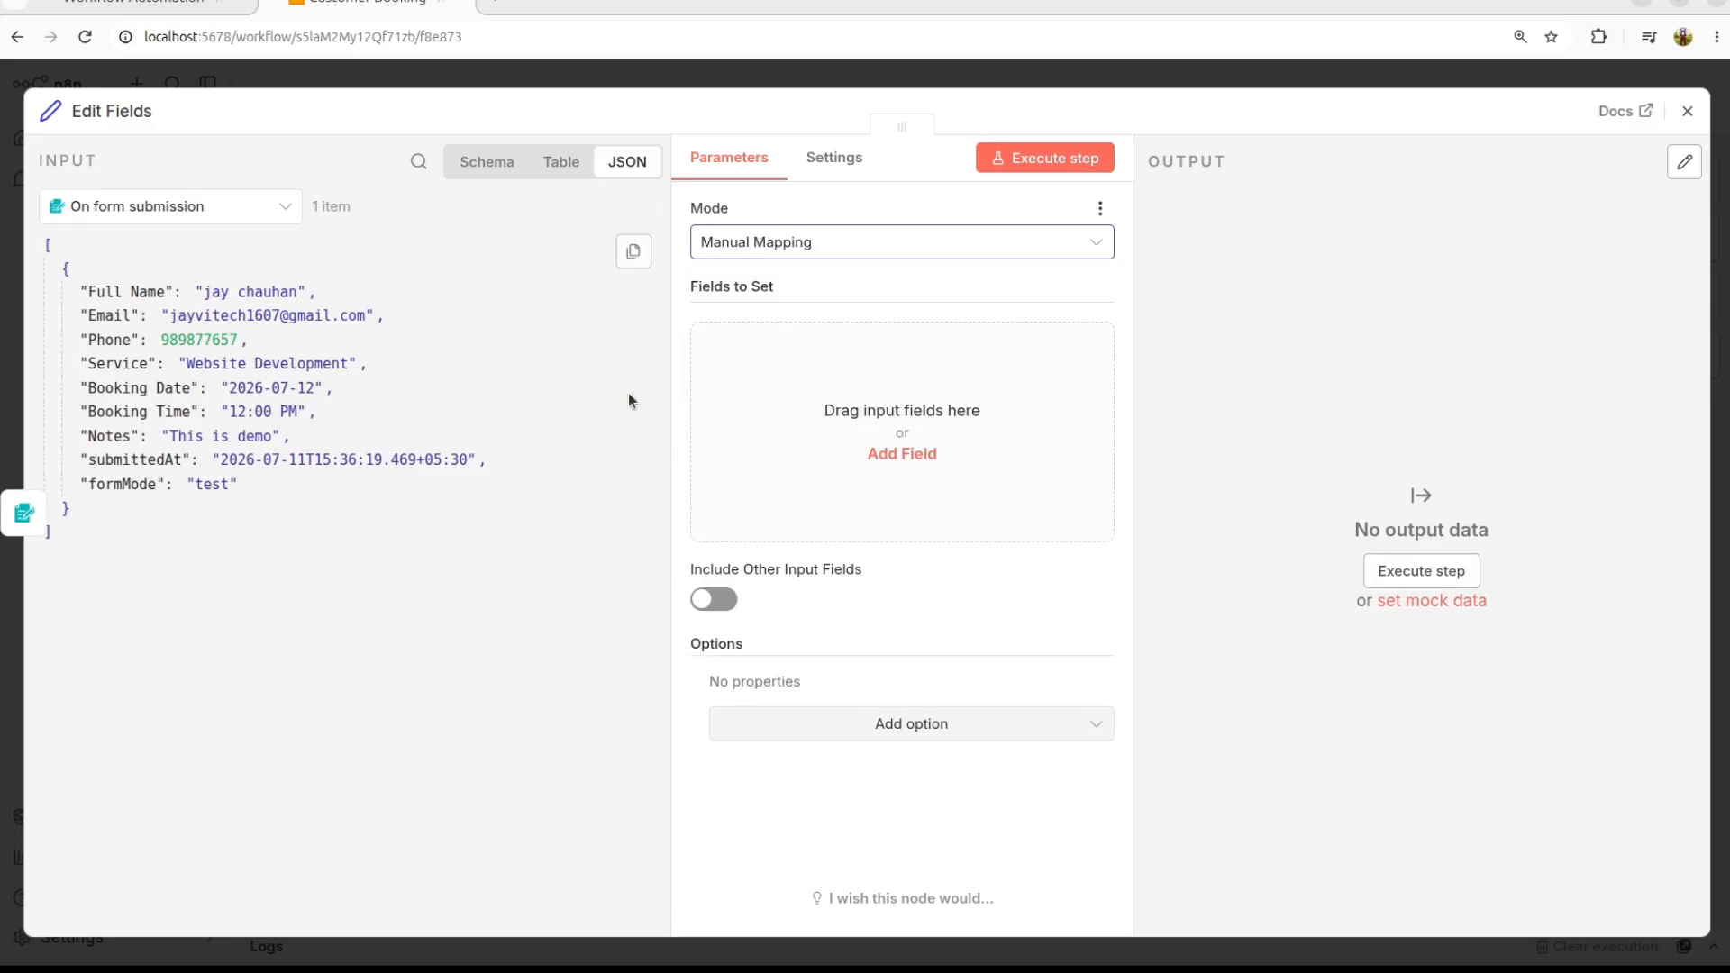
Step: Add a Booking ID field whose value is the BK- execution id expression
left_click(837, 406)
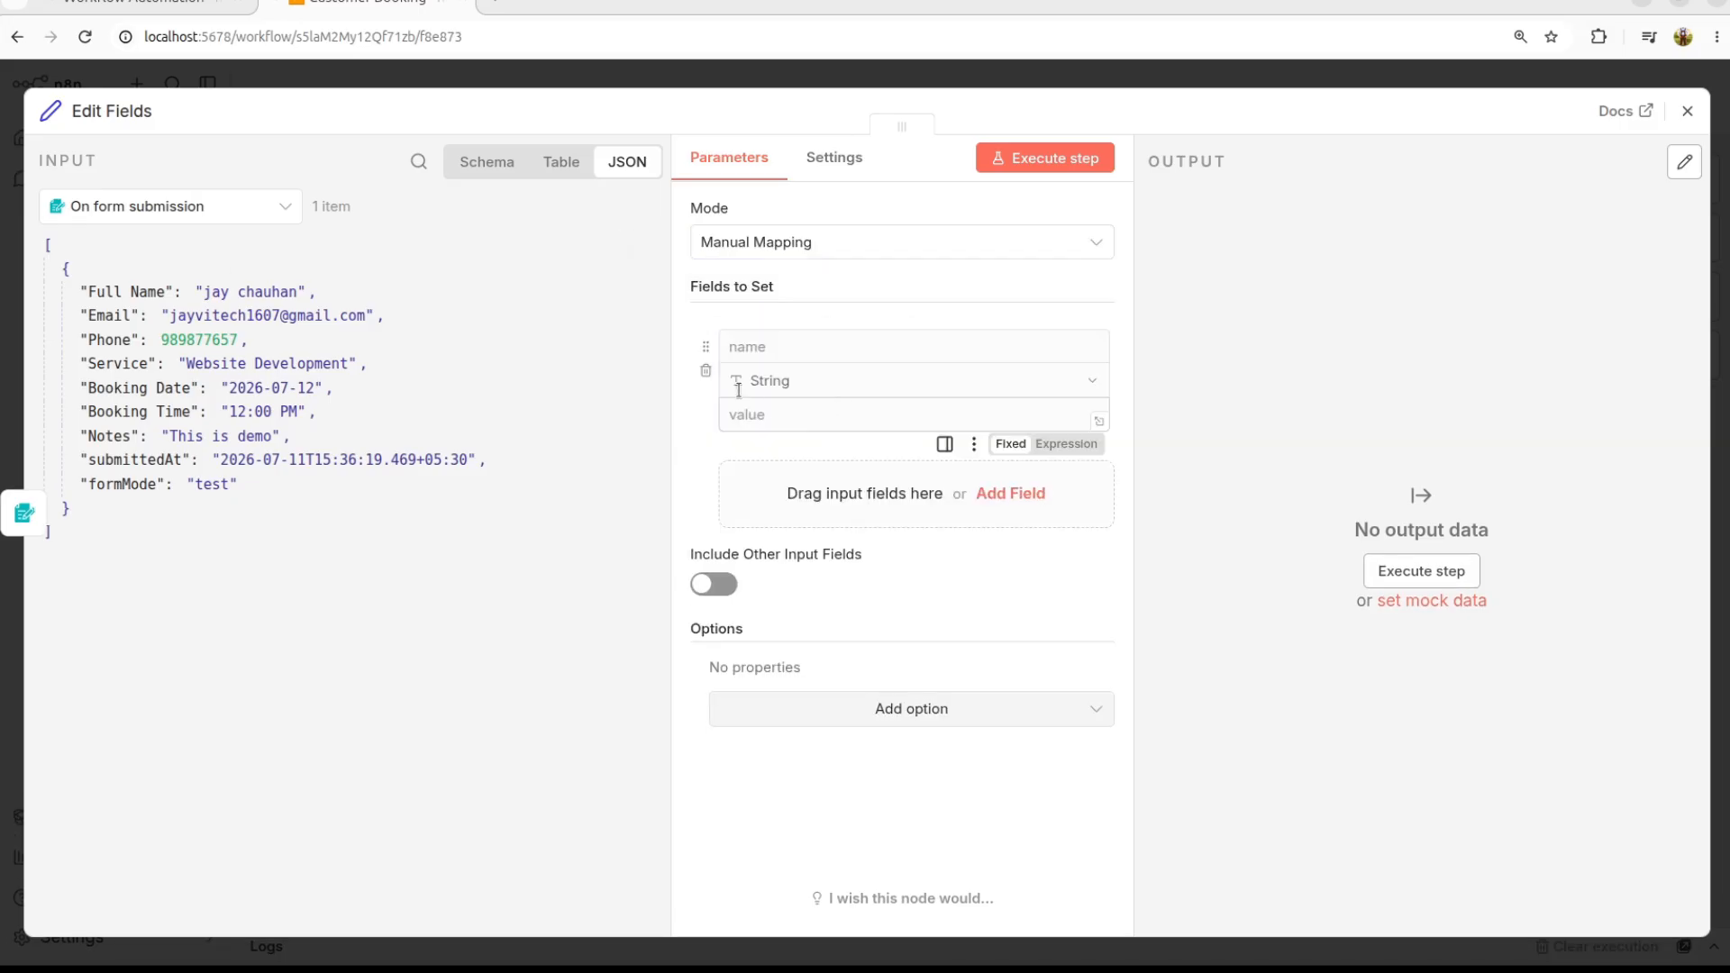
left_click(787, 346)
type("Booking D")
left_click(784, 415)
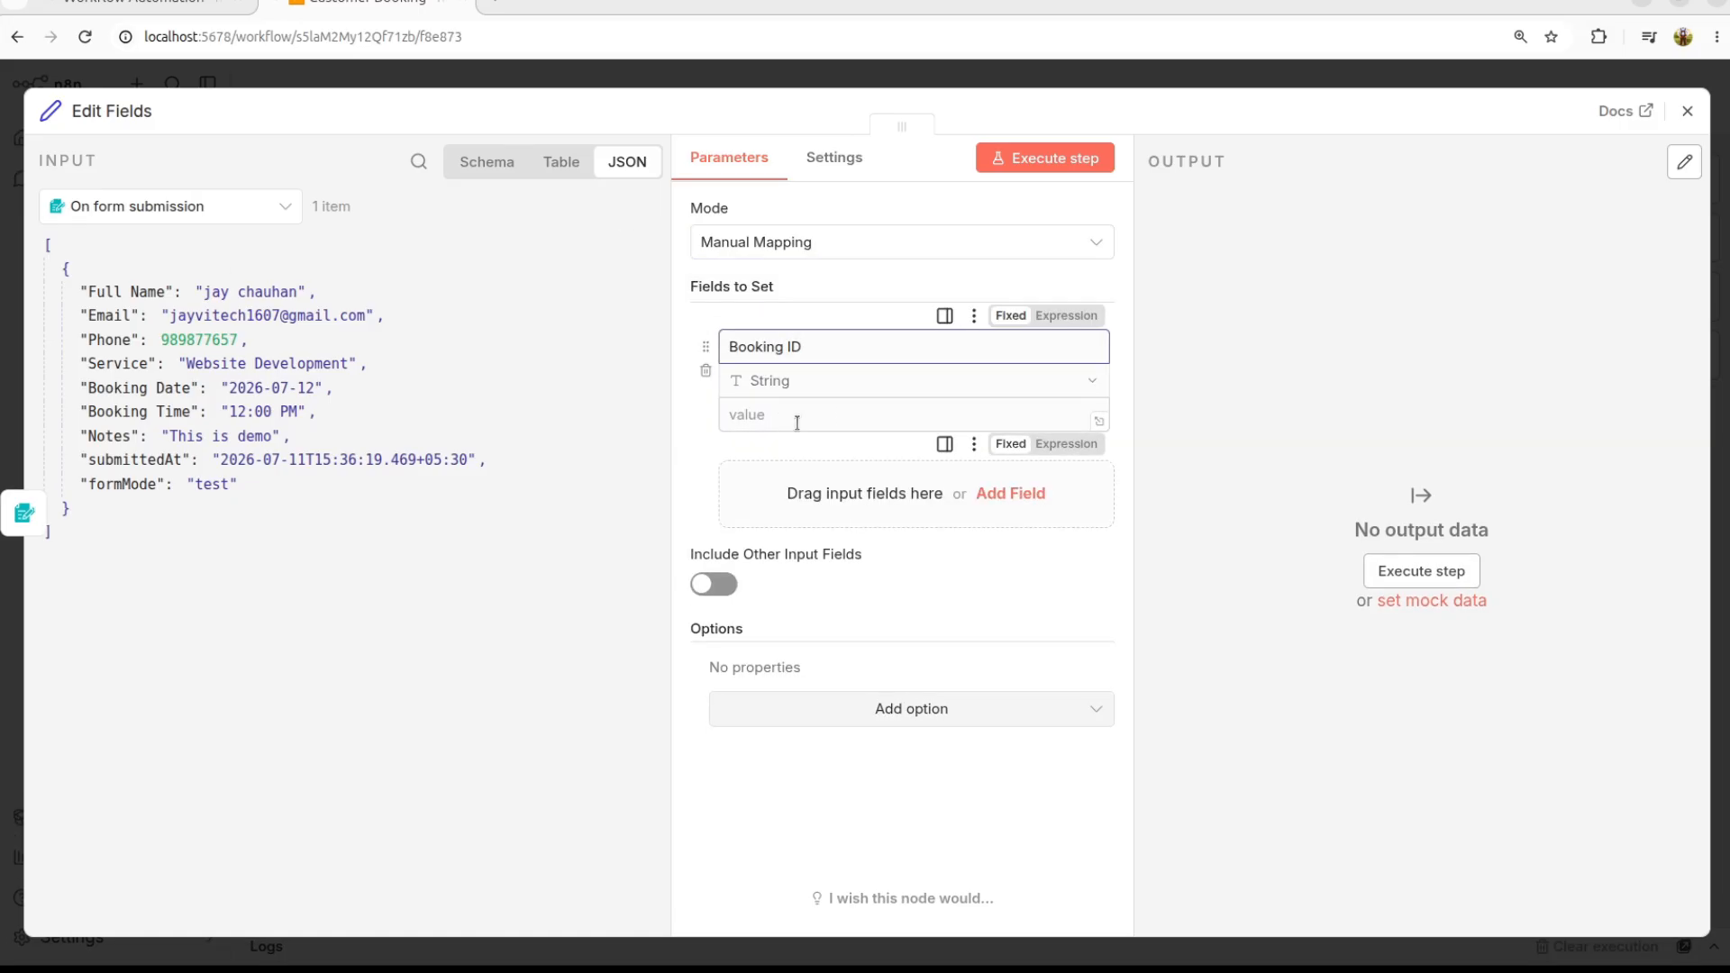
type("BK-{{ $execution.id }}")
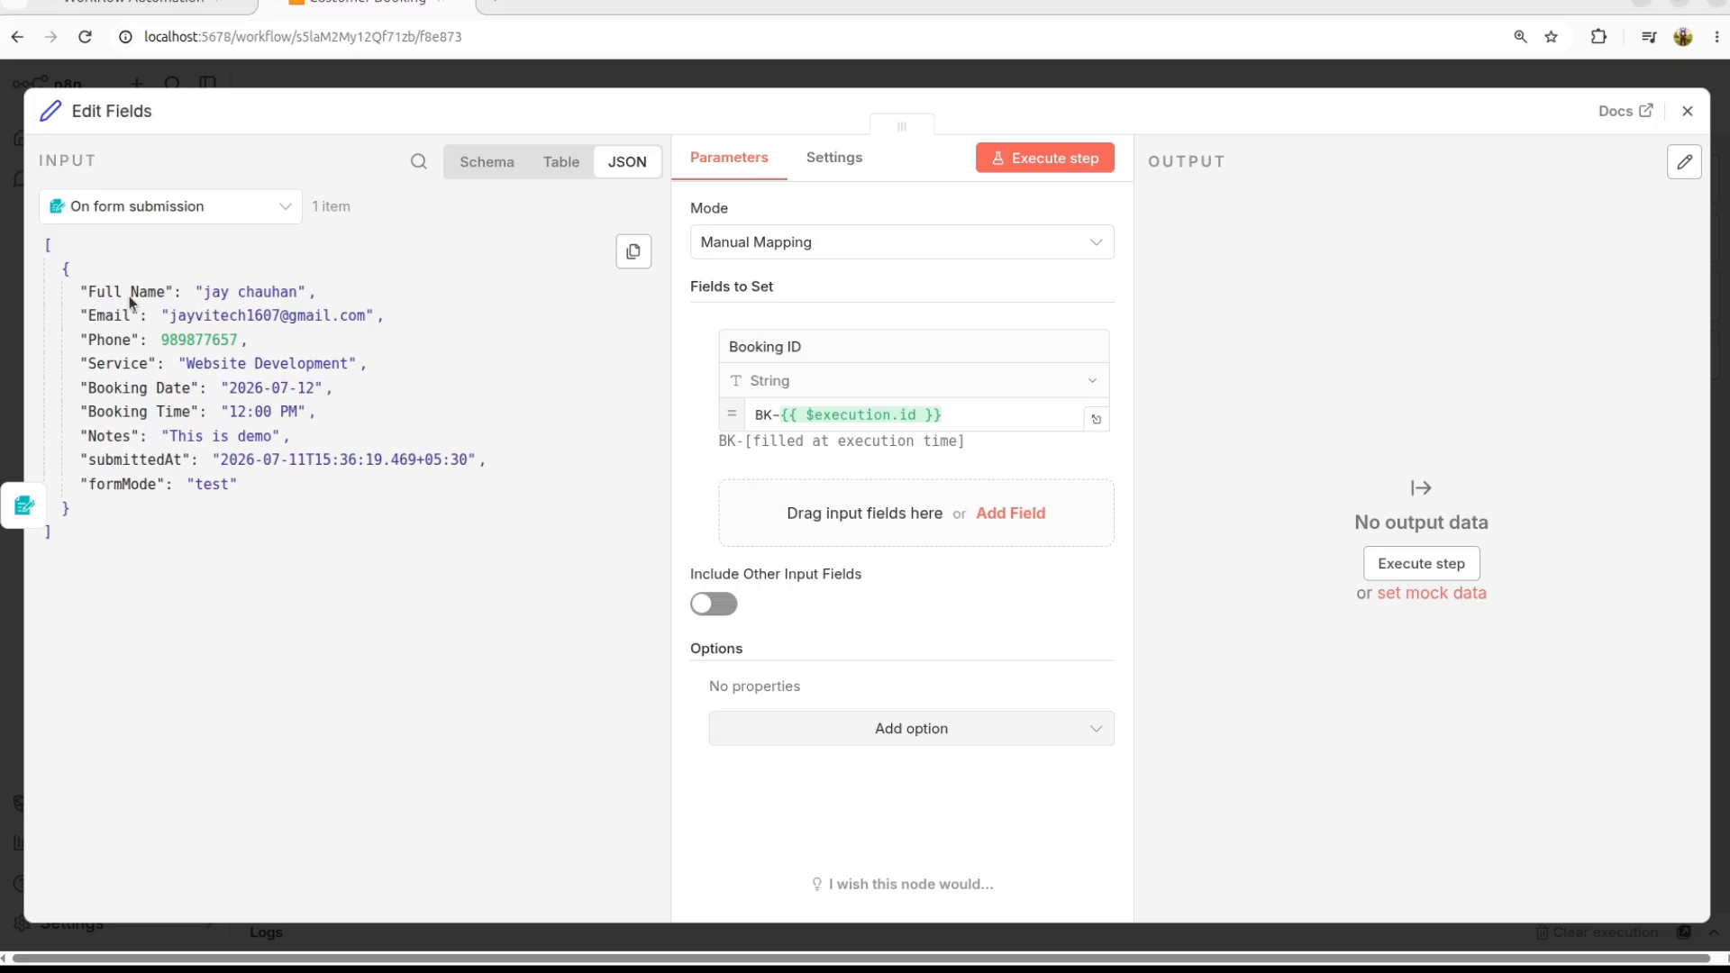
Step: Map Full Name, Email, Phone, Service, Booking Date, Booking Time and Notes from the form input
left_click_drag(117, 292, 816, 521)
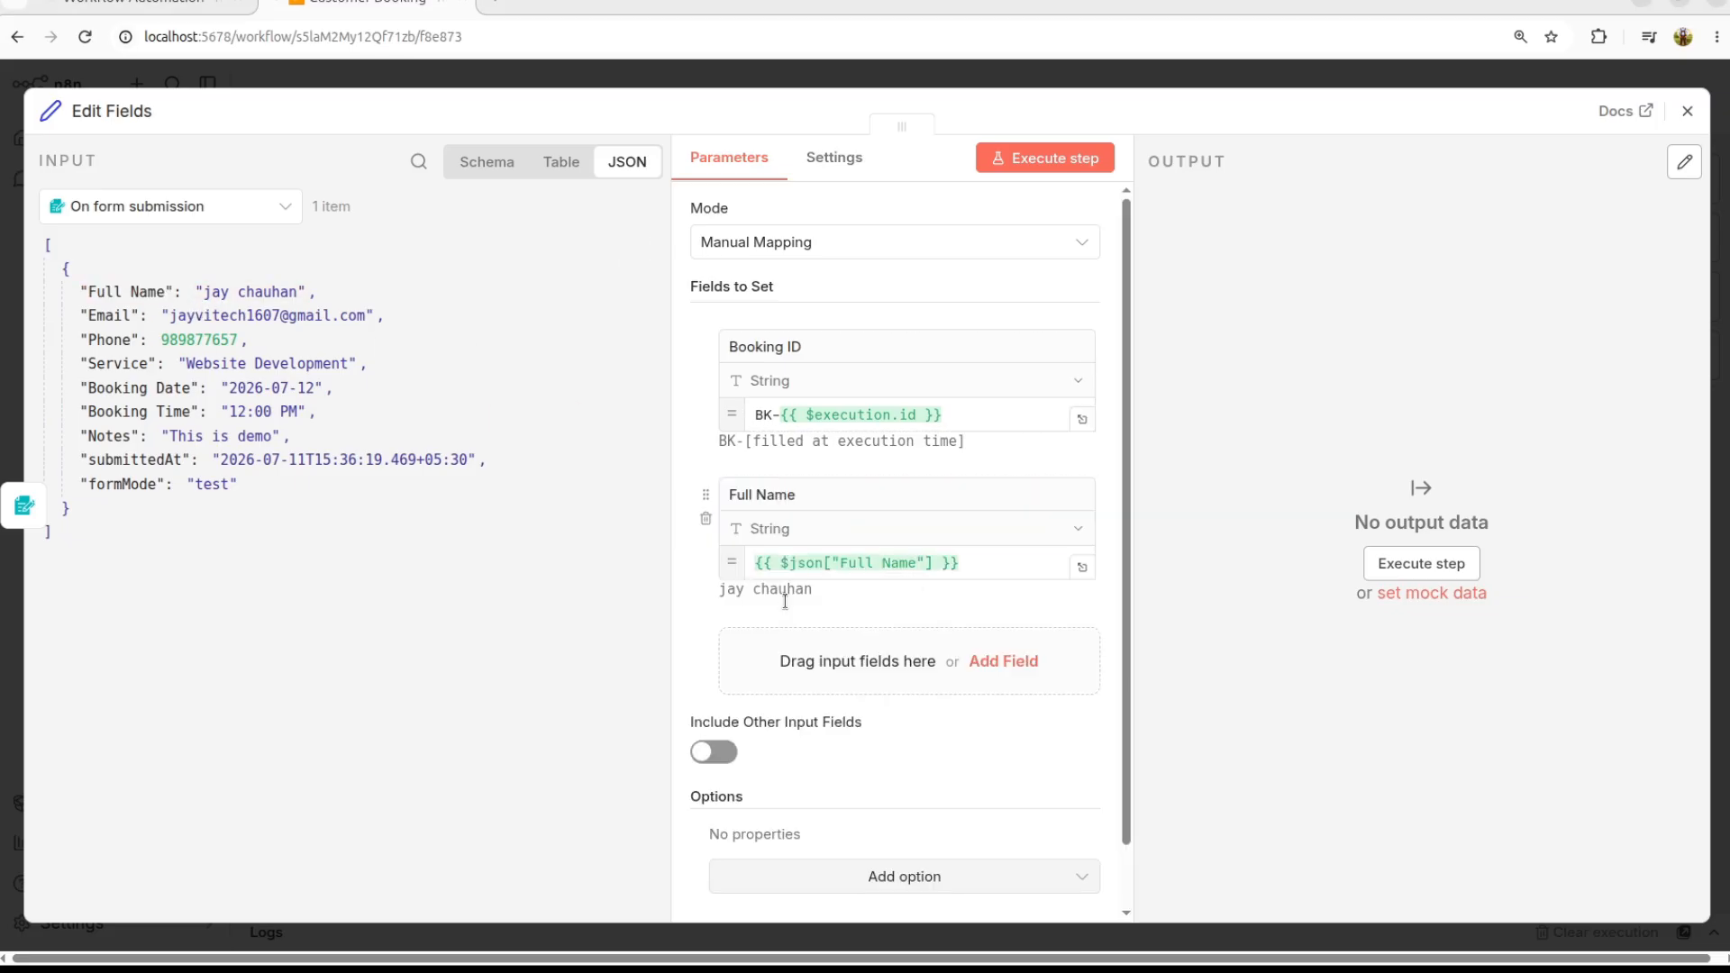
scroll(812, 582, "down", 1)
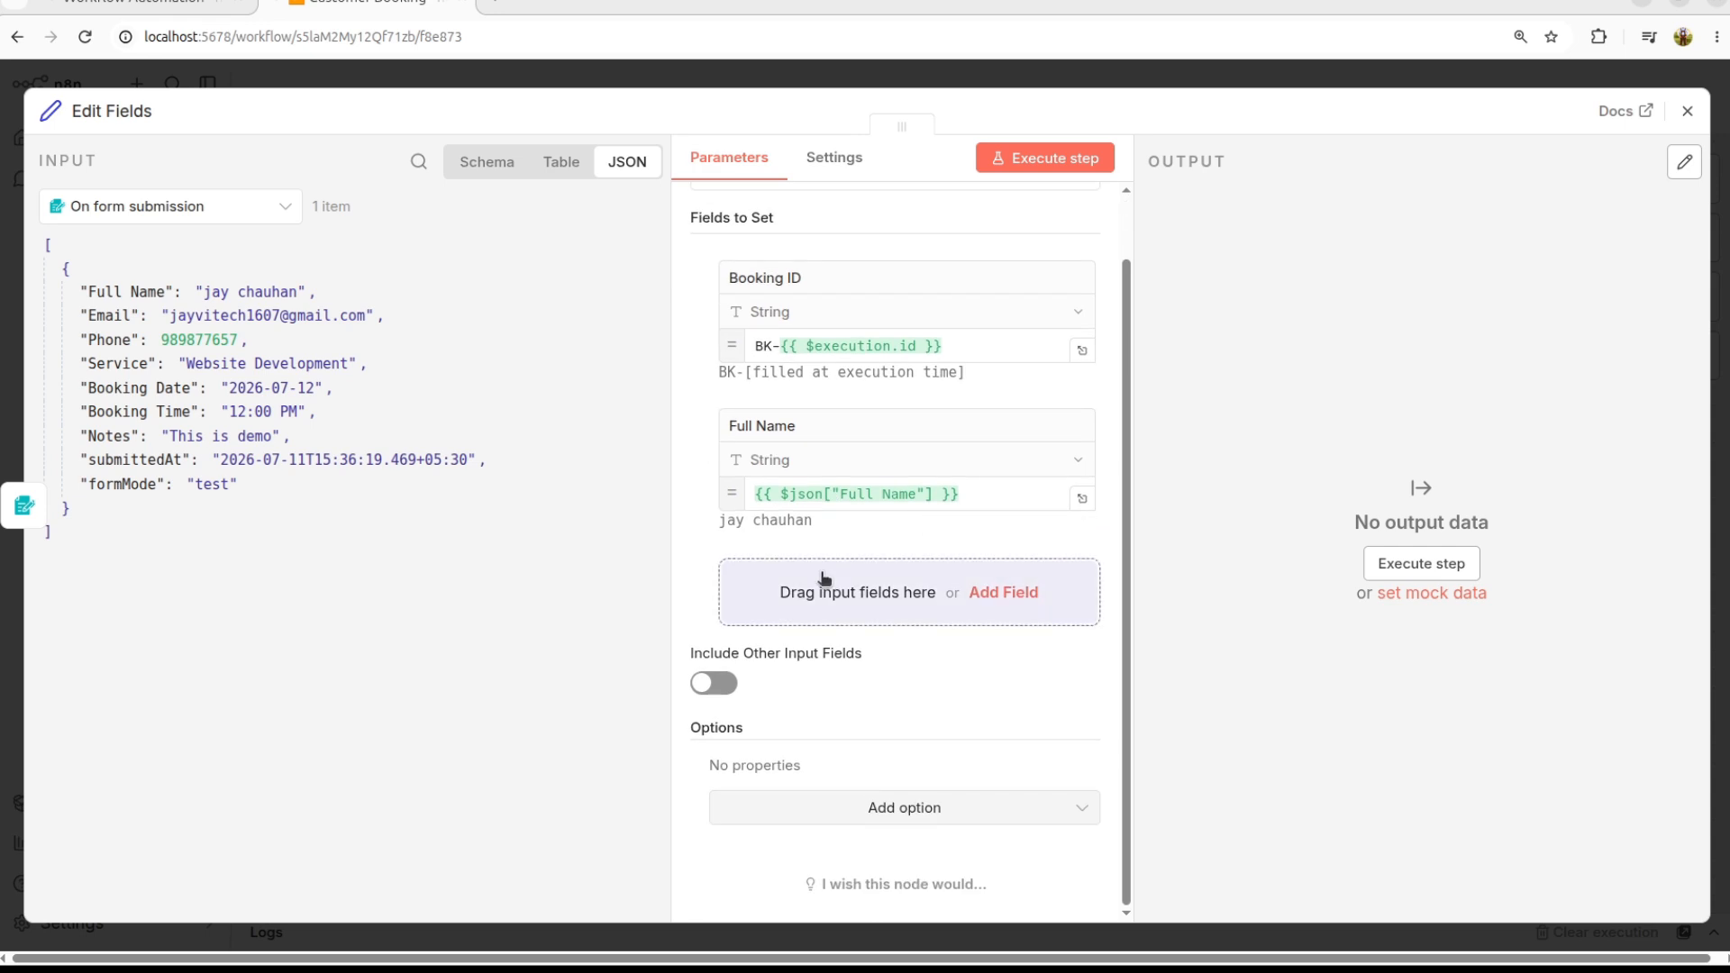
left_click_drag(110, 315, 799, 595)
left_click_drag(117, 364, 771, 757)
left_click_drag(127, 388, 771, 585)
left_click_drag(144, 411, 784, 744)
left_click_drag(174, 436, 755, 847)
scroll(901, 631, "down", 5)
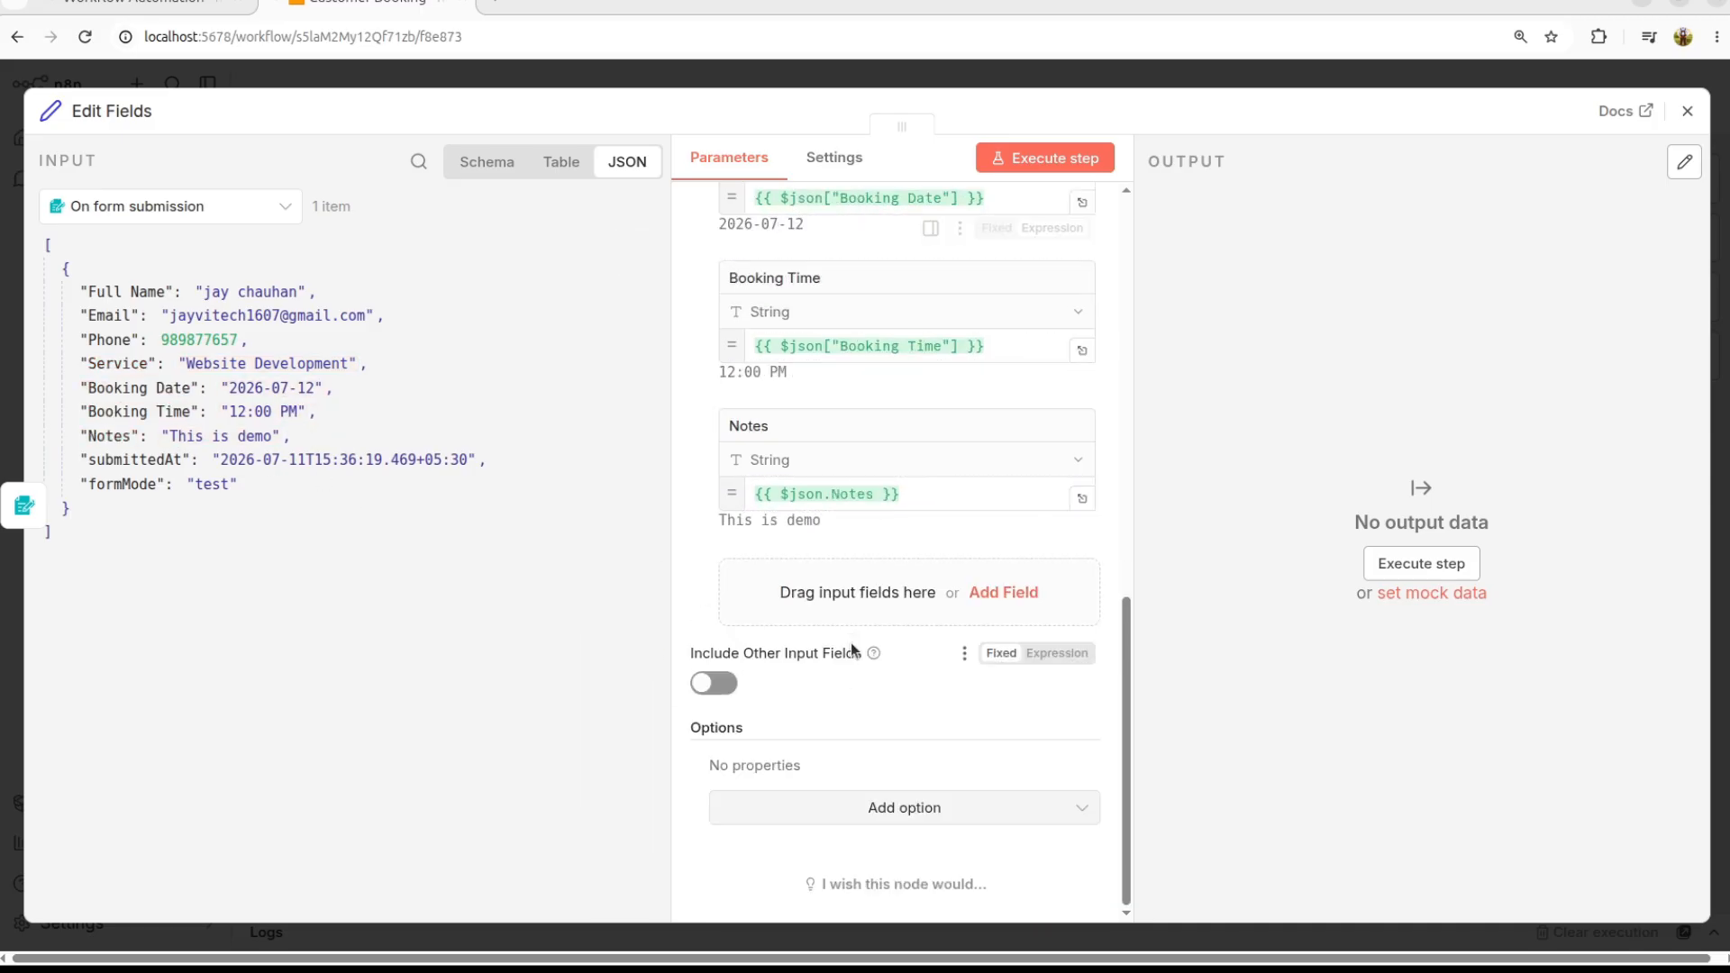
Step: Add a Status field with the value Pending
left_click(982, 592)
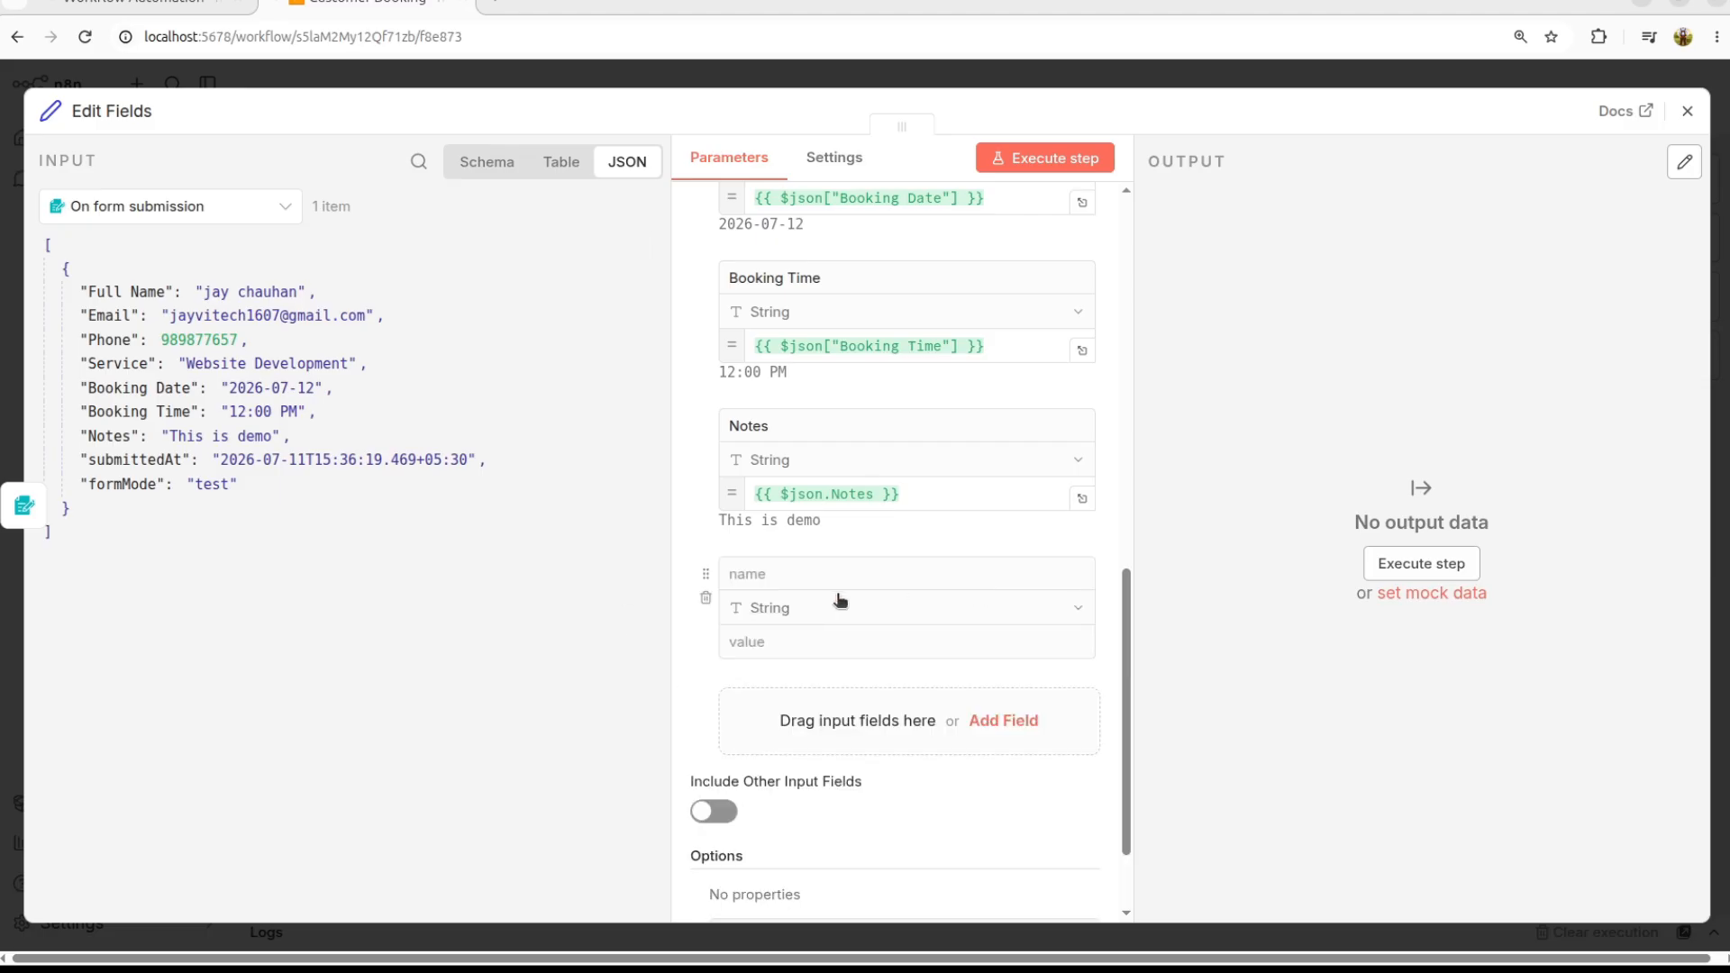
type("Status")
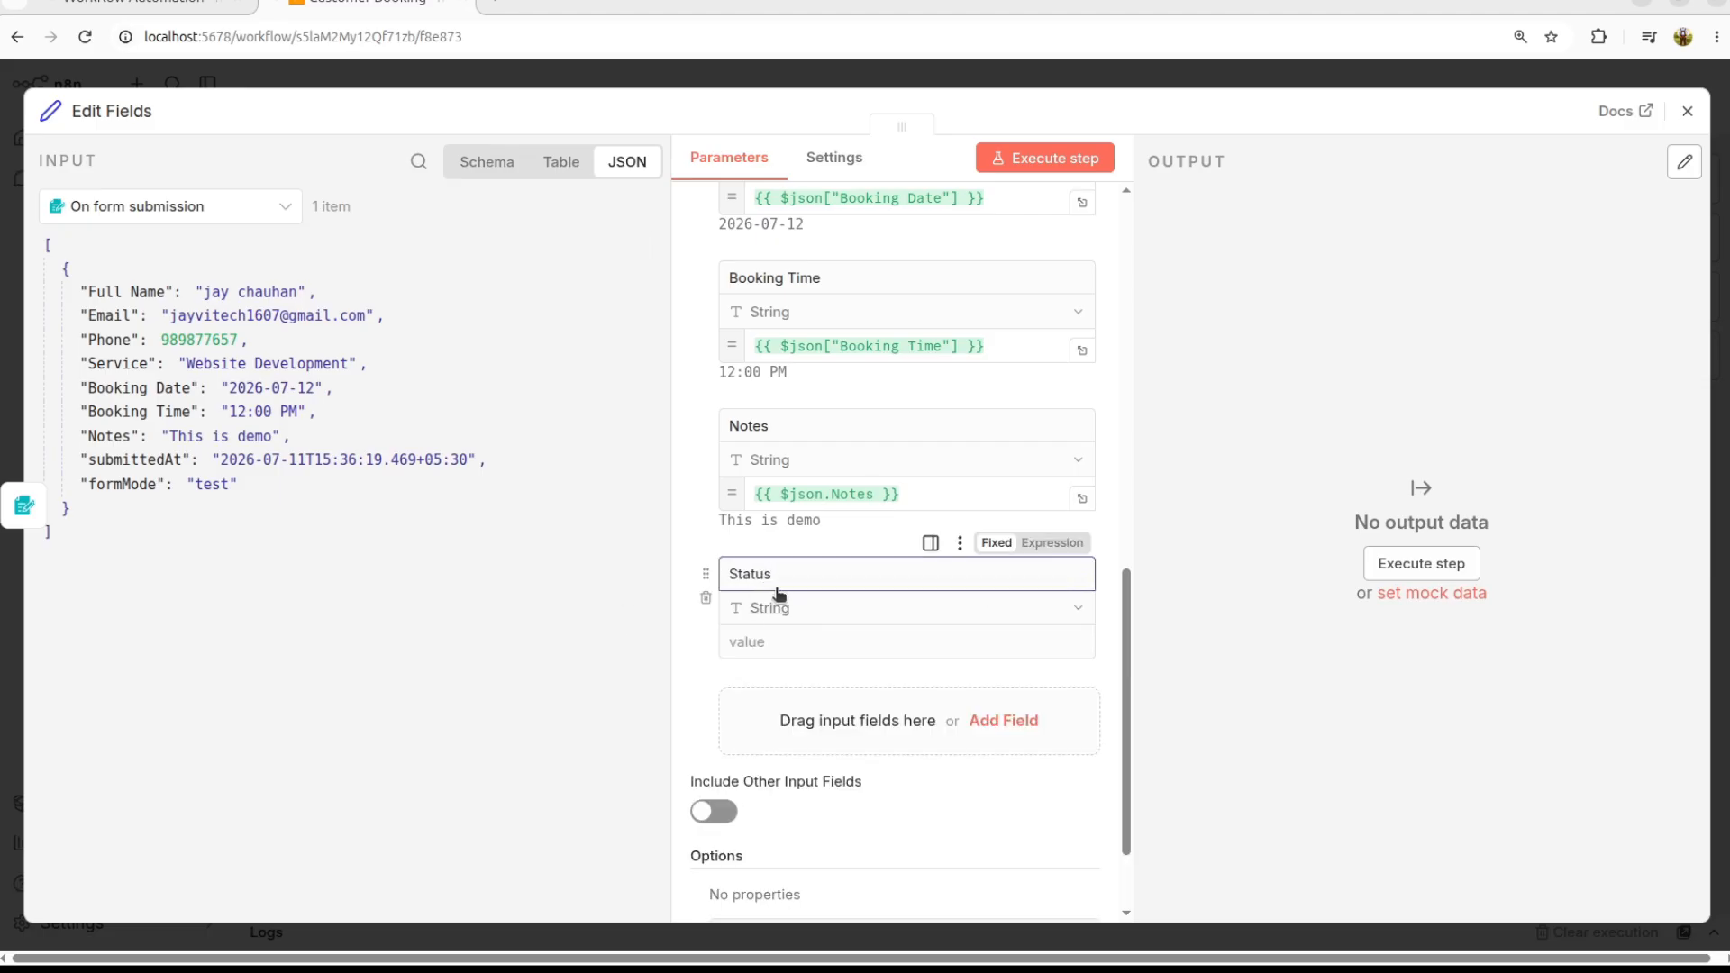
left_click(794, 631)
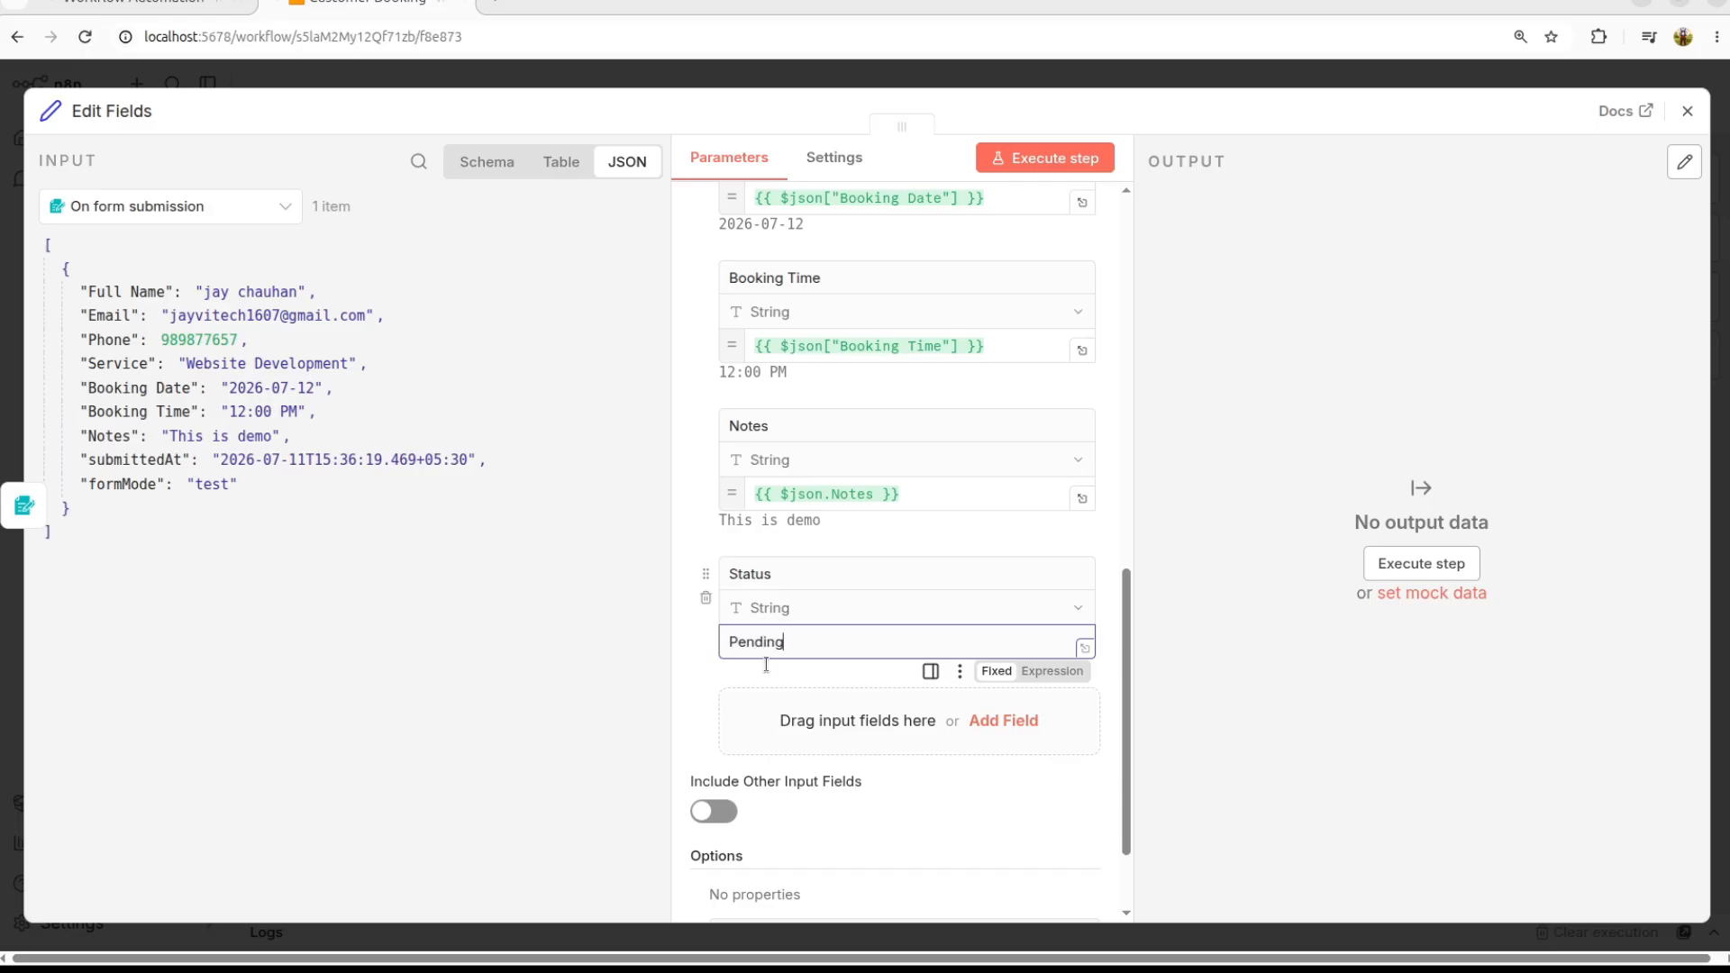
Step: Add a Created At field set to {{ $now }}, delete the extra empty field, and execute the step
left_click(834, 699)
left_click(784, 699)
type("Created At")
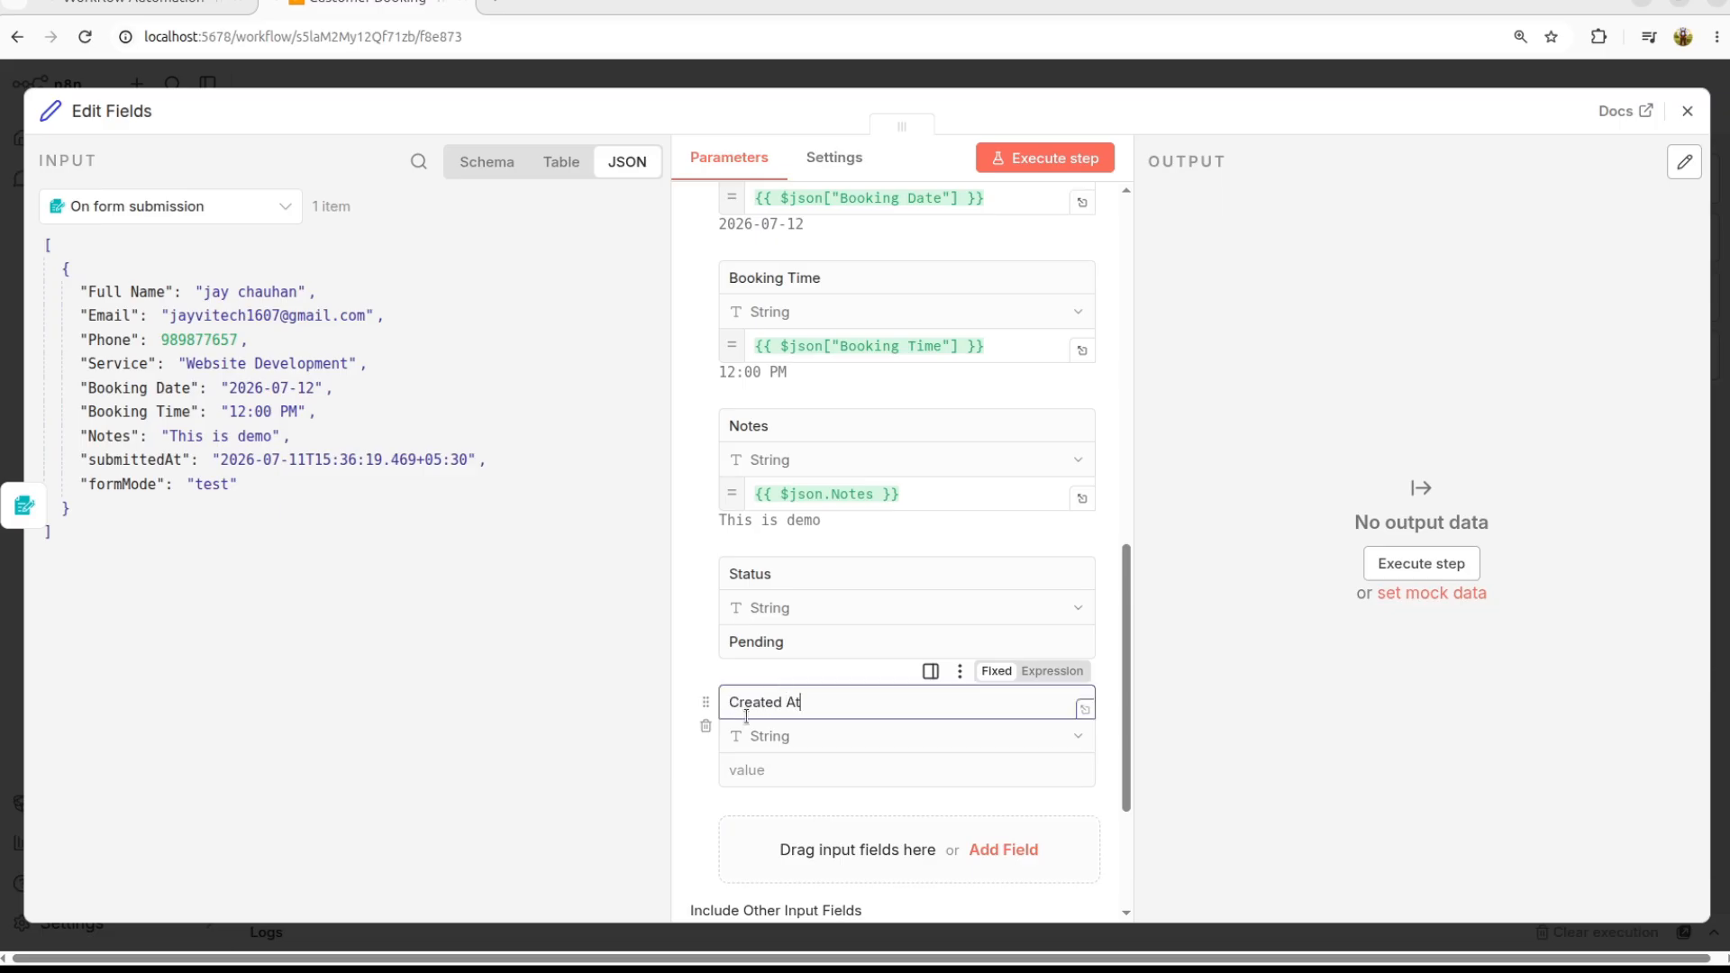
left_click(696, 648)
scroll(701, 638, "down", 2)
left_click(817, 592)
left_click(1032, 655)
left_click(1088, 606)
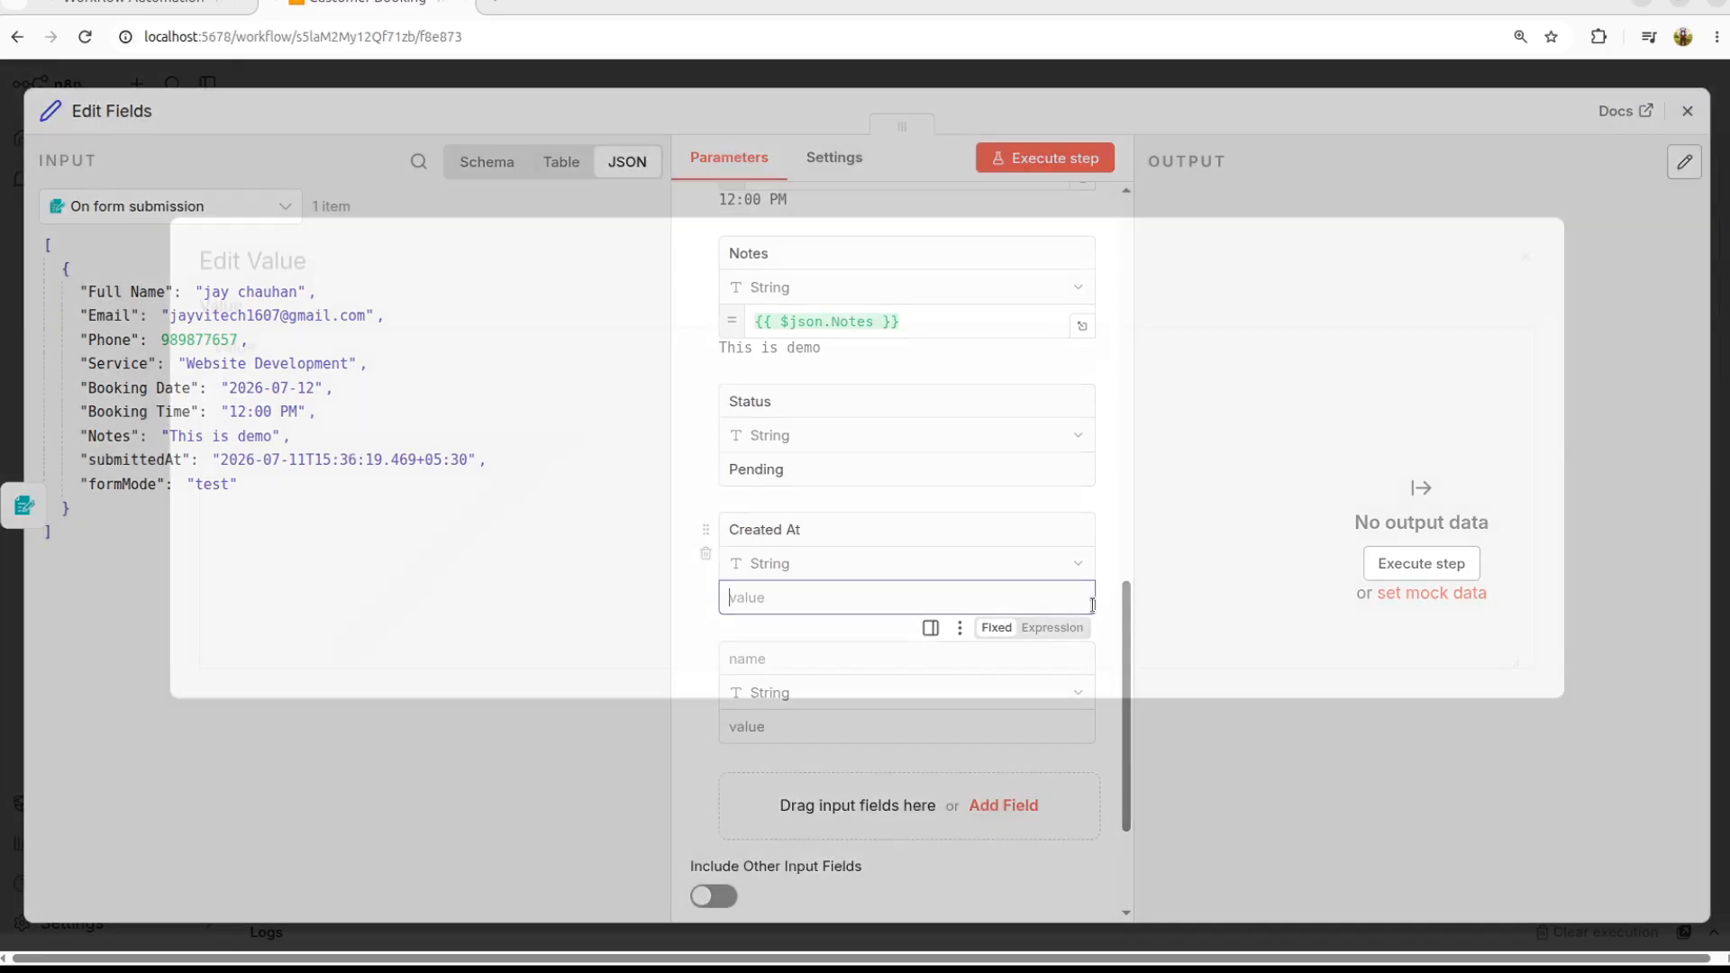
key("Escape")
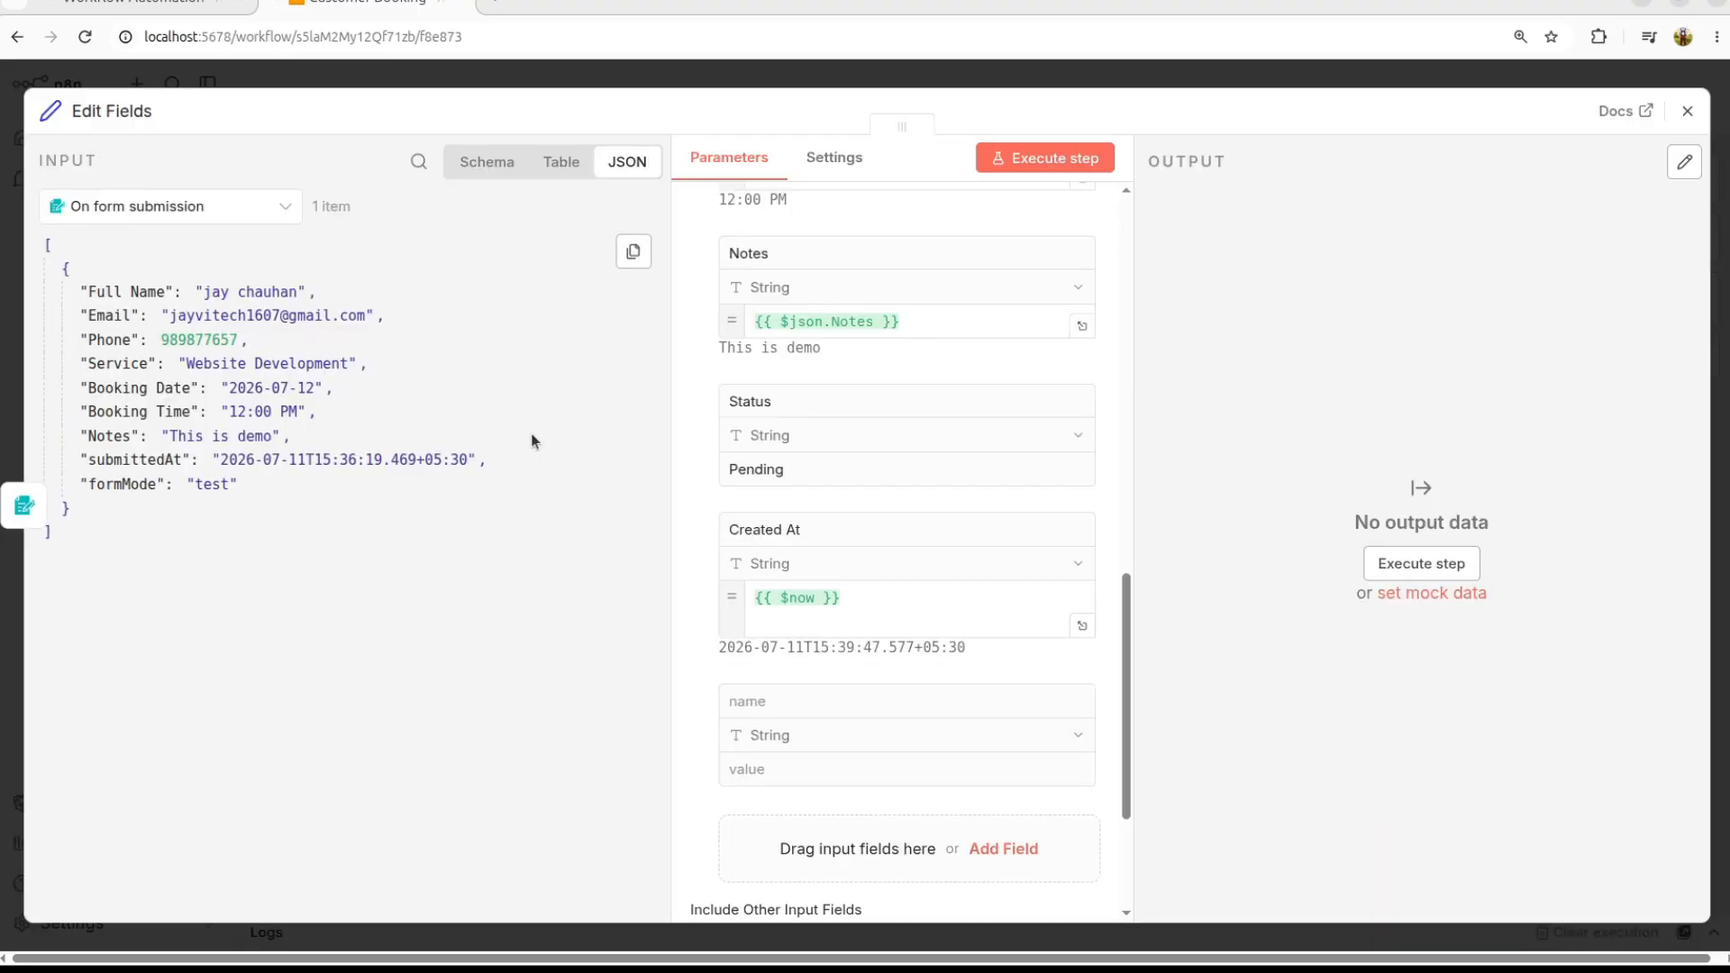
left_click(813, 620)
key("BackSpace")
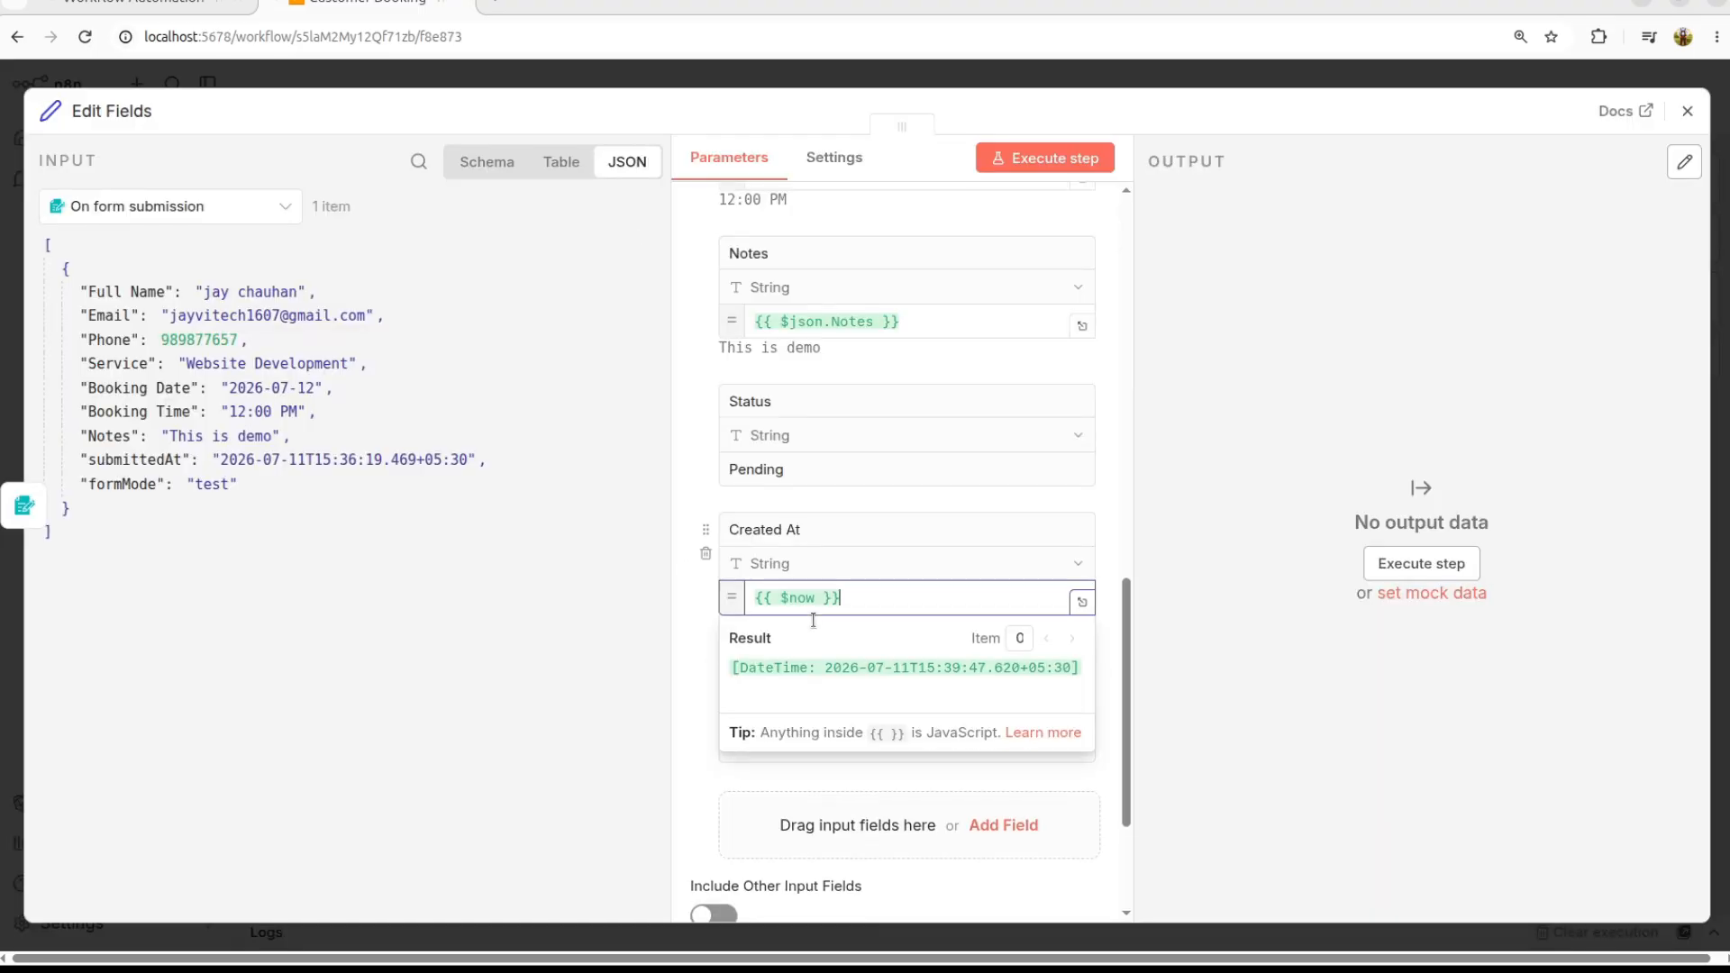
left_click(712, 688)
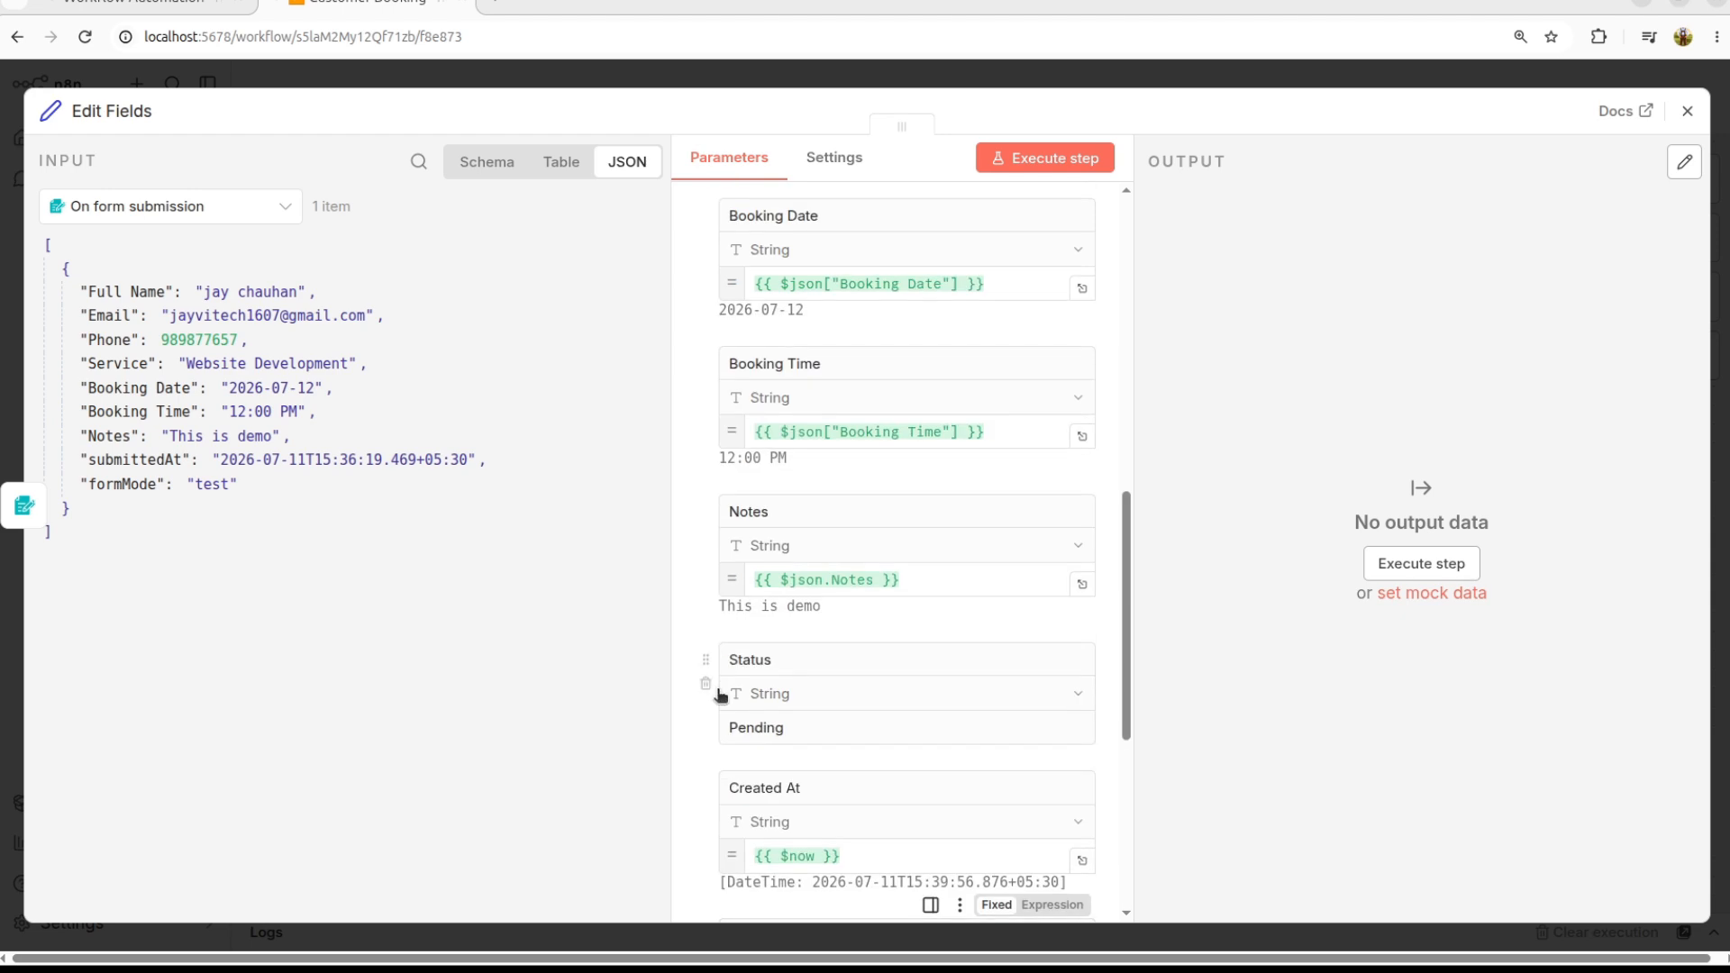
left_click(1041, 158)
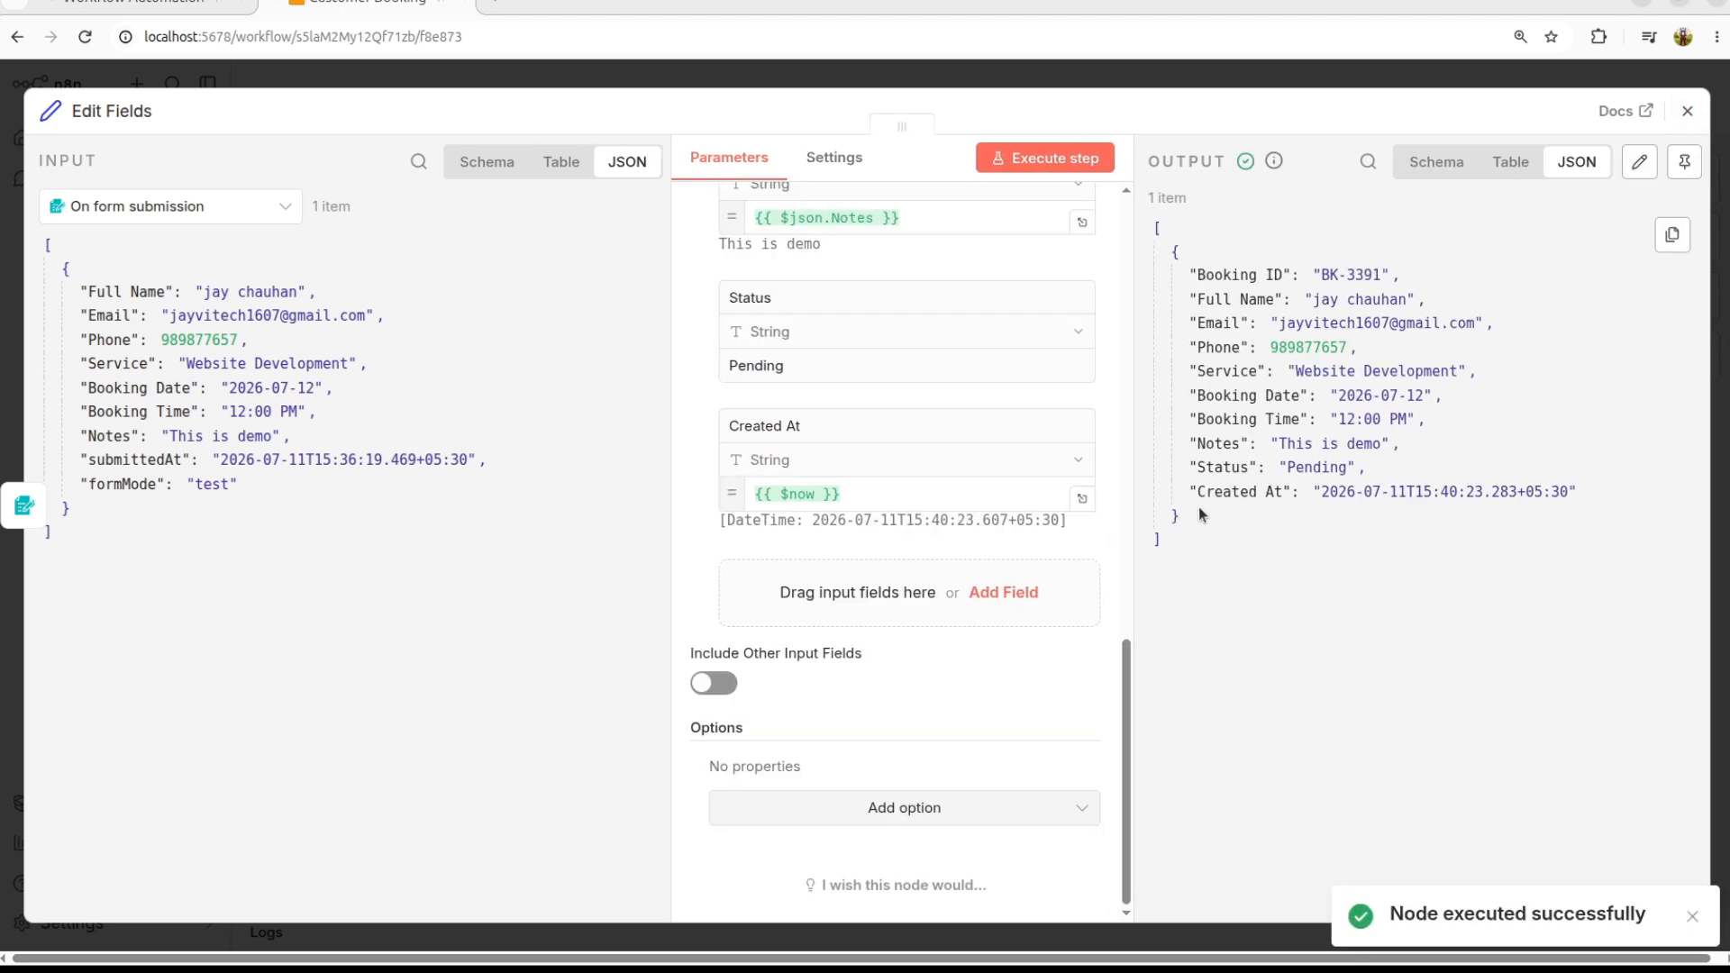
Step: Search 'air' and add an Airtable Create a record node after Edit Fields
left_click(1688, 112)
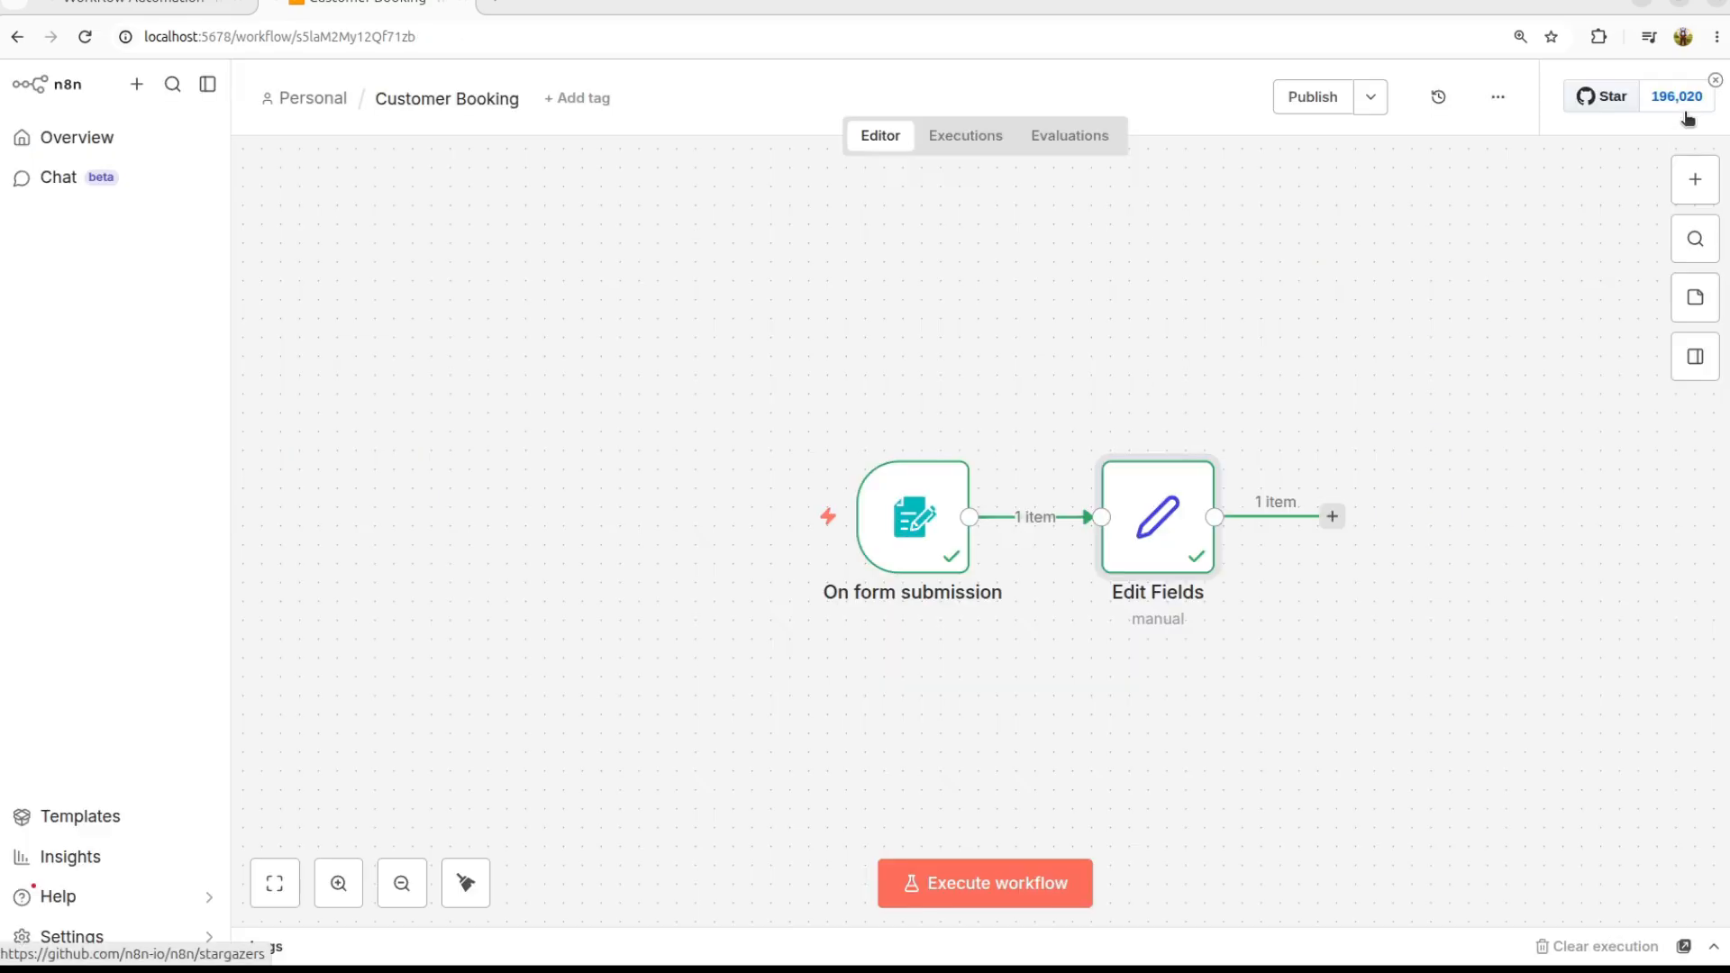
left_click_drag(967, 656, 906, 640)
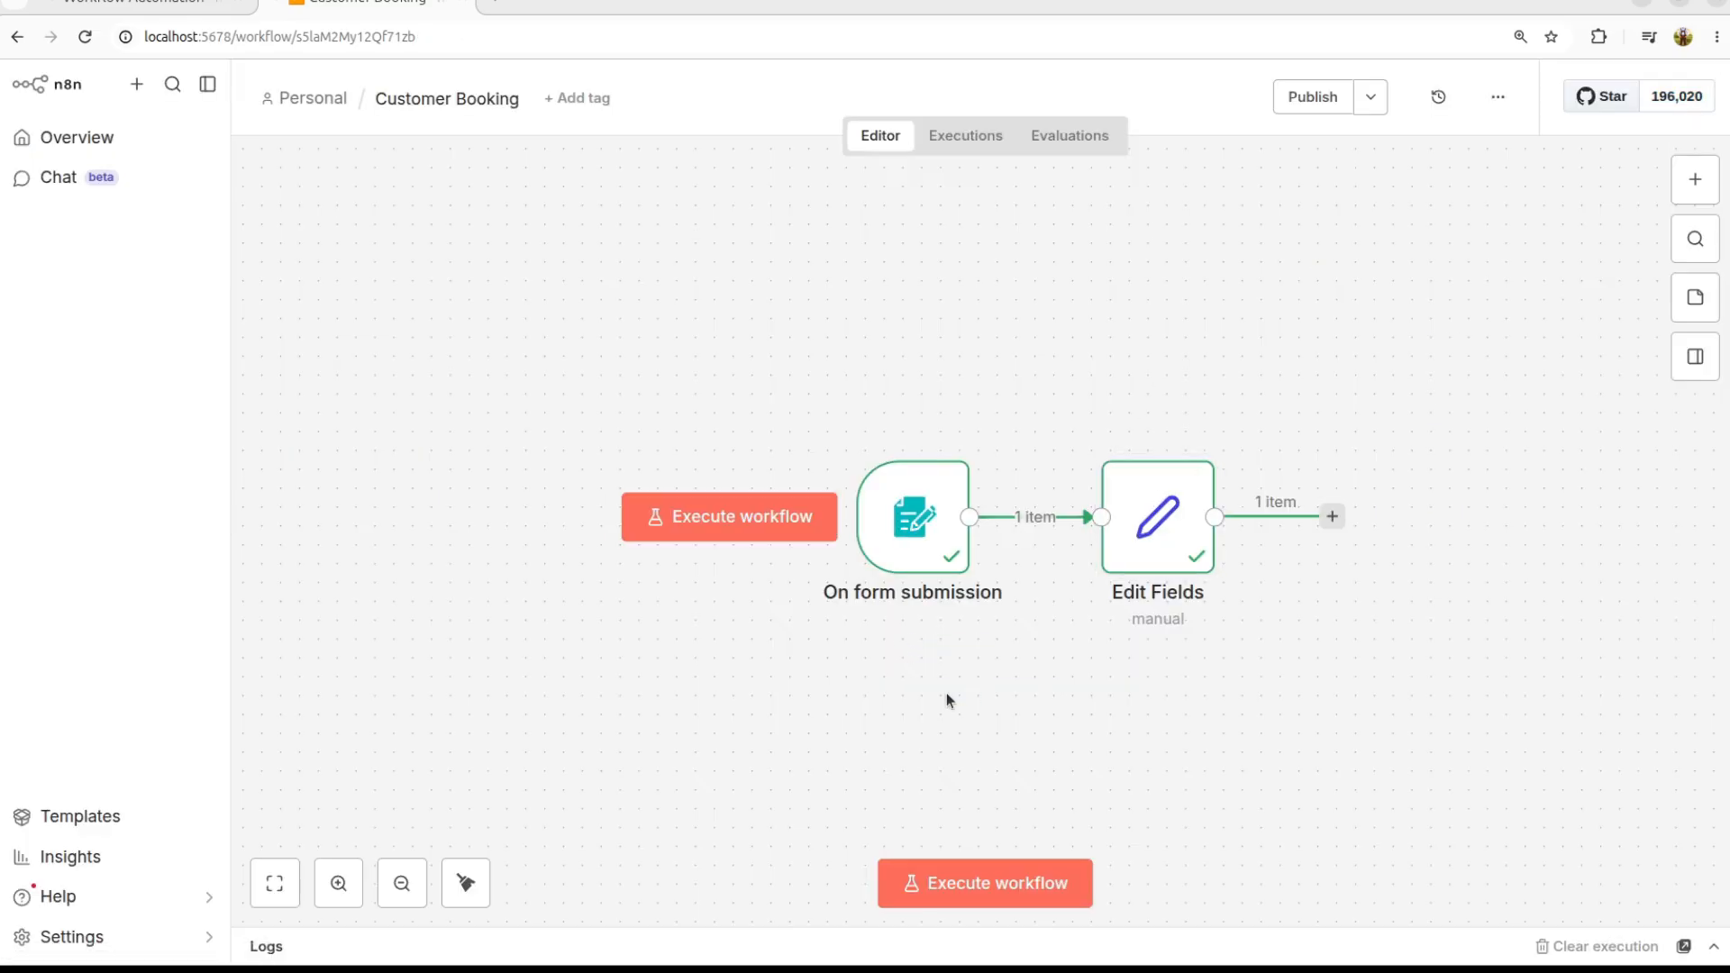
scroll(947, 694, "right", 3)
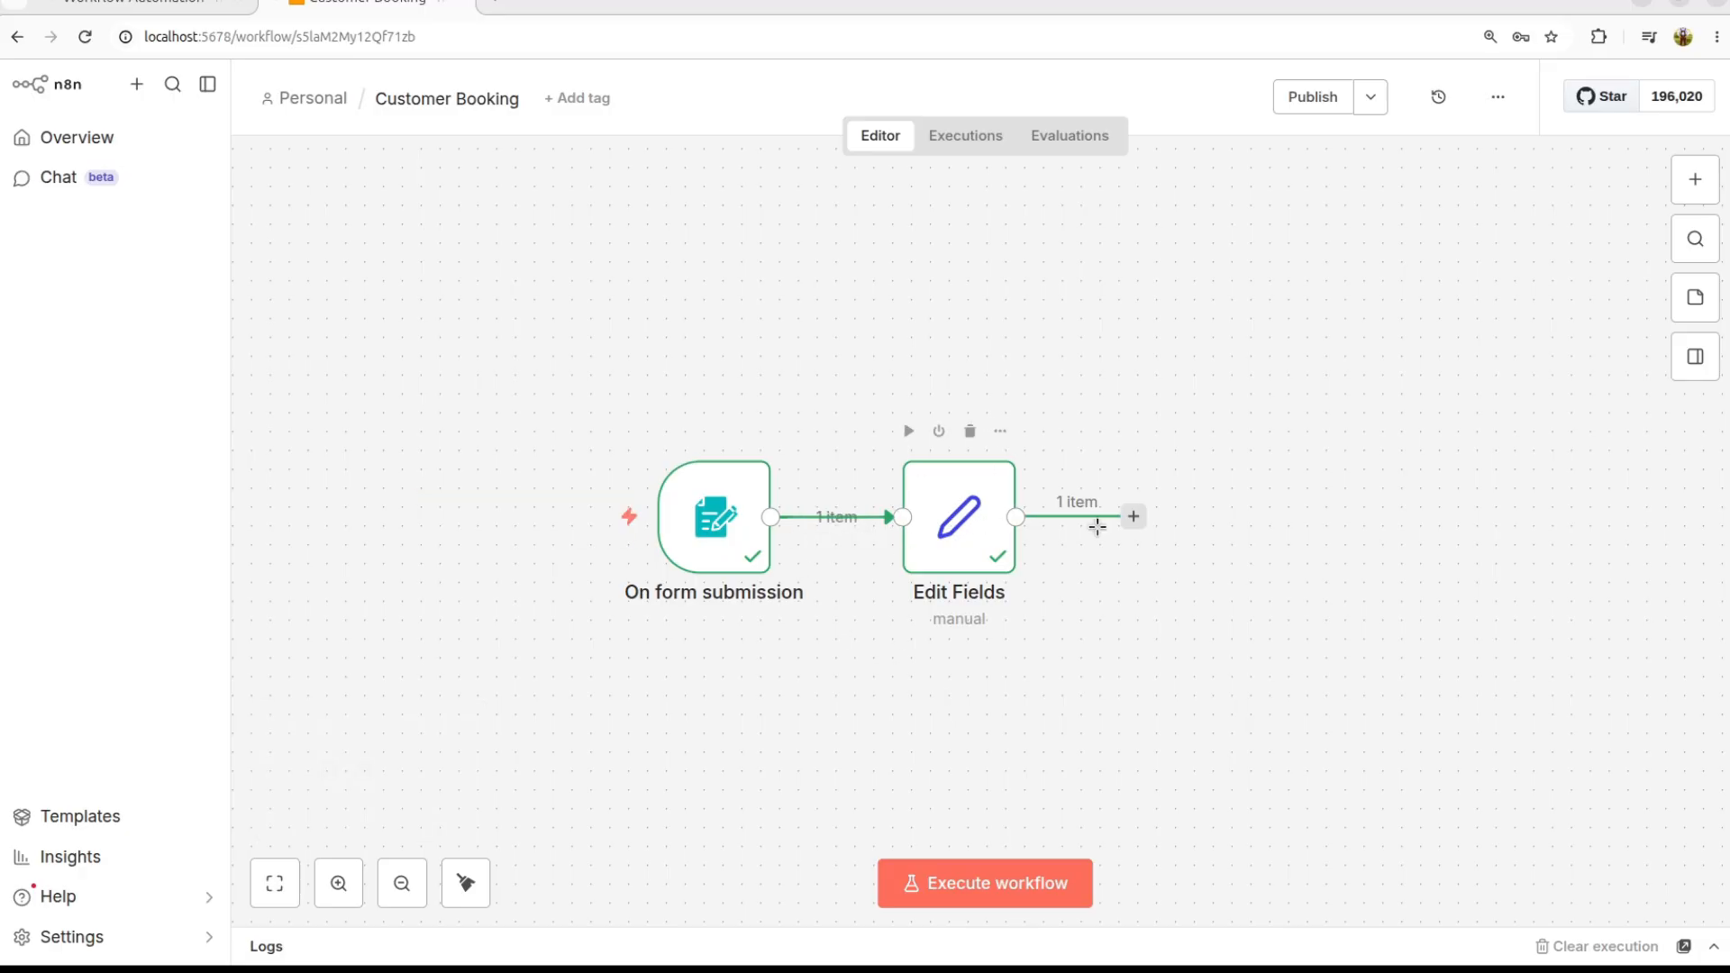
left_click(1133, 517)
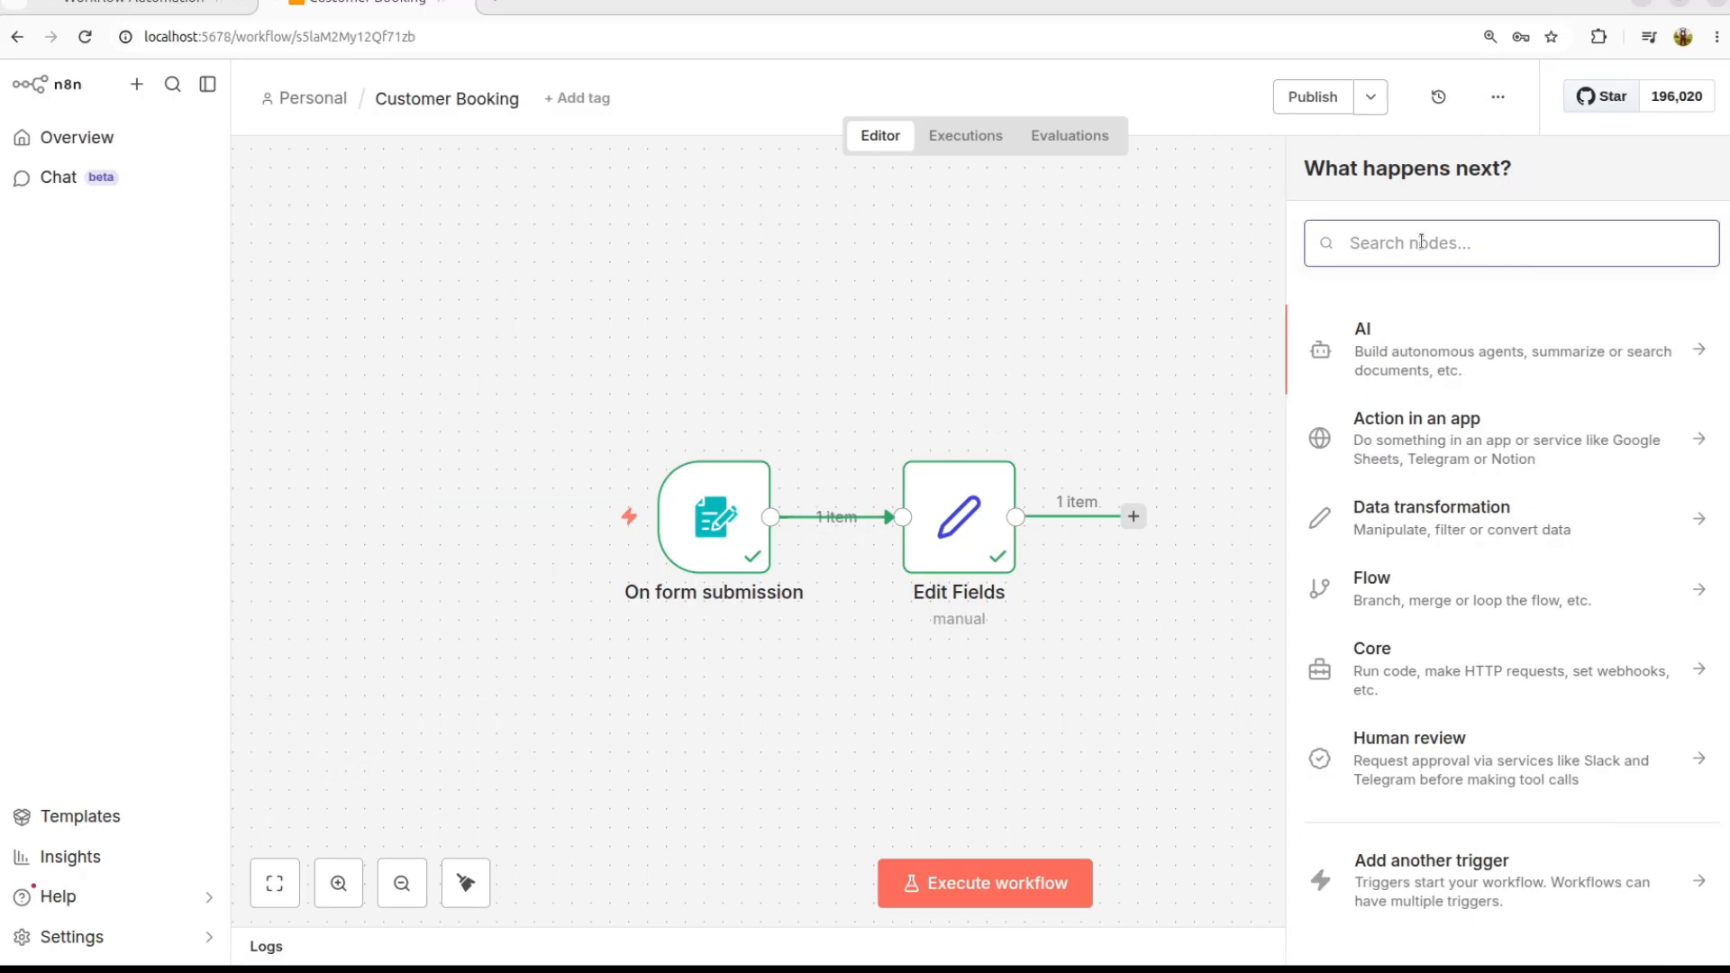
type("air")
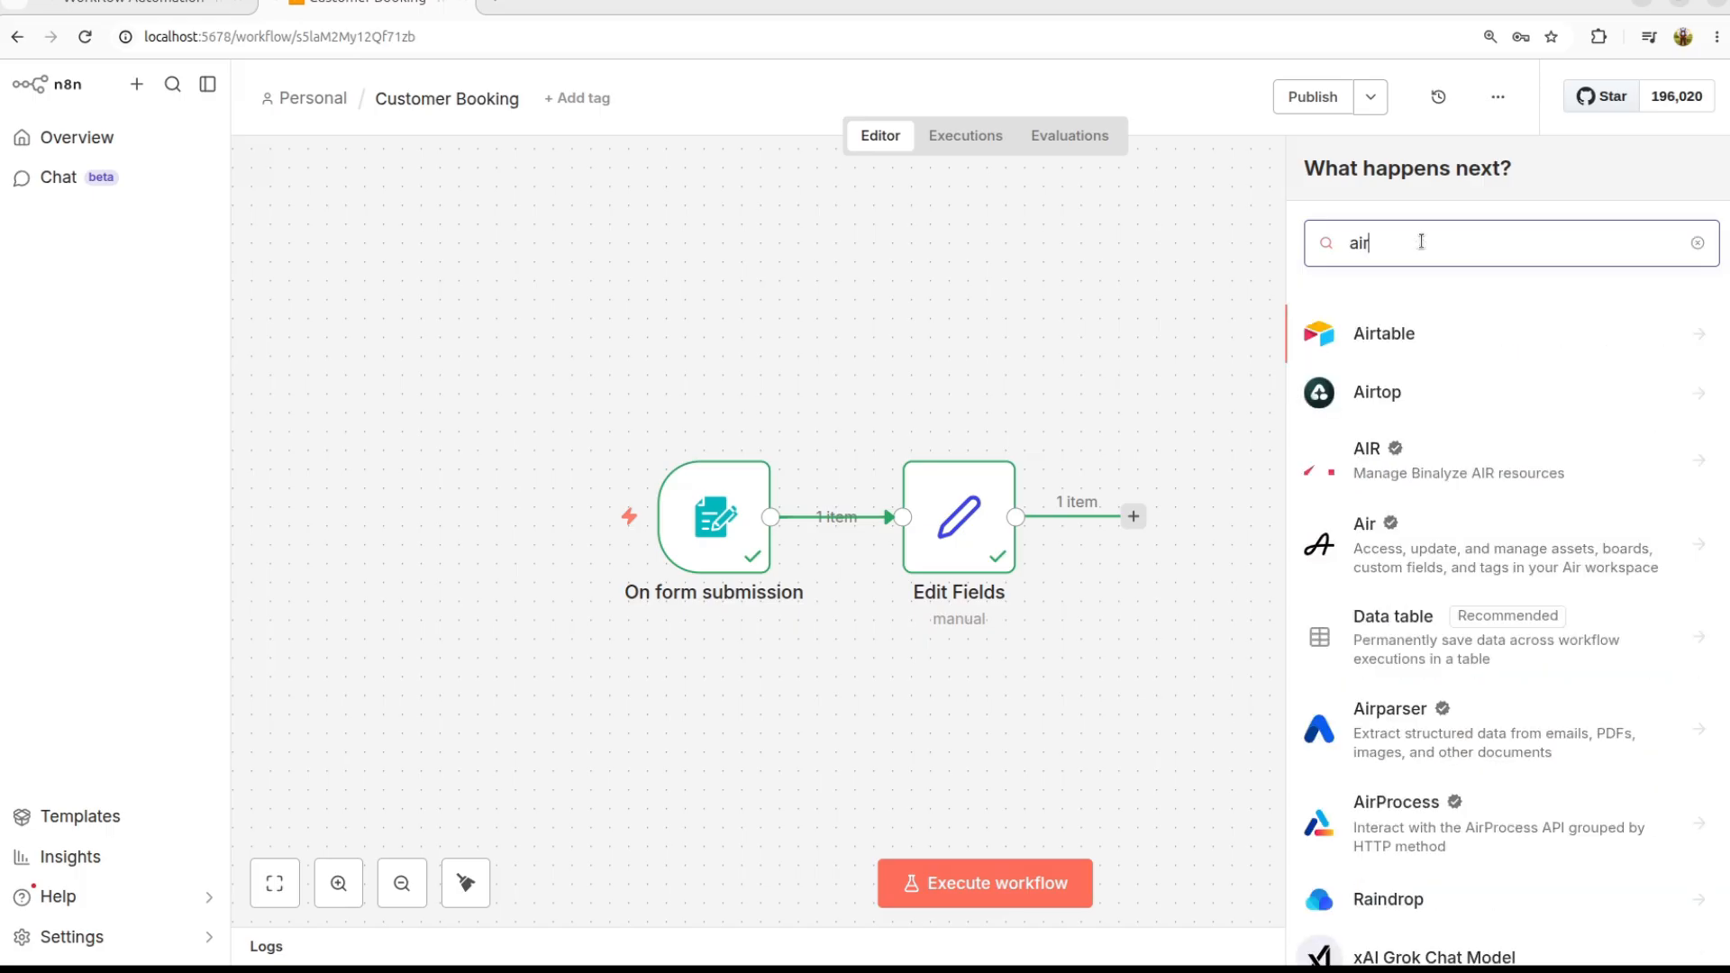
left_click(1392, 342)
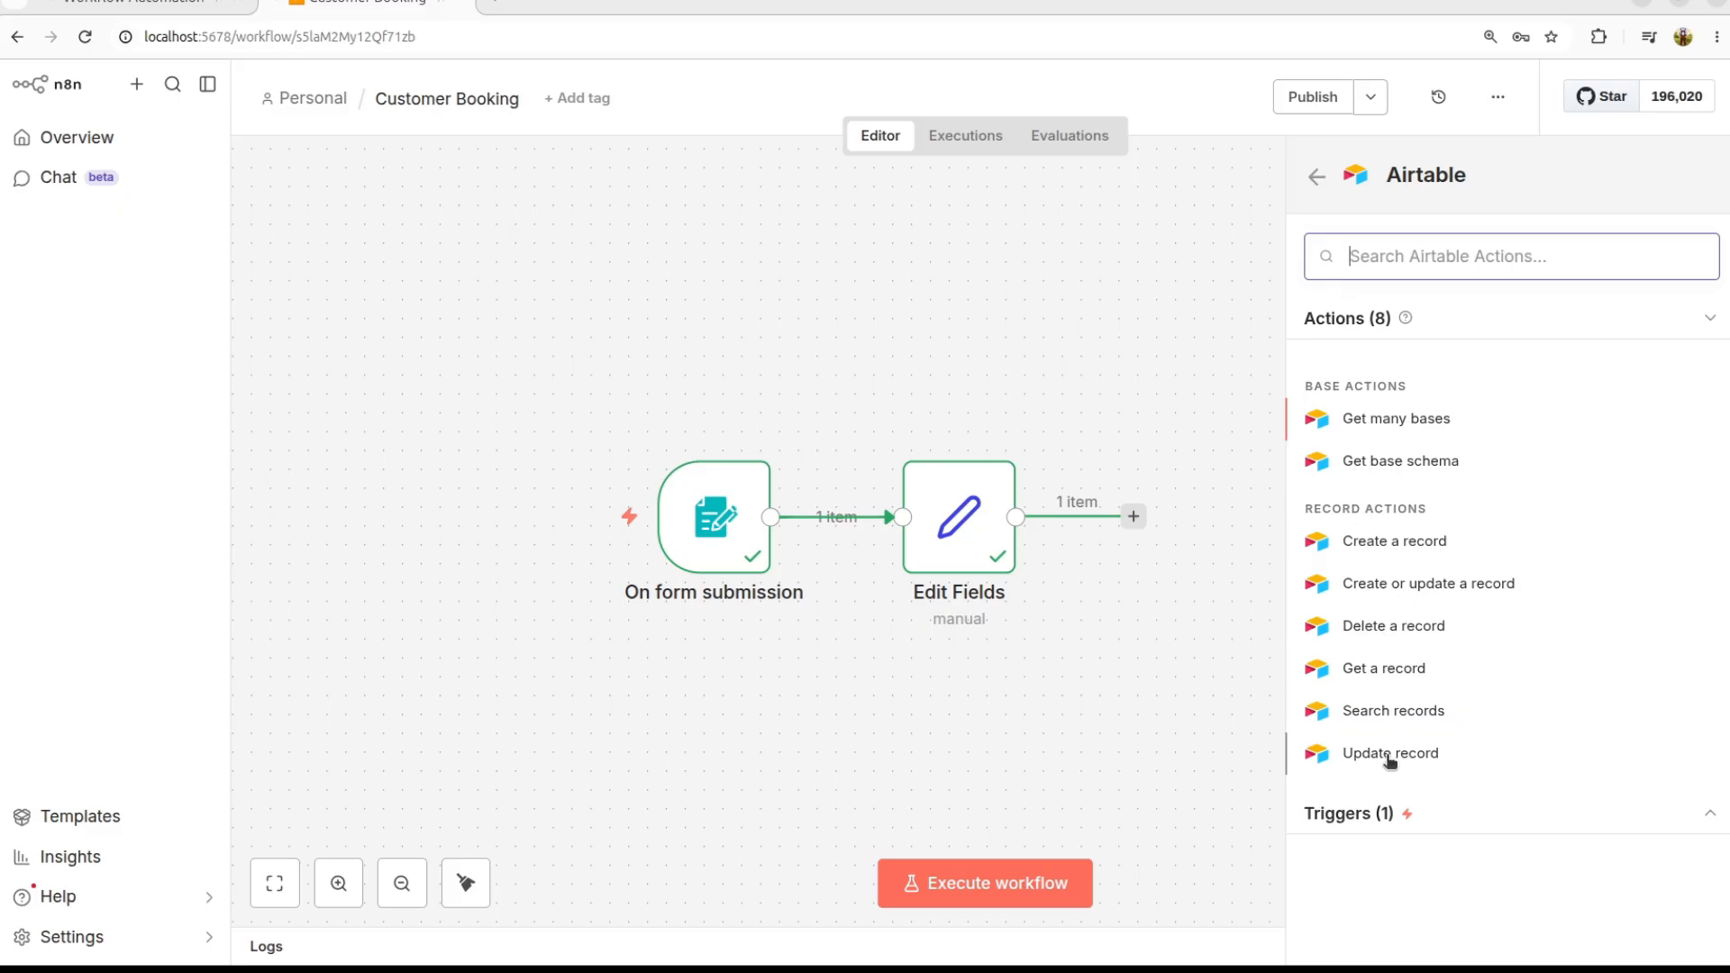
left_click(1388, 543)
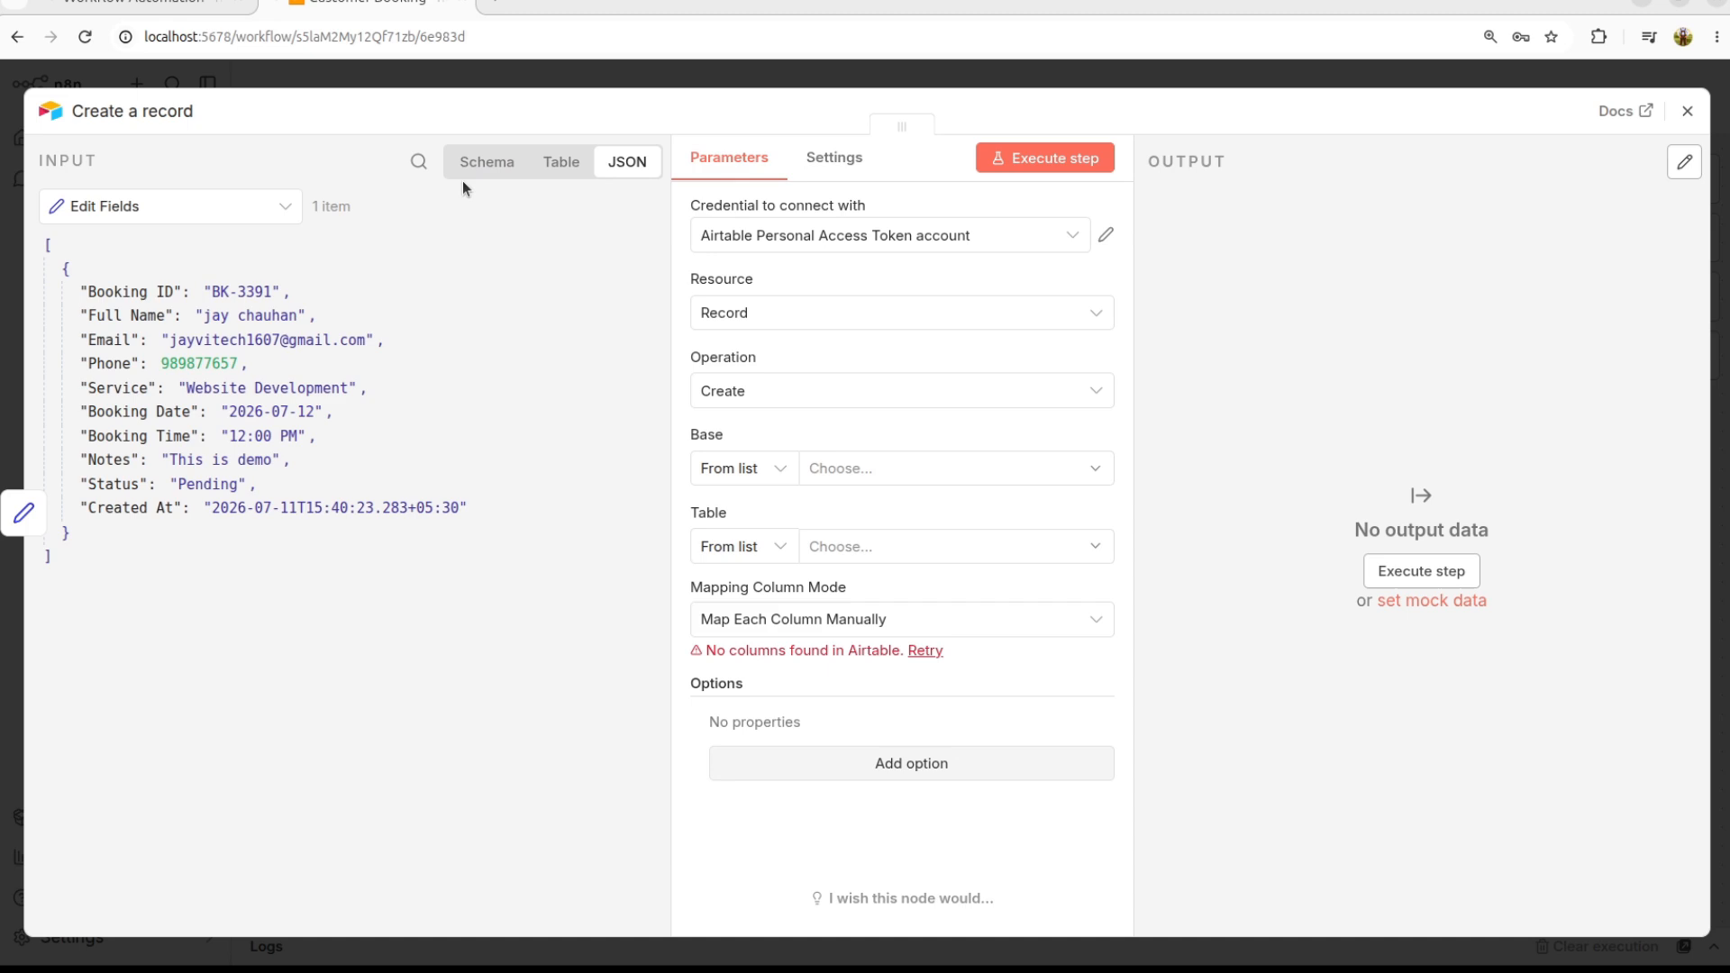
Step: Start a new Airtable credential and open its documentation page from the dialog
left_click(1043, 239)
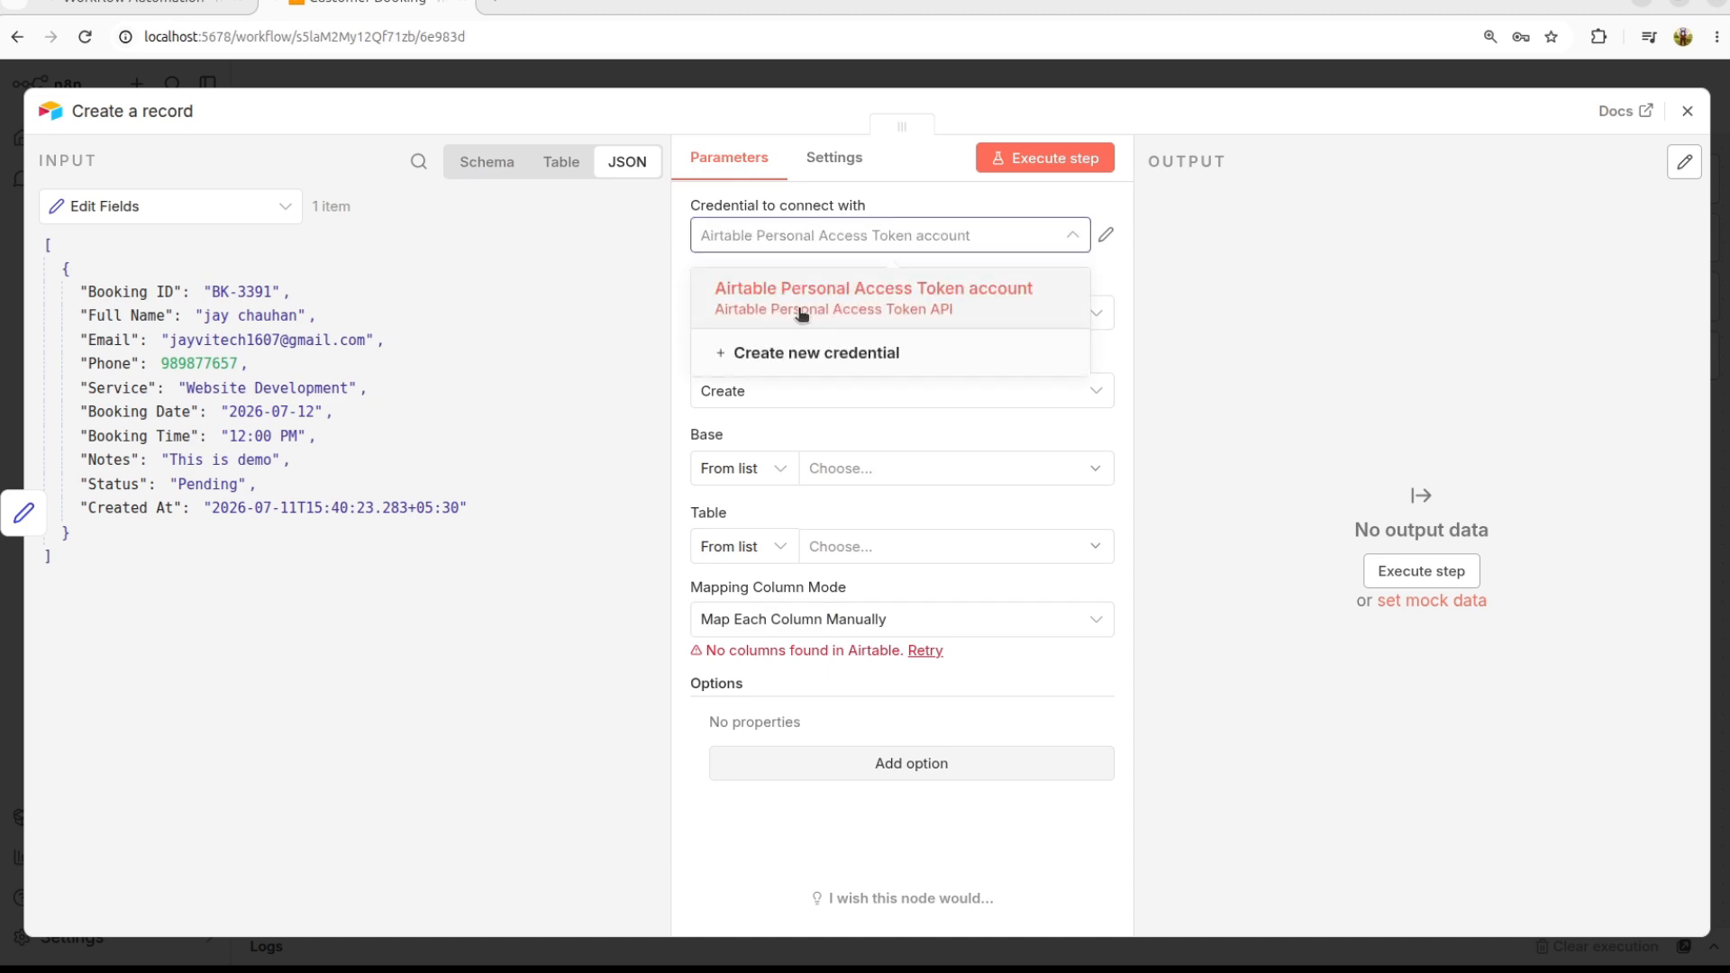
left_click(1229, 338)
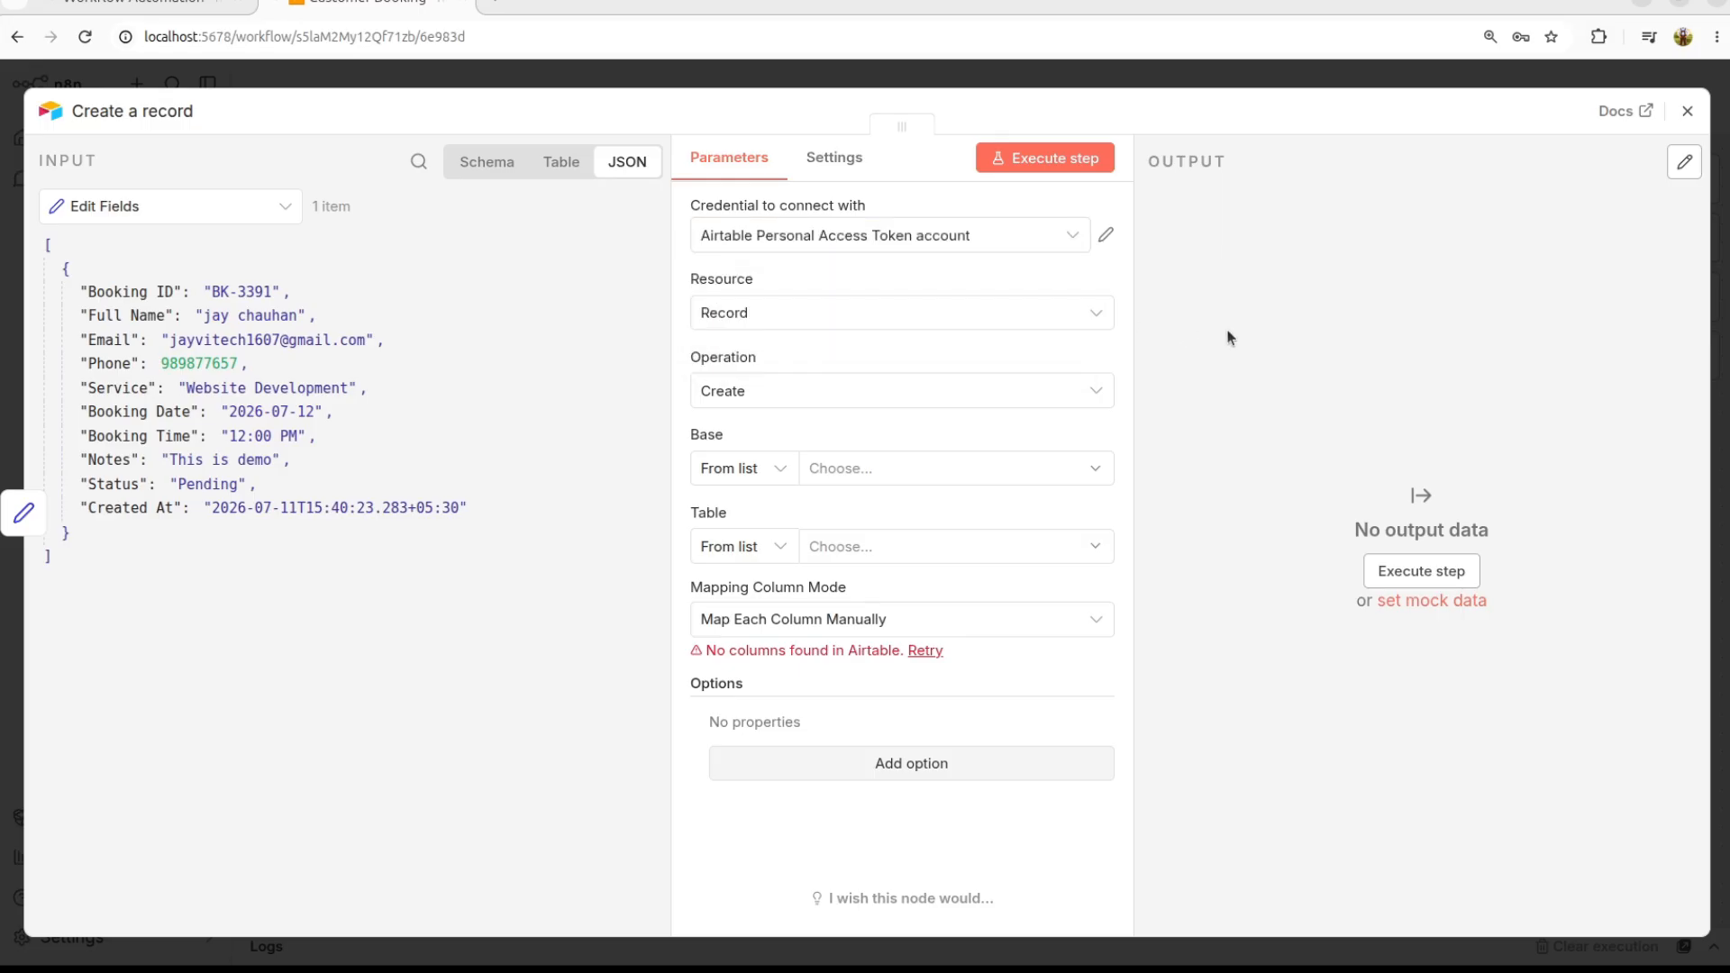
left_click(867, 235)
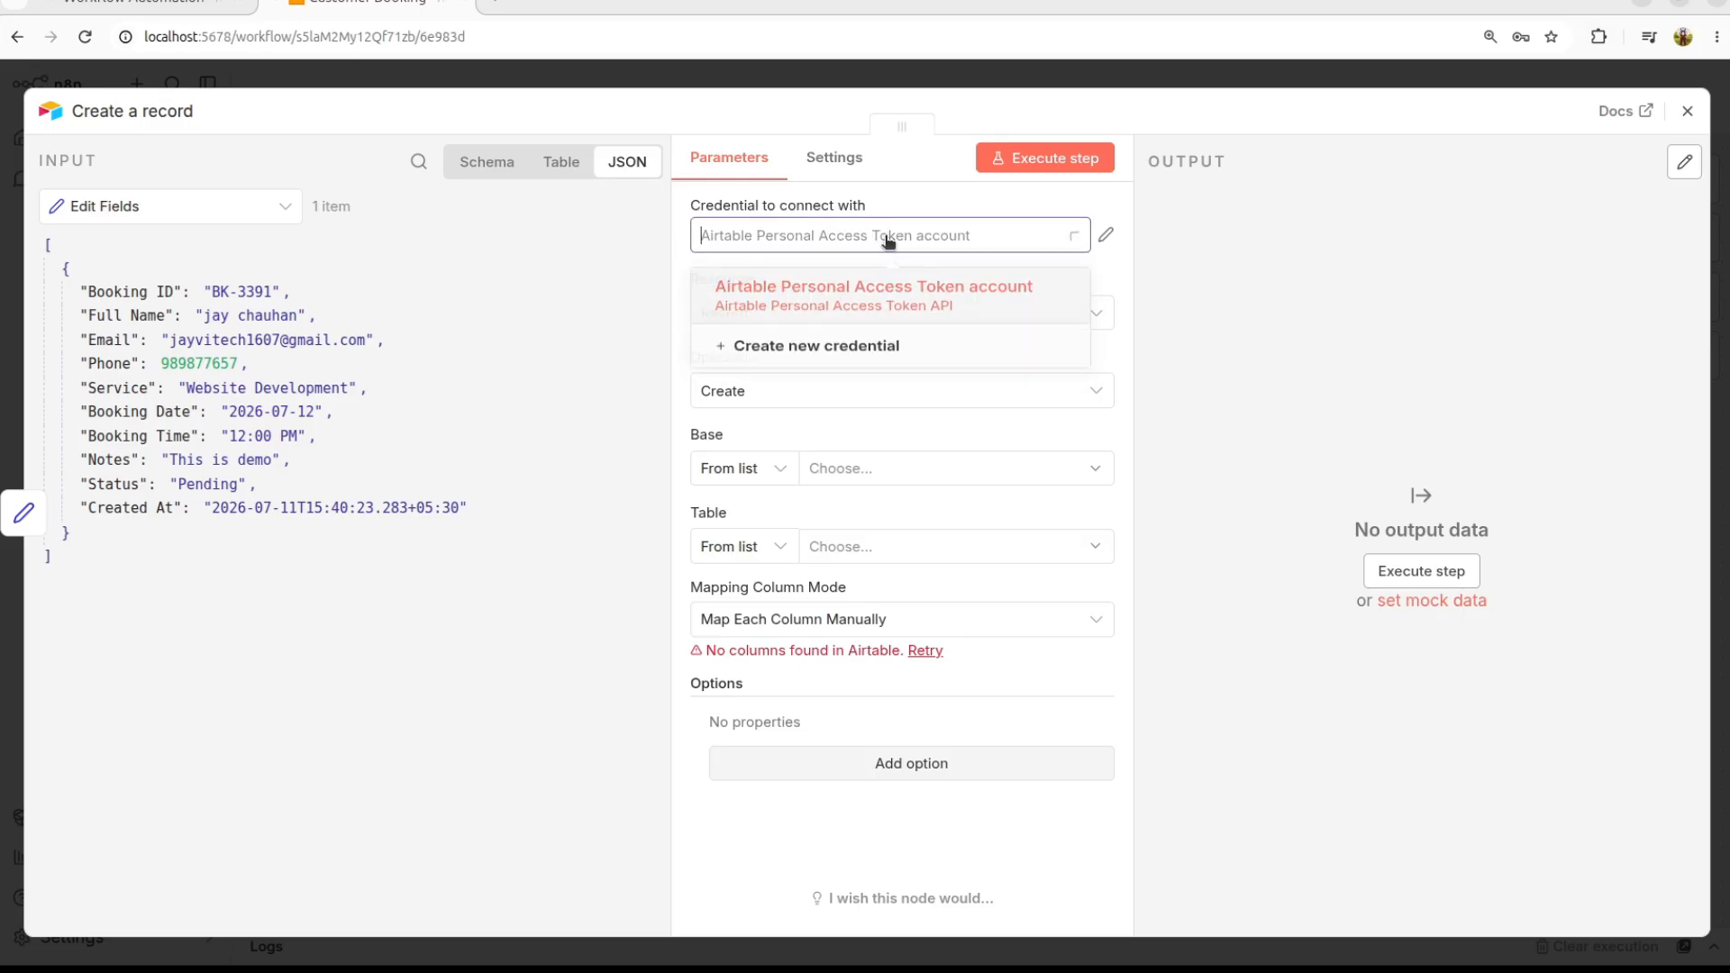
left_click(828, 359)
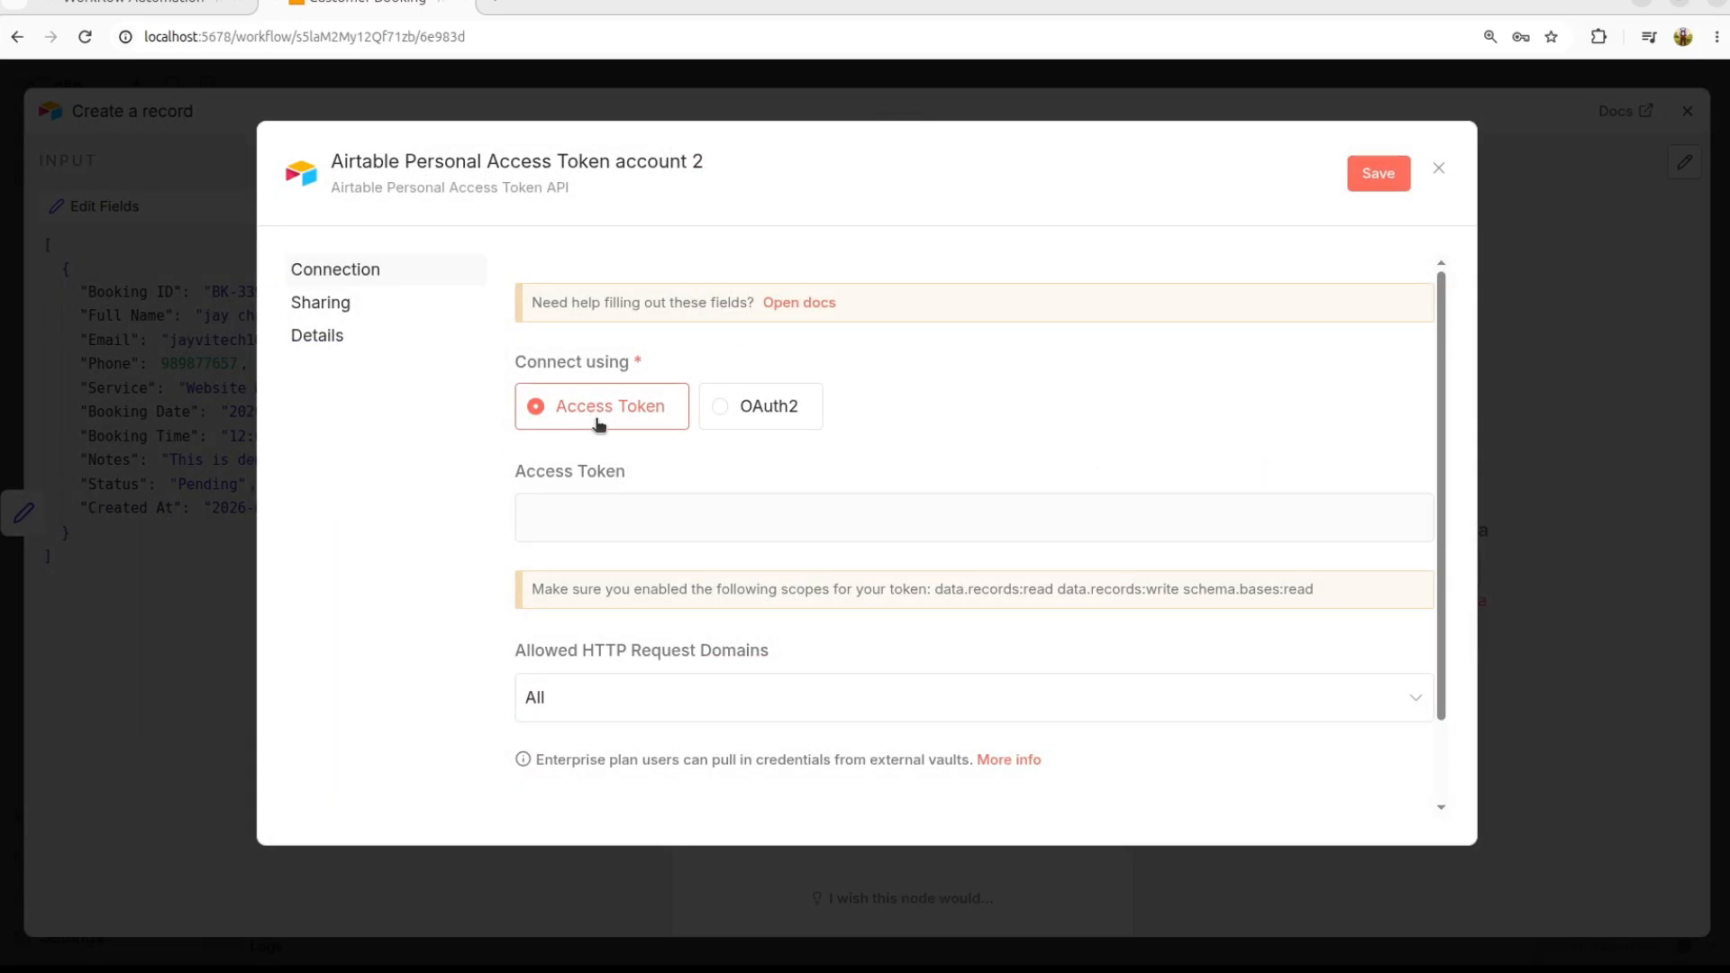
left_click(814, 303)
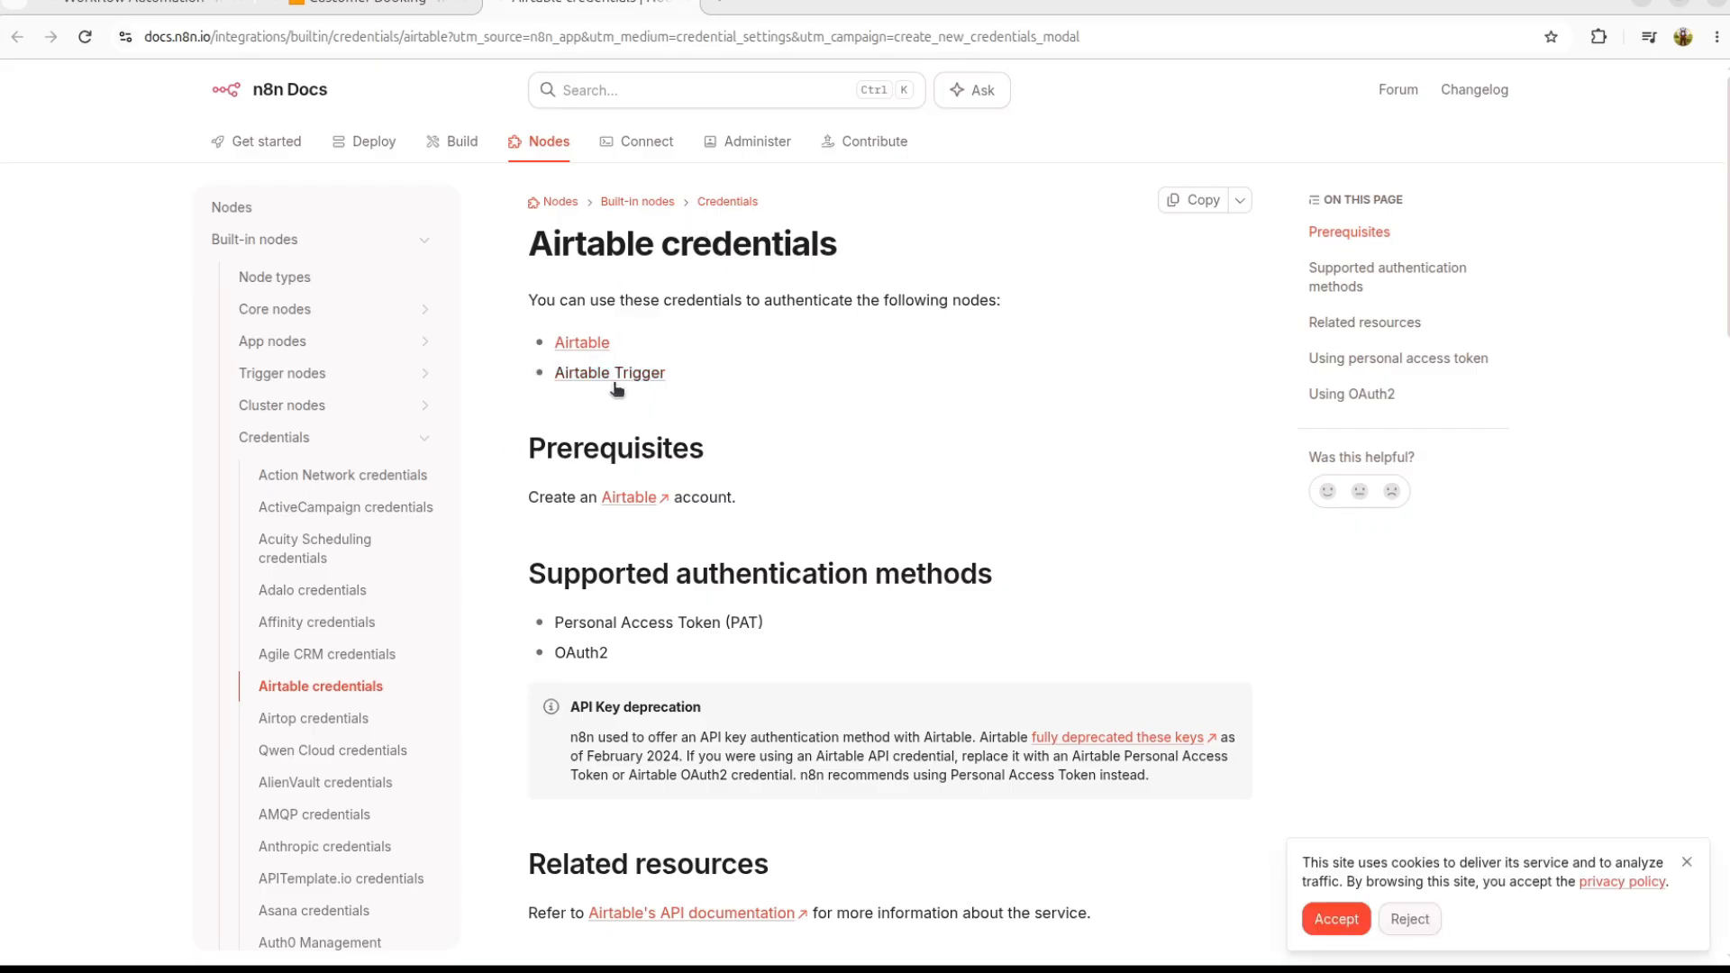
Step: Follow the Airtable link under Prerequisites to open airtable.com in a new tab
scroll(640, 745, "down", 20)
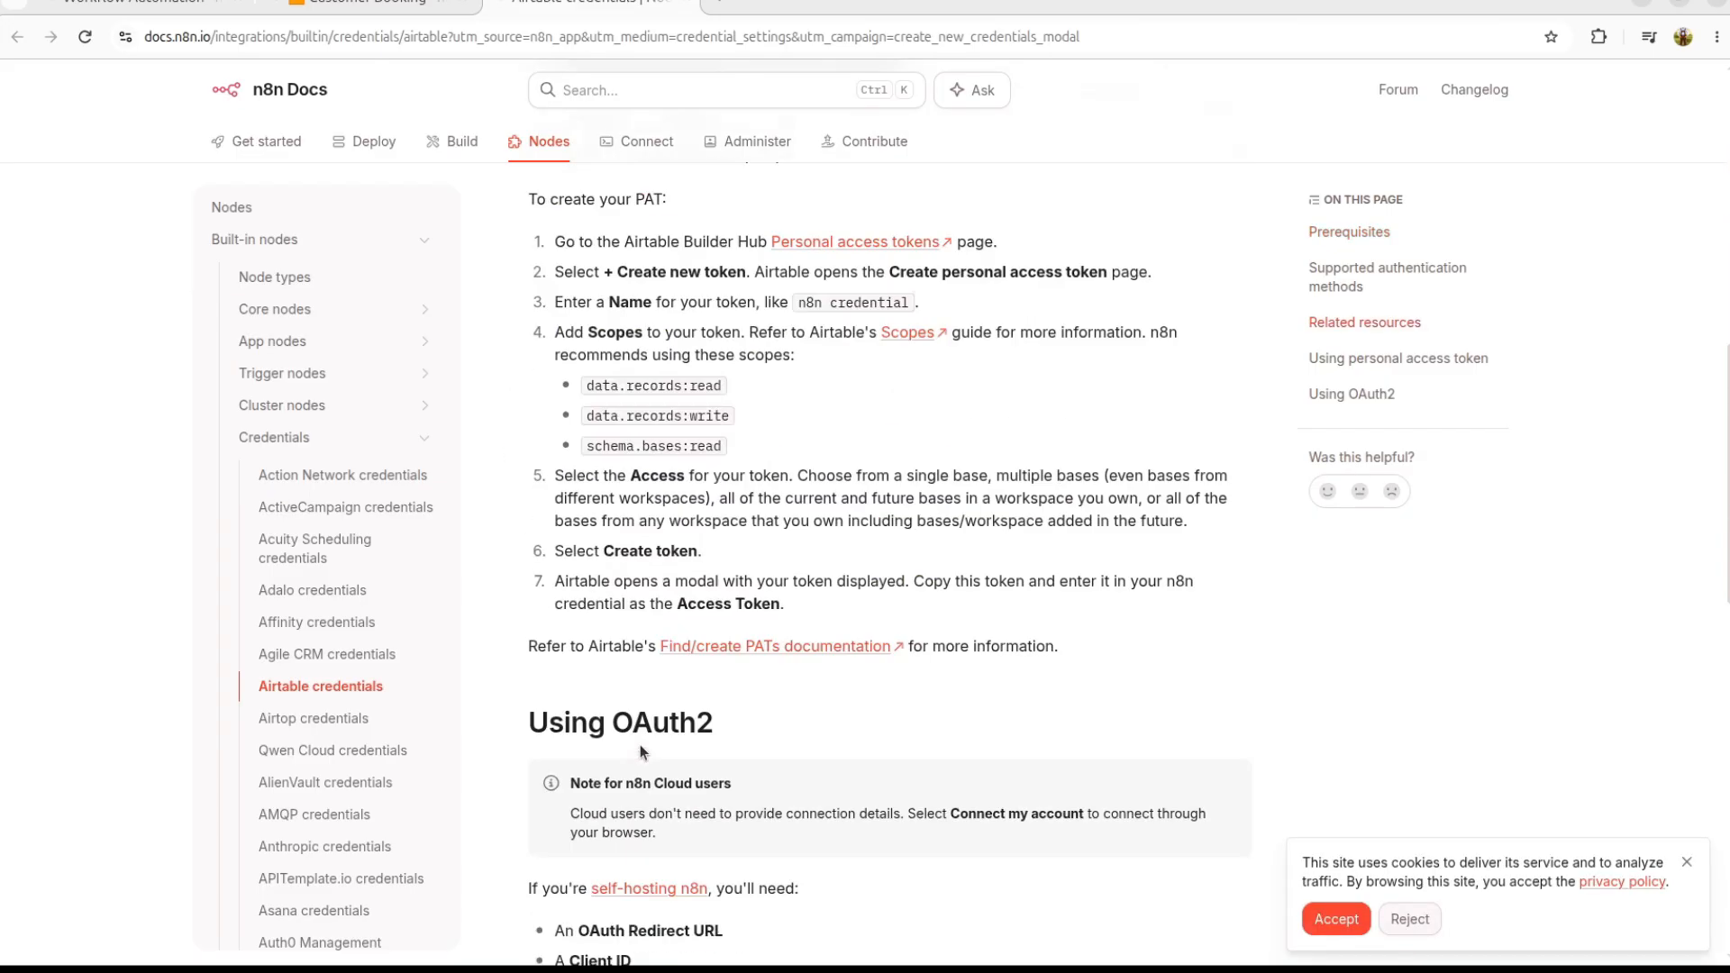
scroll(640, 745, "up", 16)
scroll(642, 751, "up", 5)
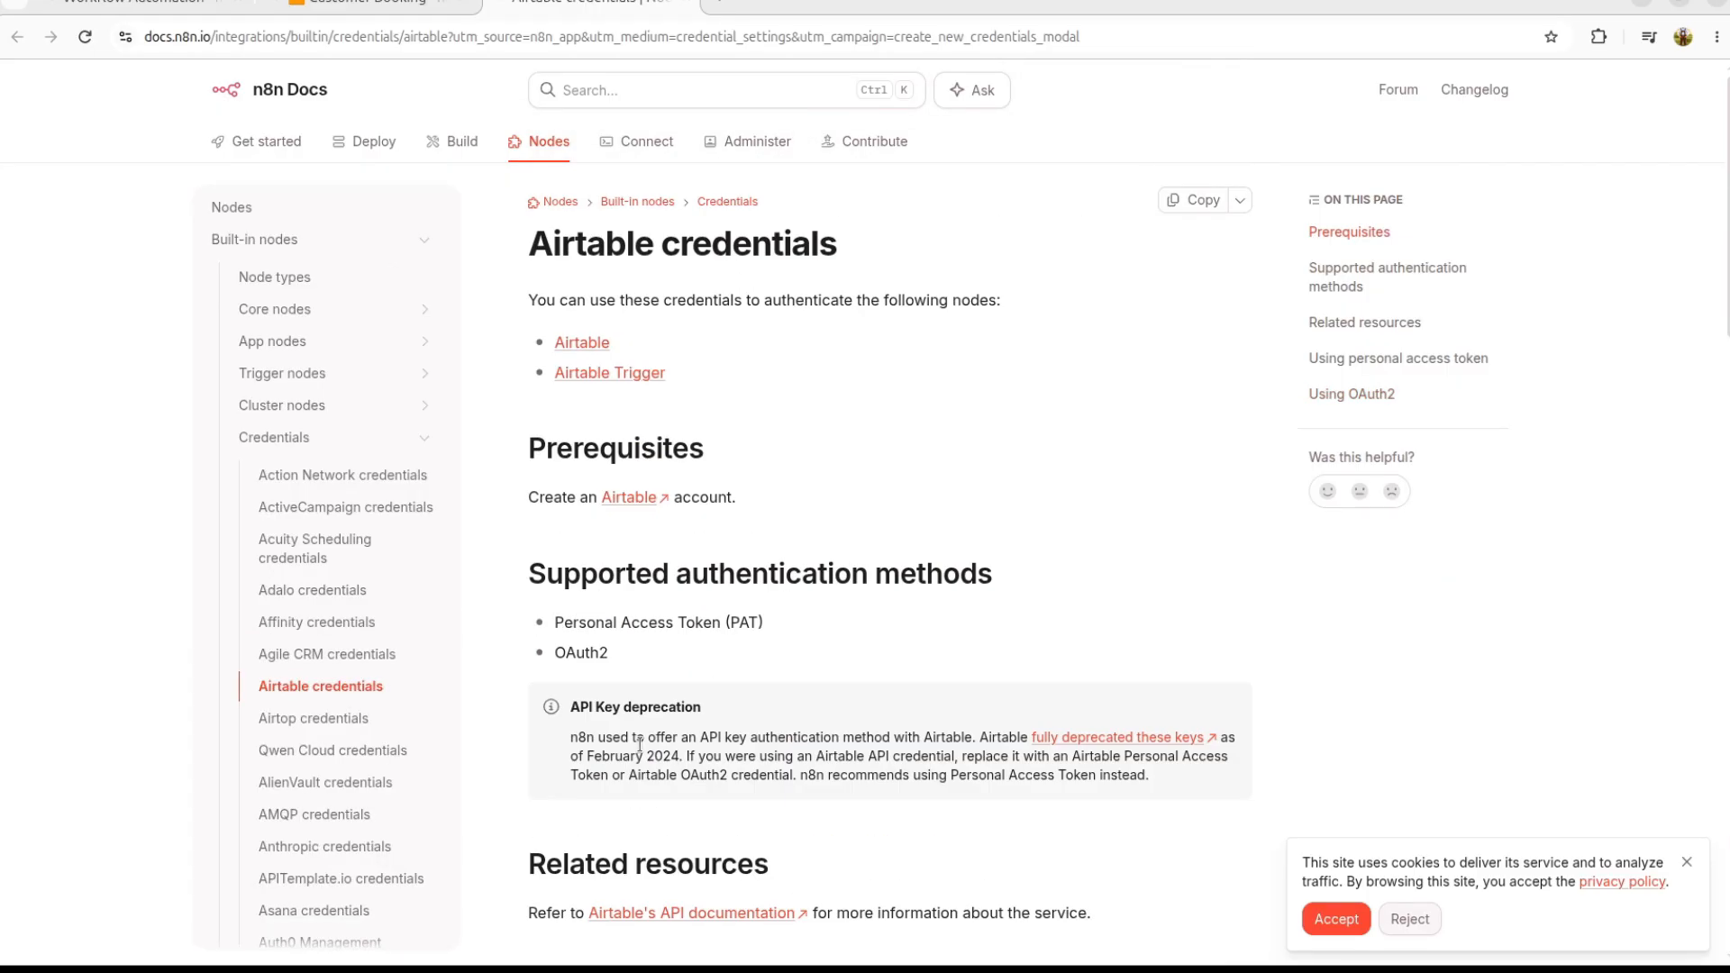
triple_click(568, 503)
left_click(662, 535)
left_click(621, 498)
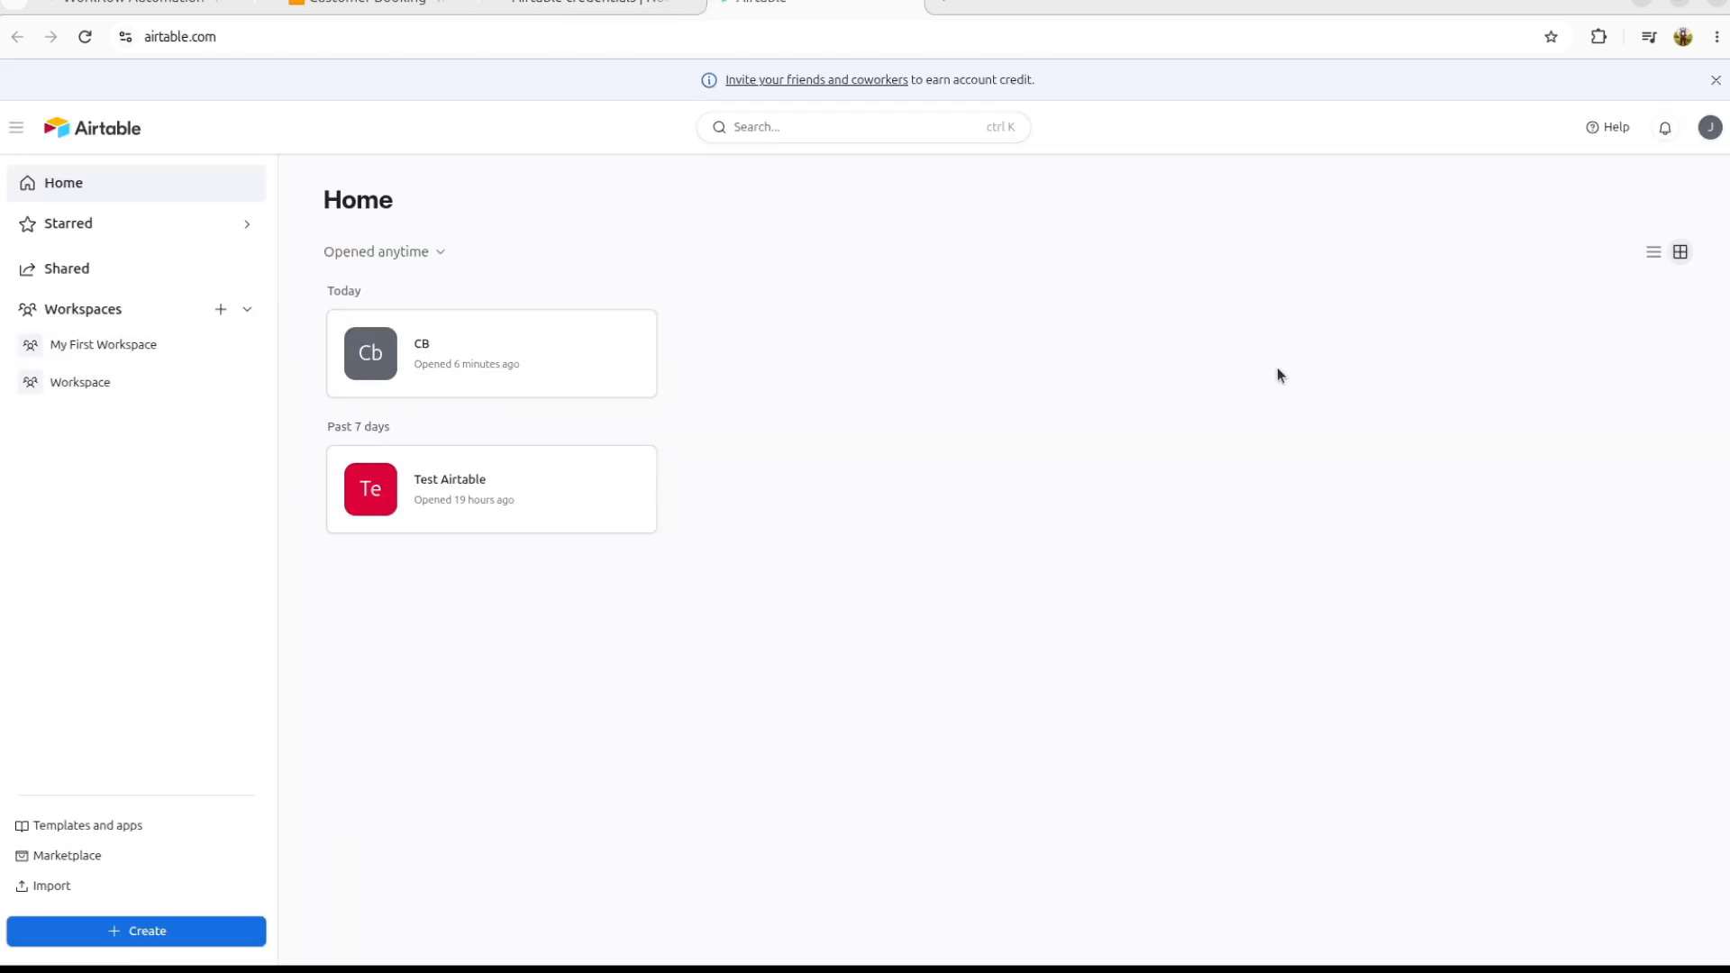
Step: Create a blank base in My First Workspace named Customer Bookings
left_click(117, 352)
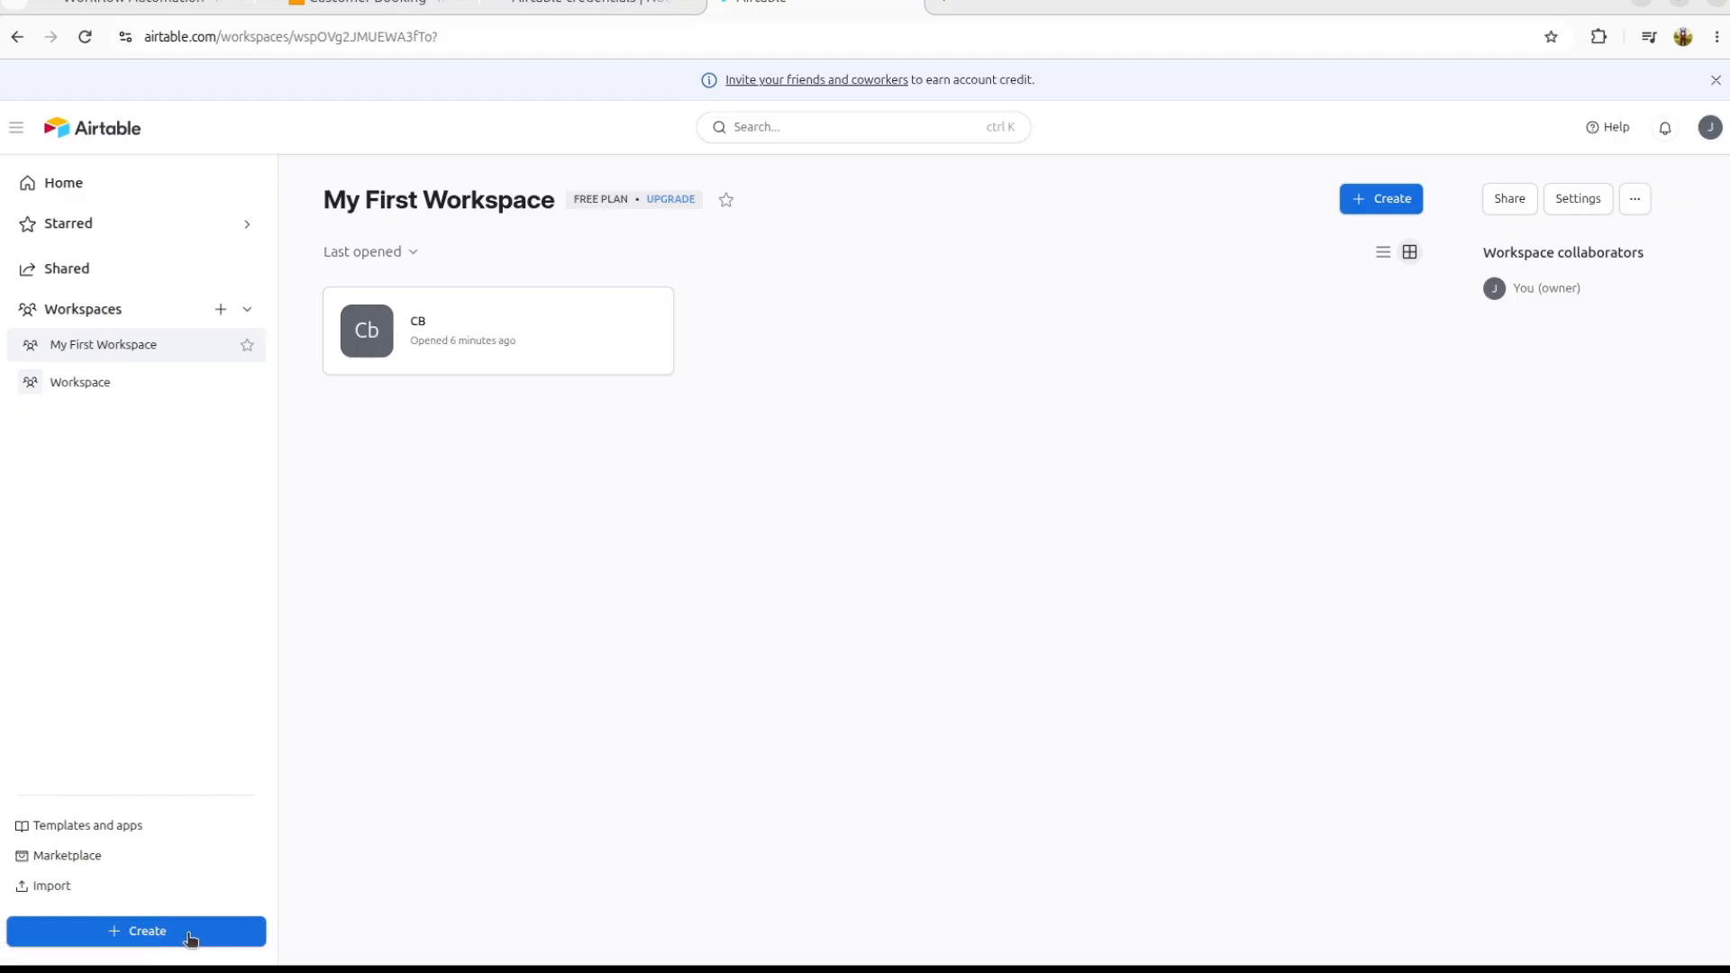
left_click(1391, 205)
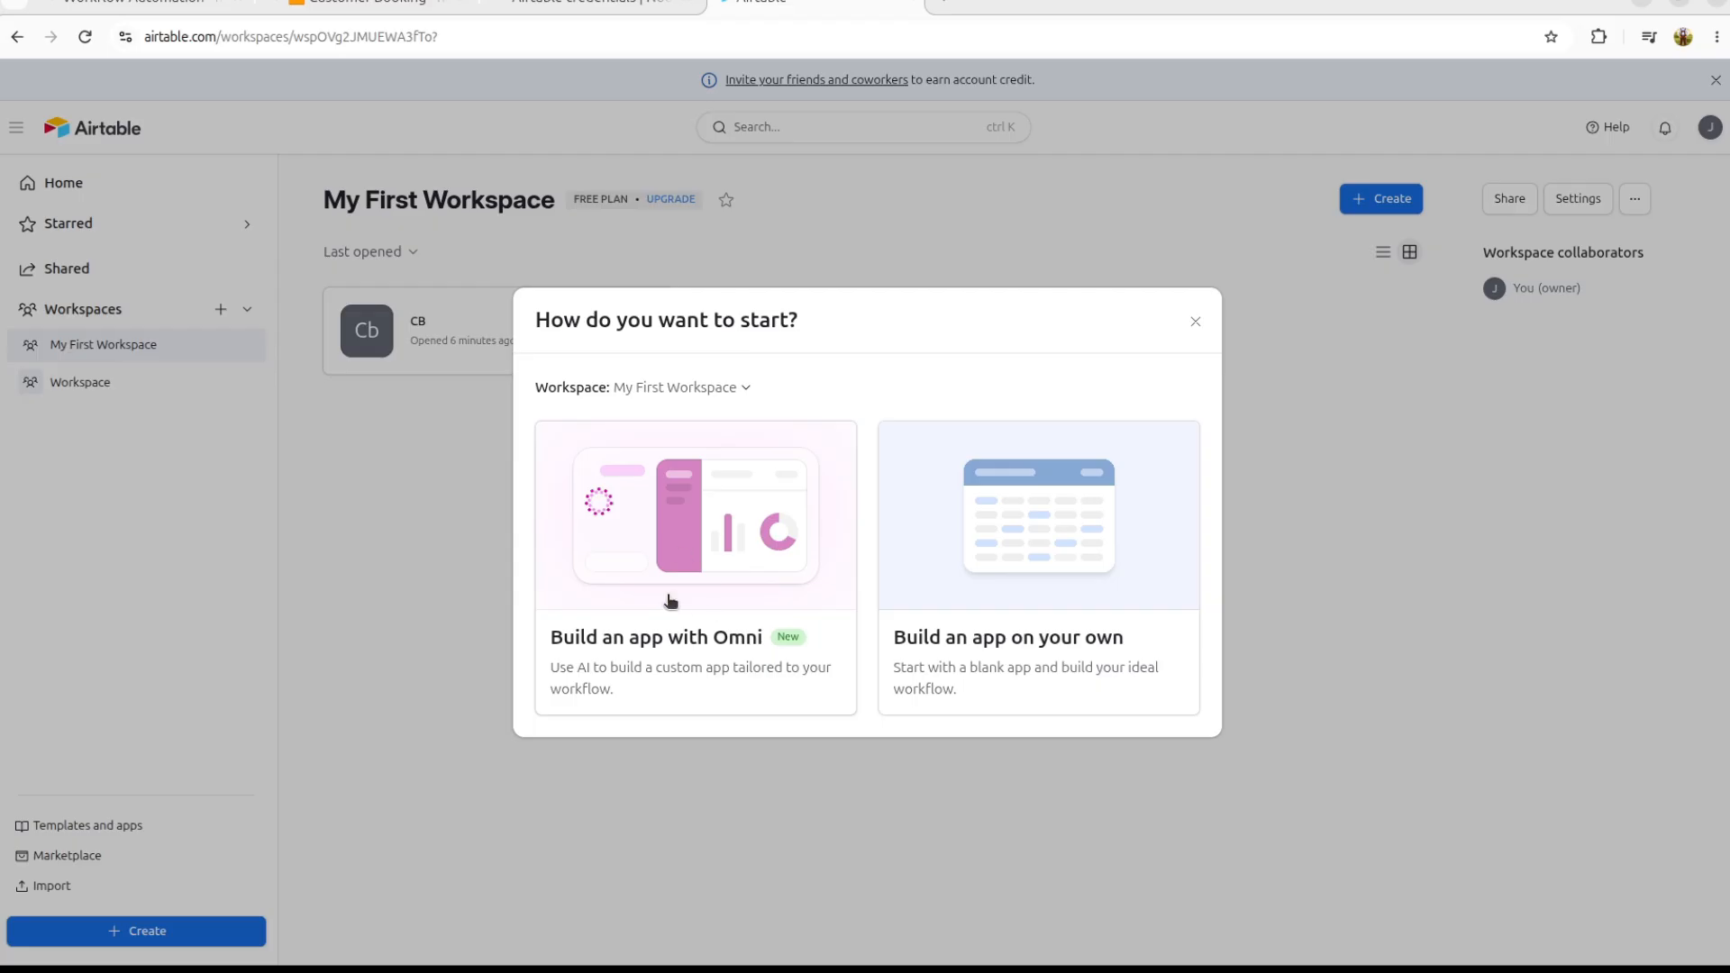
left_click(1046, 556)
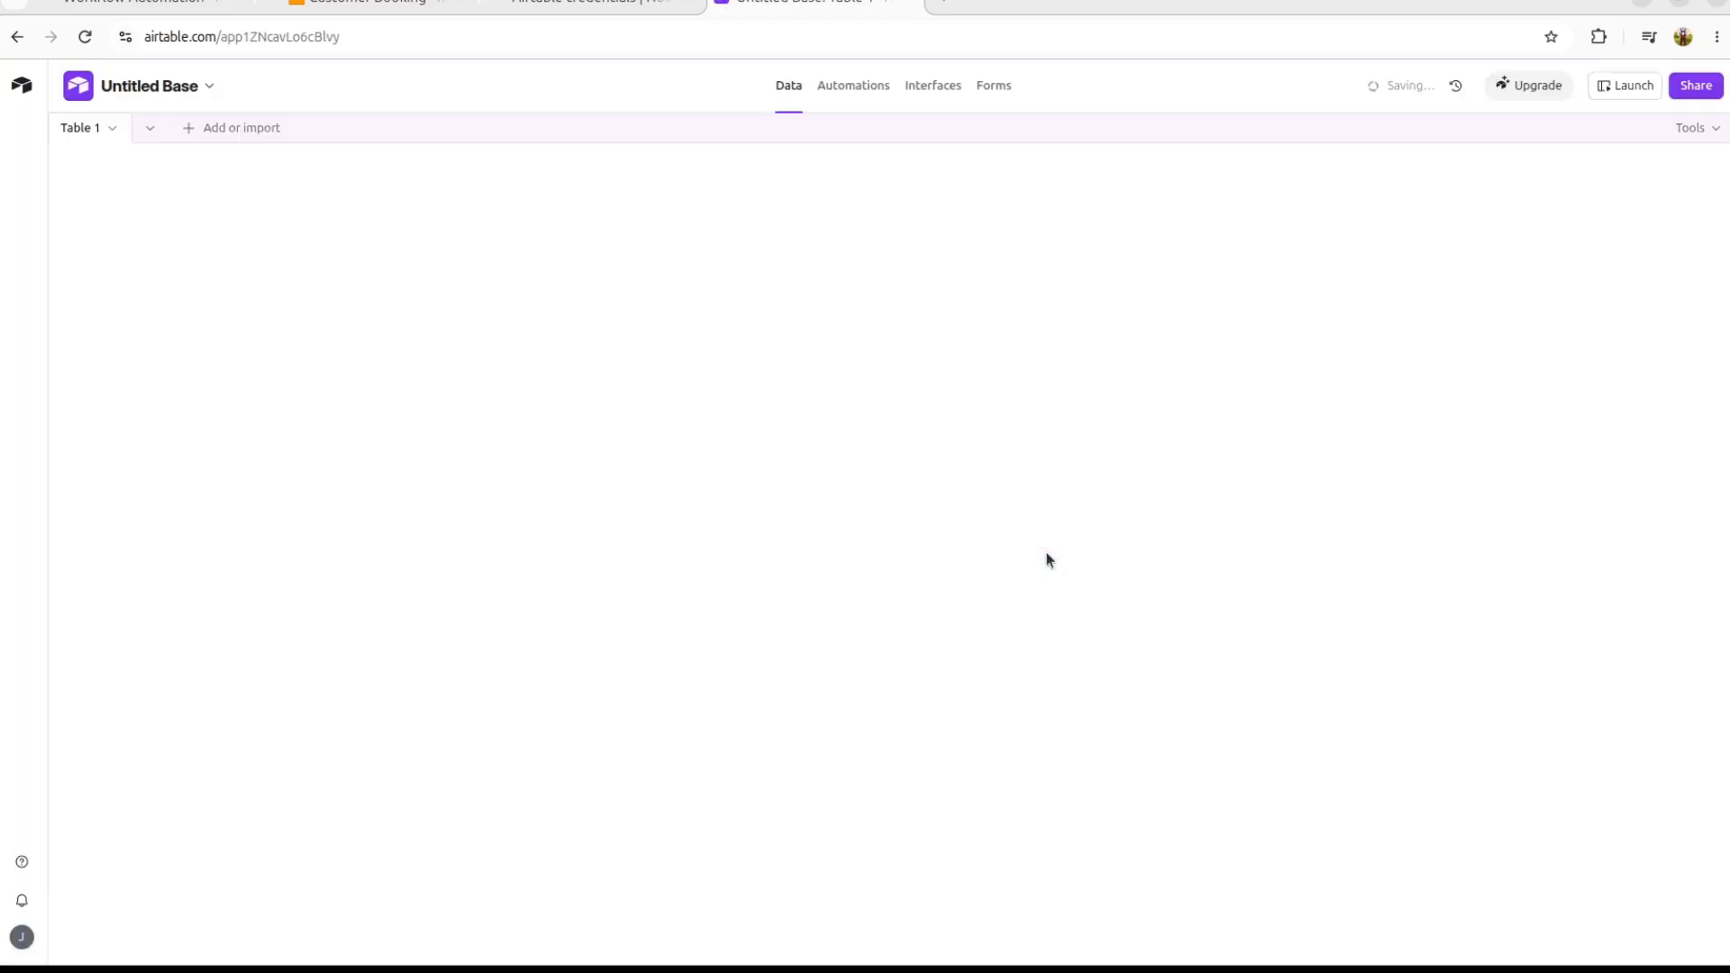
left_click(132, 90)
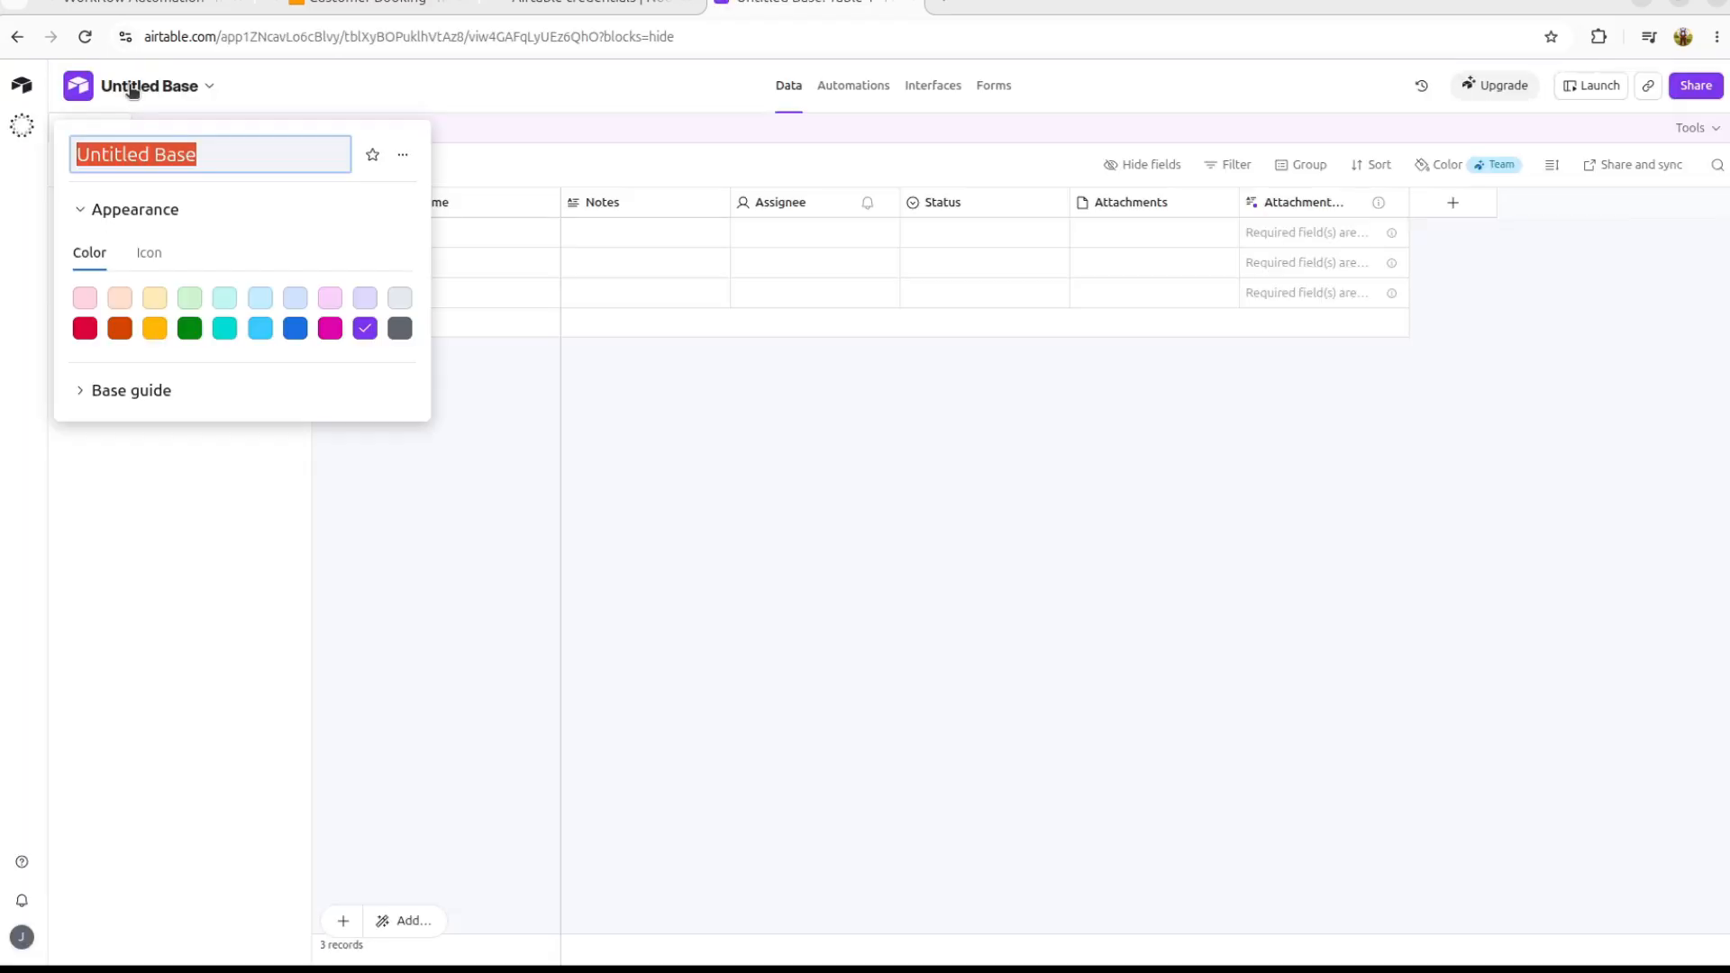
triple_click(178, 165)
type("Customer Bookings")
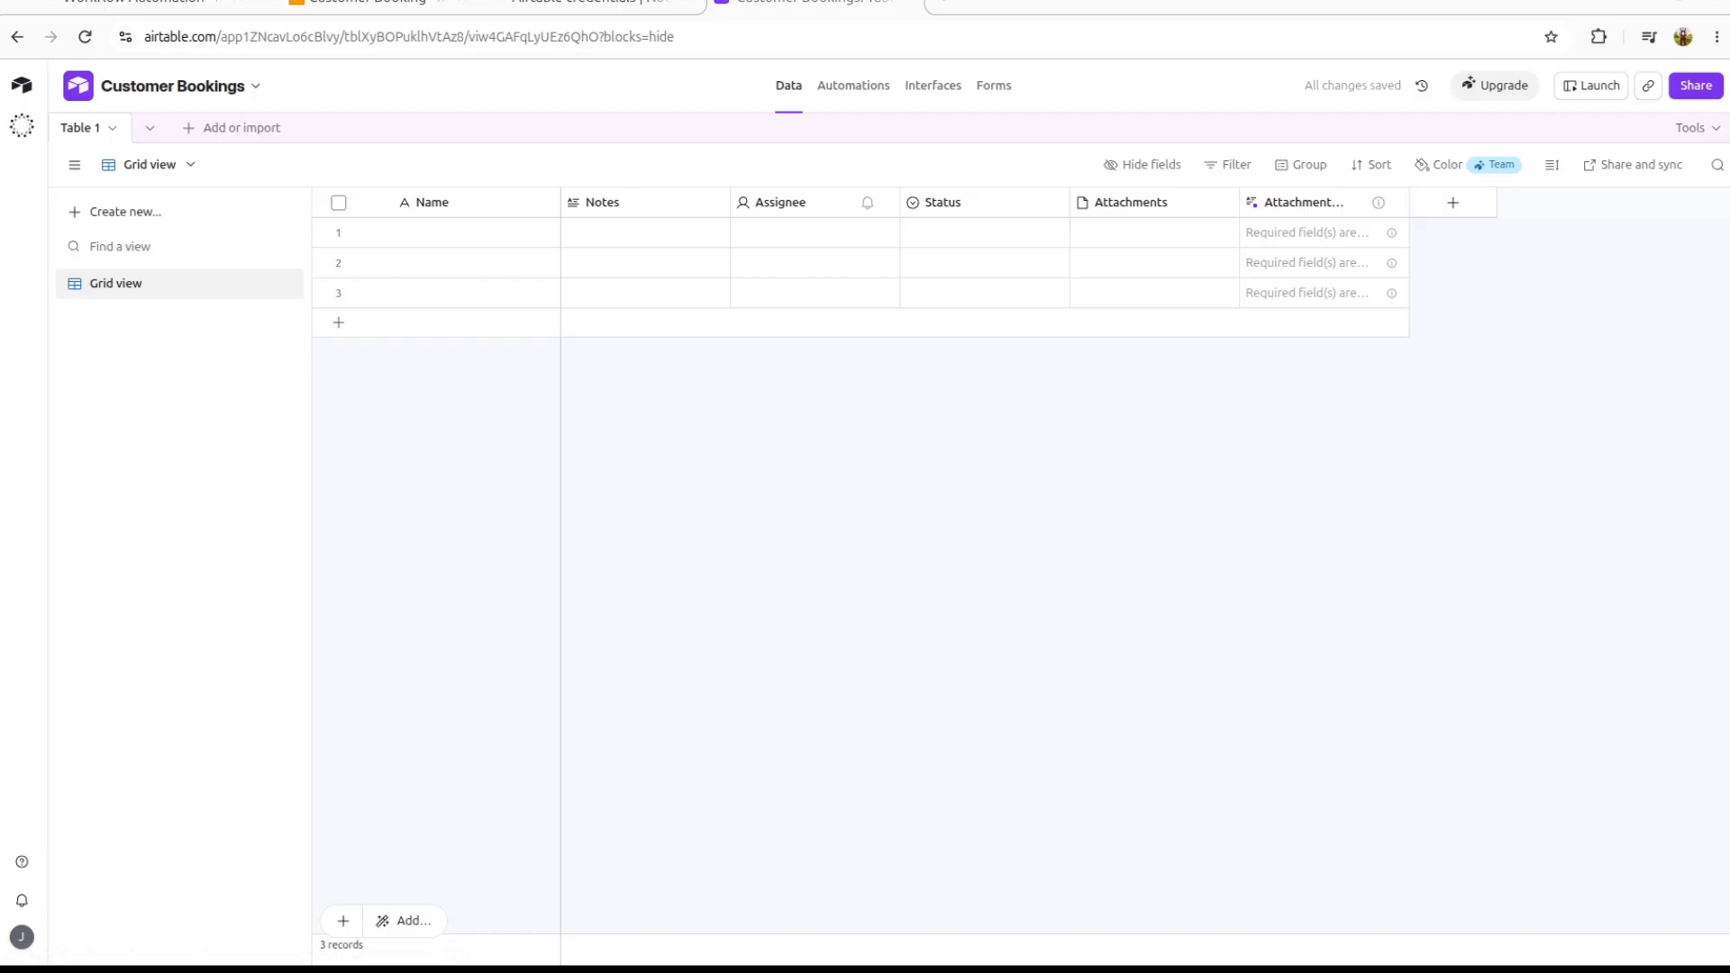
Step: Rename Table 1 to Bookings
double_click(80, 129)
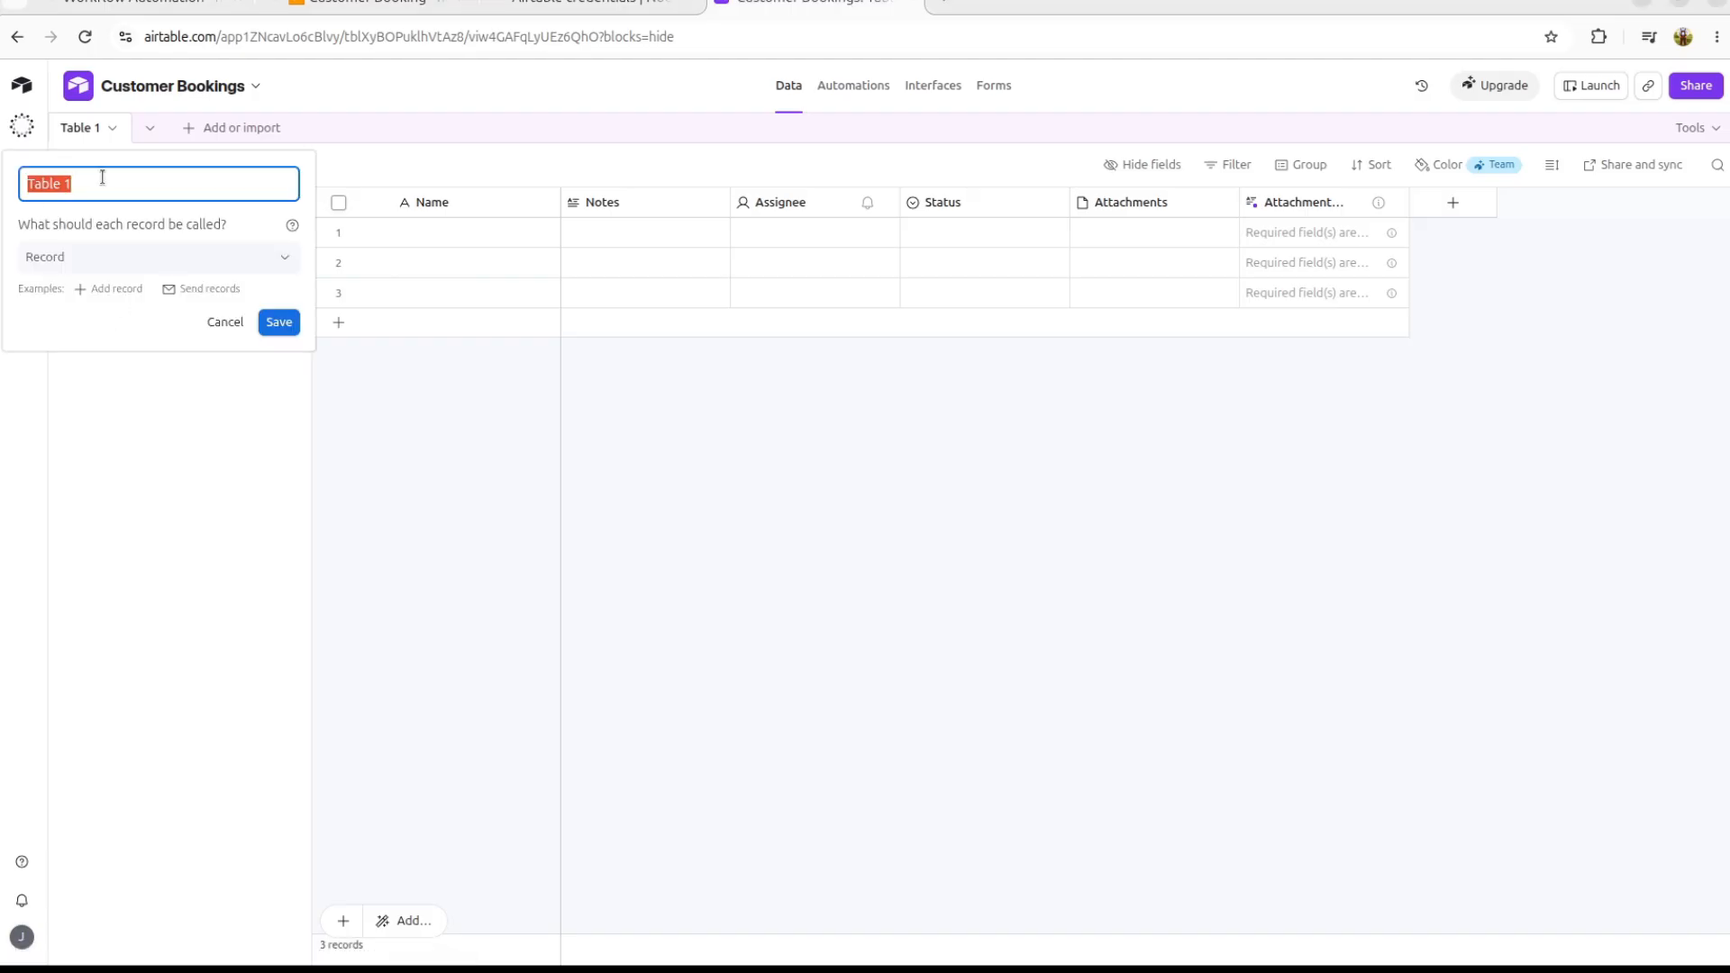
type("Bookings")
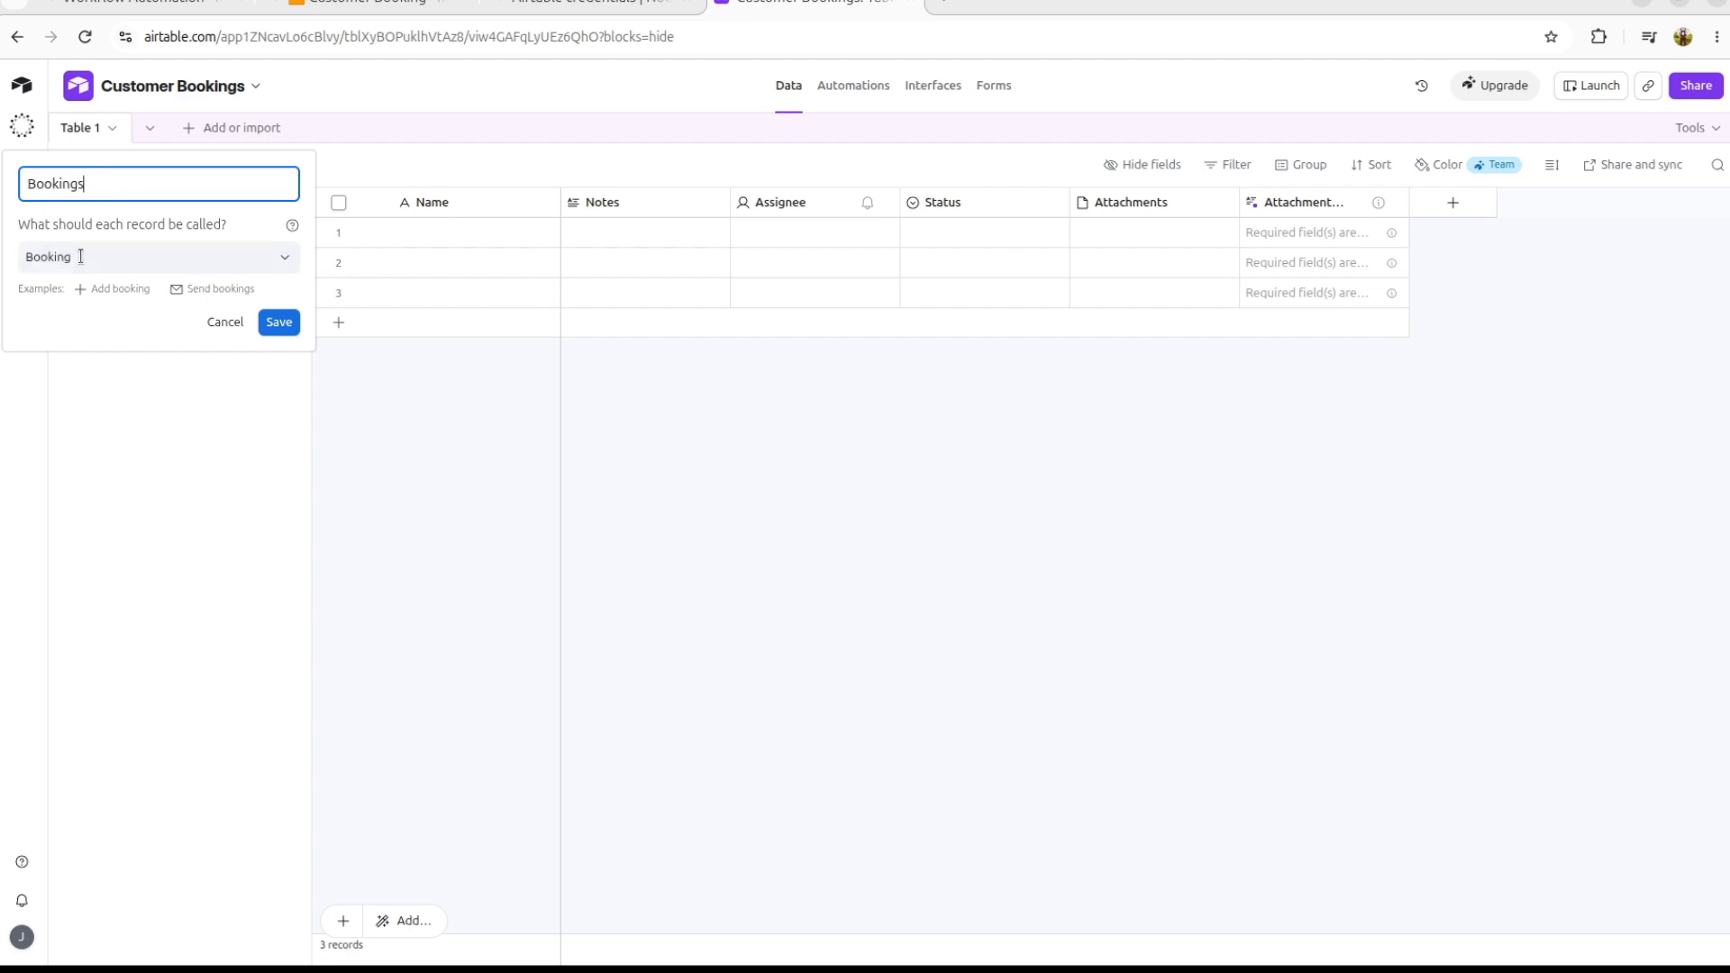
left_click(278, 322)
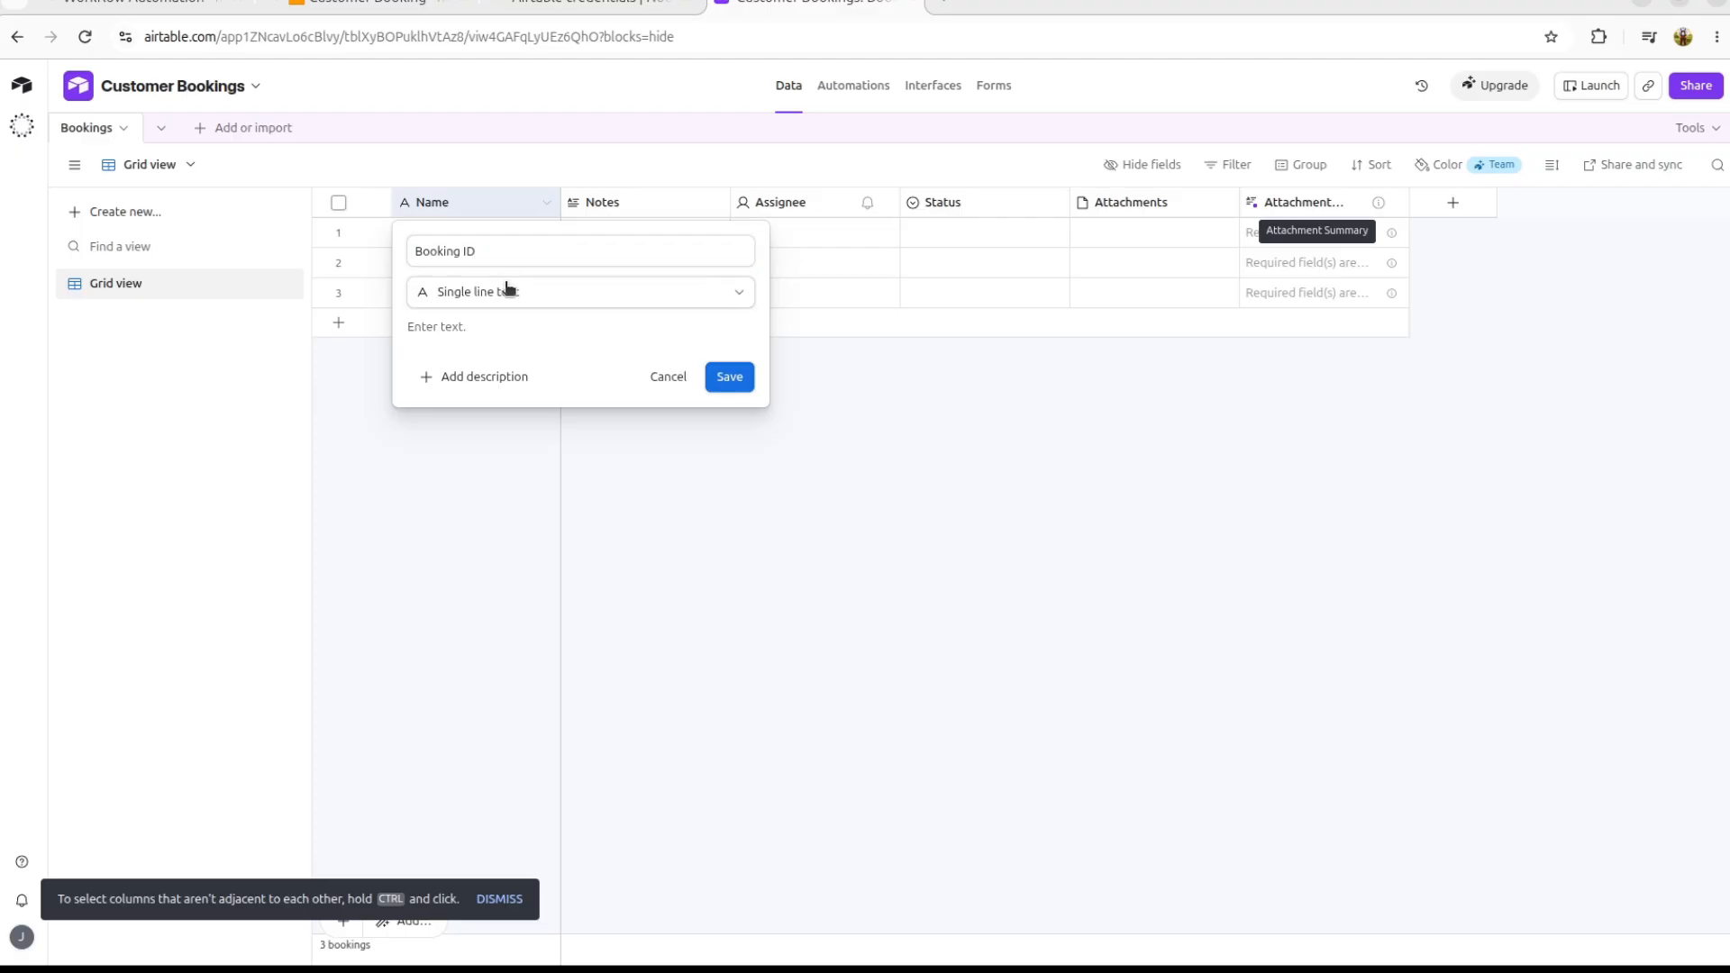
Step: Rename the first field to Booking ID as a Single line text field
left_click(506, 289)
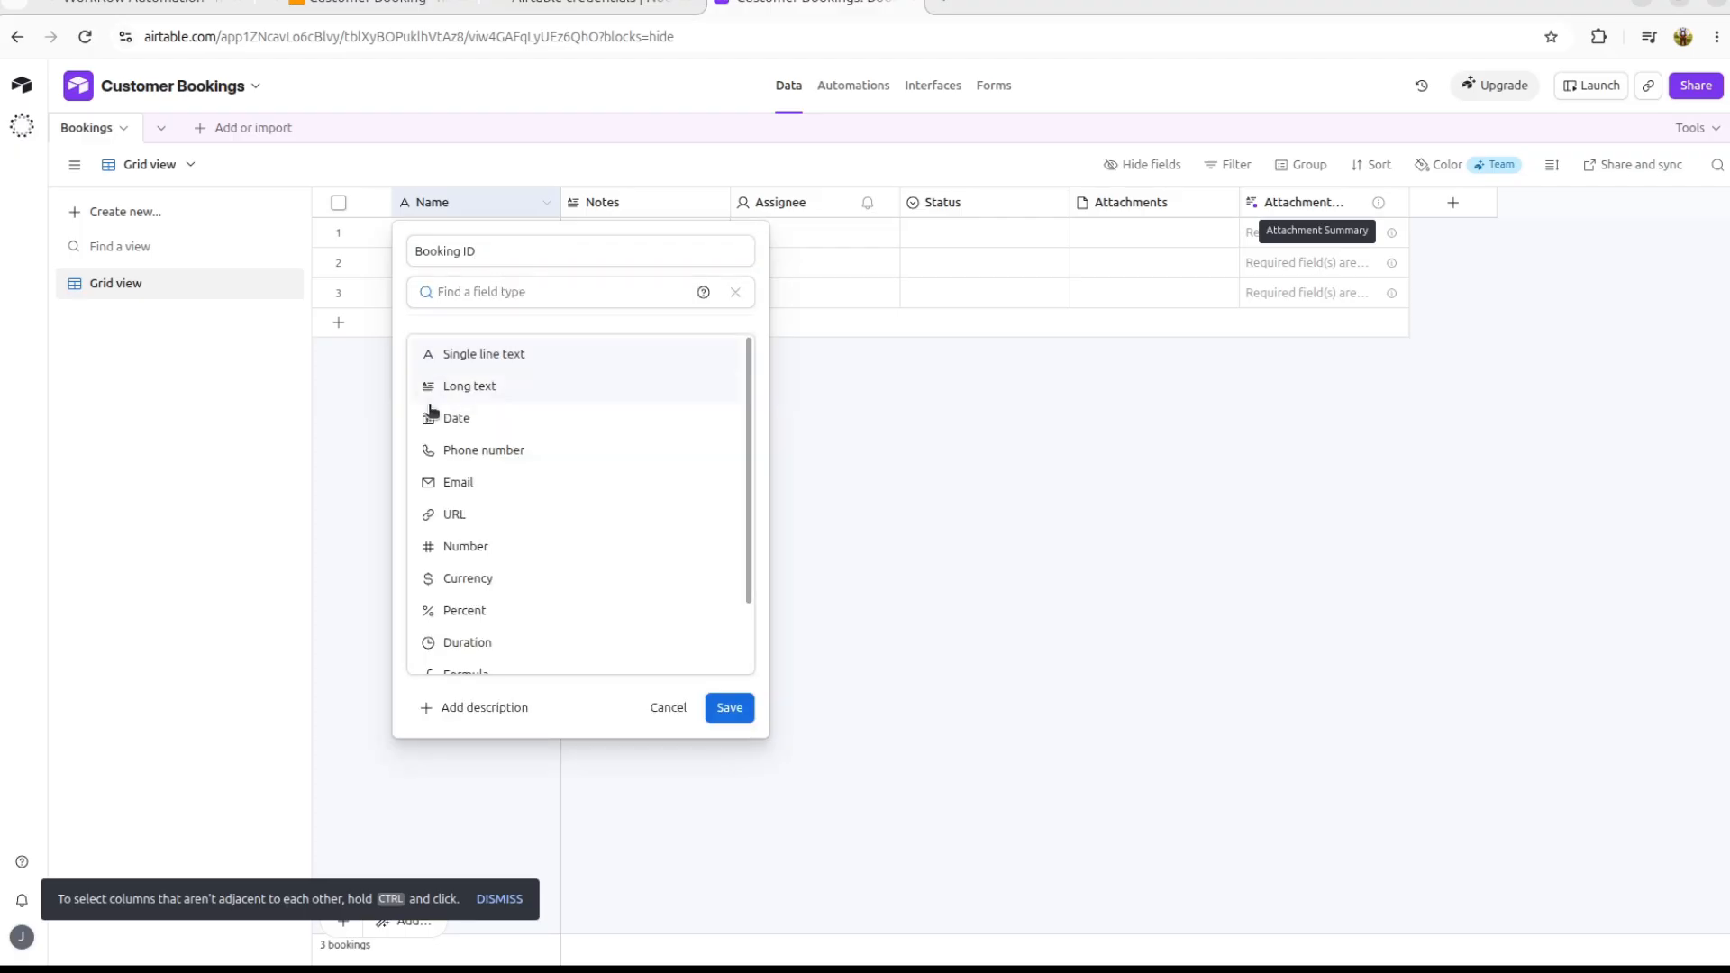
scroll(491, 429, "down", 2)
scroll(490, 429, "up", 2)
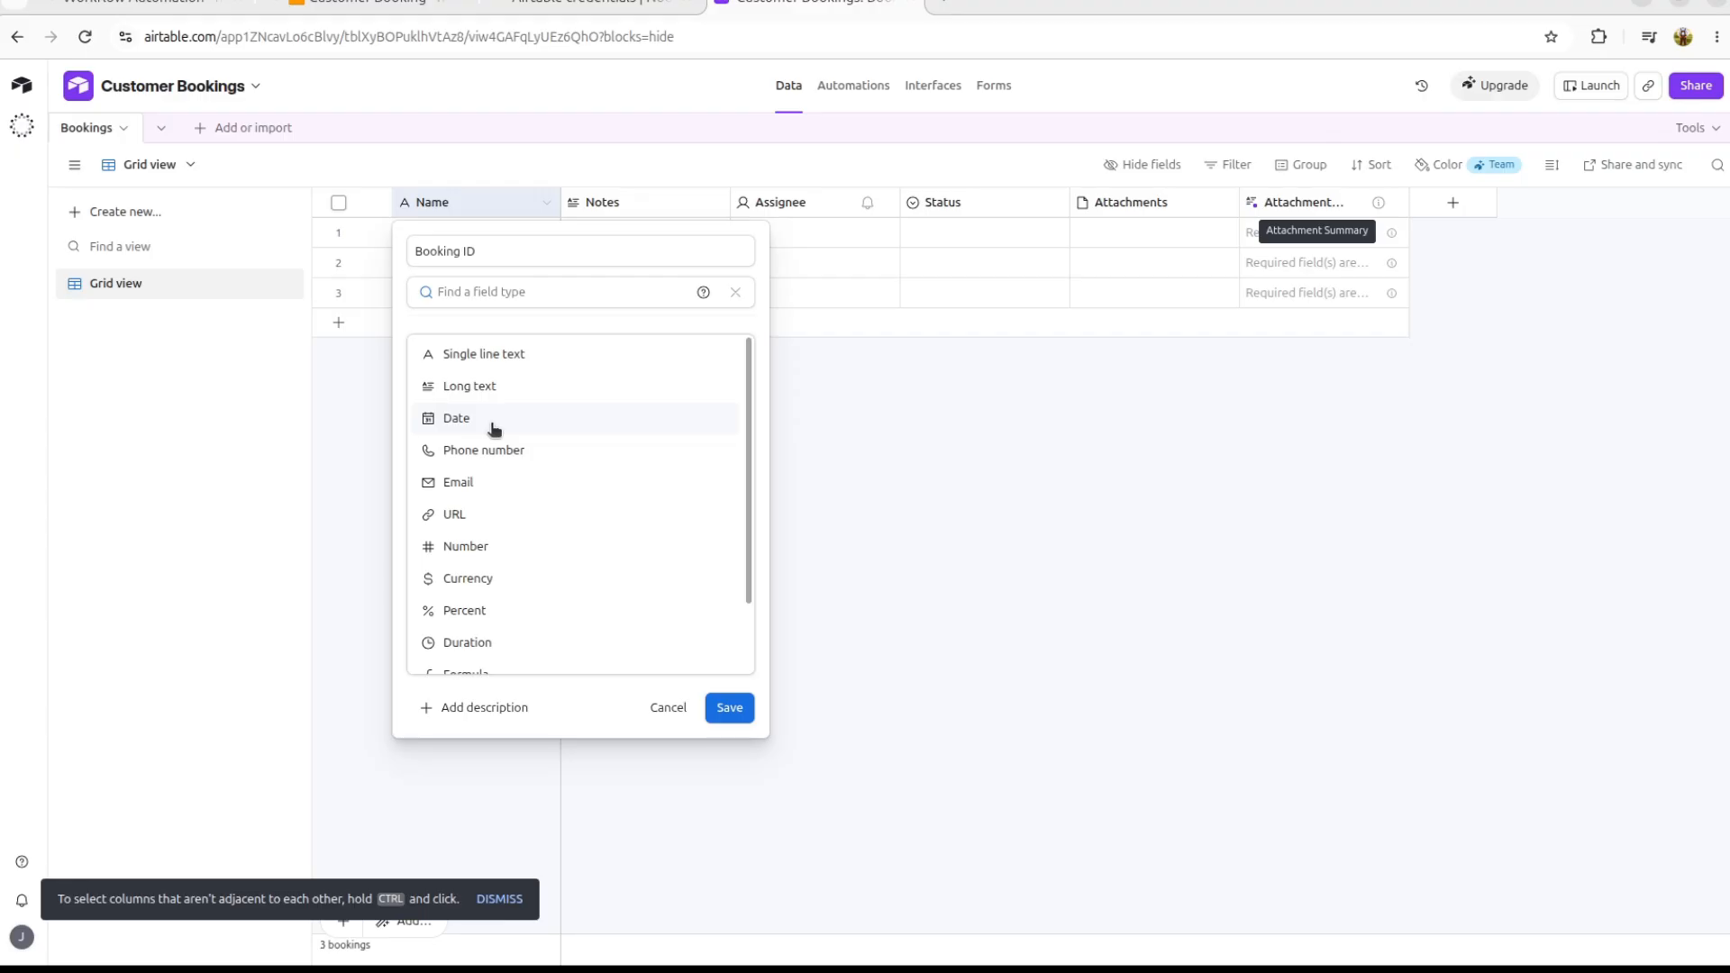
left_click(474, 356)
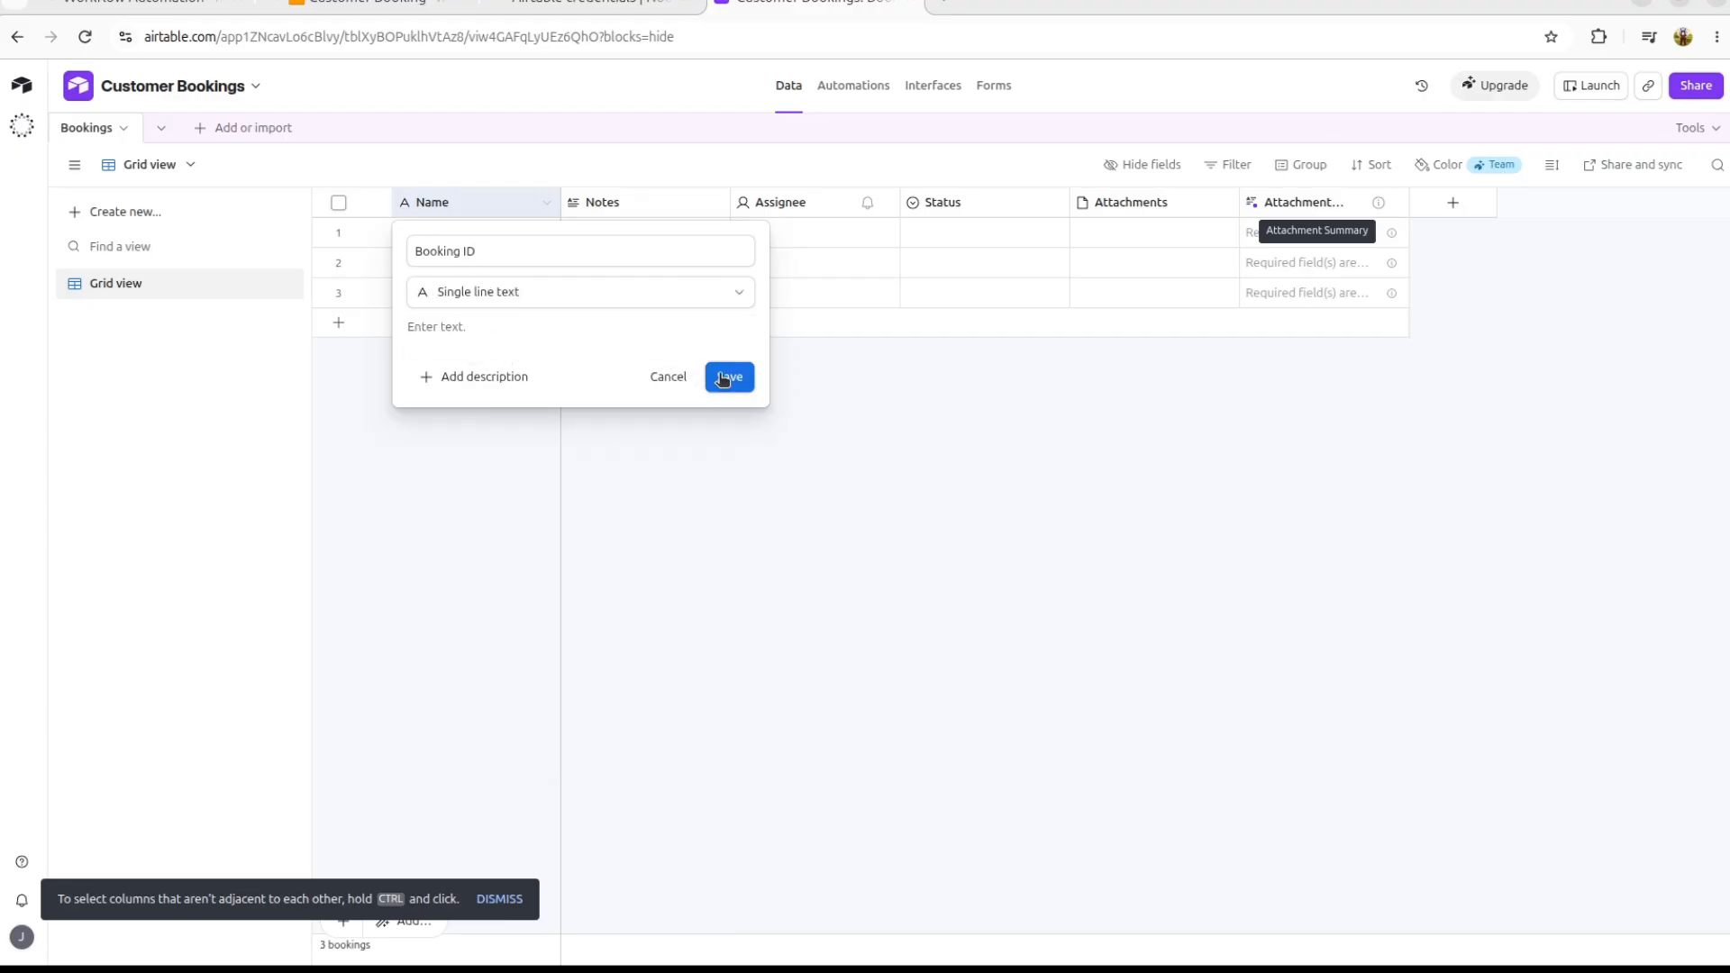
left_click(726, 377)
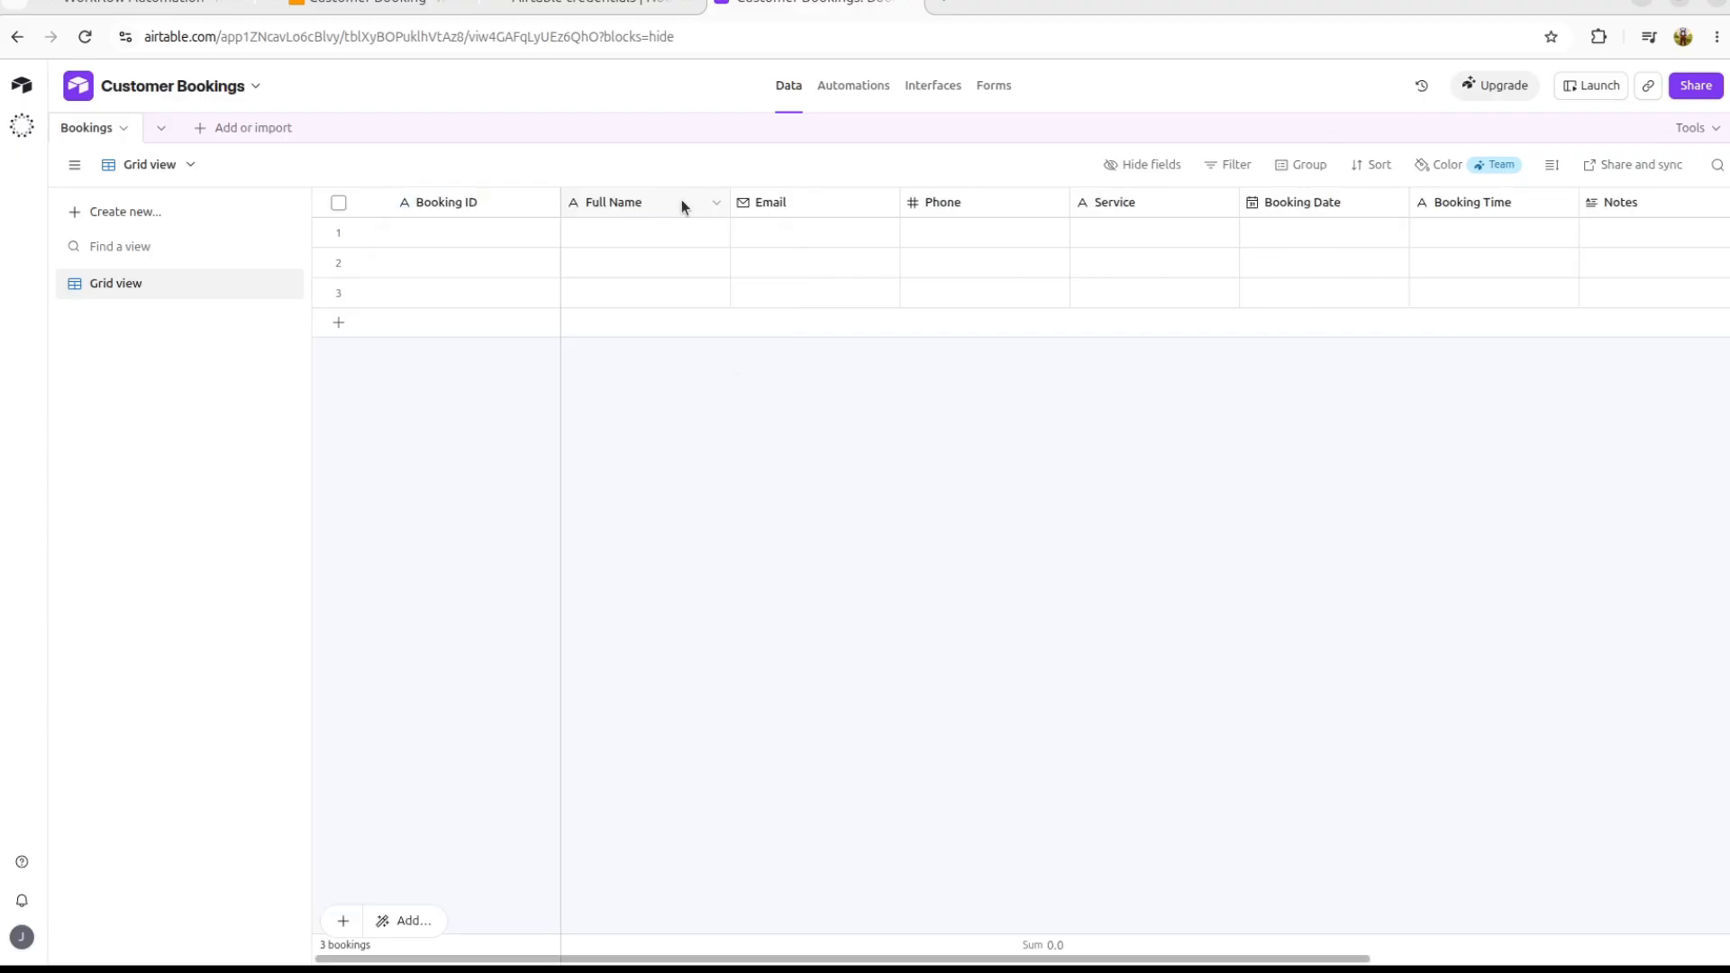
Step: Check the field types of Full Name, Email, Phone and Service
left_click(683, 206)
double_click(681, 206)
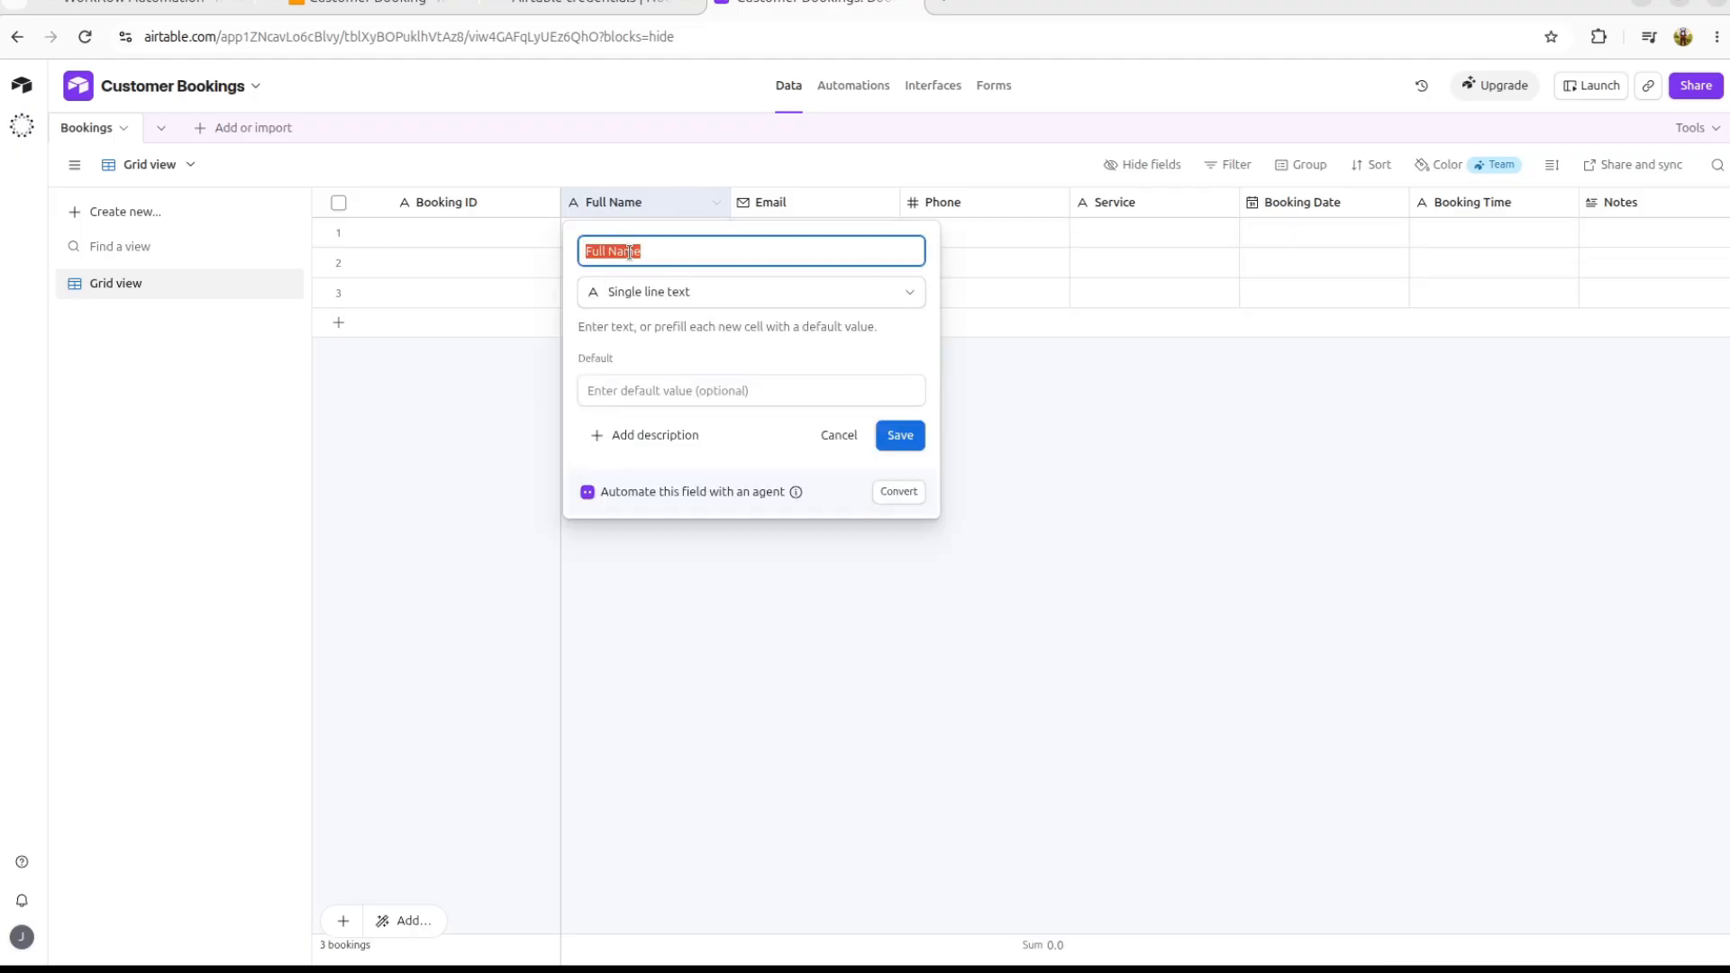
left_click(481, 483)
double_click(824, 207)
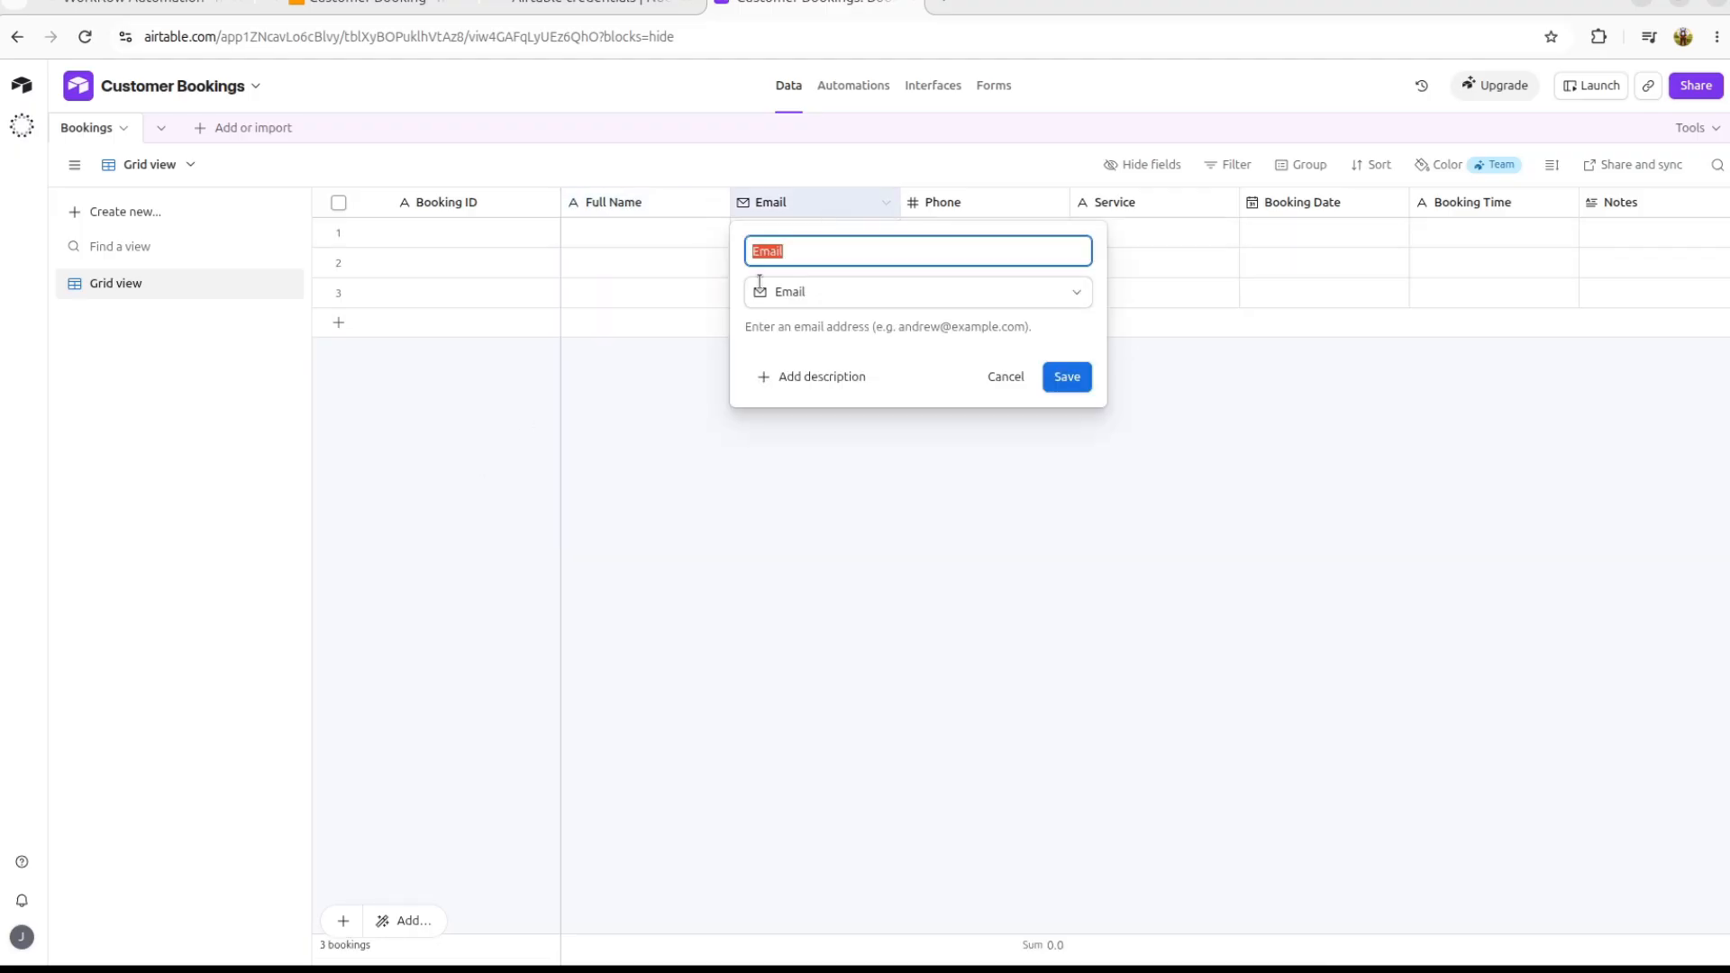
left_click(822, 251)
left_click(970, 193)
left_click(975, 203)
double_click(975, 204)
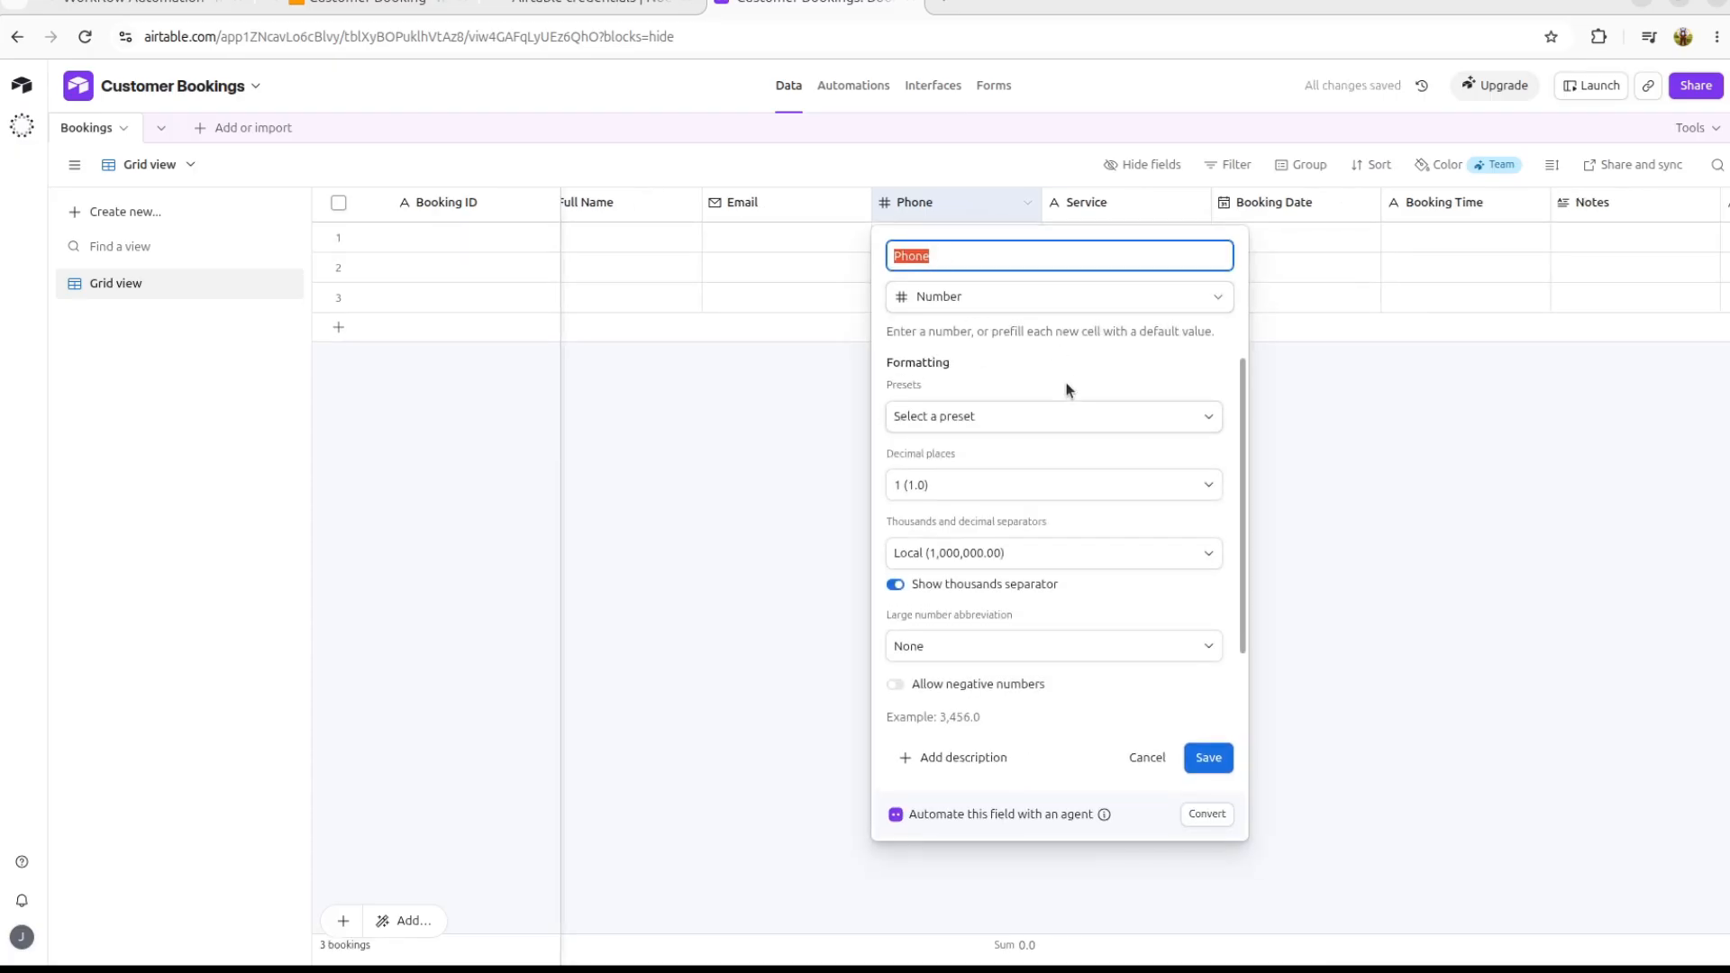
double_click(1115, 209)
left_click(936, 256)
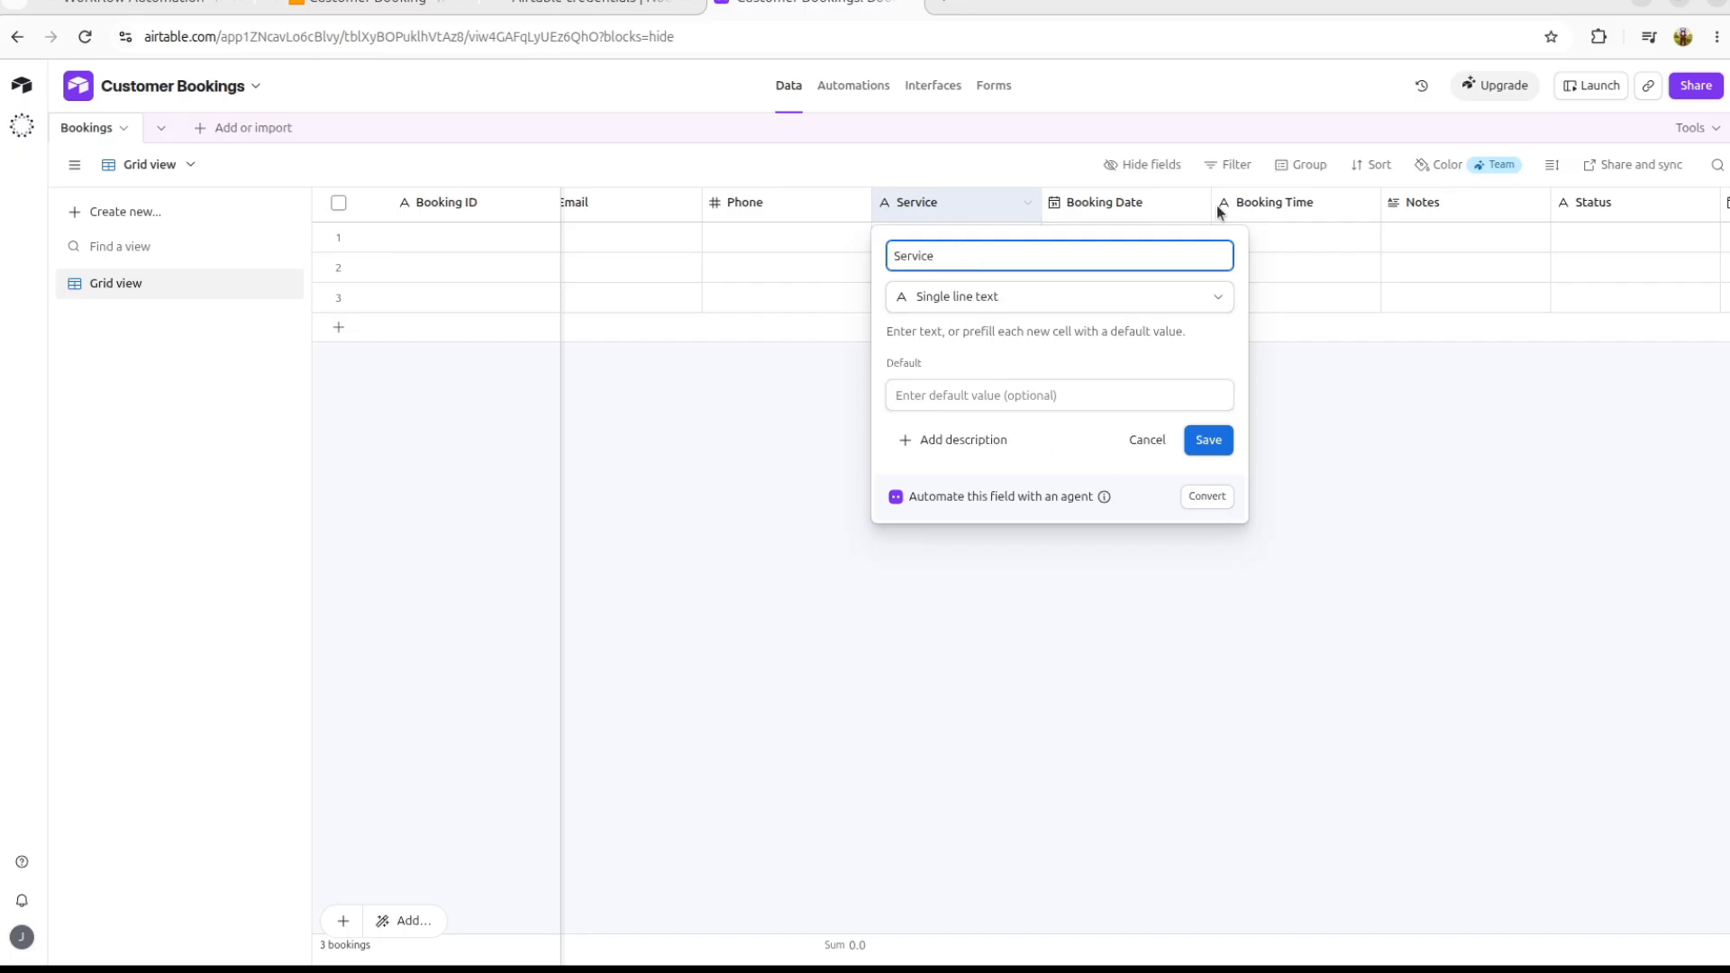
left_click(1129, 214)
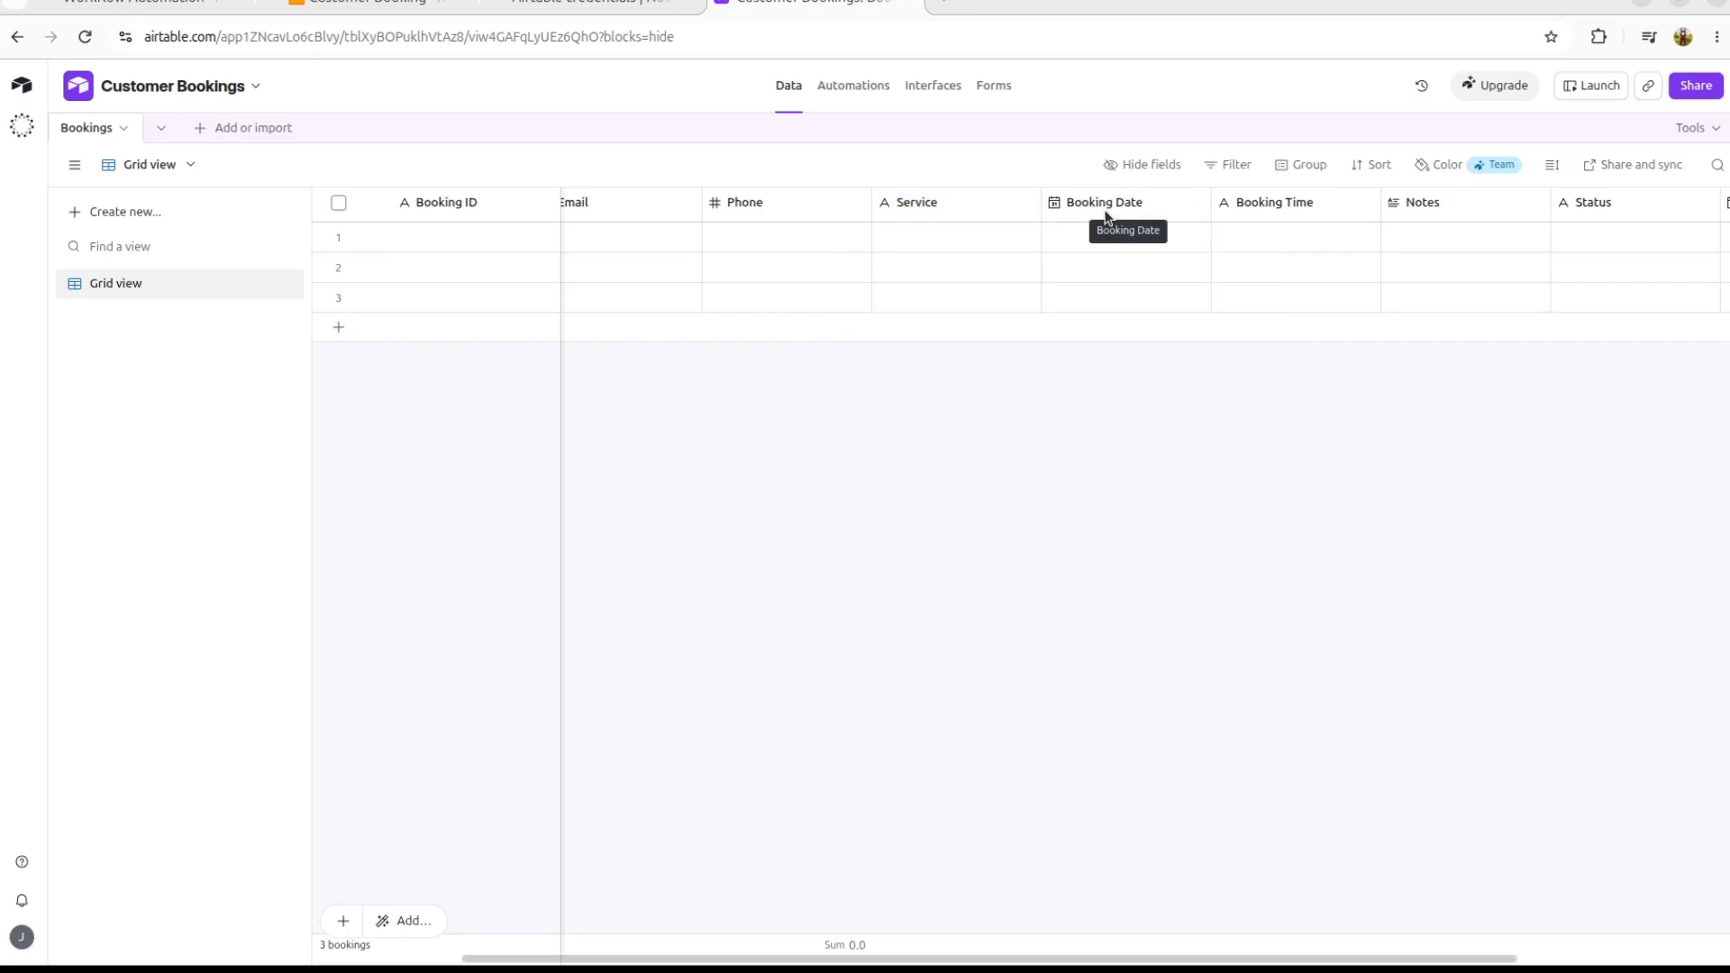
Step: Check the field types of Booking Date, Notes, Status and Created At
double_click(1167, 196)
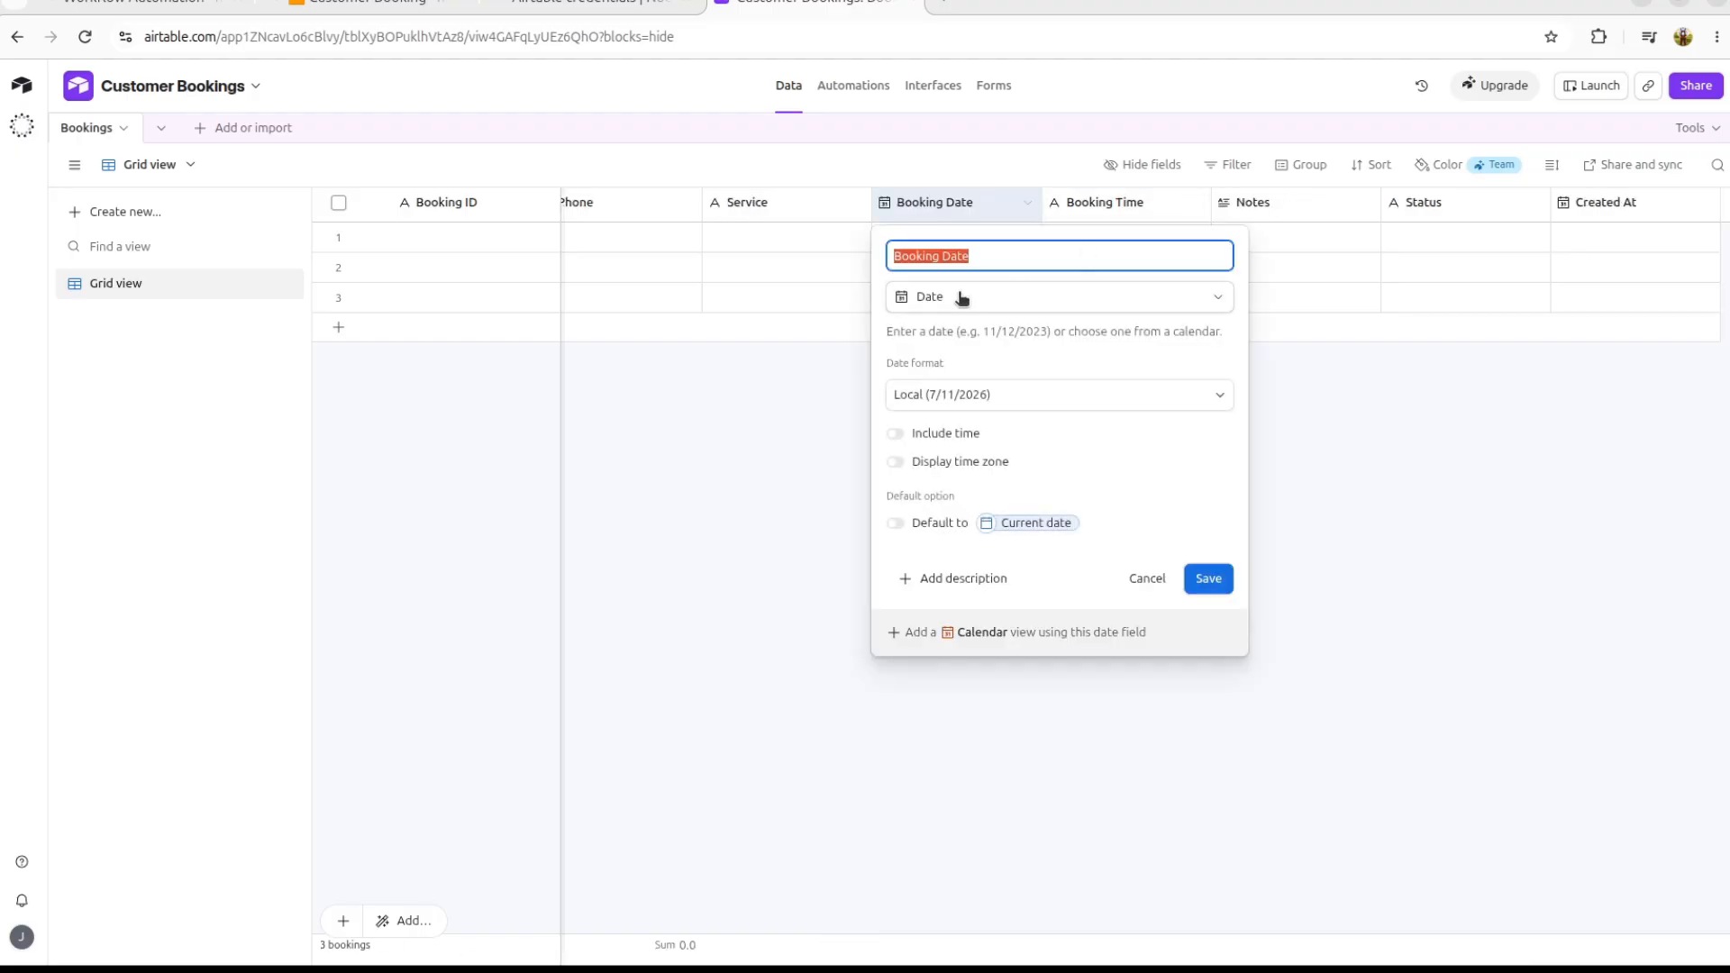
left_click(1301, 212)
left_click(1294, 208)
double_click(1295, 208)
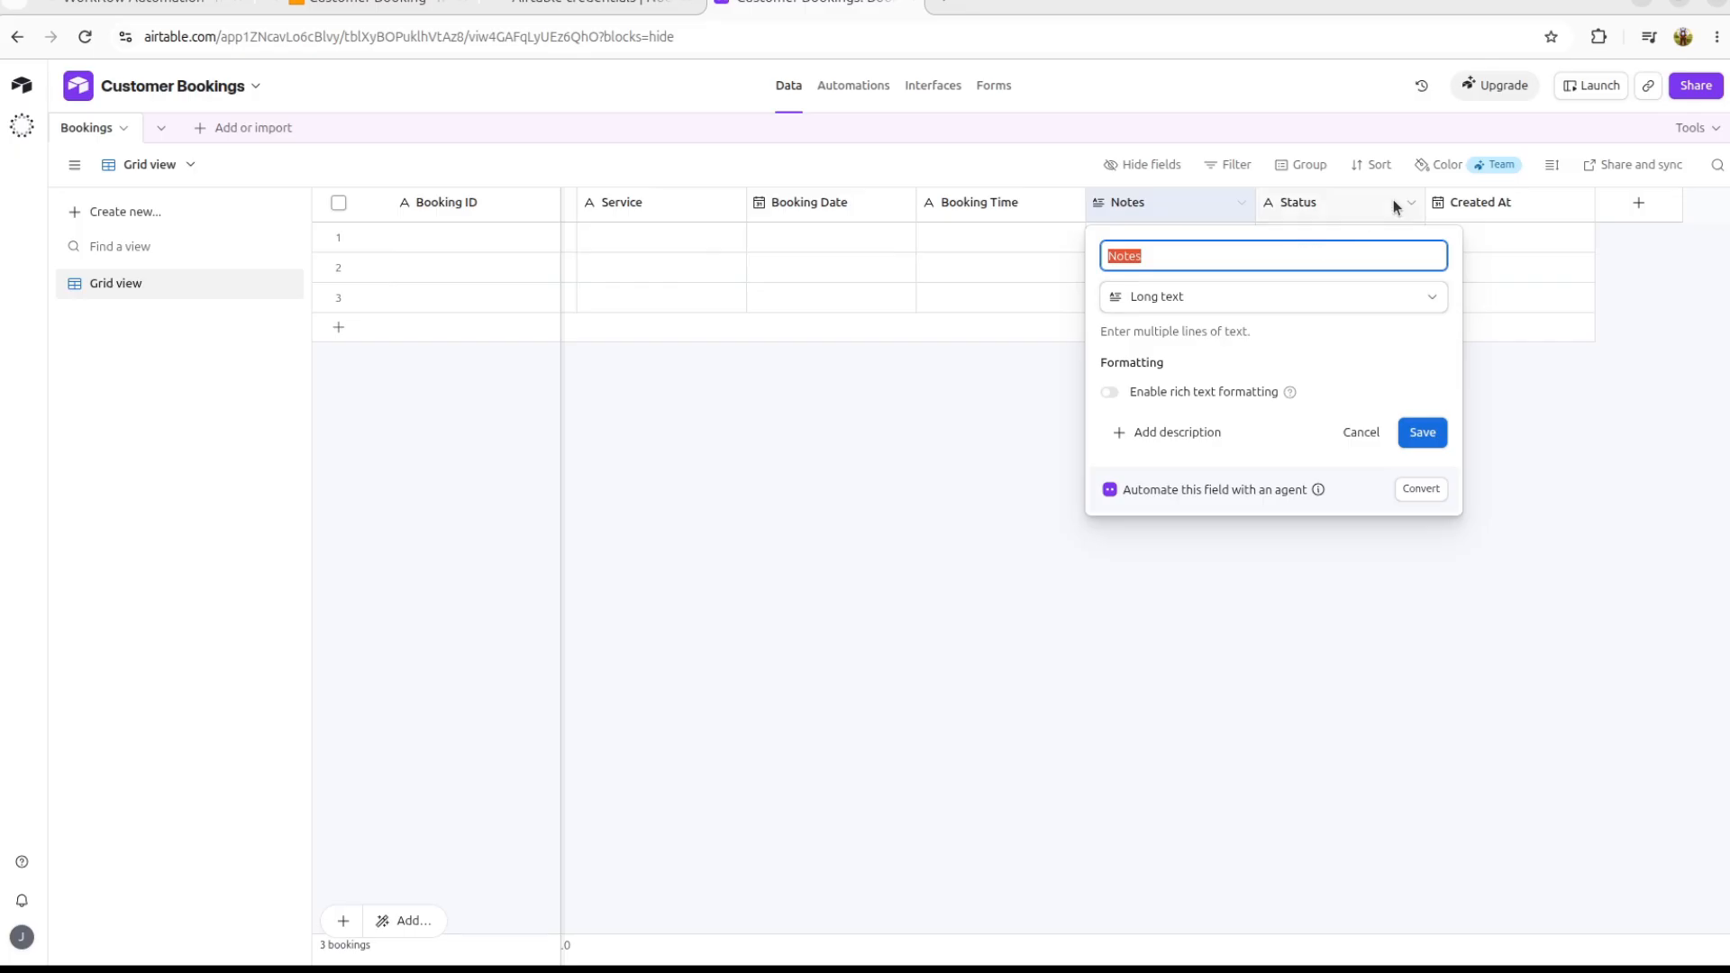
left_click(1332, 209)
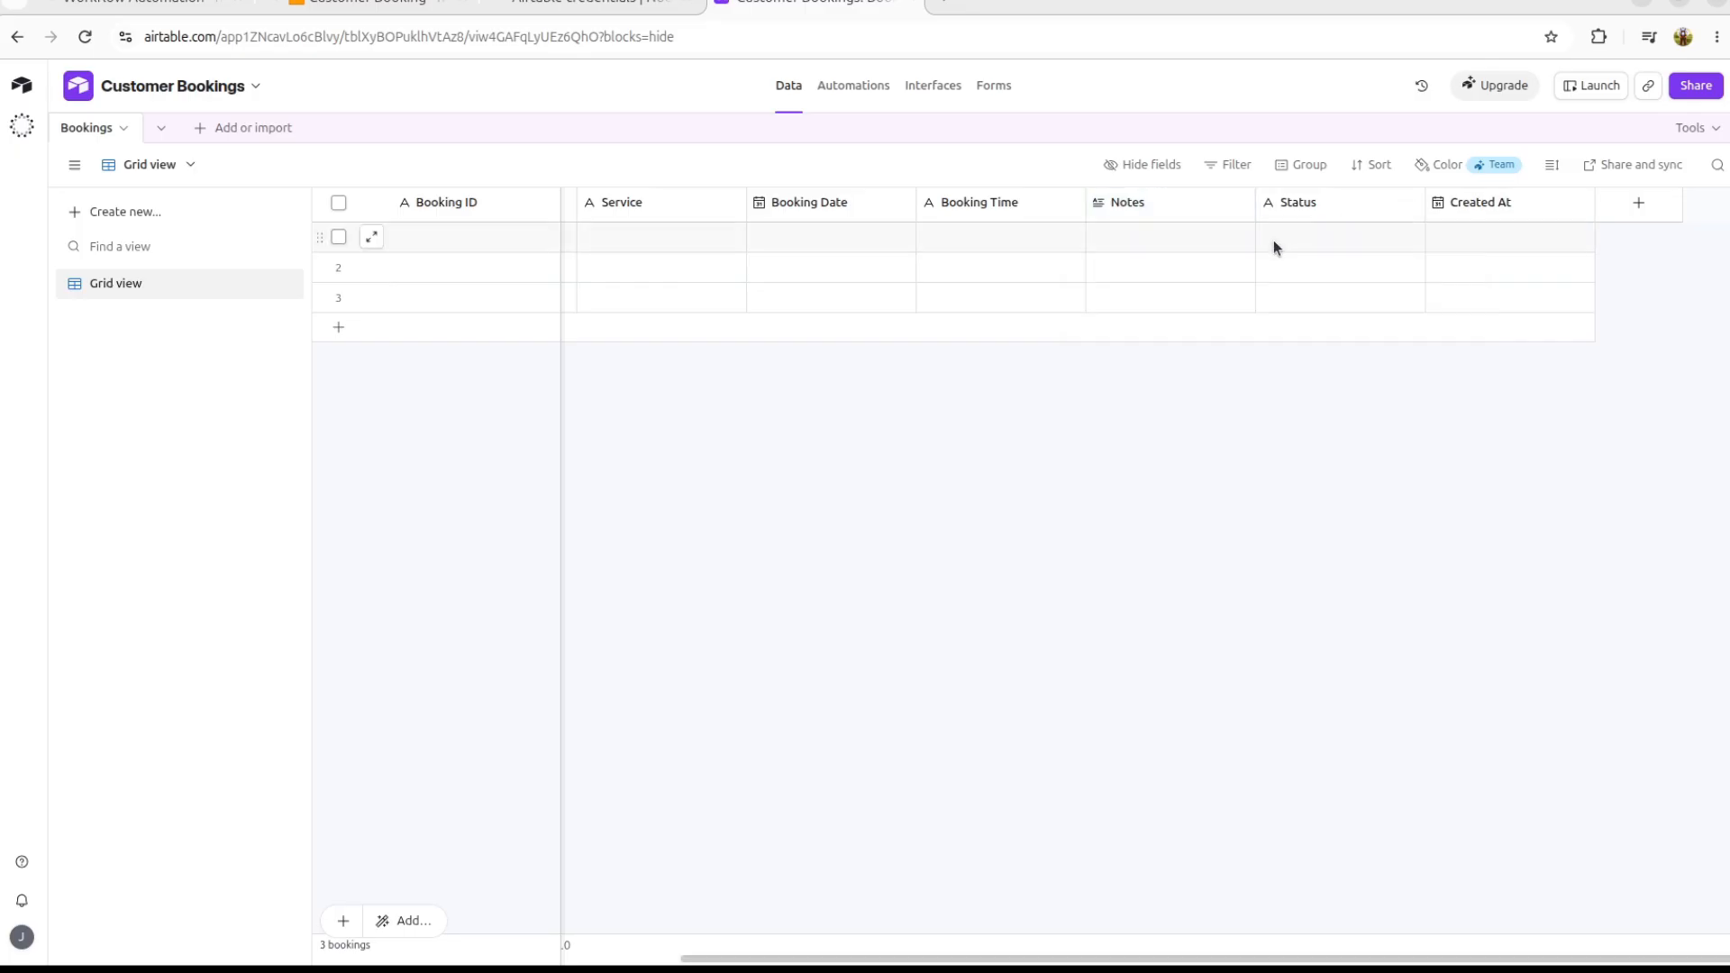
double_click(1351, 206)
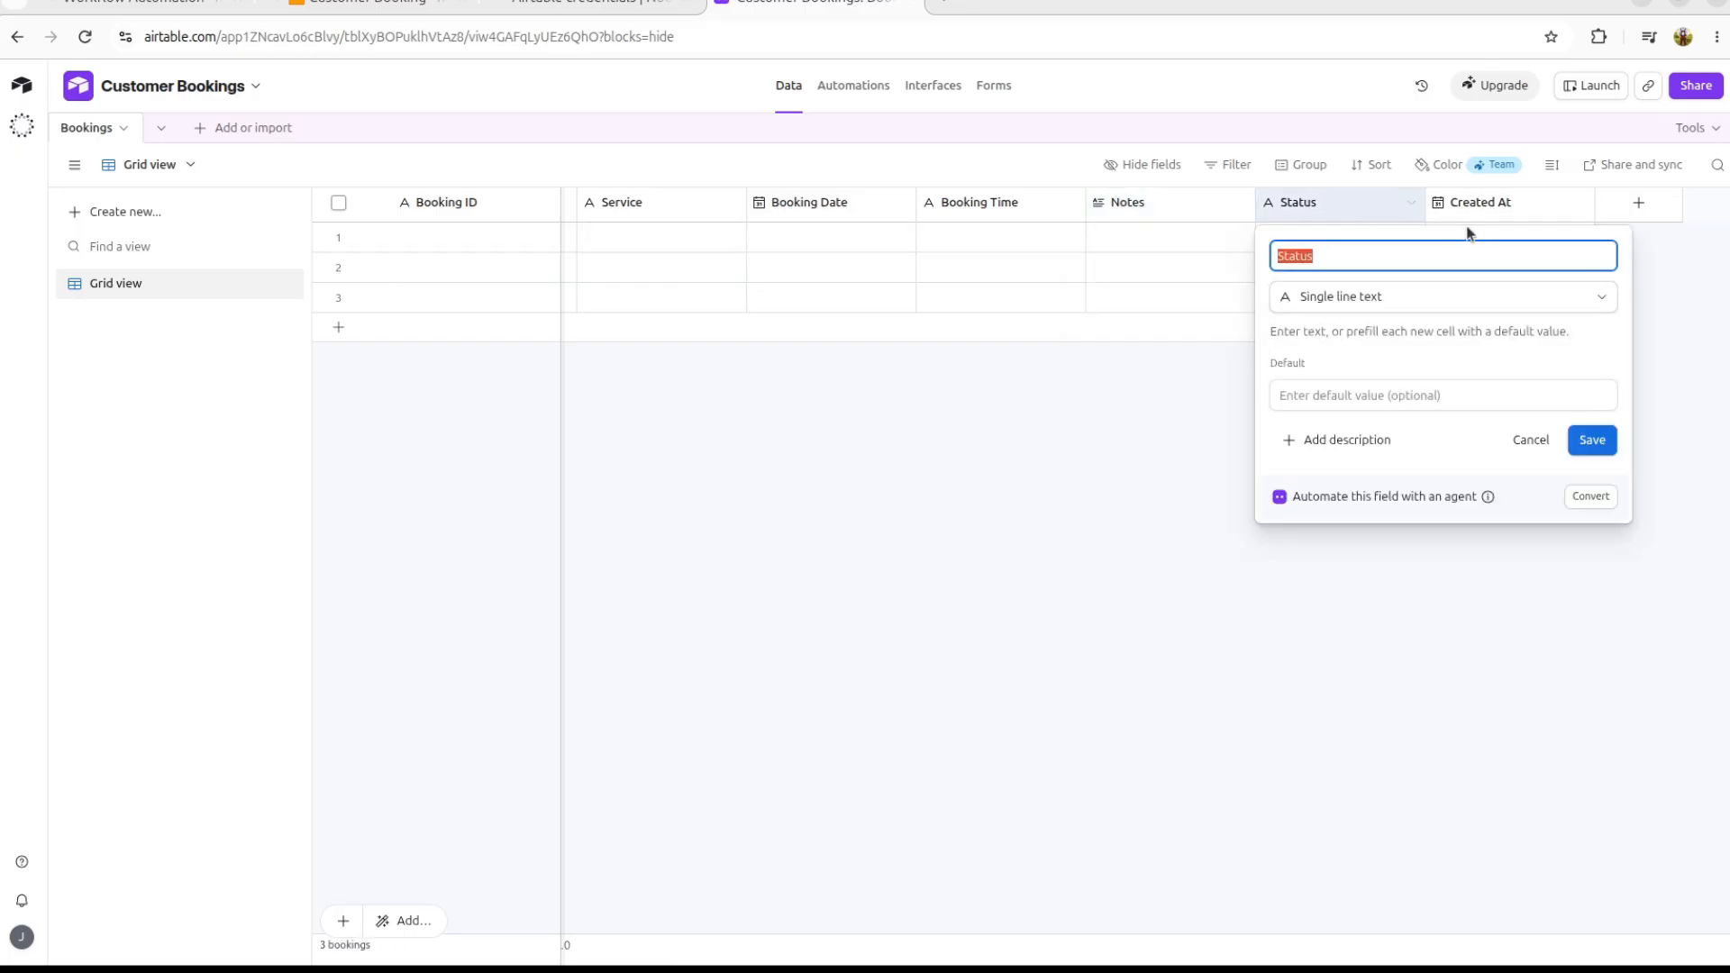
left_click(1533, 207)
double_click(1537, 207)
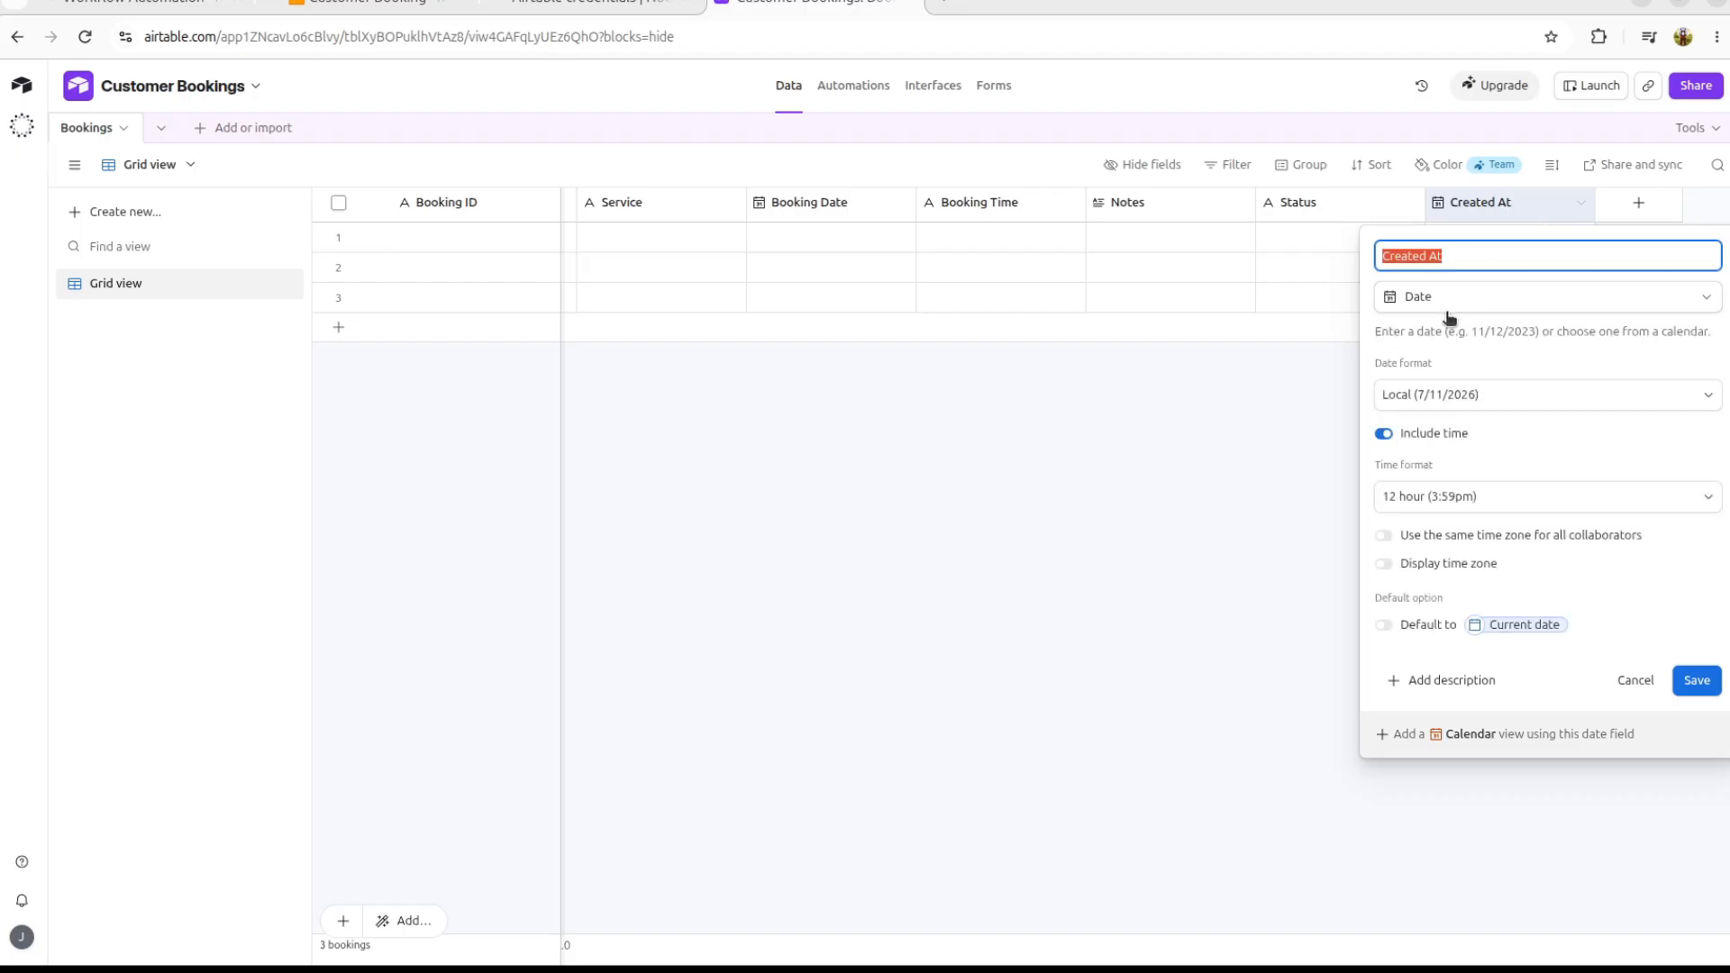
left_click(1231, 531)
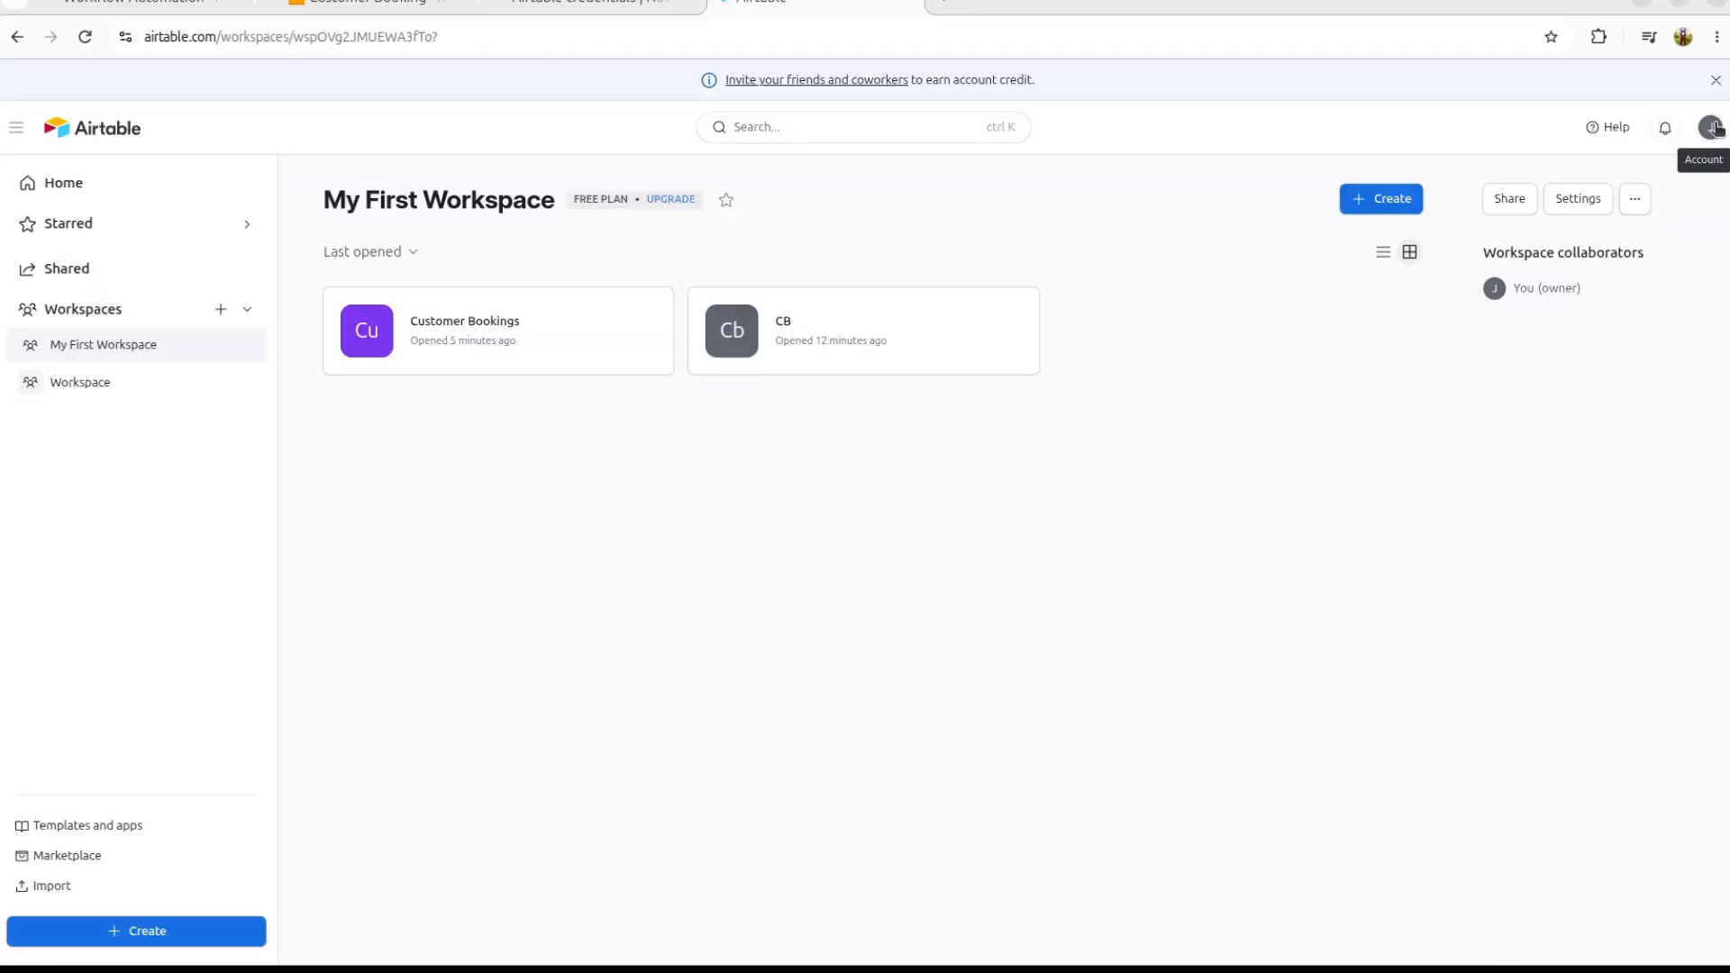
left_click(1715, 124)
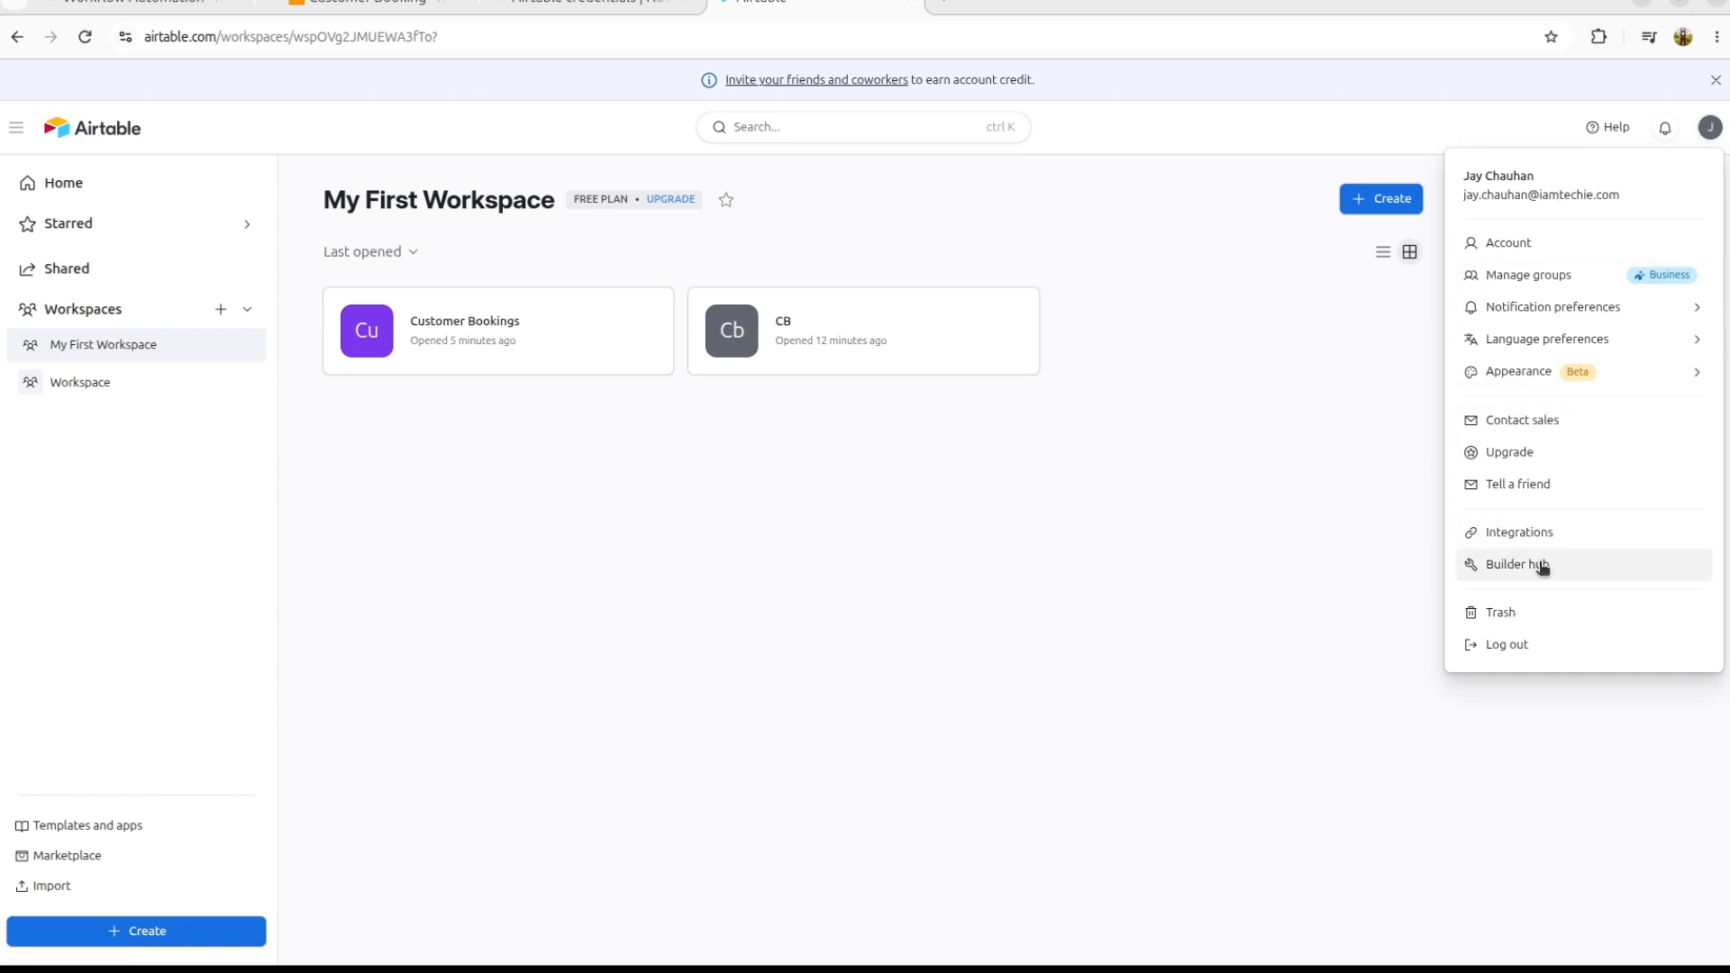
Step: Start a new personal access token with access to the Customer Bookings base
left_click(1604, 565)
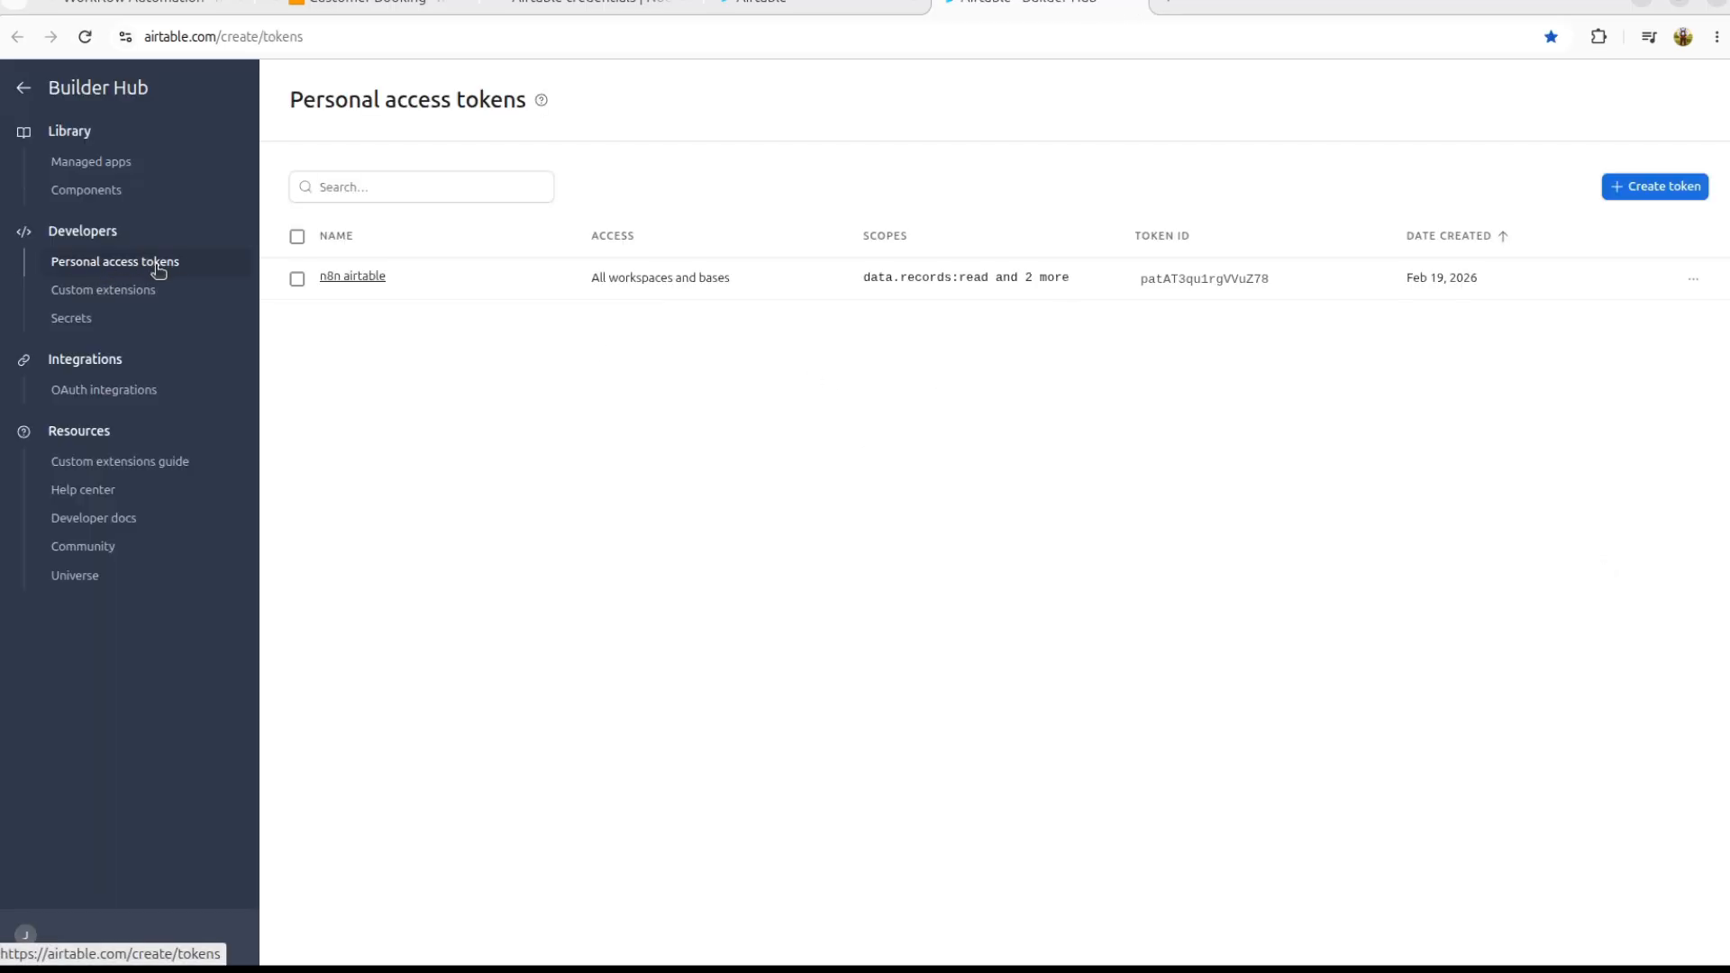
left_click(1657, 187)
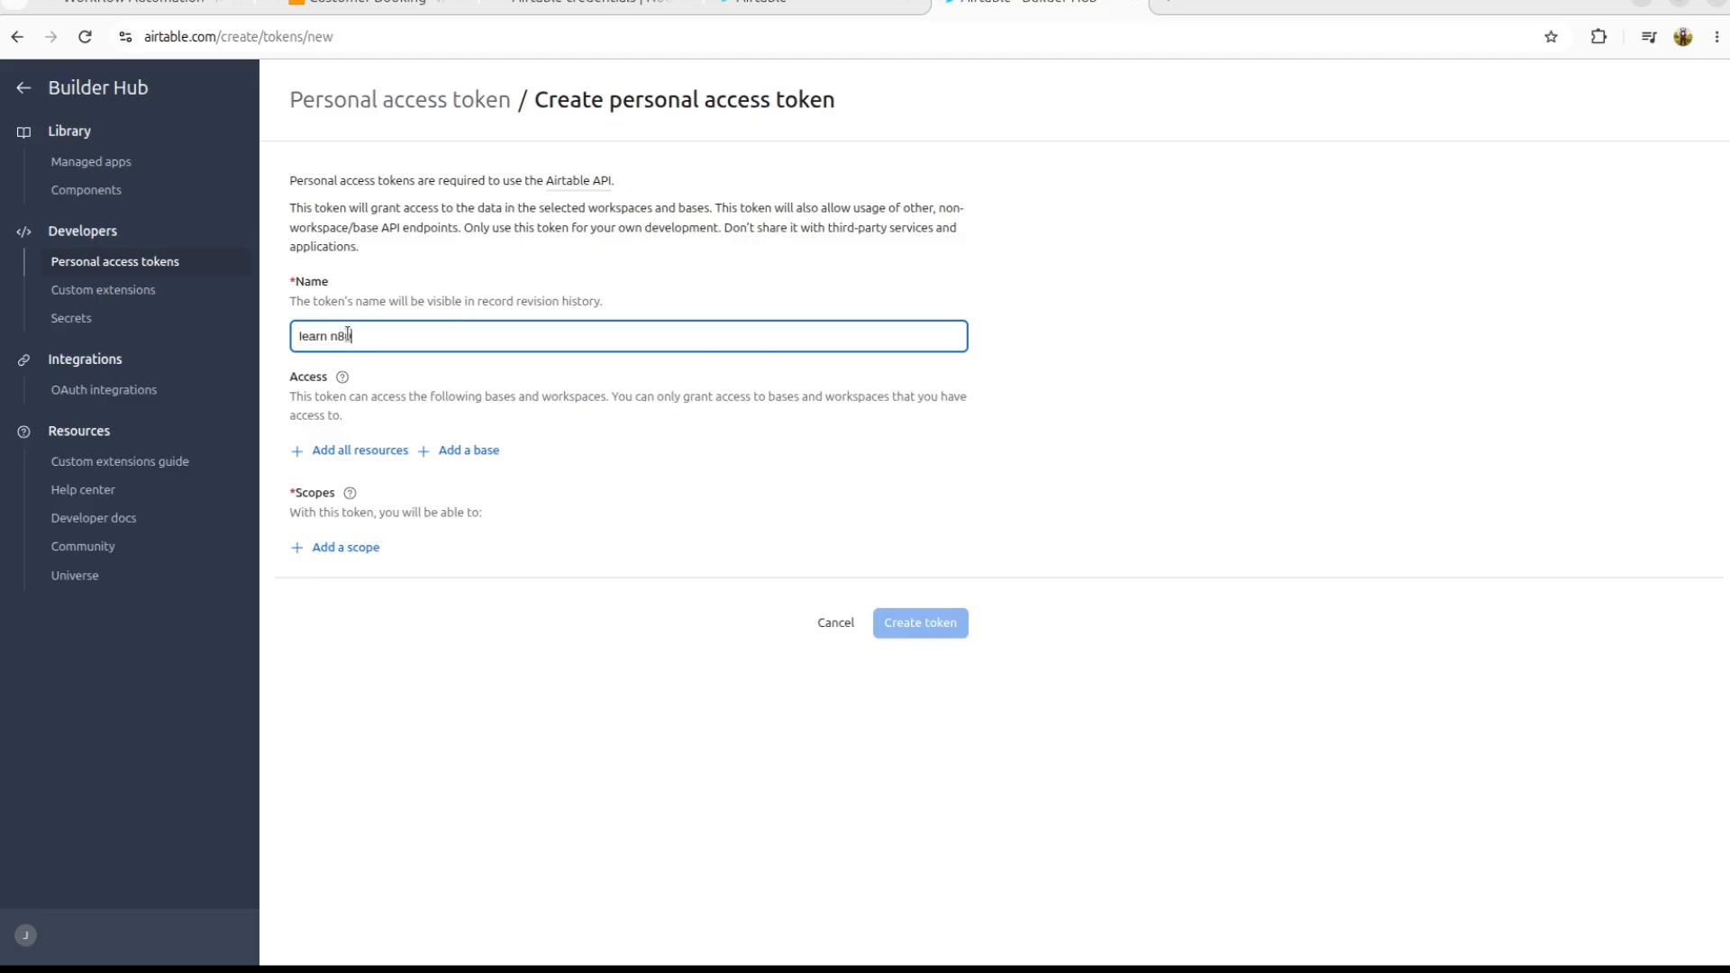
left_click(359, 450)
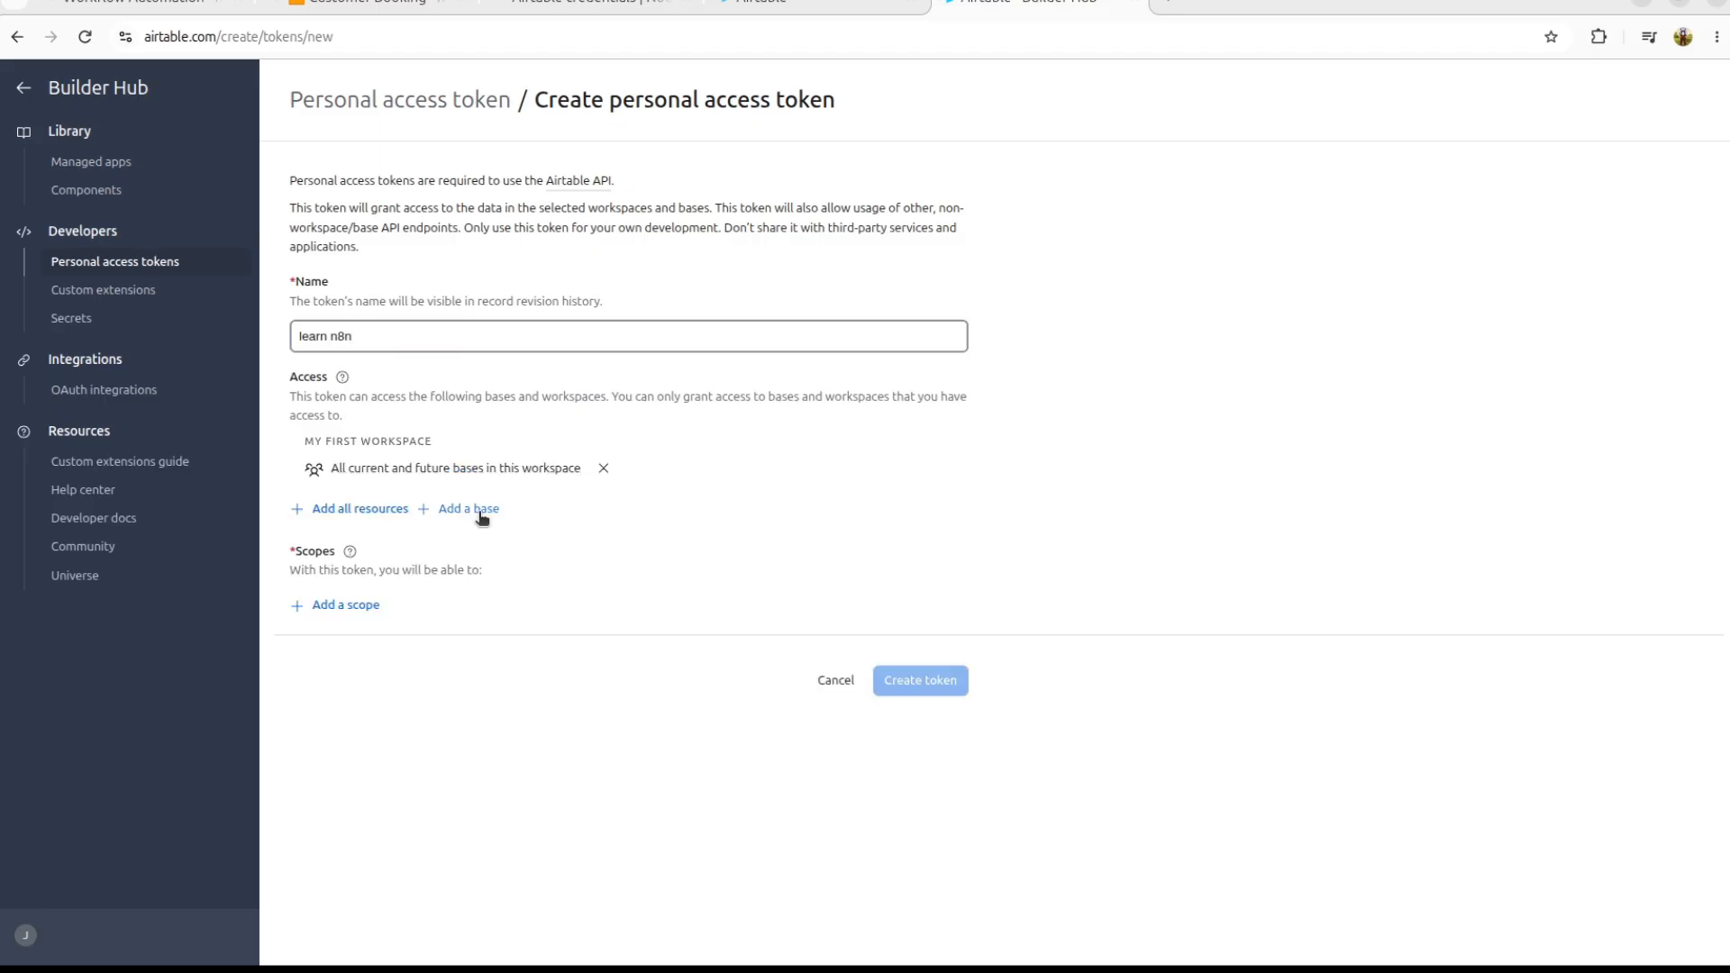
left_click(480, 509)
left_click(480, 512)
left_click(469, 511)
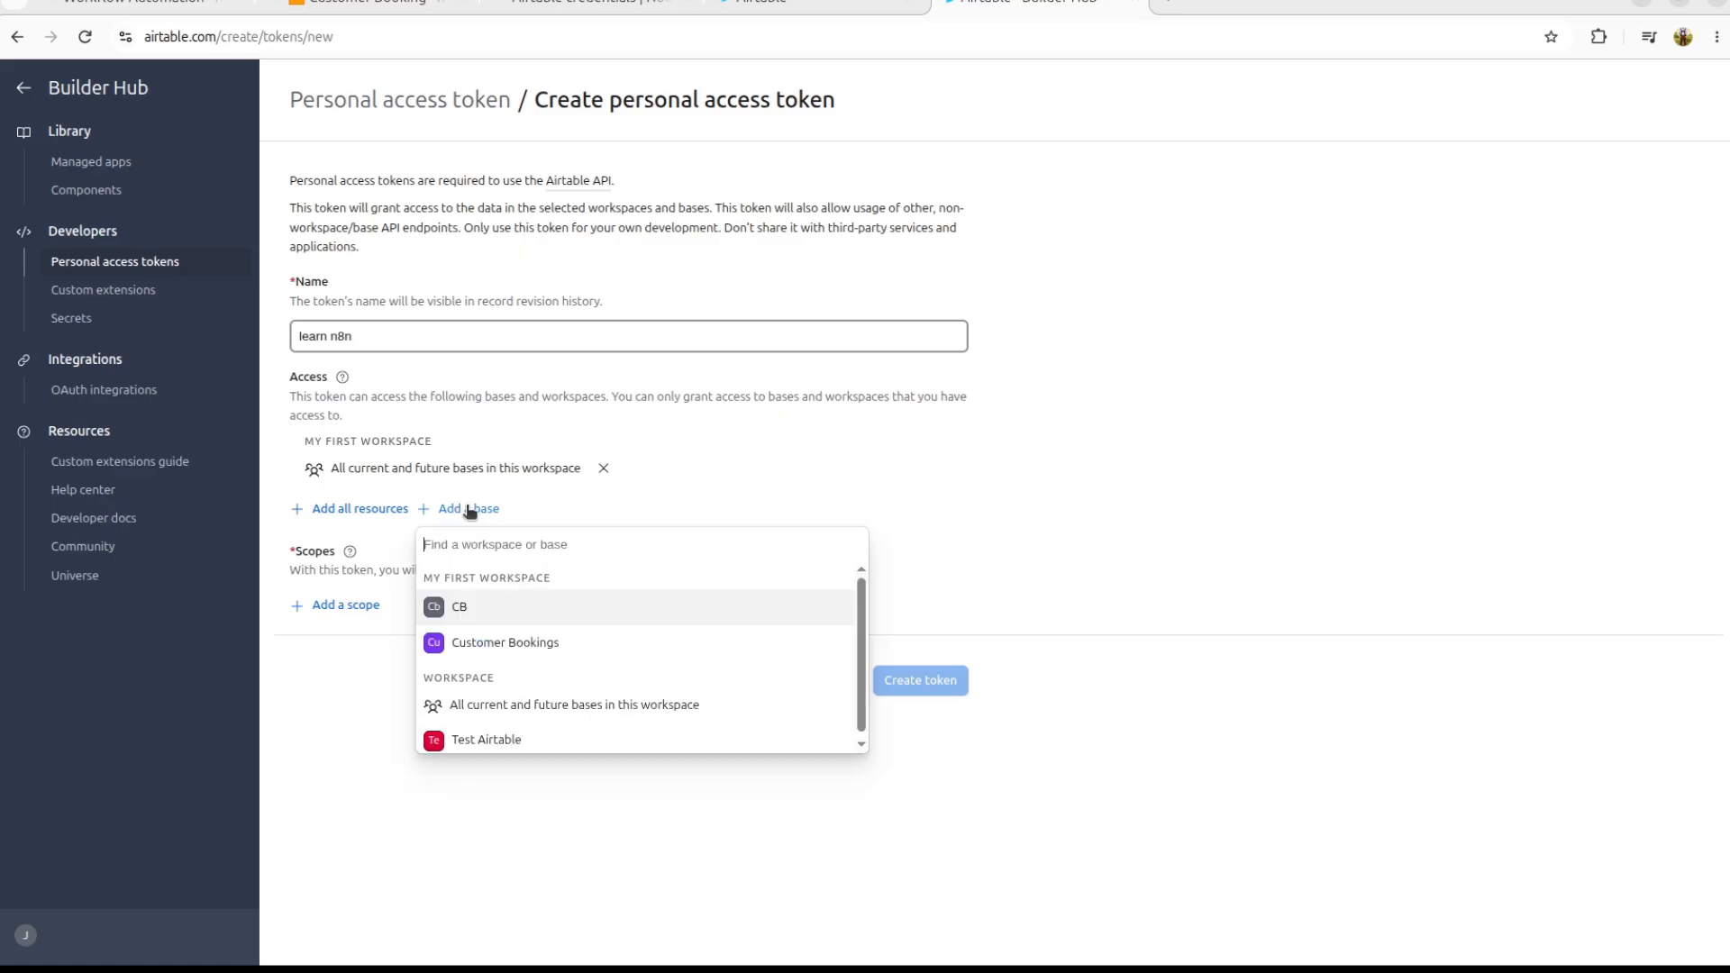
left_click(525, 646)
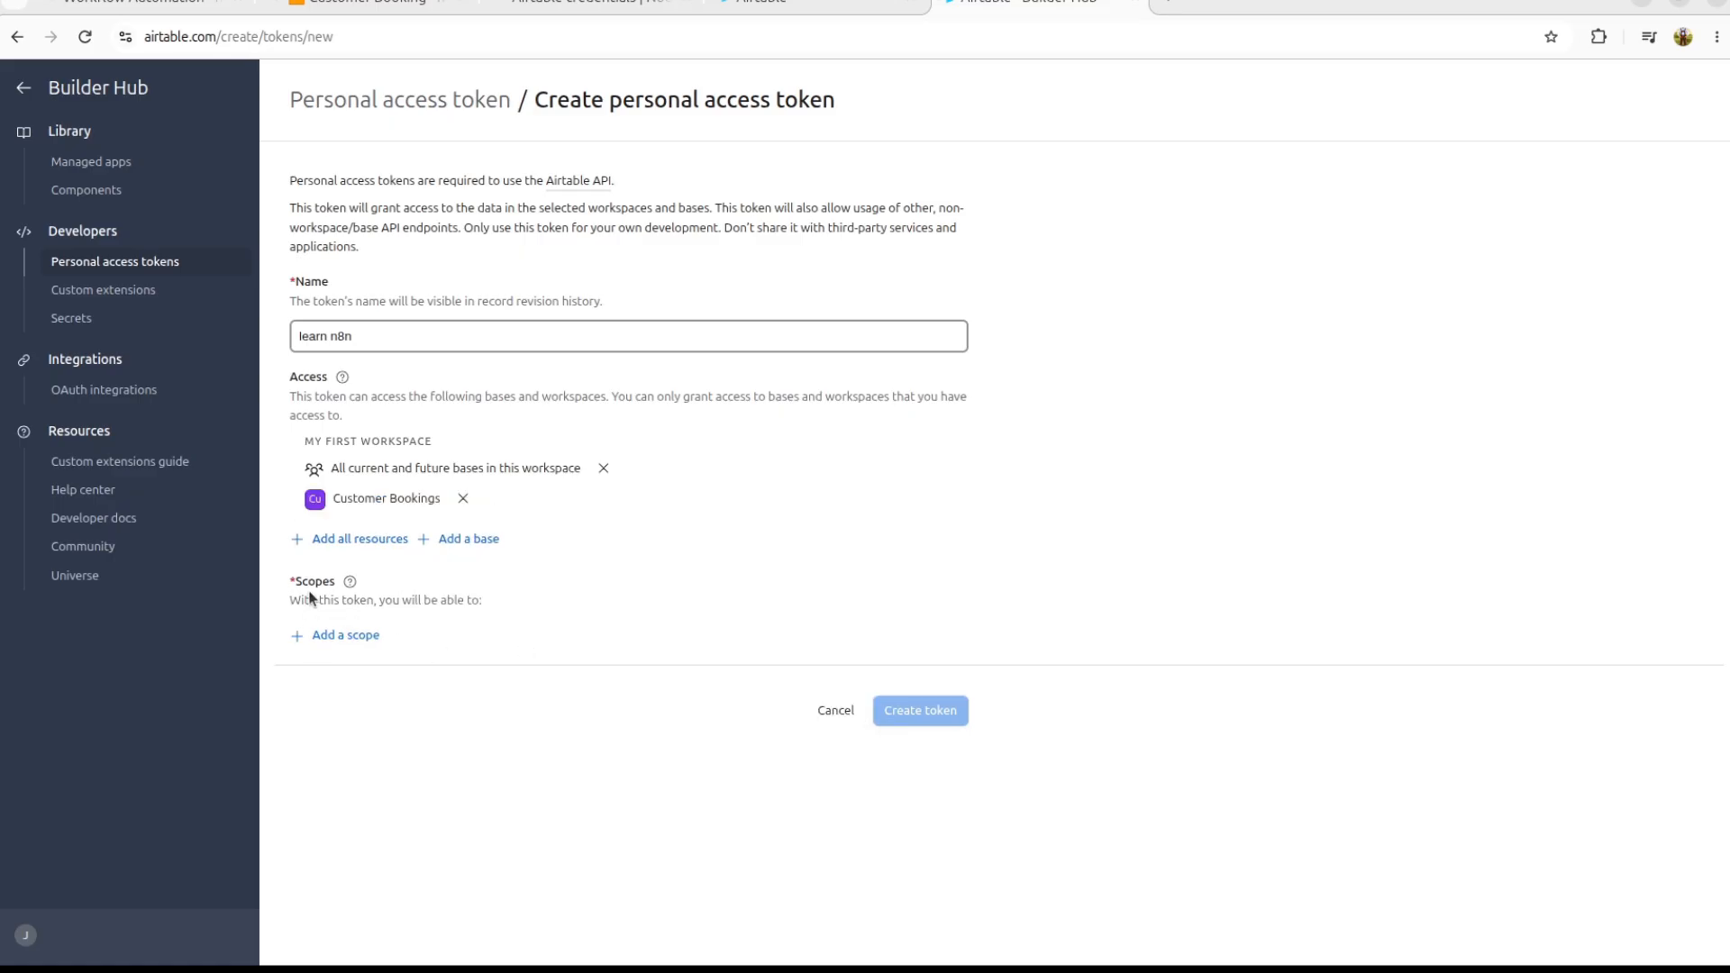
Step: Grant the token data.records:read, data.records:write and schema.bases:read scopes
left_click(358, 641)
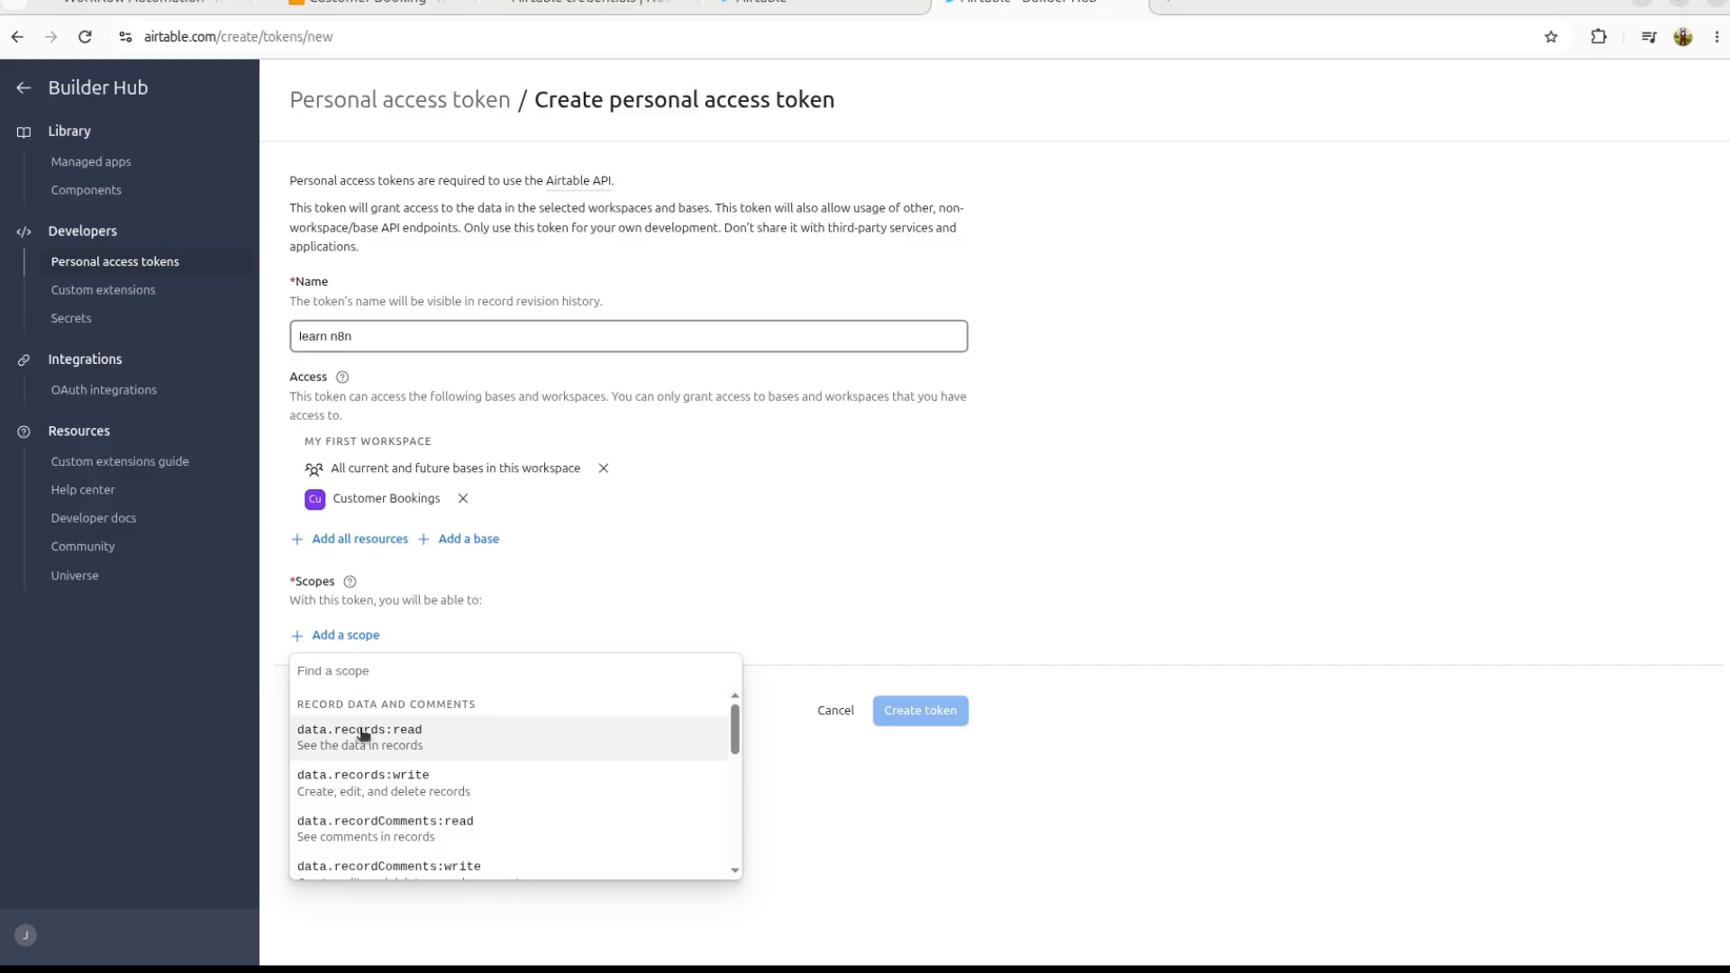
left_click(451, 739)
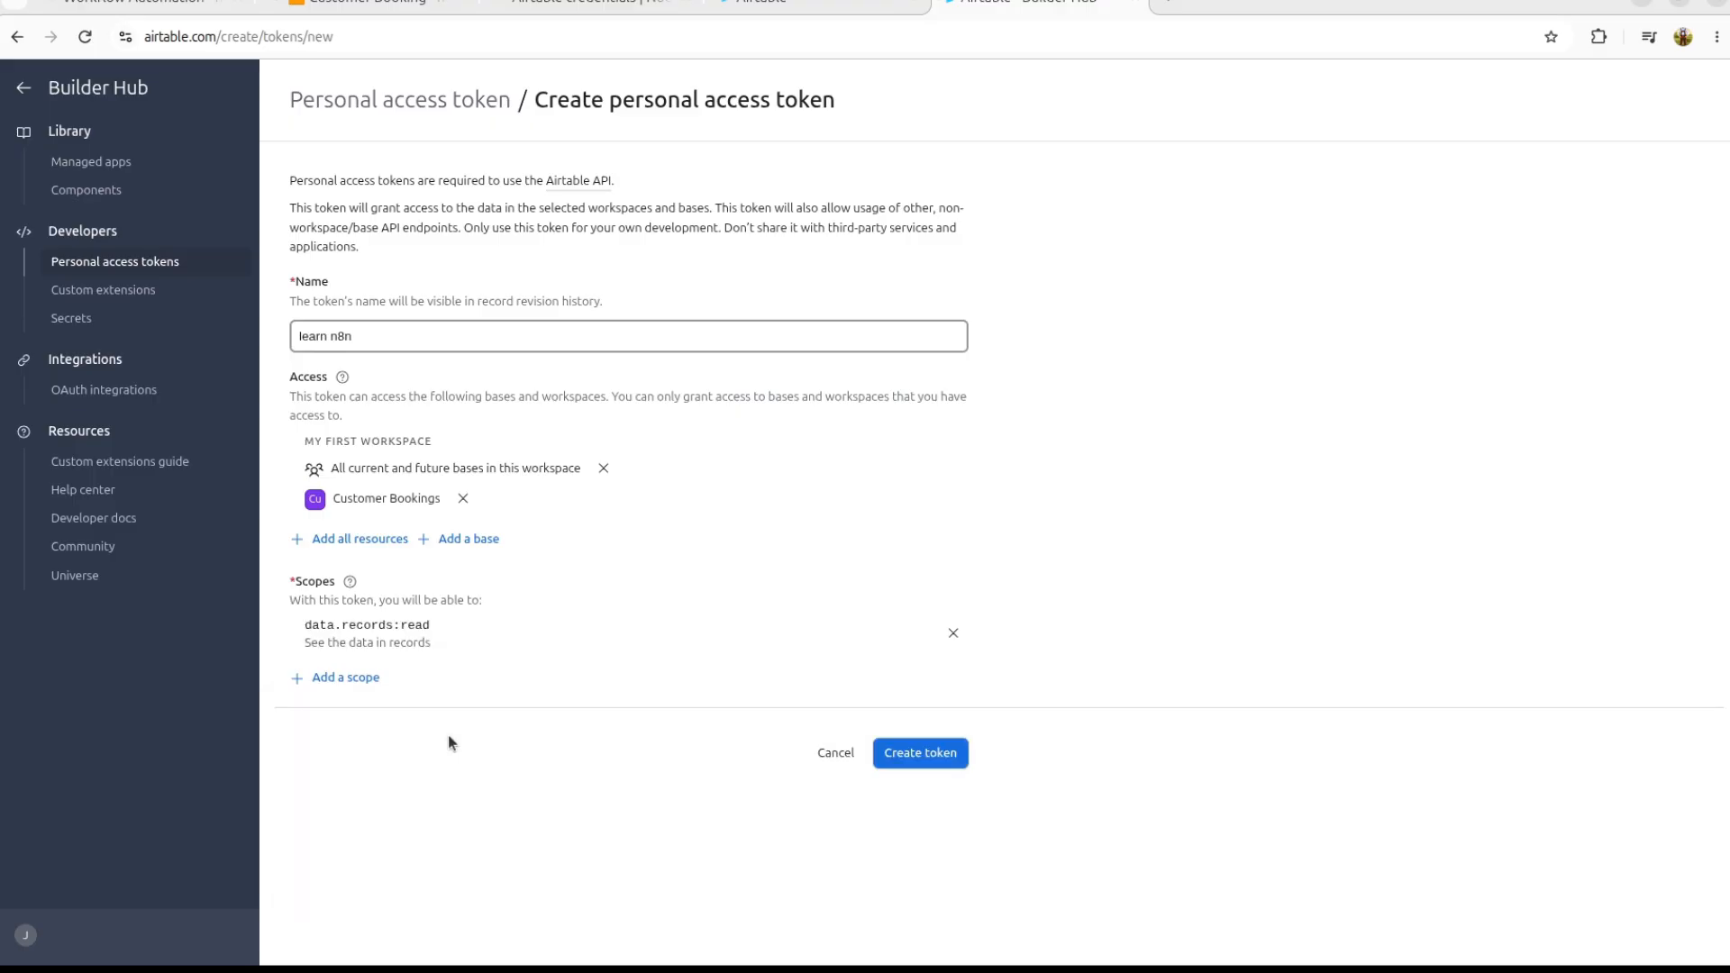
left_click(340, 683)
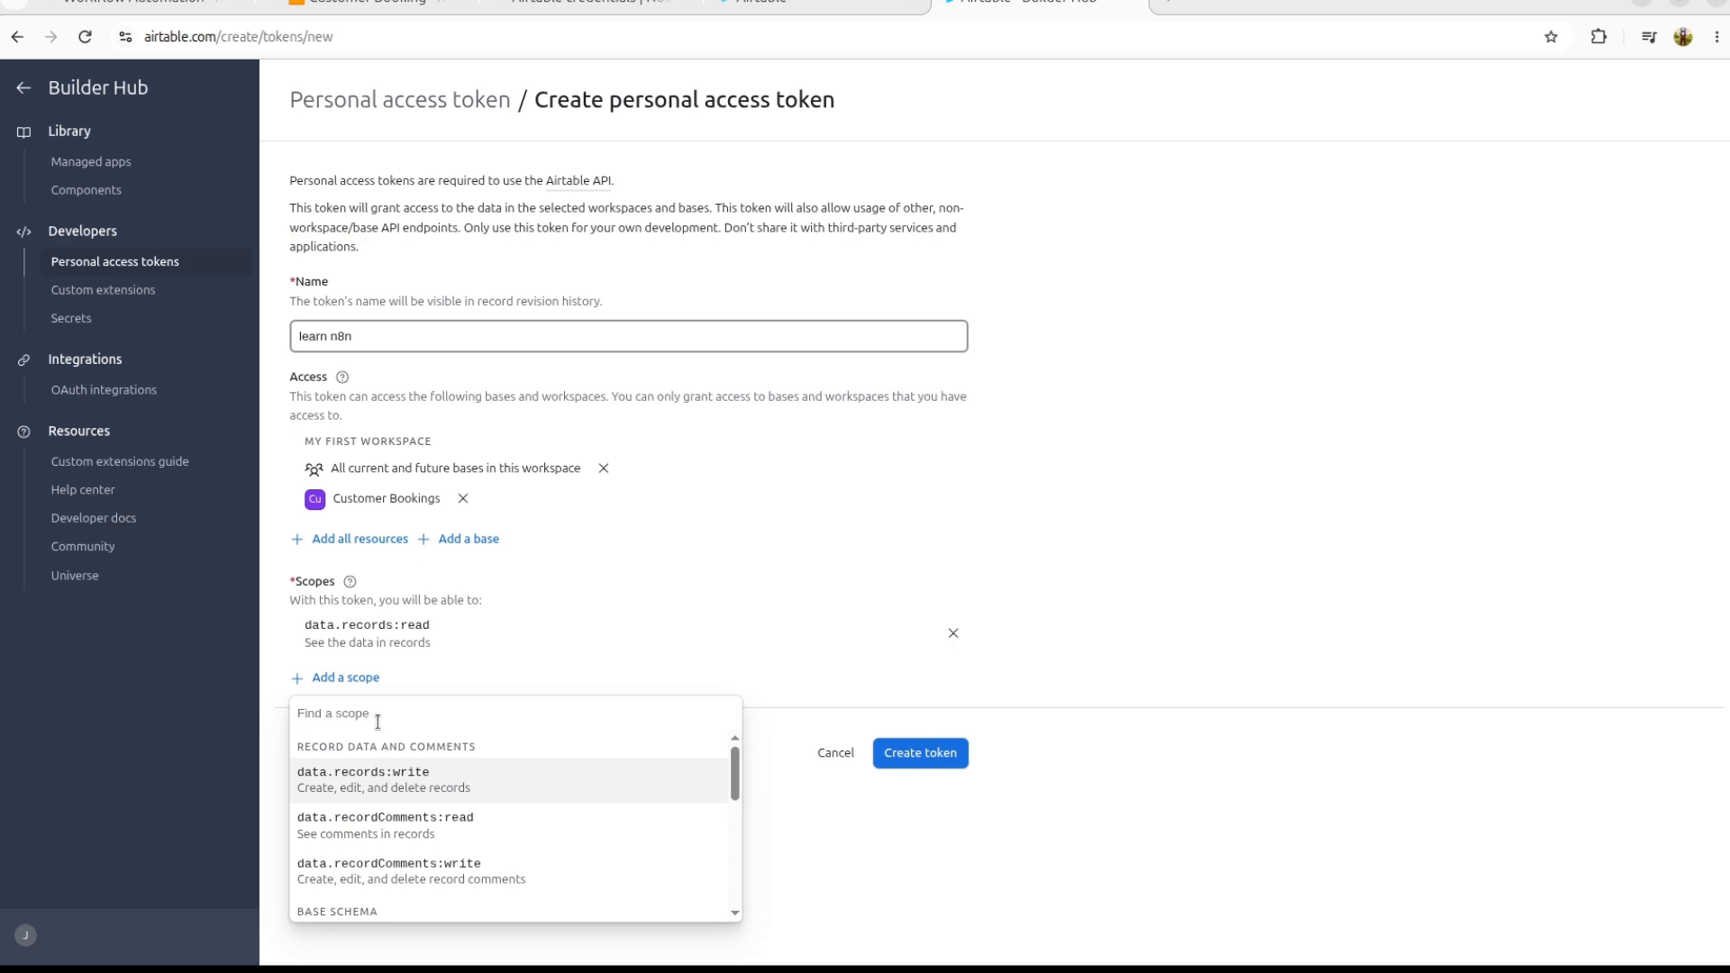
type("wr")
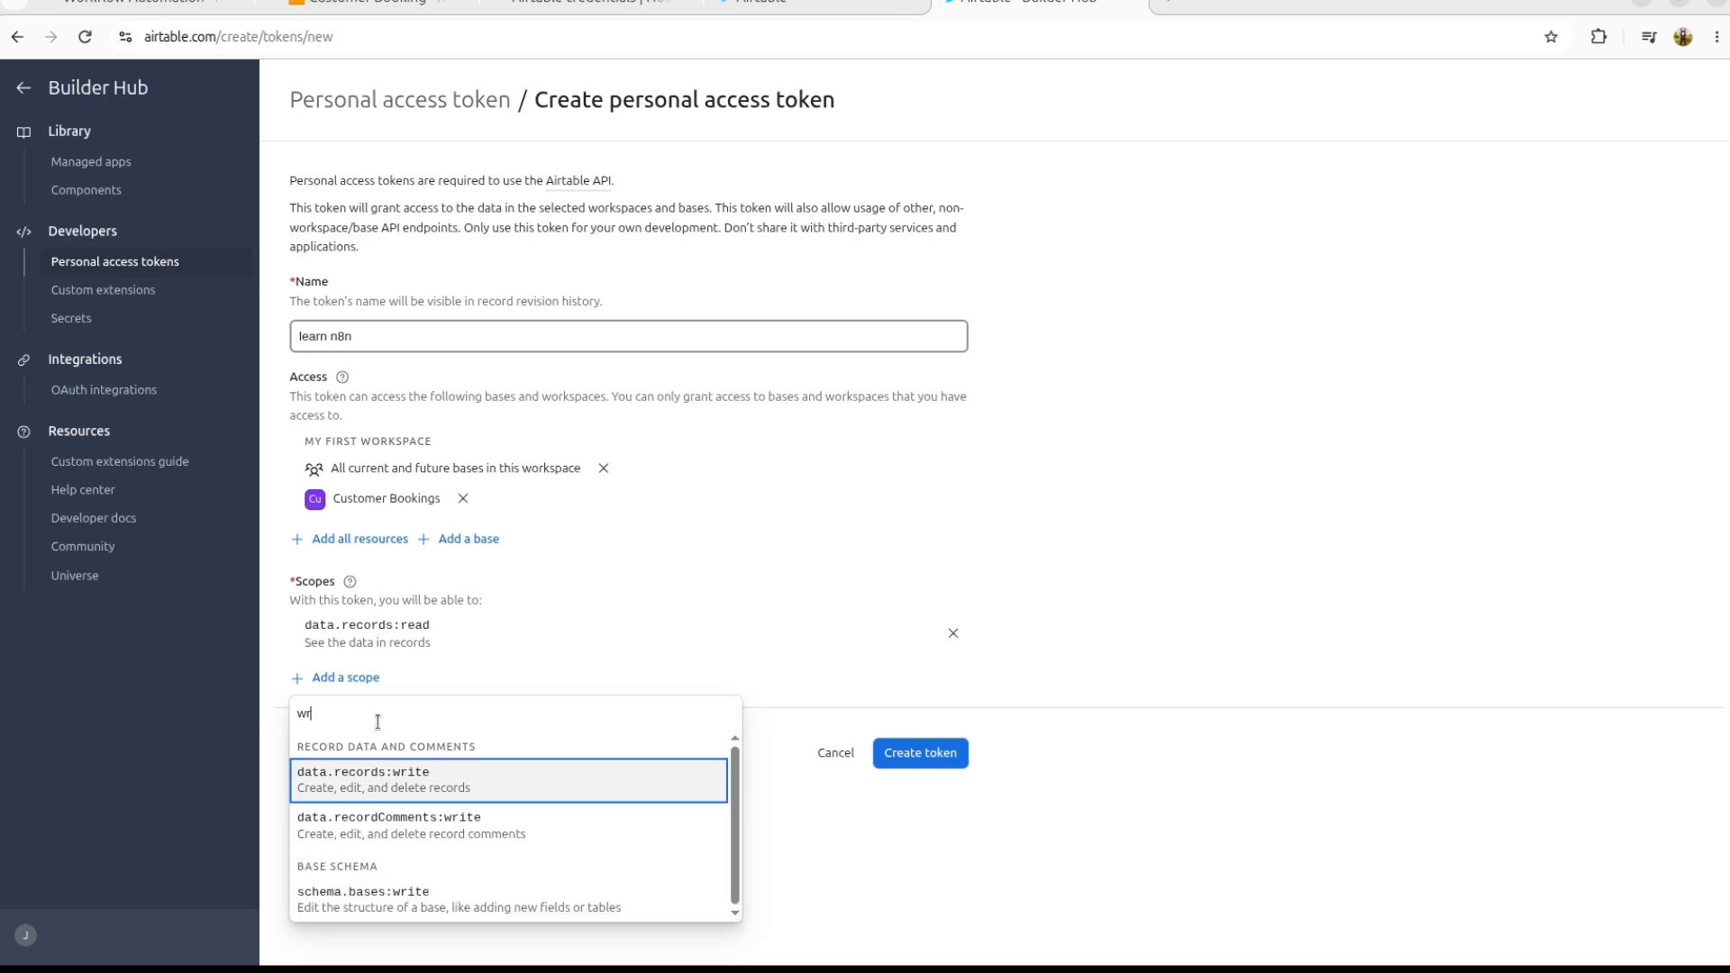
left_click(364, 782)
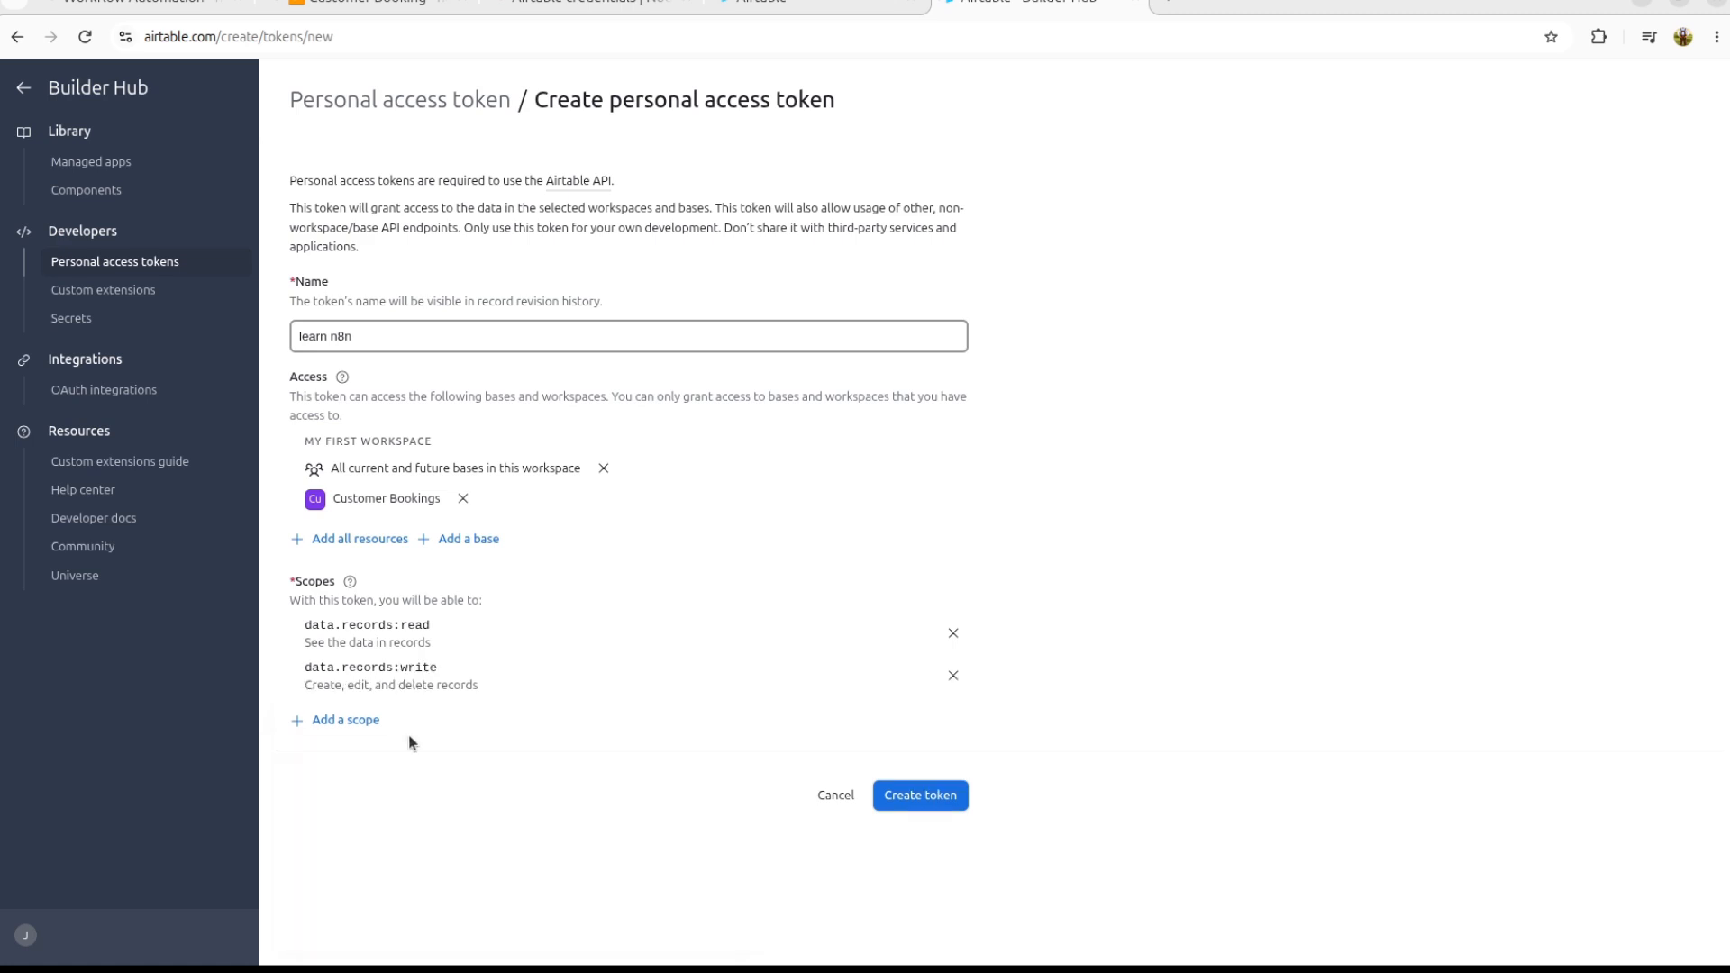
left_click(335, 721)
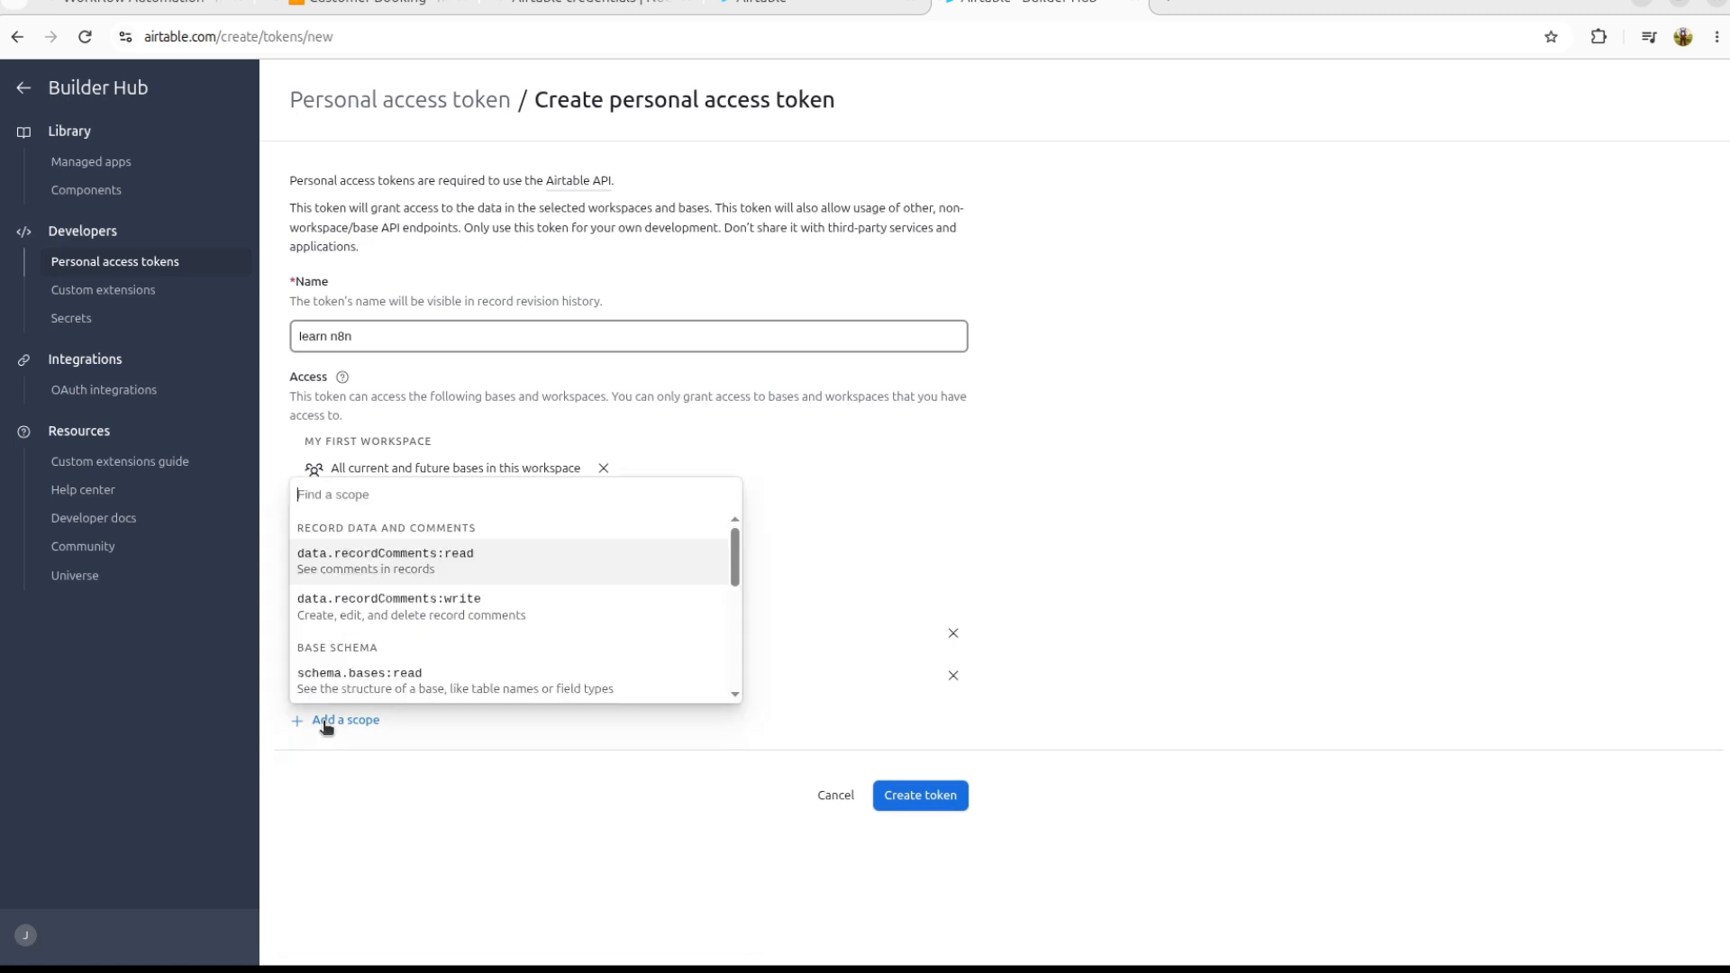
left_click(363, 683)
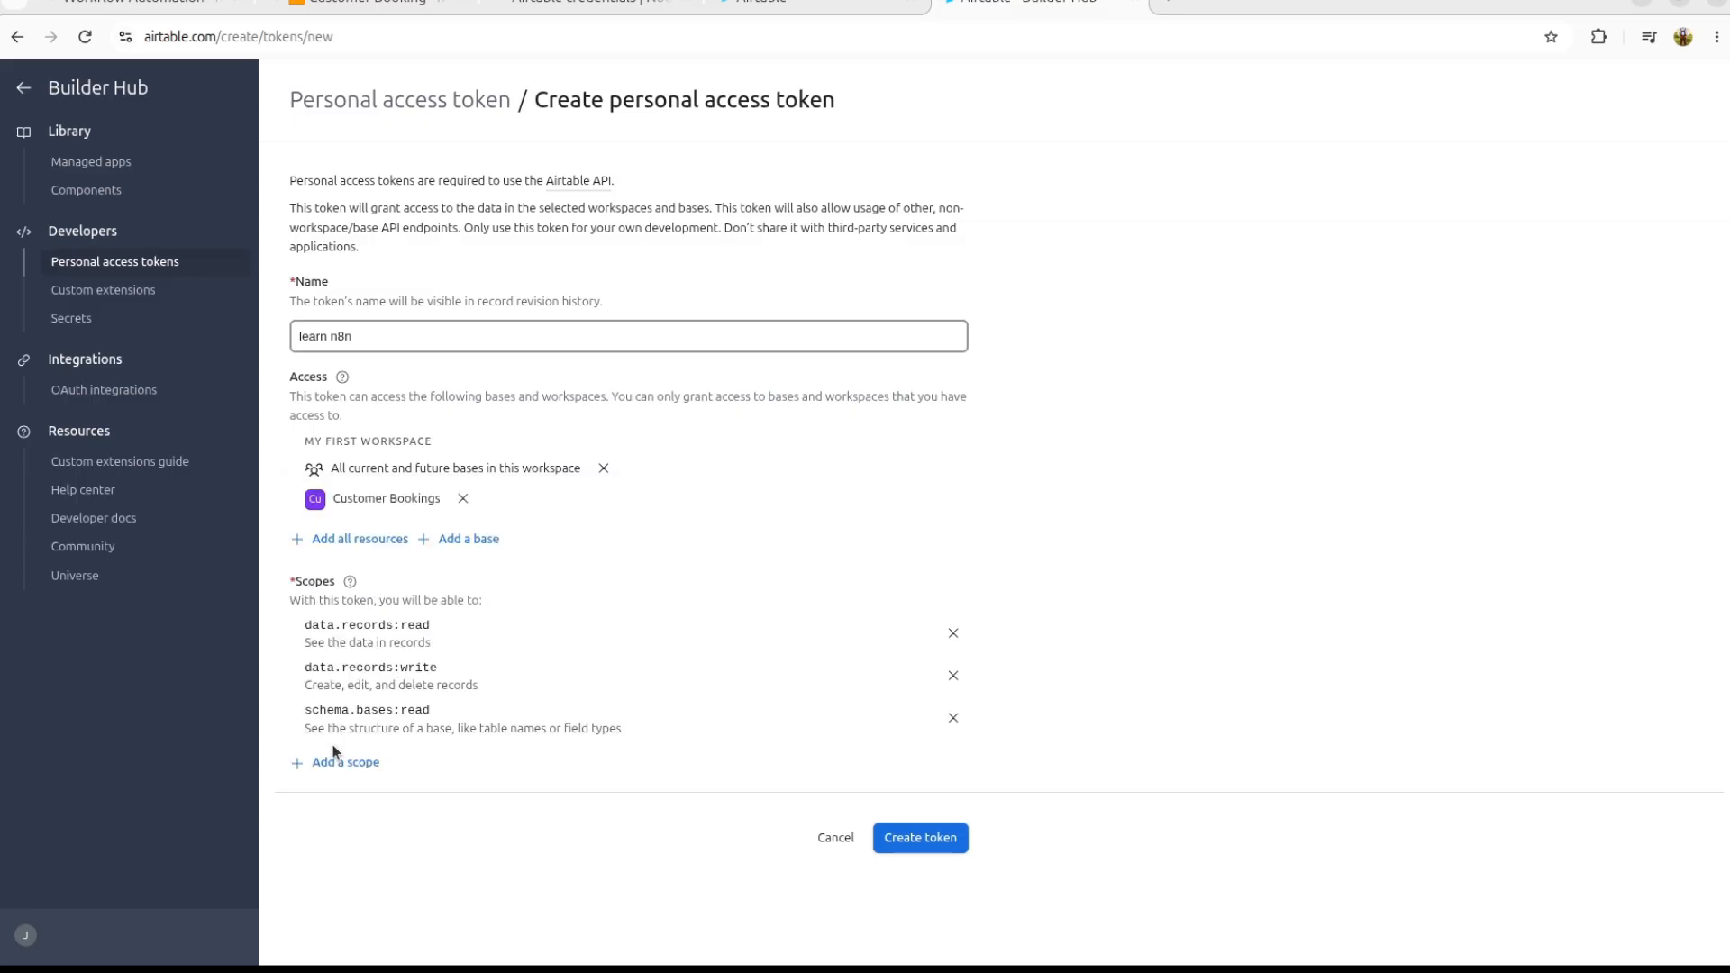
Step: Create the token and copy its value
left_click(887, 851)
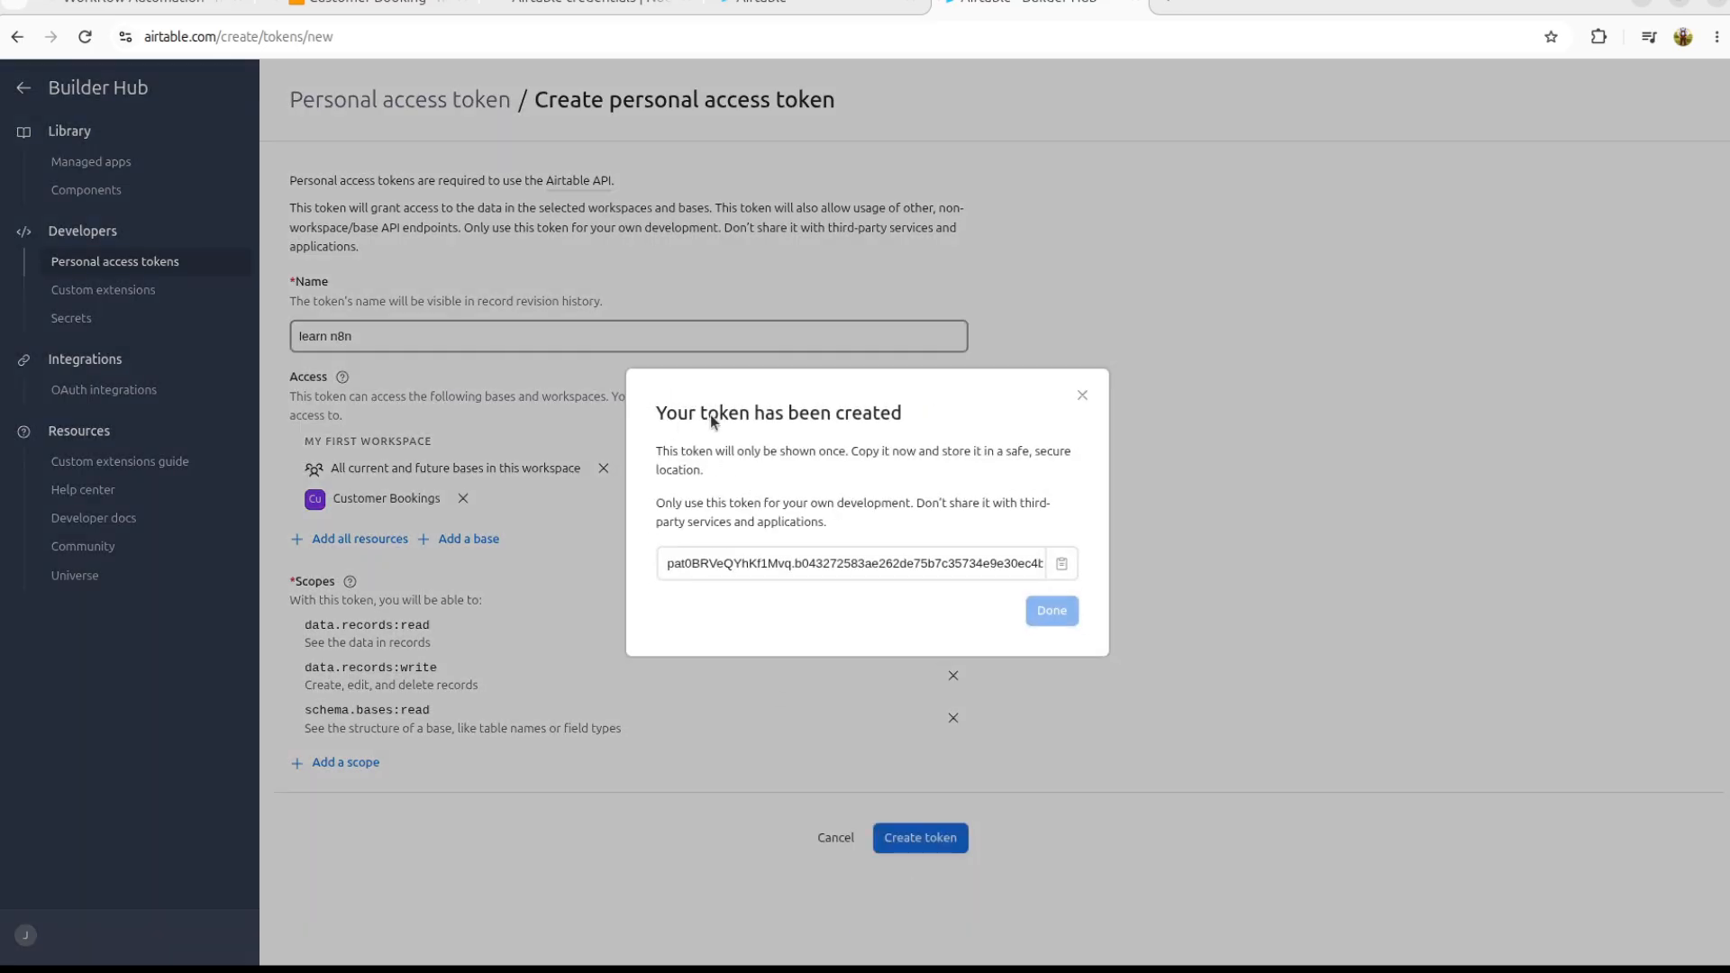
triple_click(751, 414)
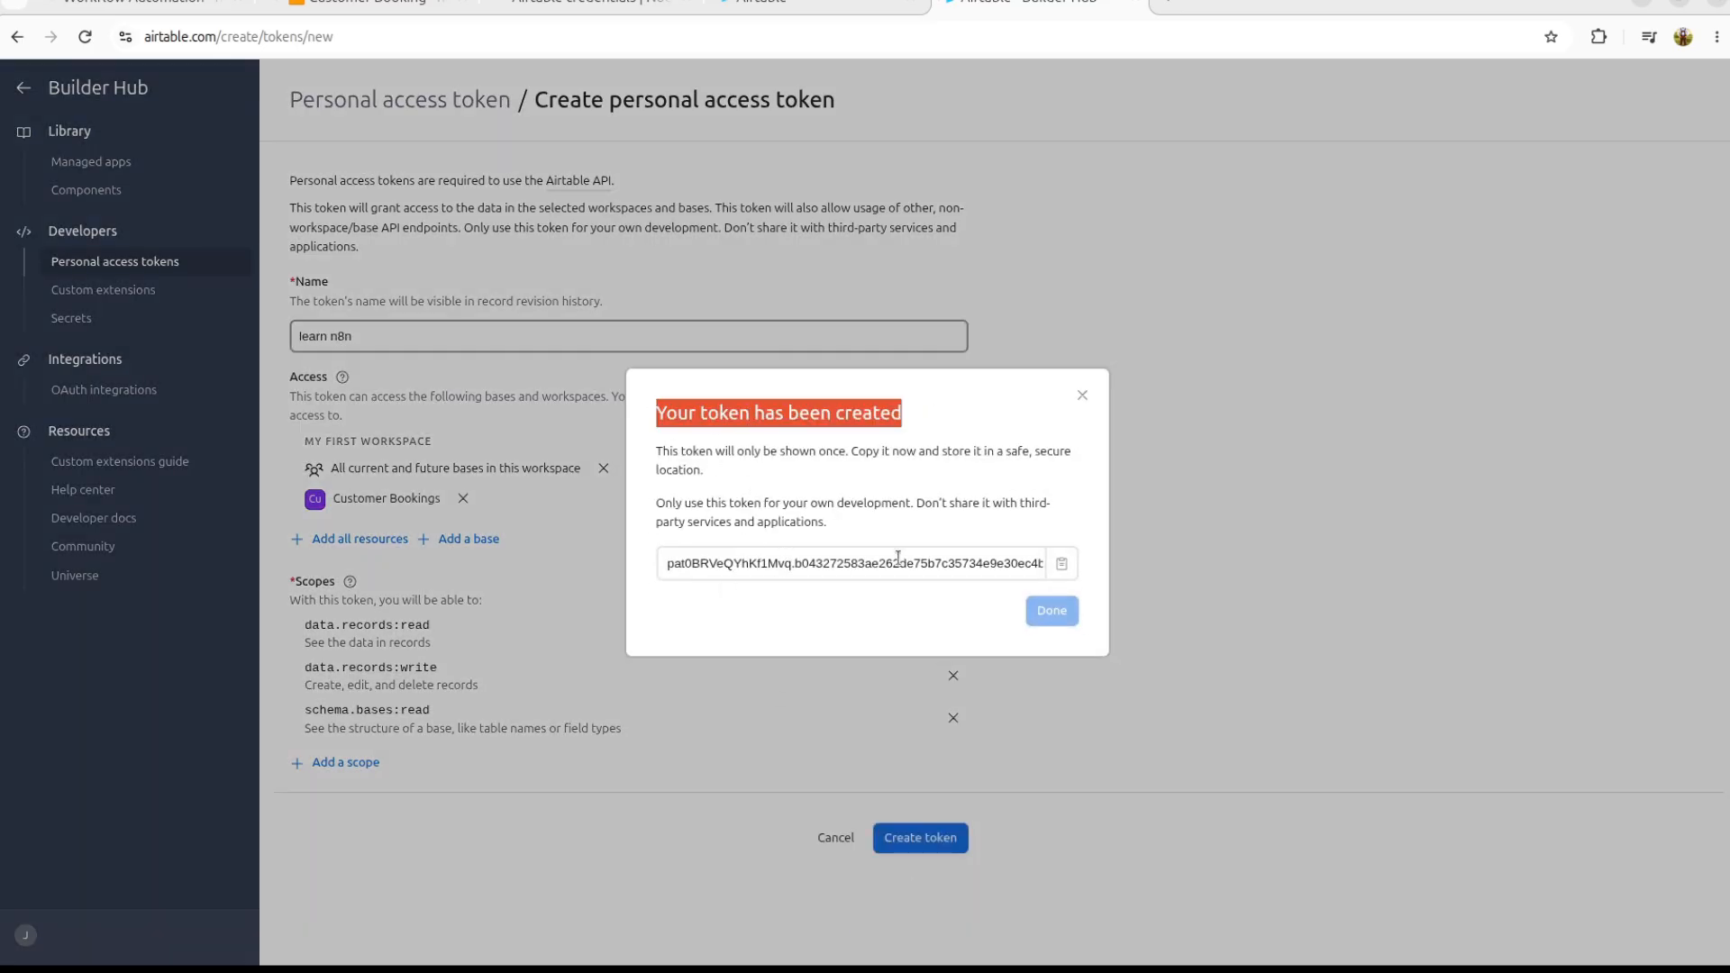
left_click(1062, 563)
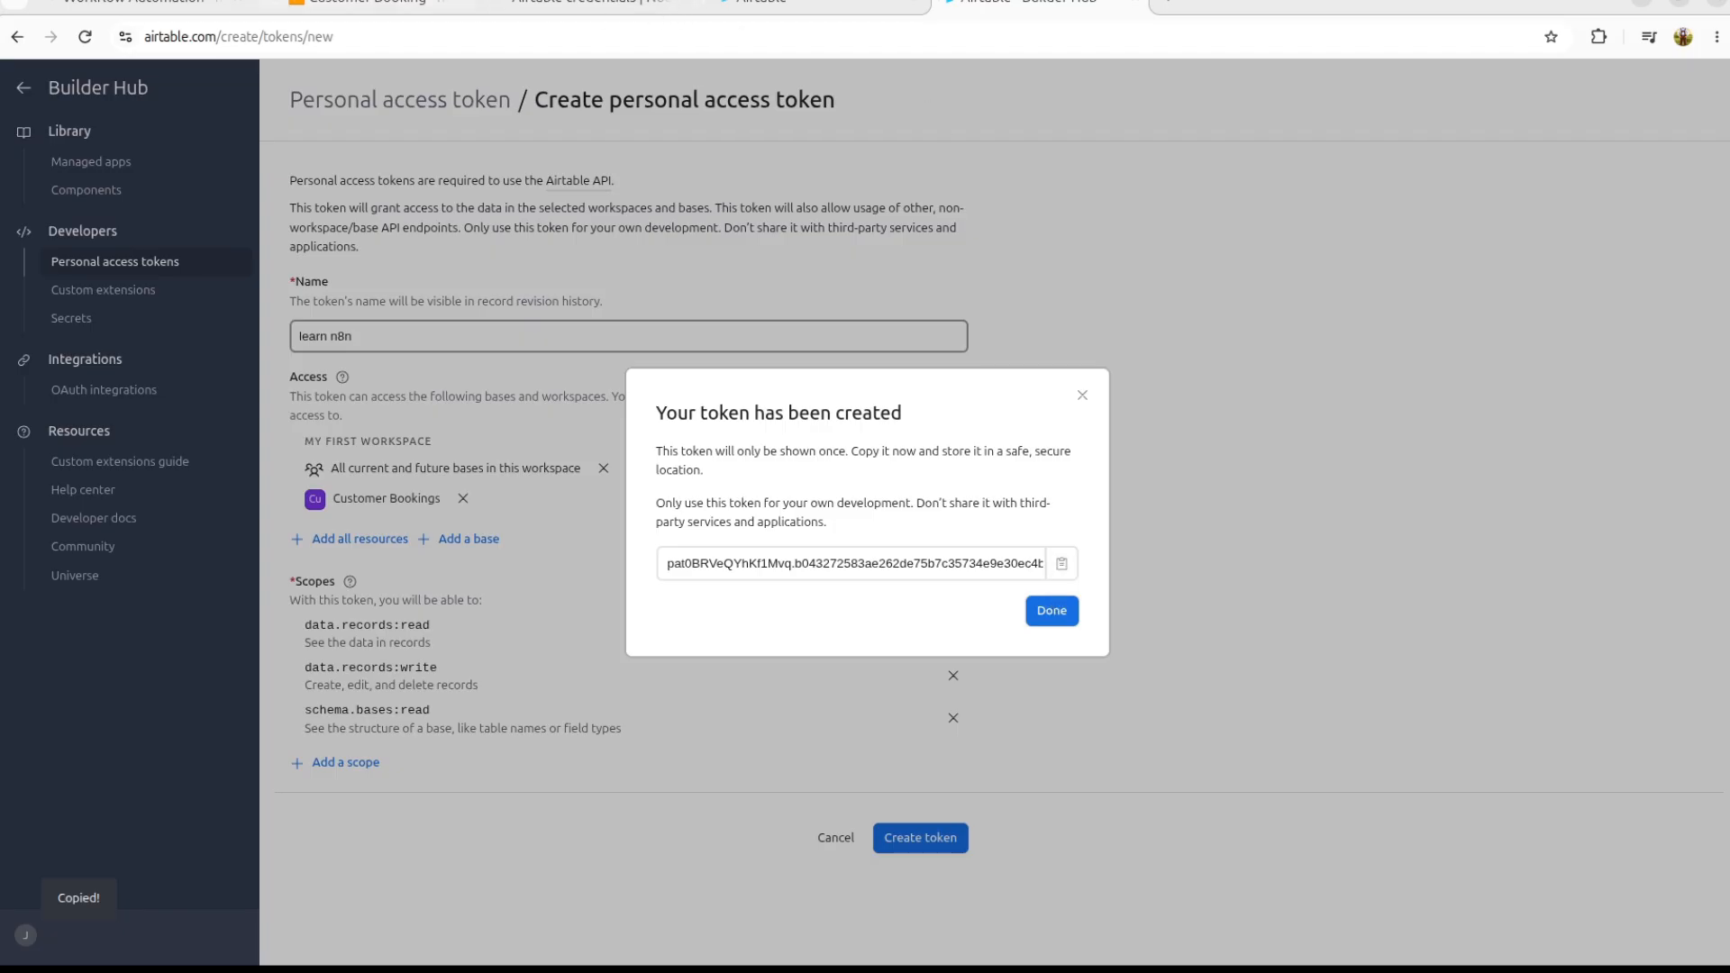
left_click(368, 2)
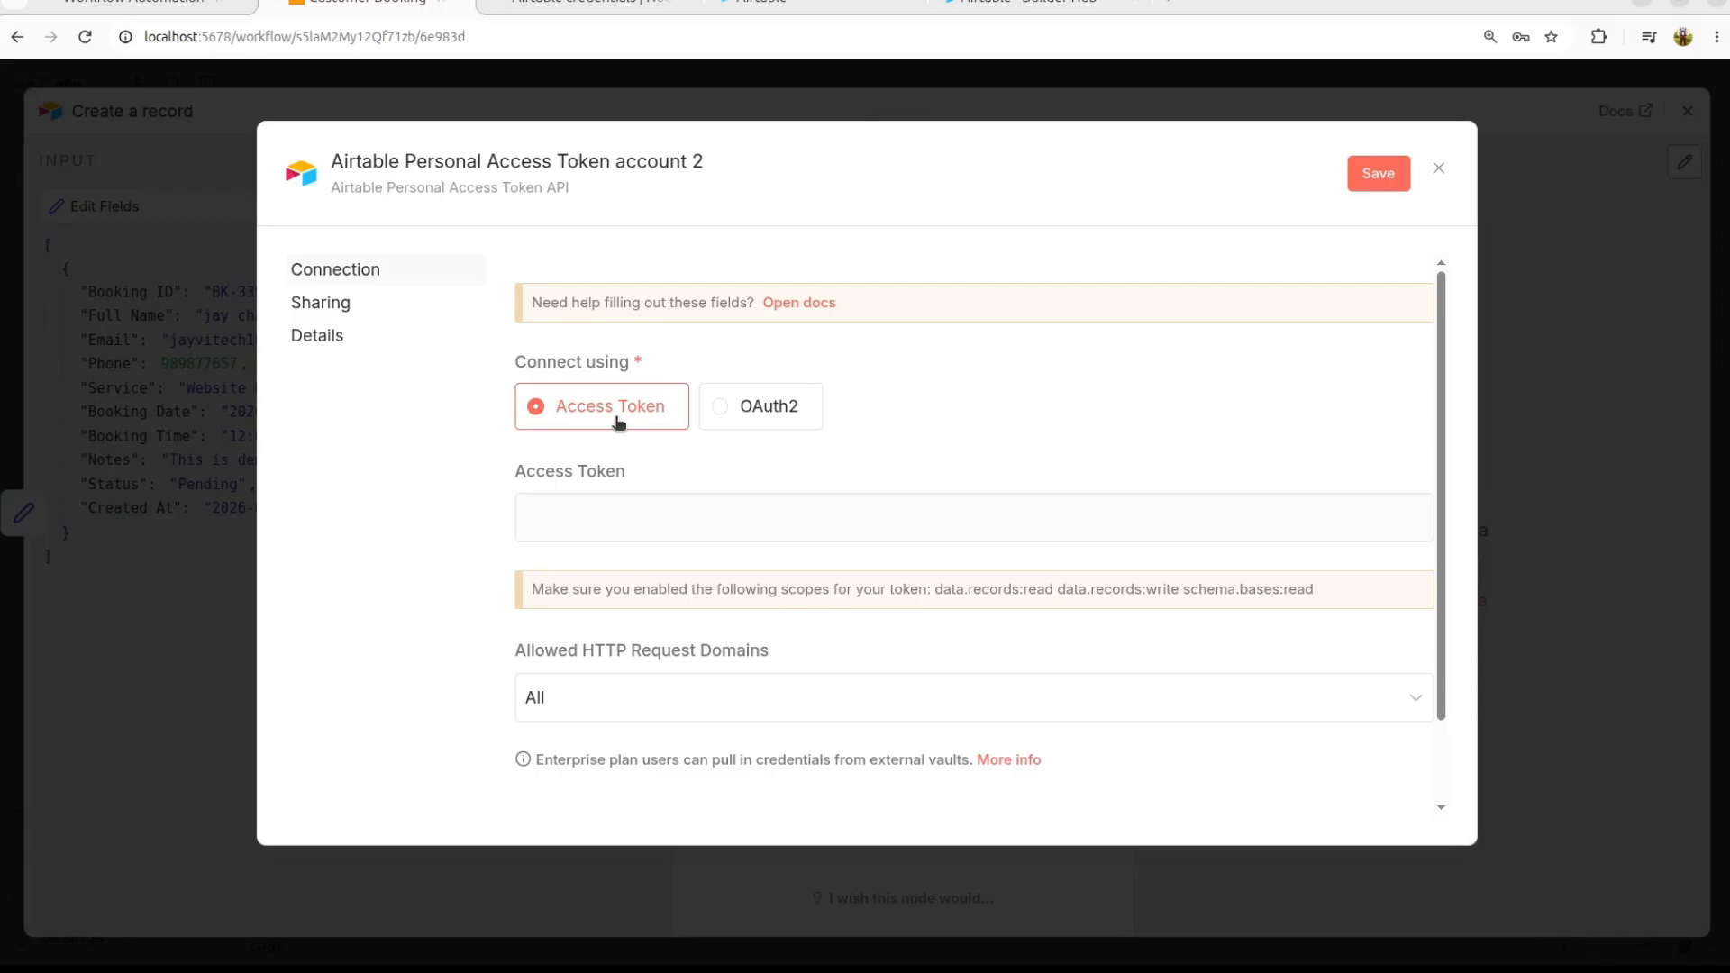
Step: Paste the copied Airtable token into the credential's Access Token field, then save and test it
left_click(582, 520)
key("ctrl+v")
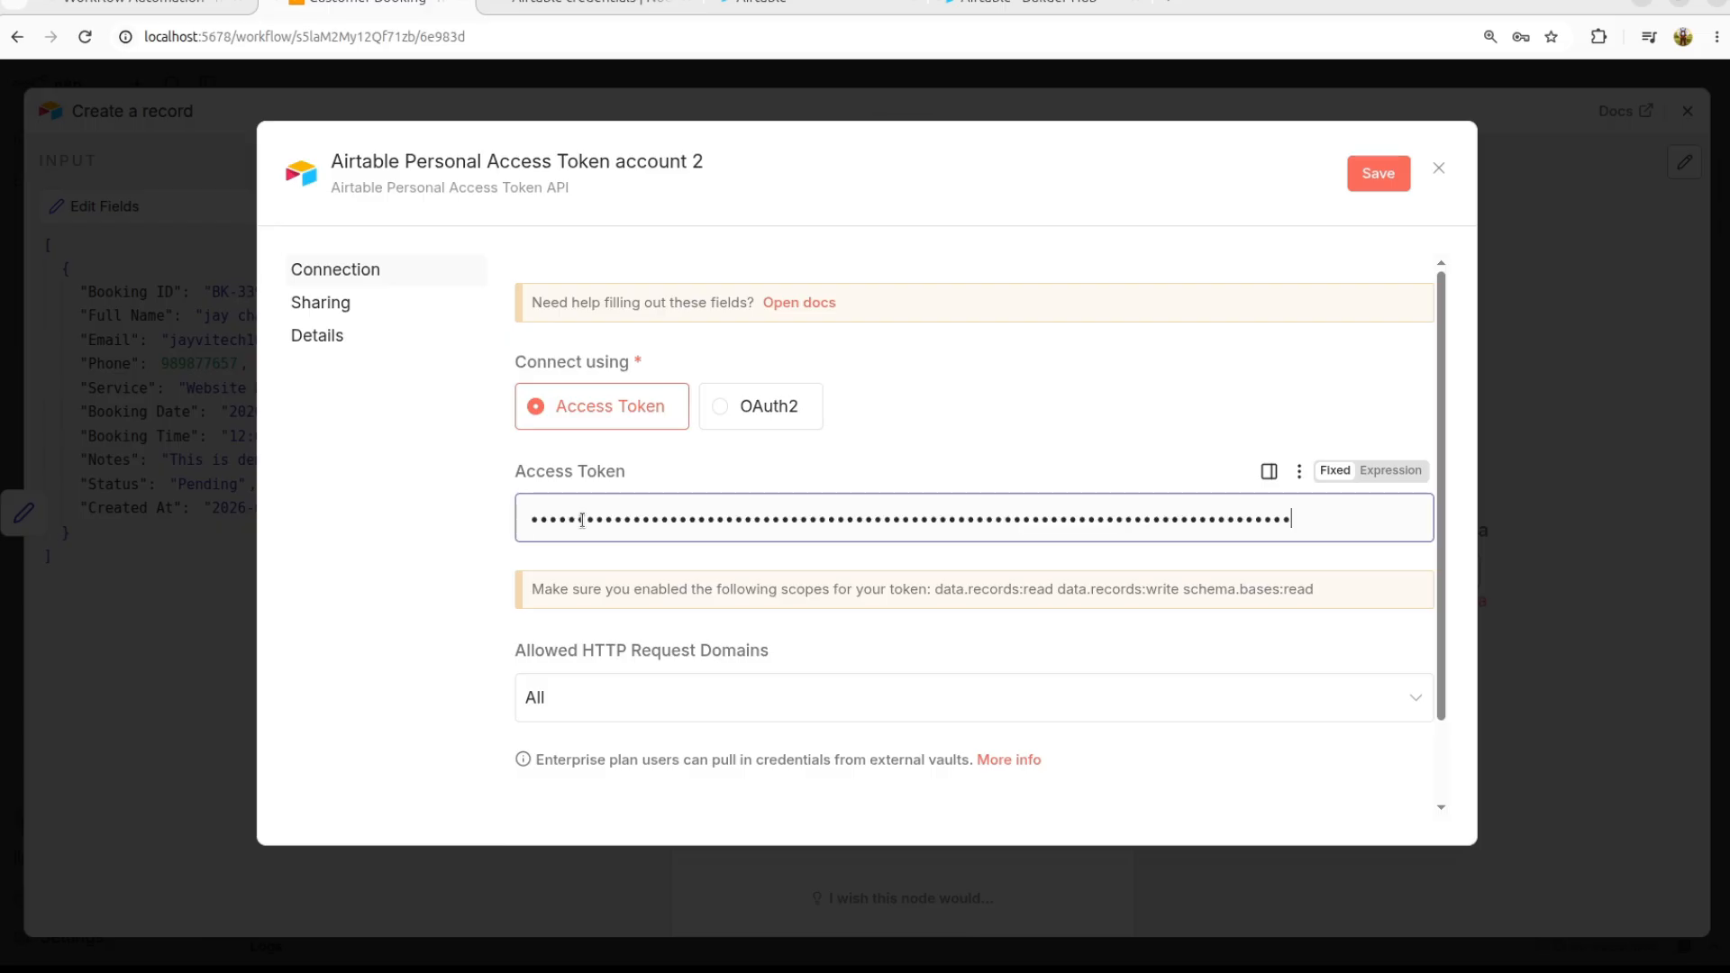
left_click(422, 538)
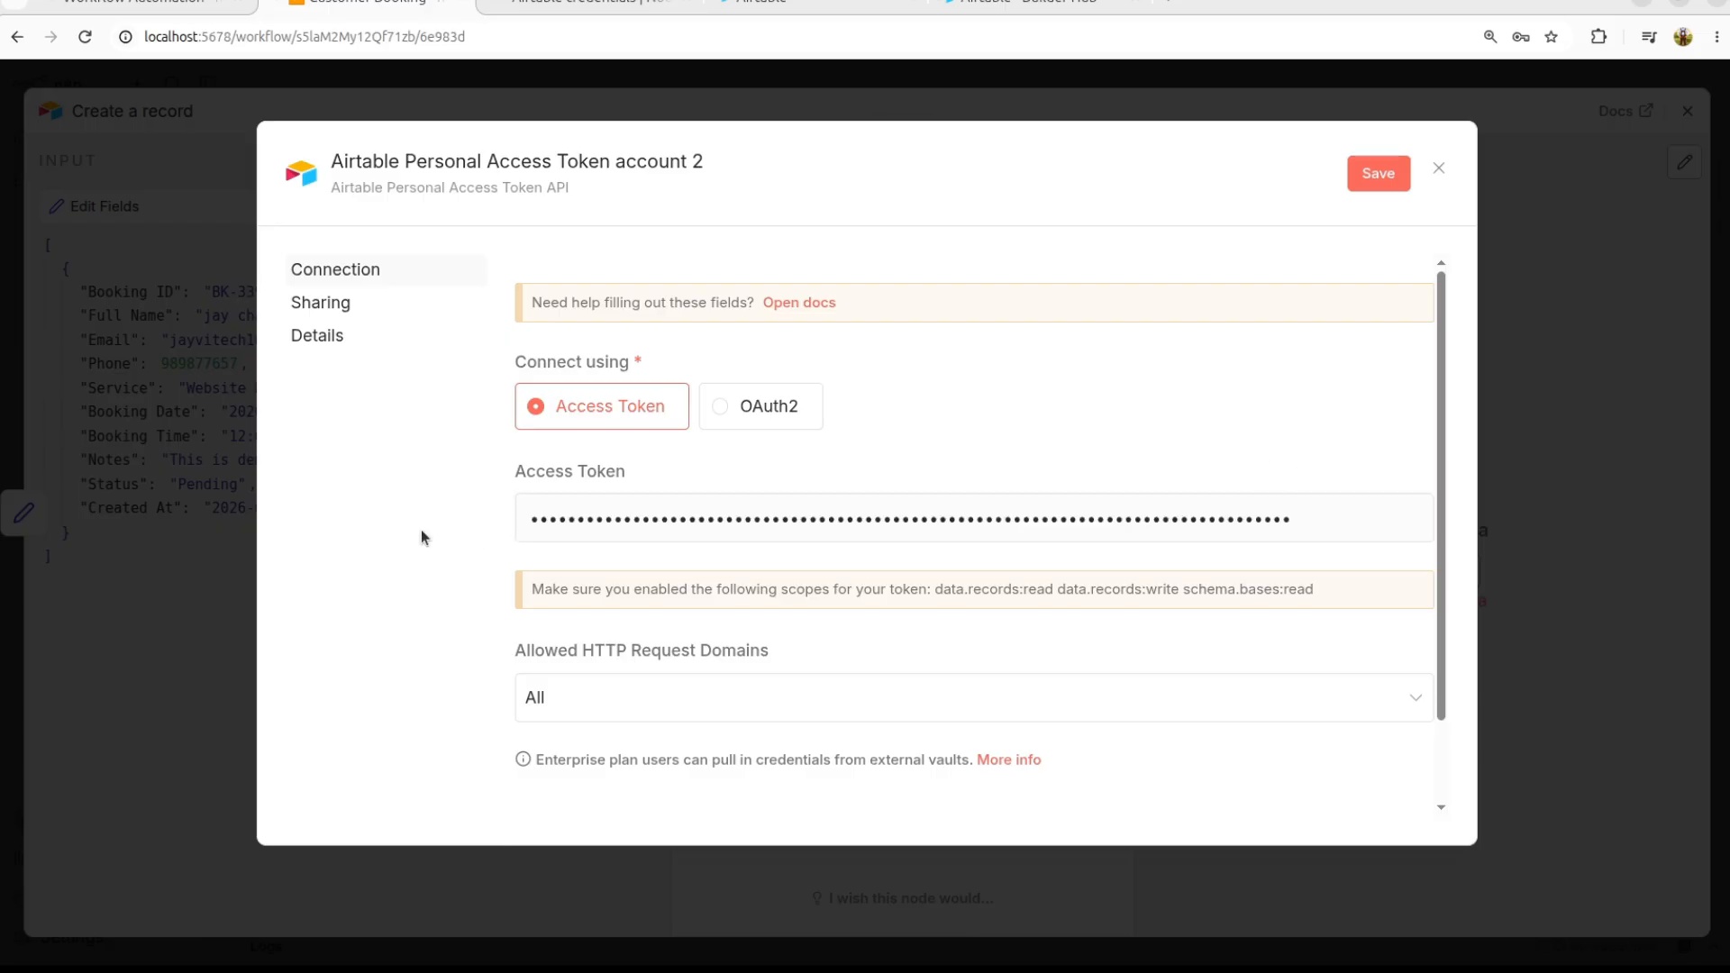
left_click(1385, 177)
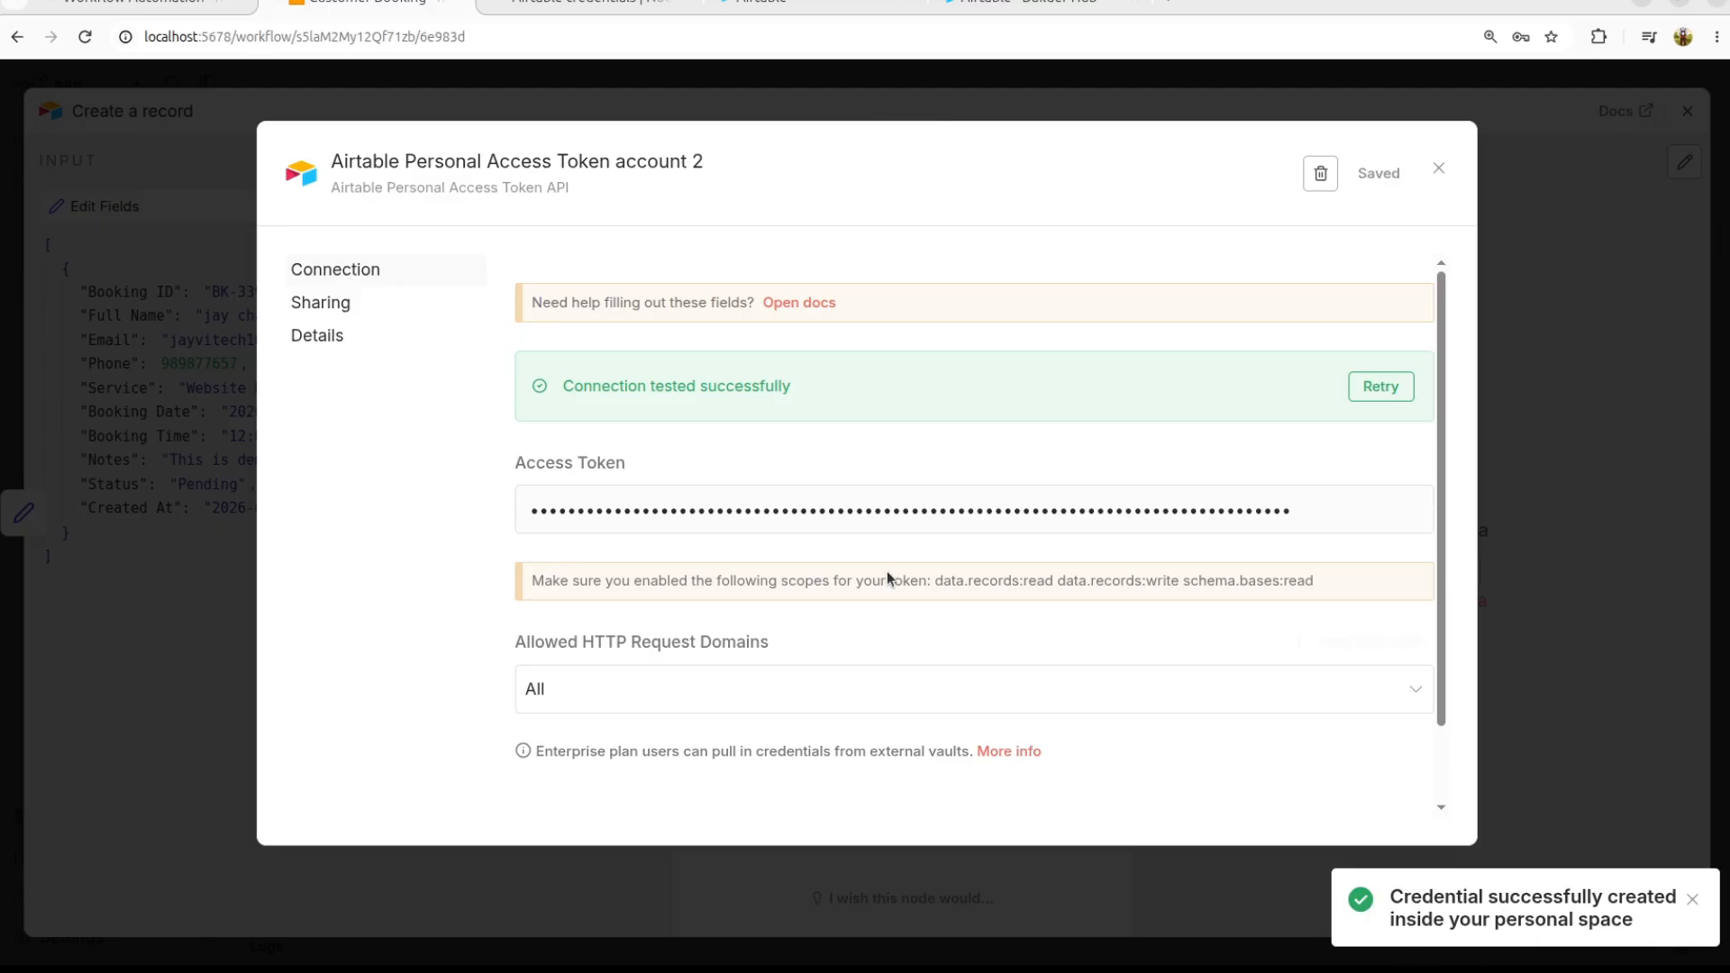
triple_click(619, 389)
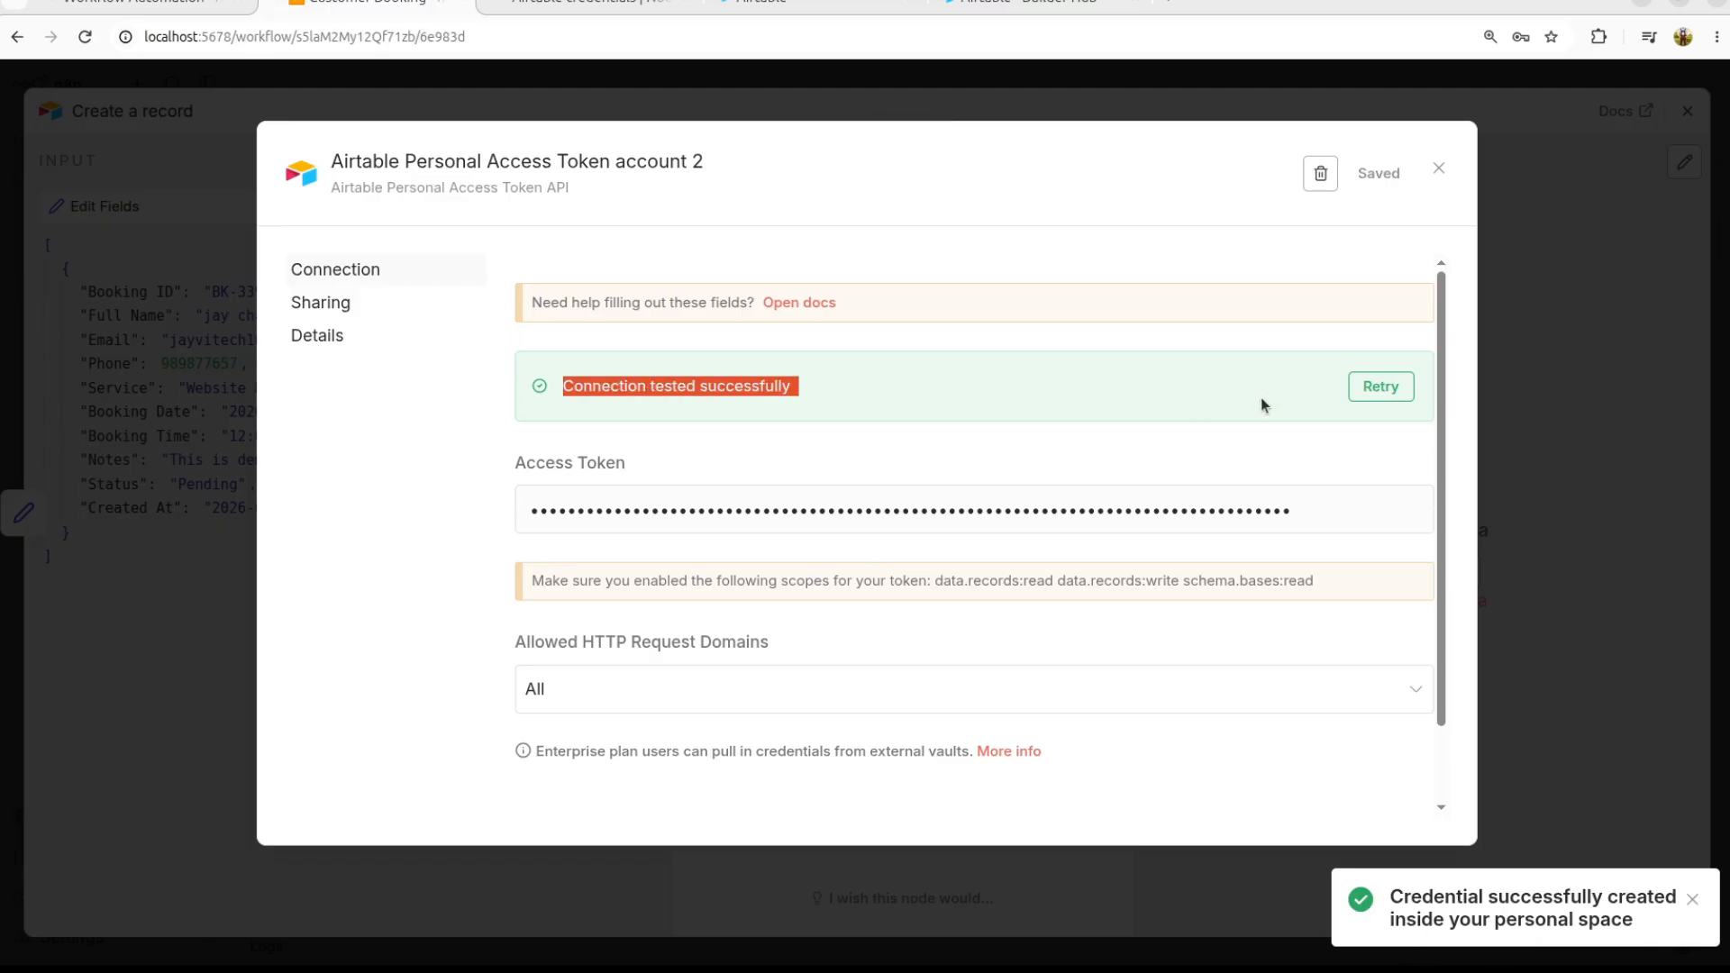
scroll(989, 558, "down", 1)
scroll(990, 555, "up", 1)
left_click(1439, 174)
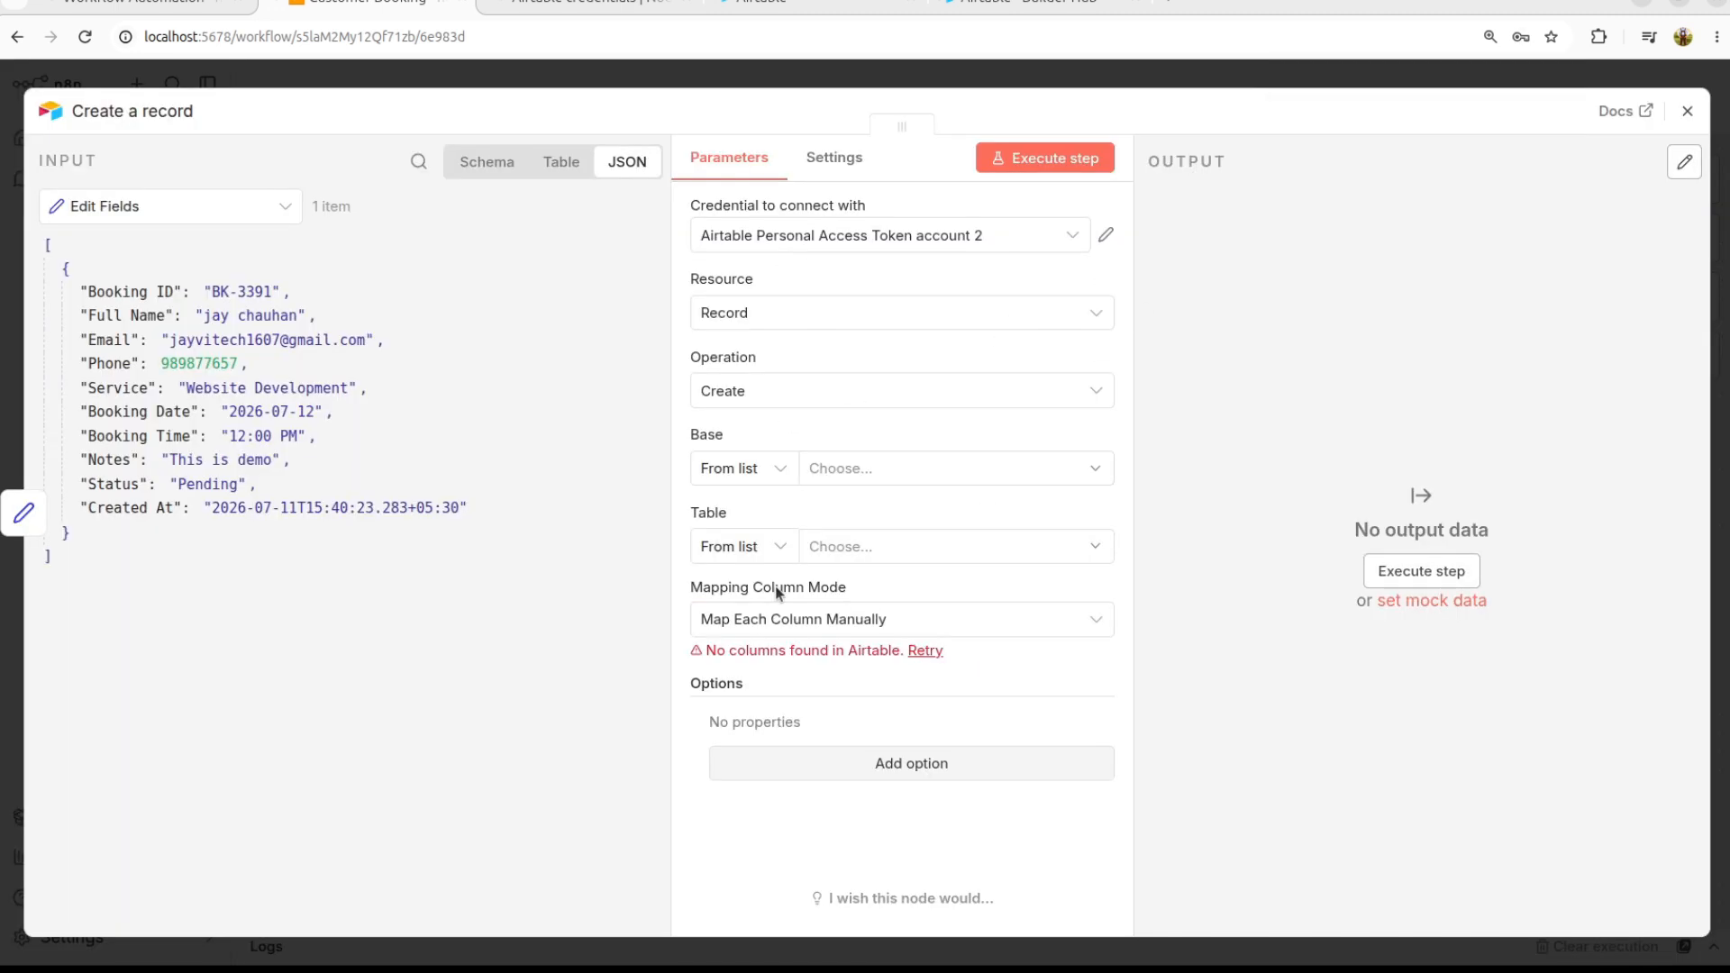
Step: Keep credential account 2 and set Record / Create on base Customer Bookings, table Bookings
left_click(823, 242)
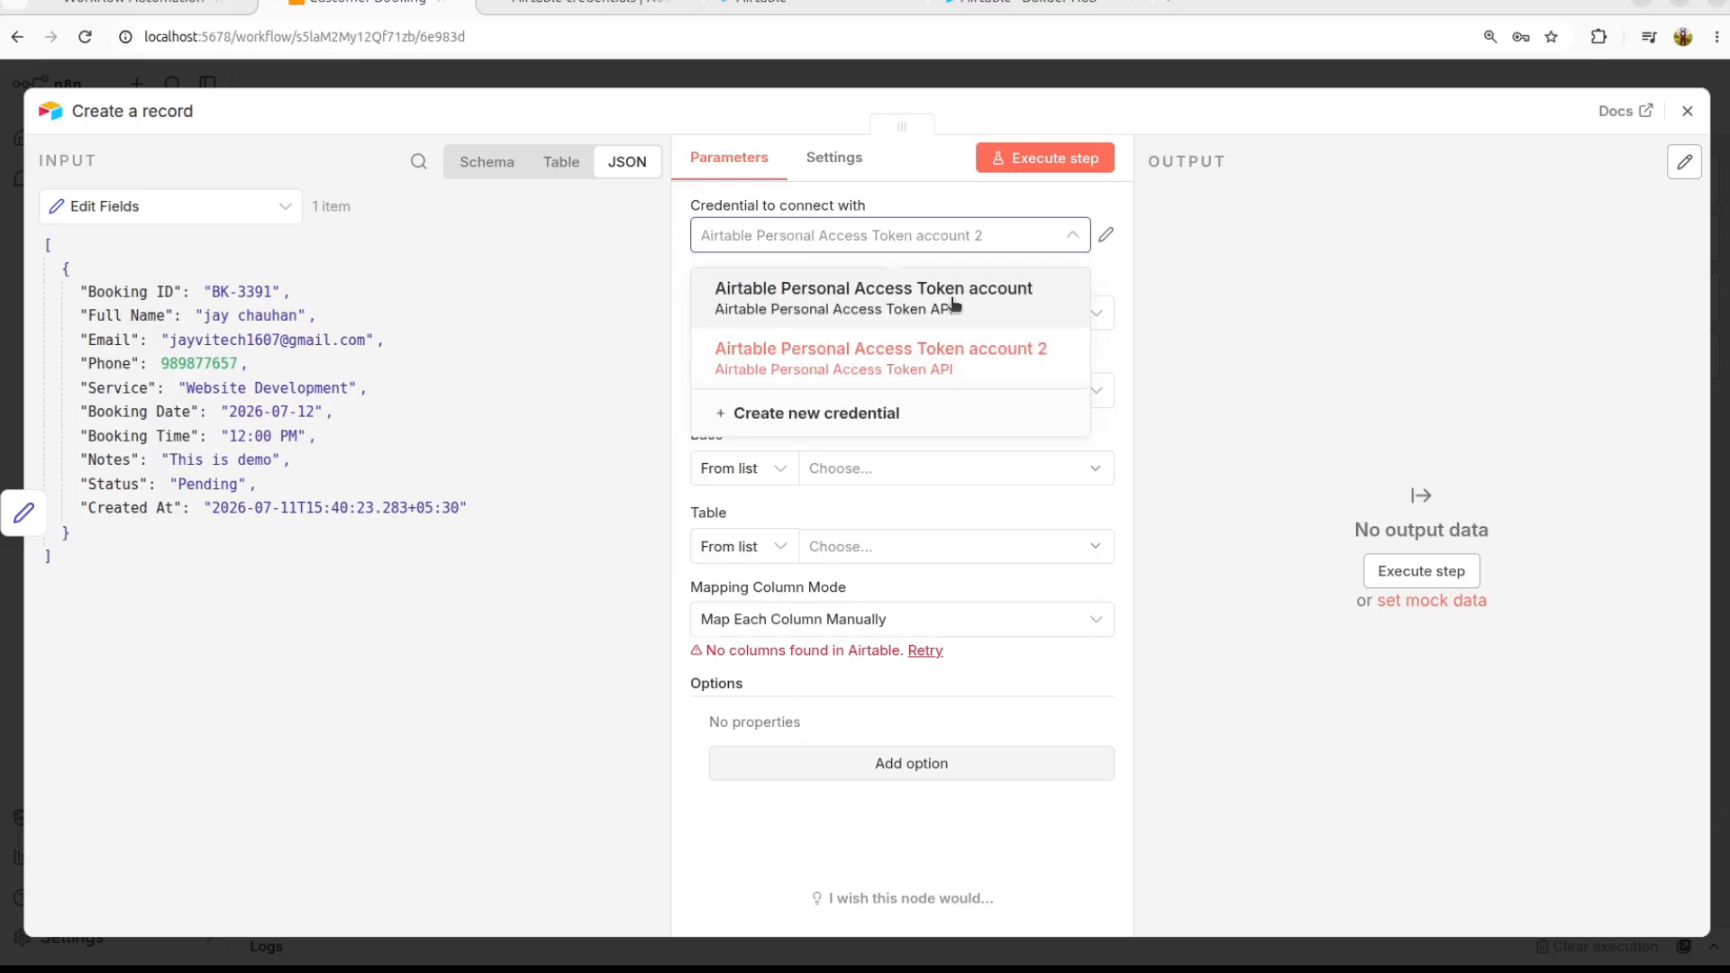
left_click(1249, 353)
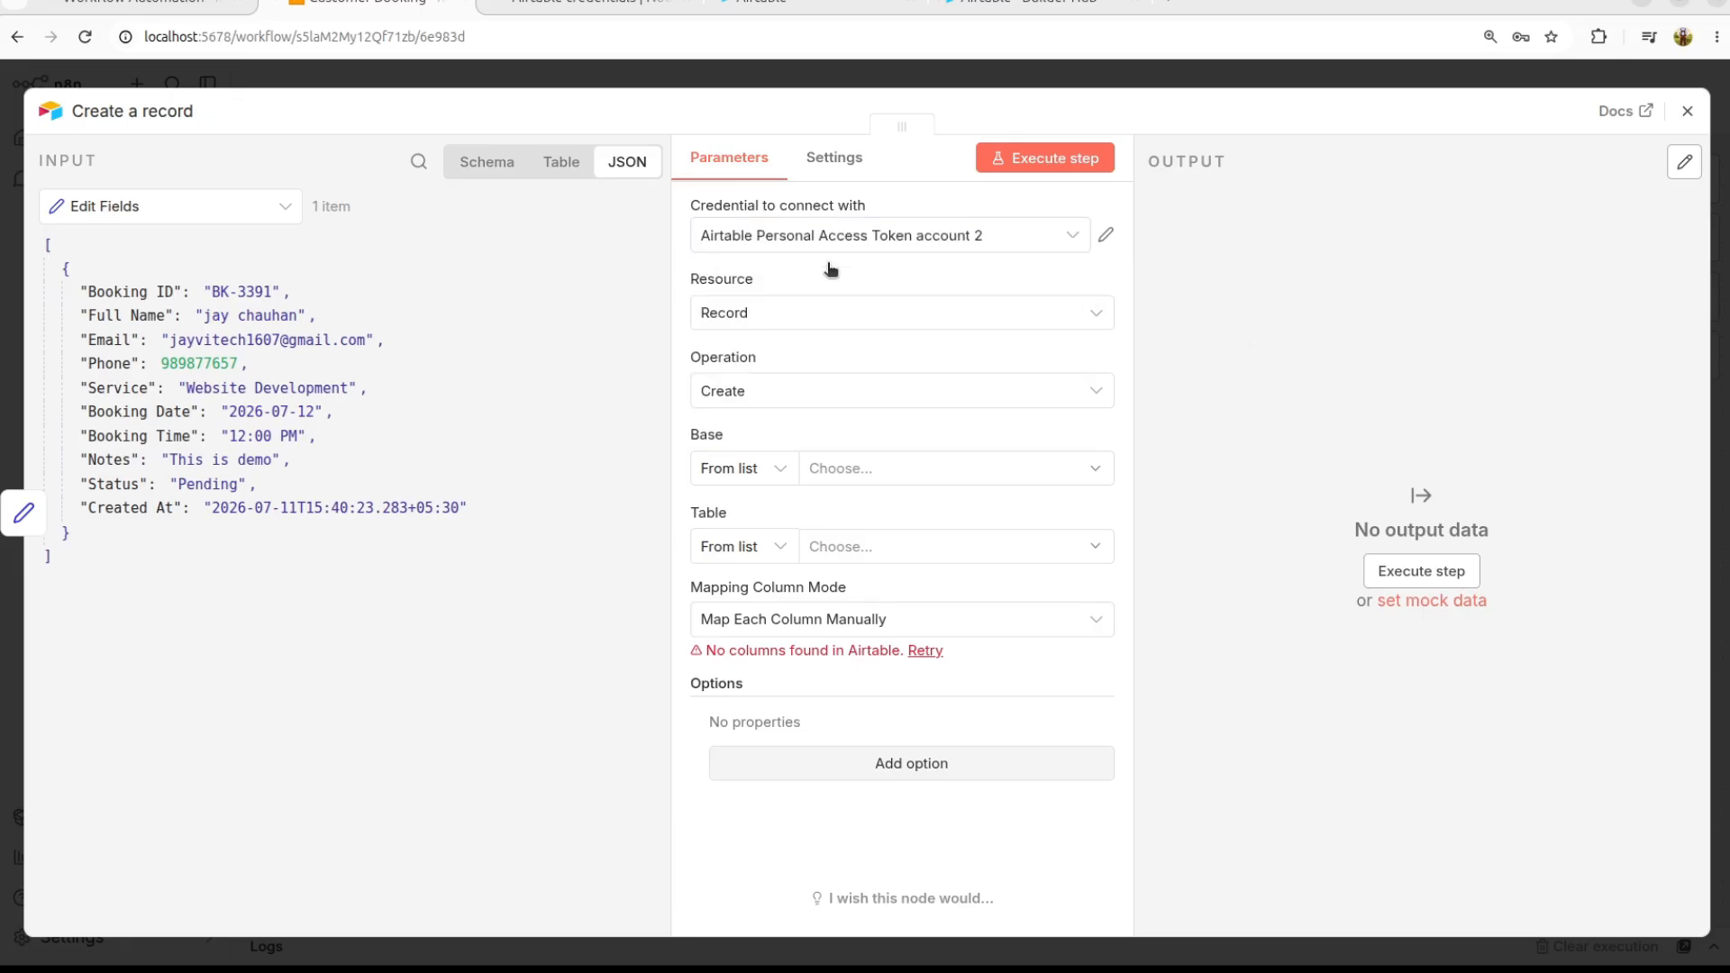
left_click(797, 325)
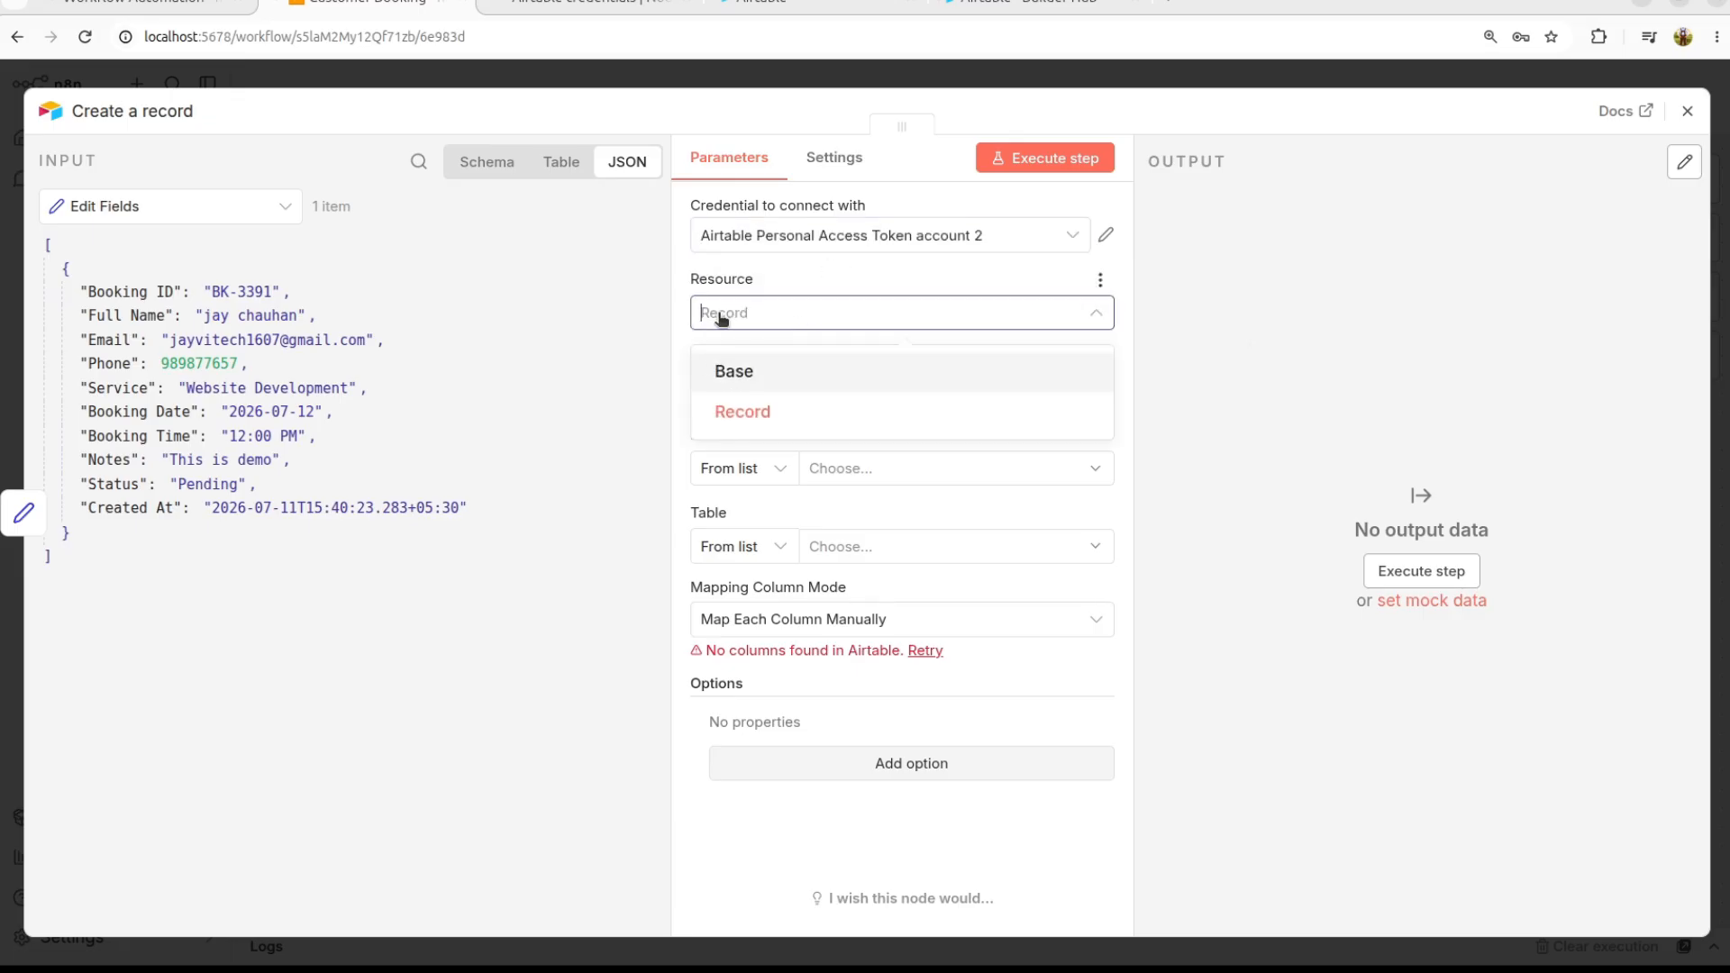
left_click(753, 418)
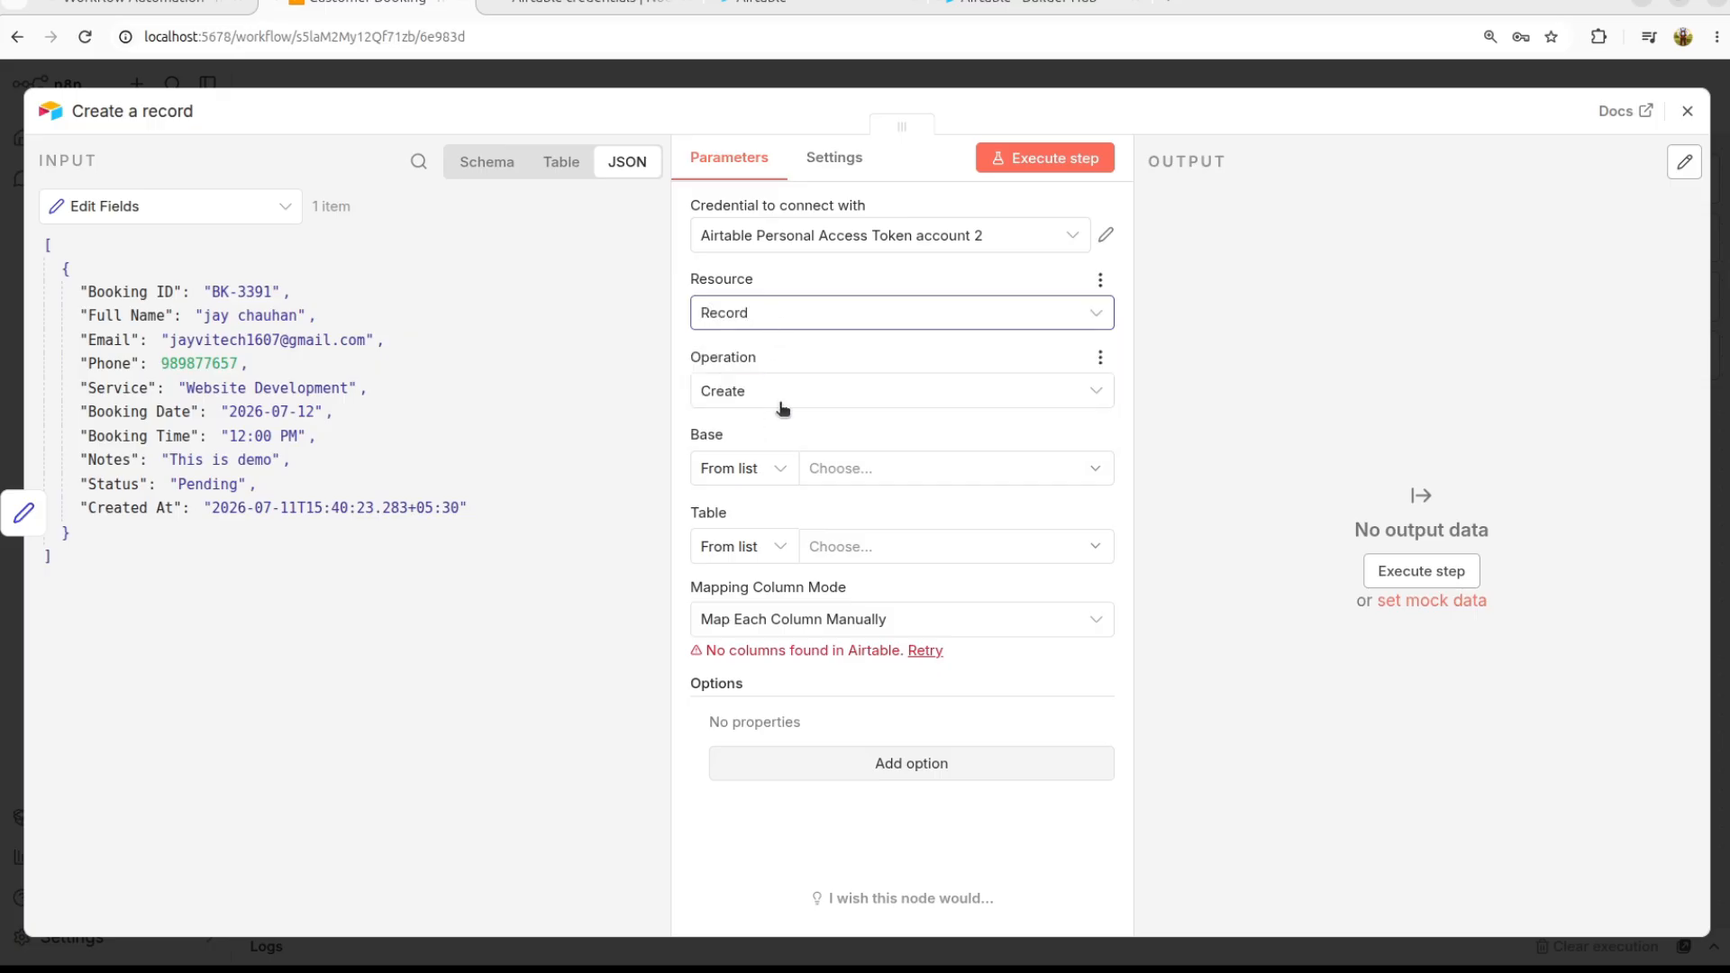
left_click(779, 400)
left_click(742, 460)
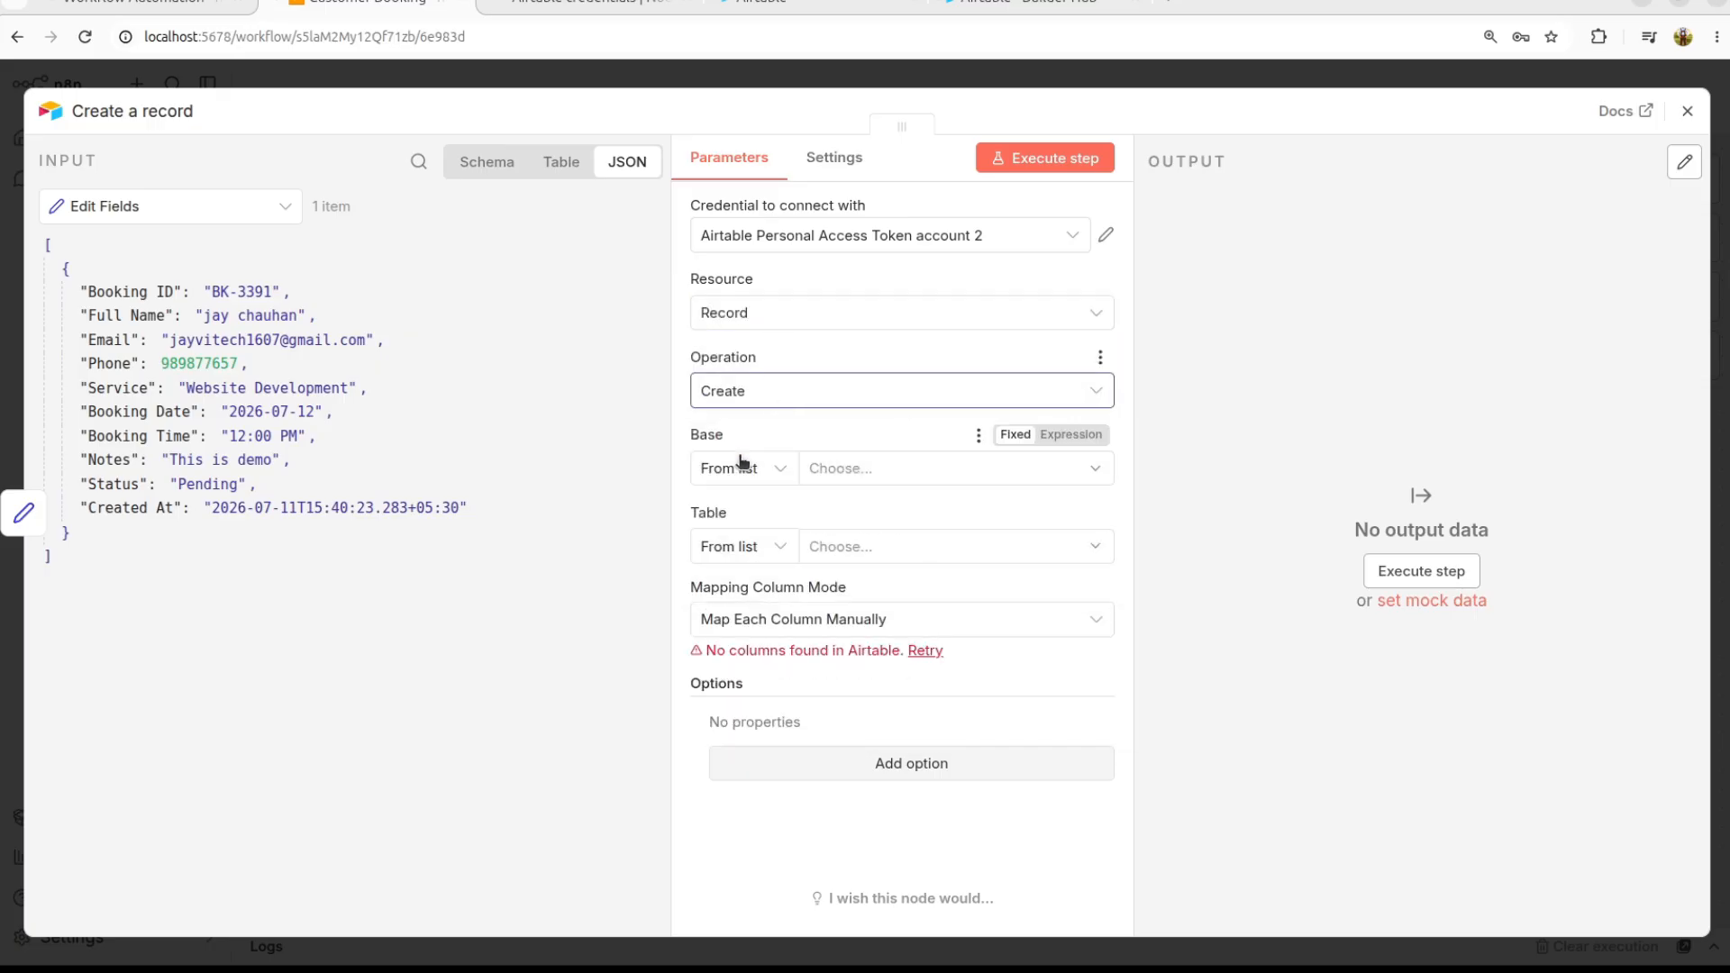
left_click(896, 471)
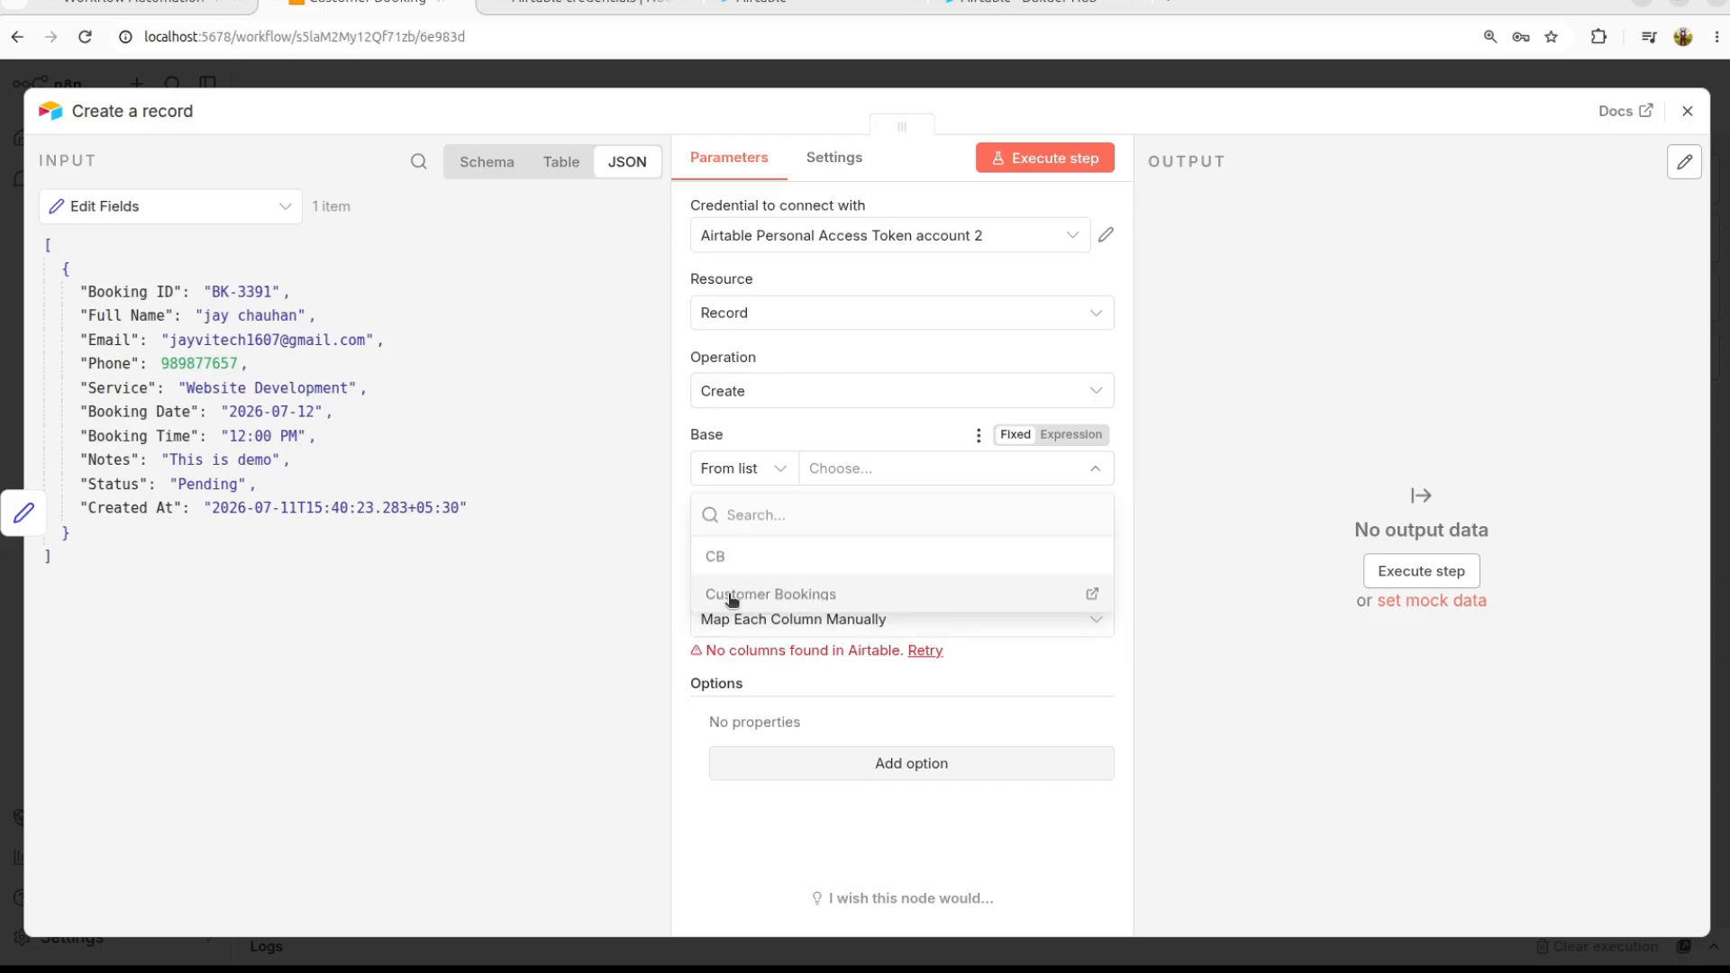
left_click(774, 592)
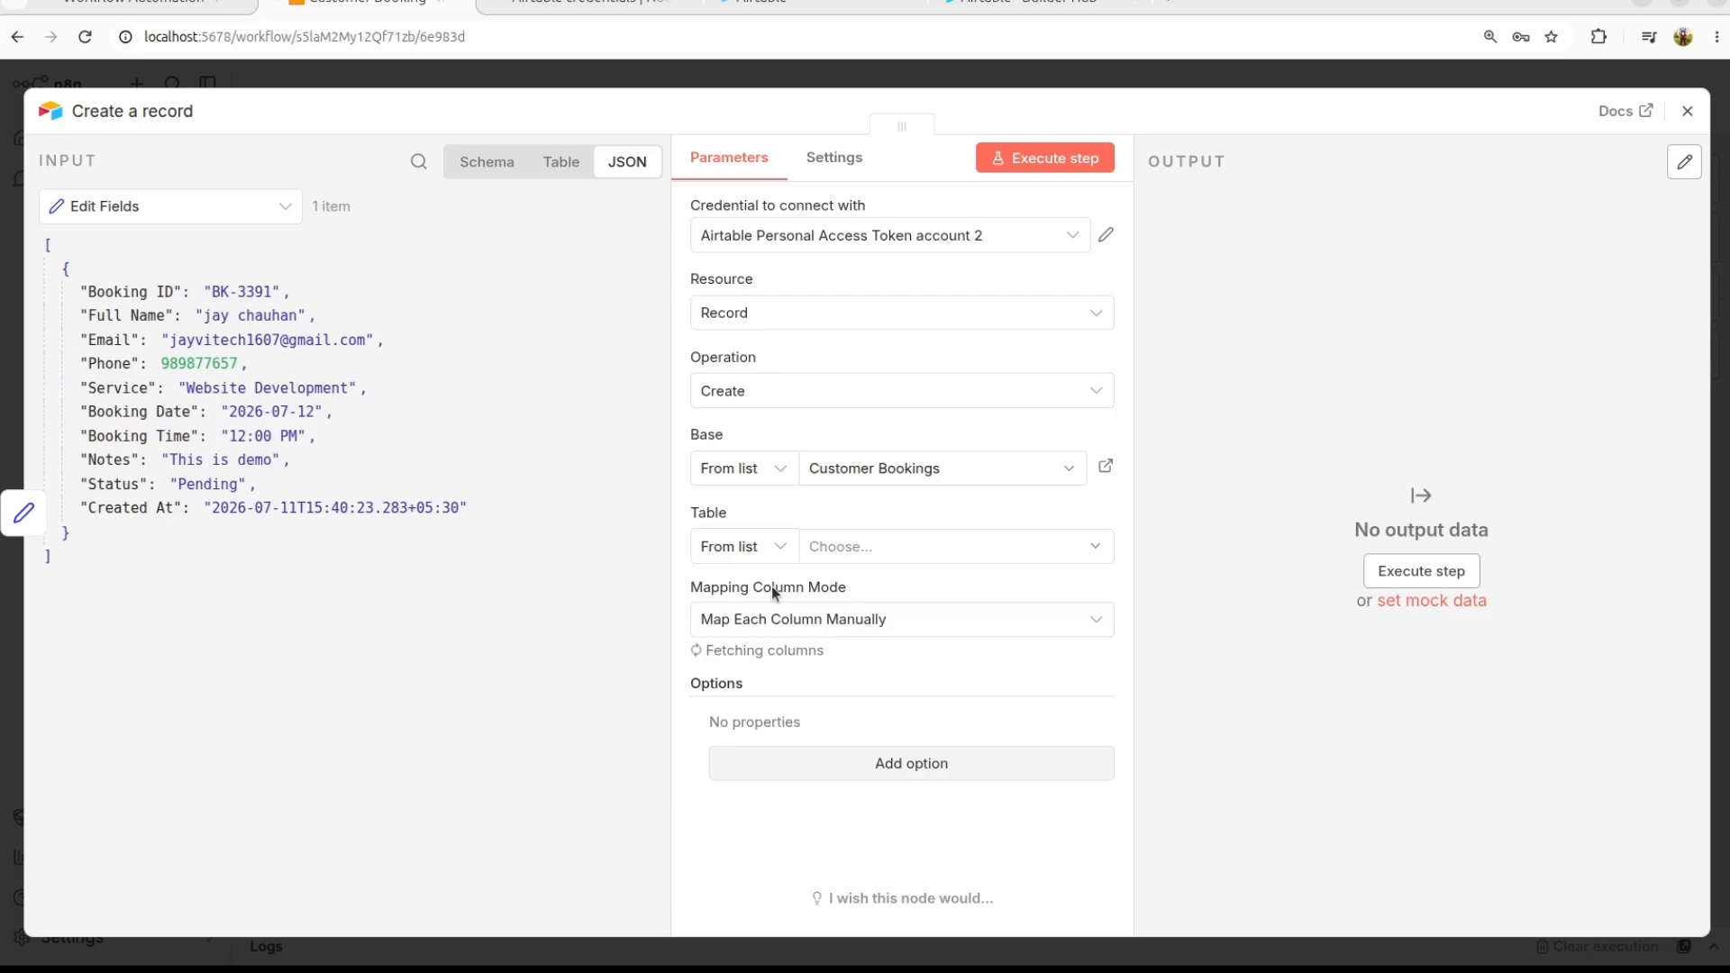
left_click(886, 549)
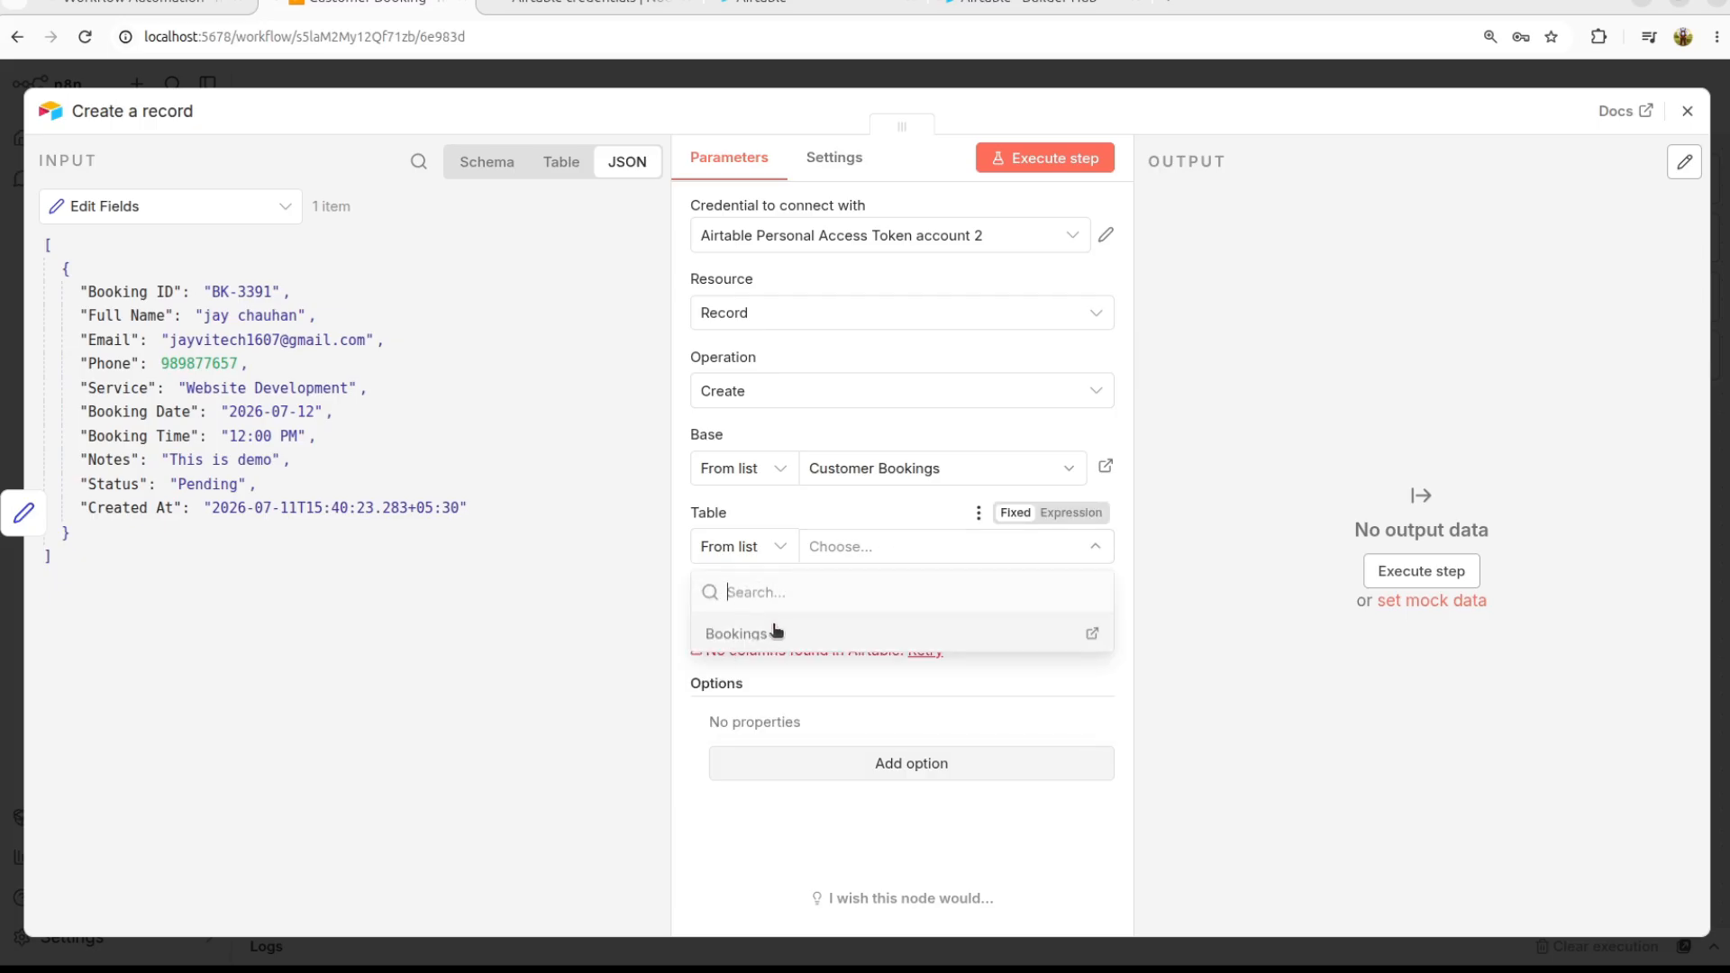
left_click(751, 635)
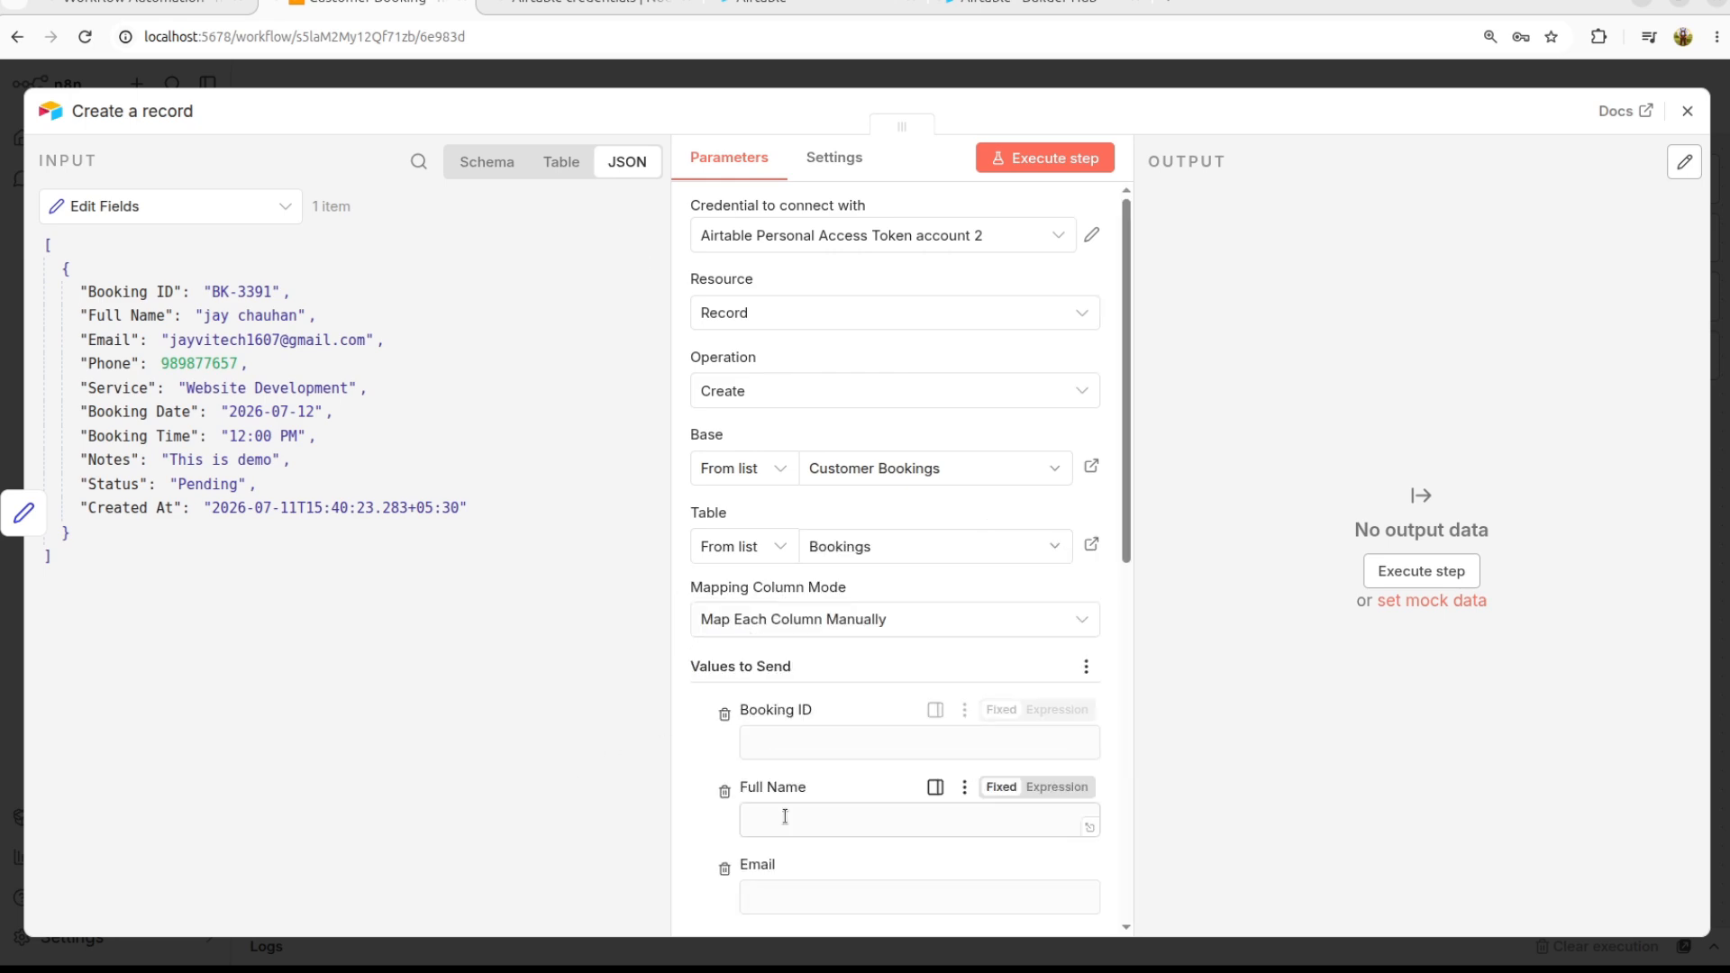
scroll(785, 815, "down", 5)
Step: Map the input Booking ID, Full Name and Email into their Airtable fields
scroll(785, 816, "down", 3)
scroll(786, 668, "up", 5)
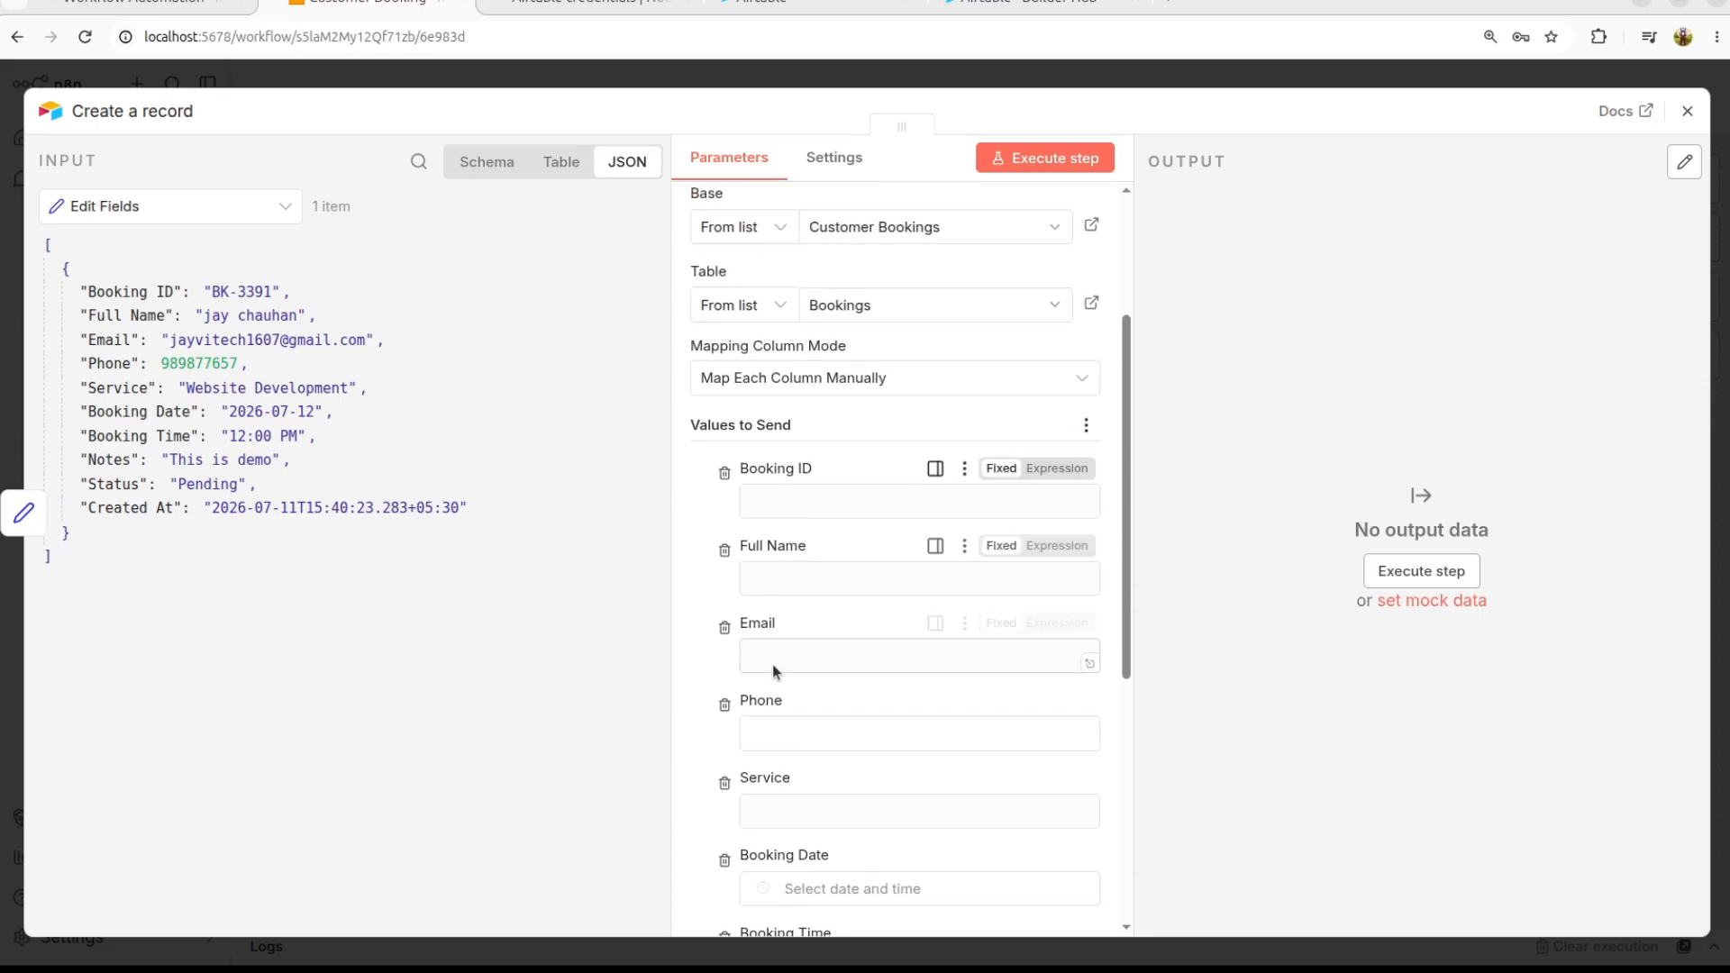
scroll(712, 748, "down", 1)
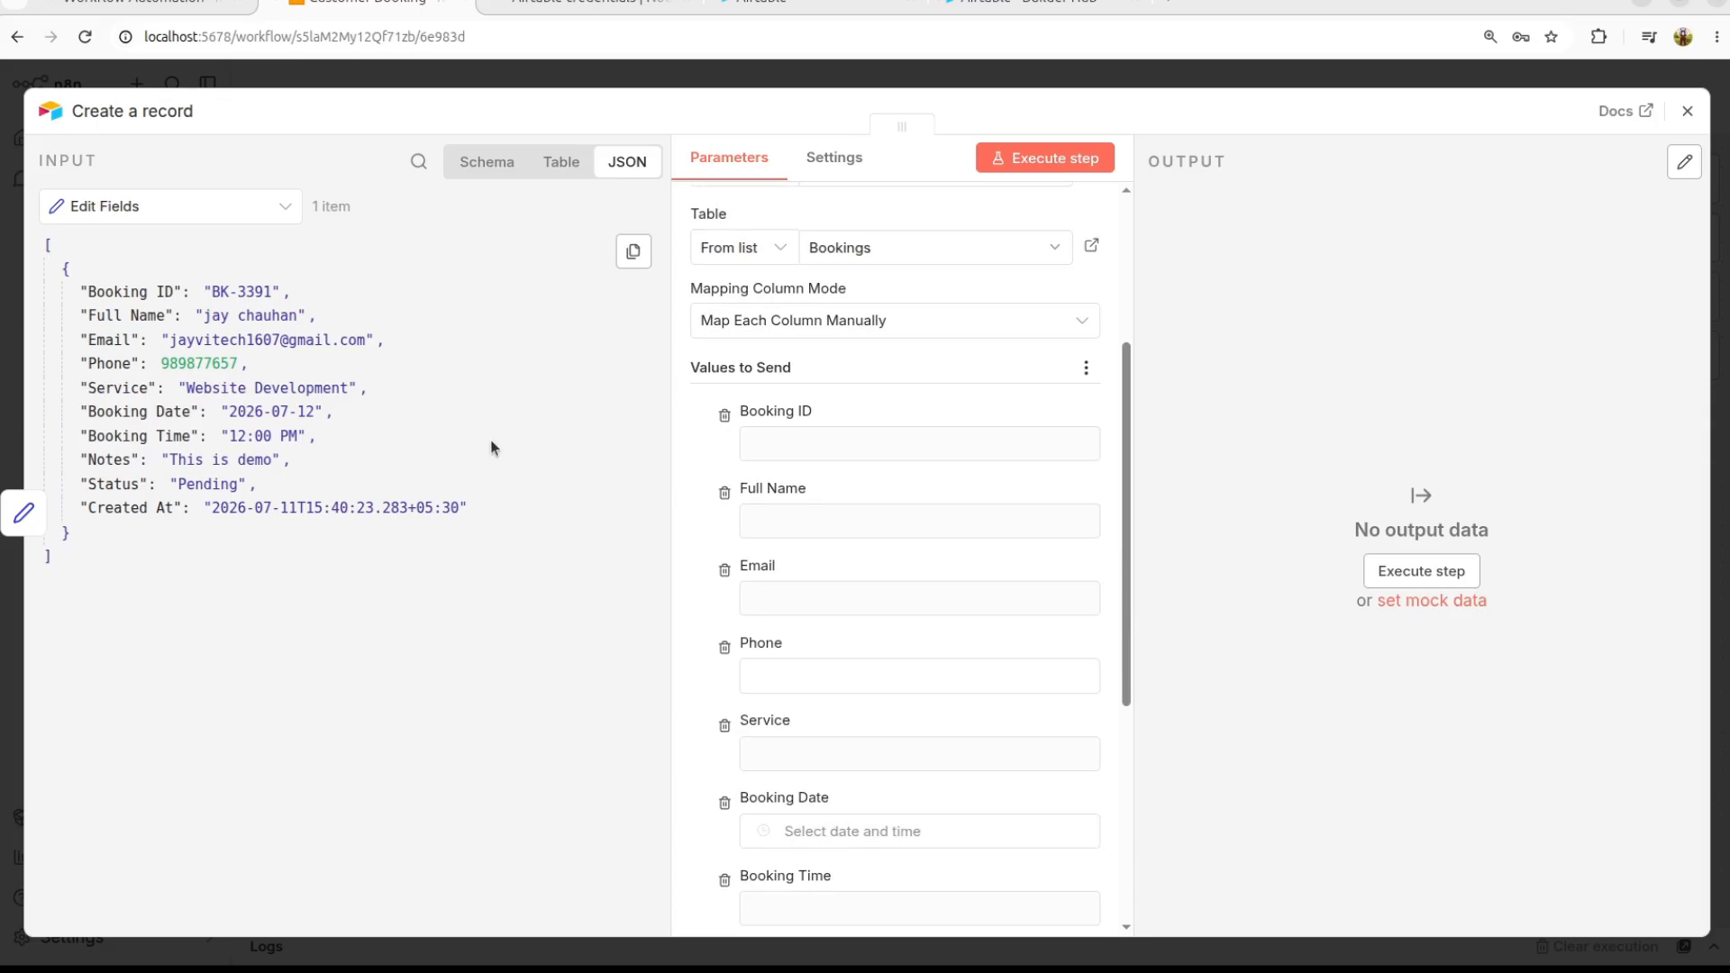
left_click_drag(127, 292, 766, 446)
left_click_drag(128, 315, 793, 649)
left_click_drag(113, 364, 798, 760)
Step: Map Booking Date, Booking Time and the remaining columns through Created At from input
scroll(901, 631, "down", 4)
left_click_drag(126, 388, 901, 588)
left_click_drag(104, 436, 793, 784)
scroll(793, 785, "down", 3)
left_click_drag(108, 484, 775, 610)
left_click_drag(306, 511, 889, 707)
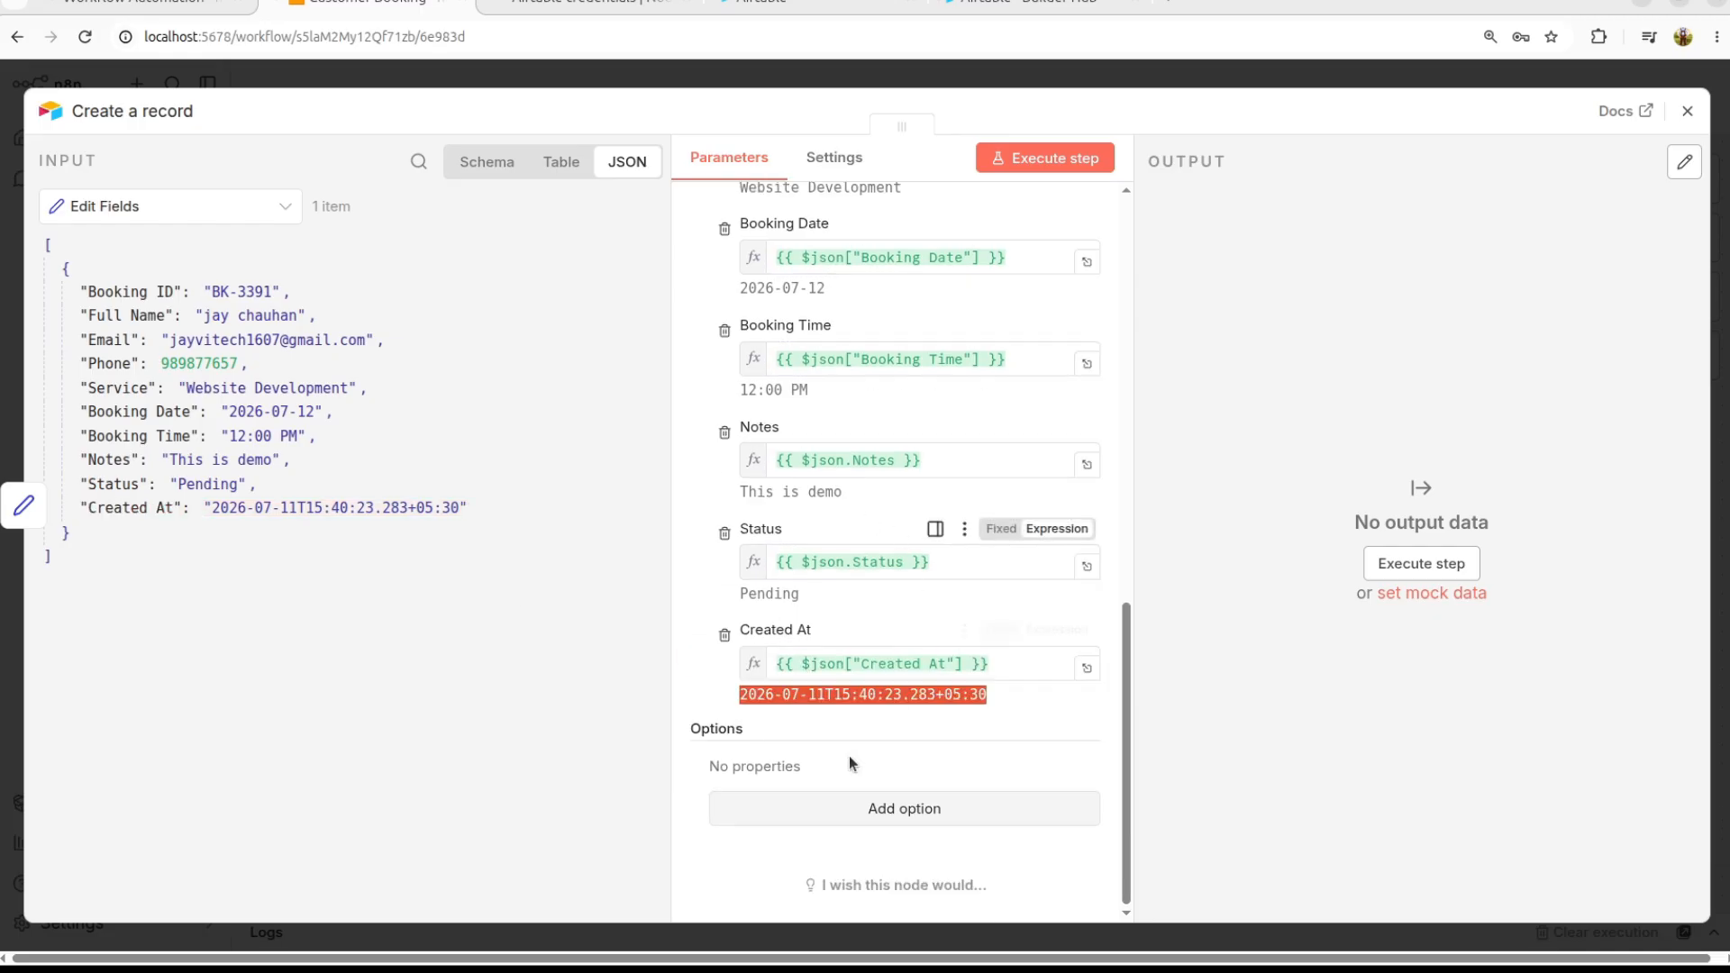
scroll(904, 534, "up", 10)
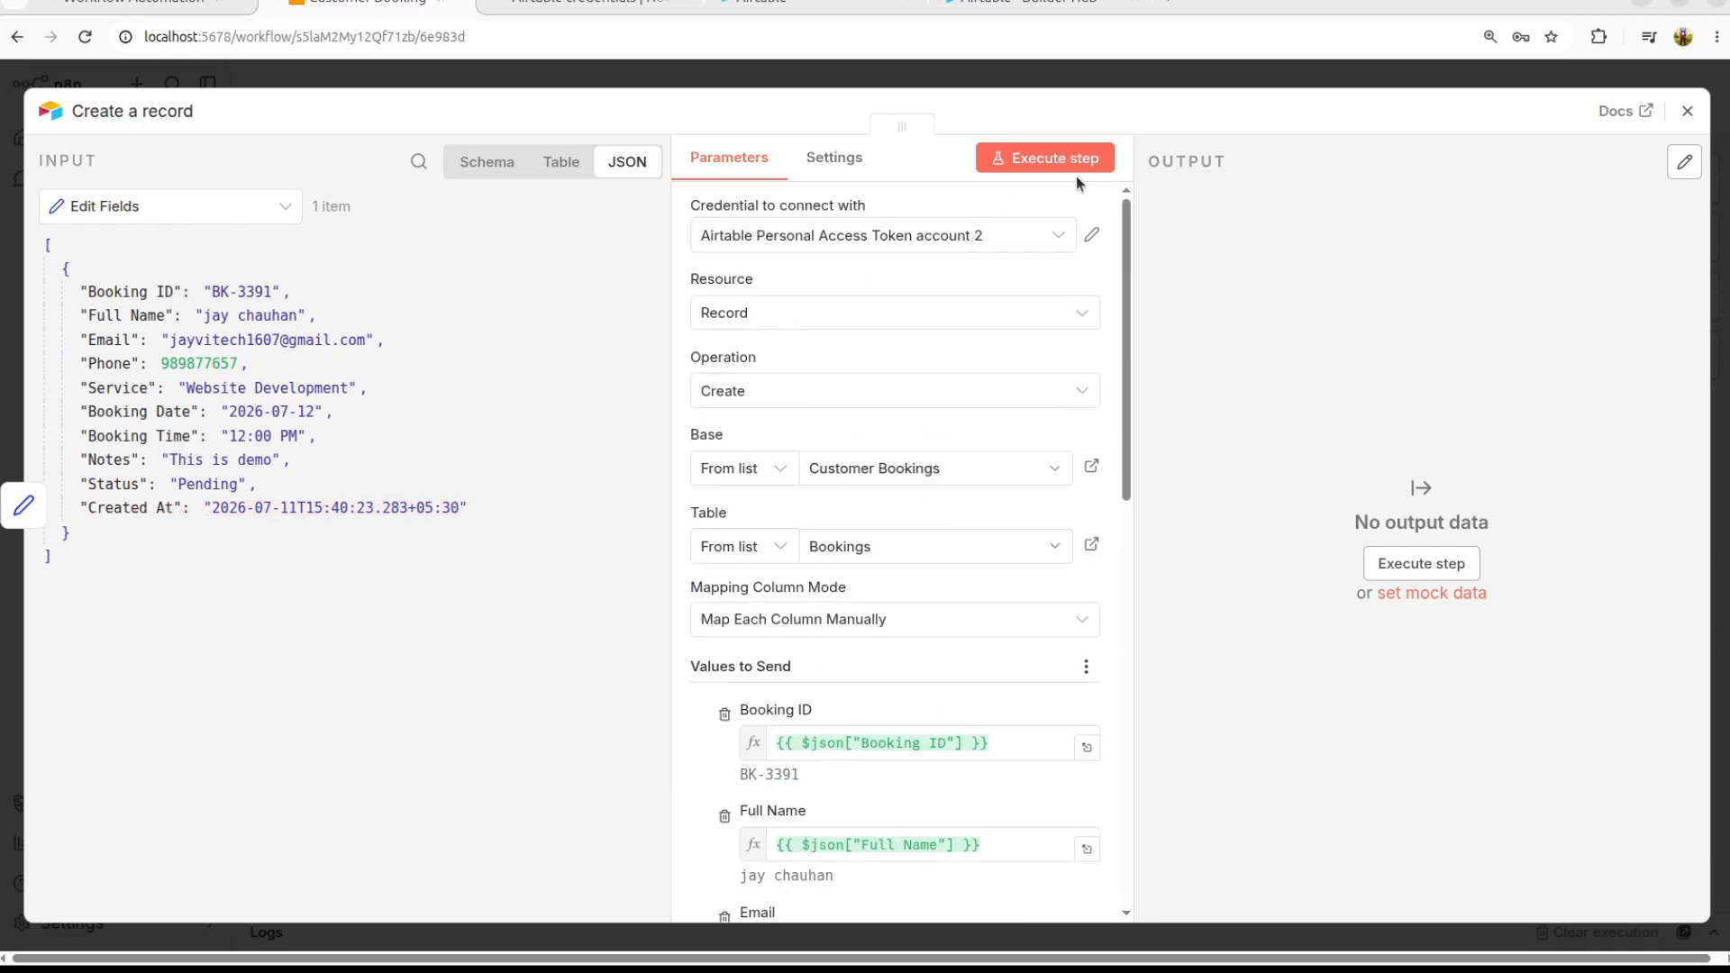
Step: Run the Create a record step and read the Booking Date error
left_click(1045, 159)
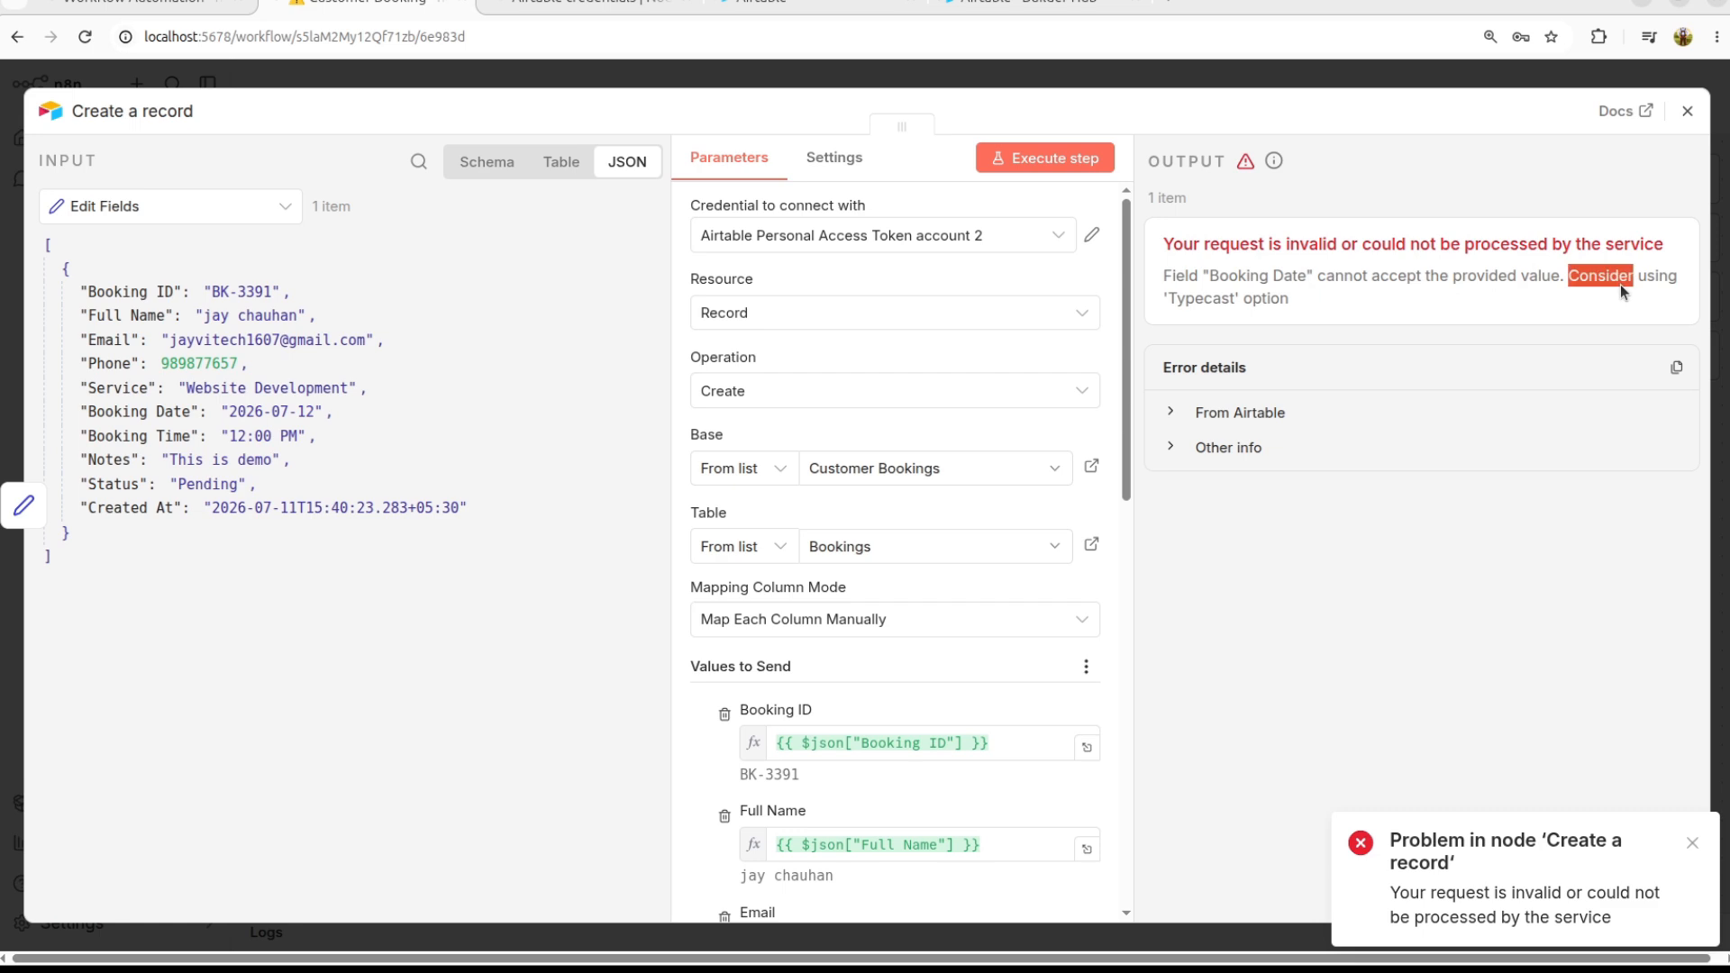
triple_click(1227, 301)
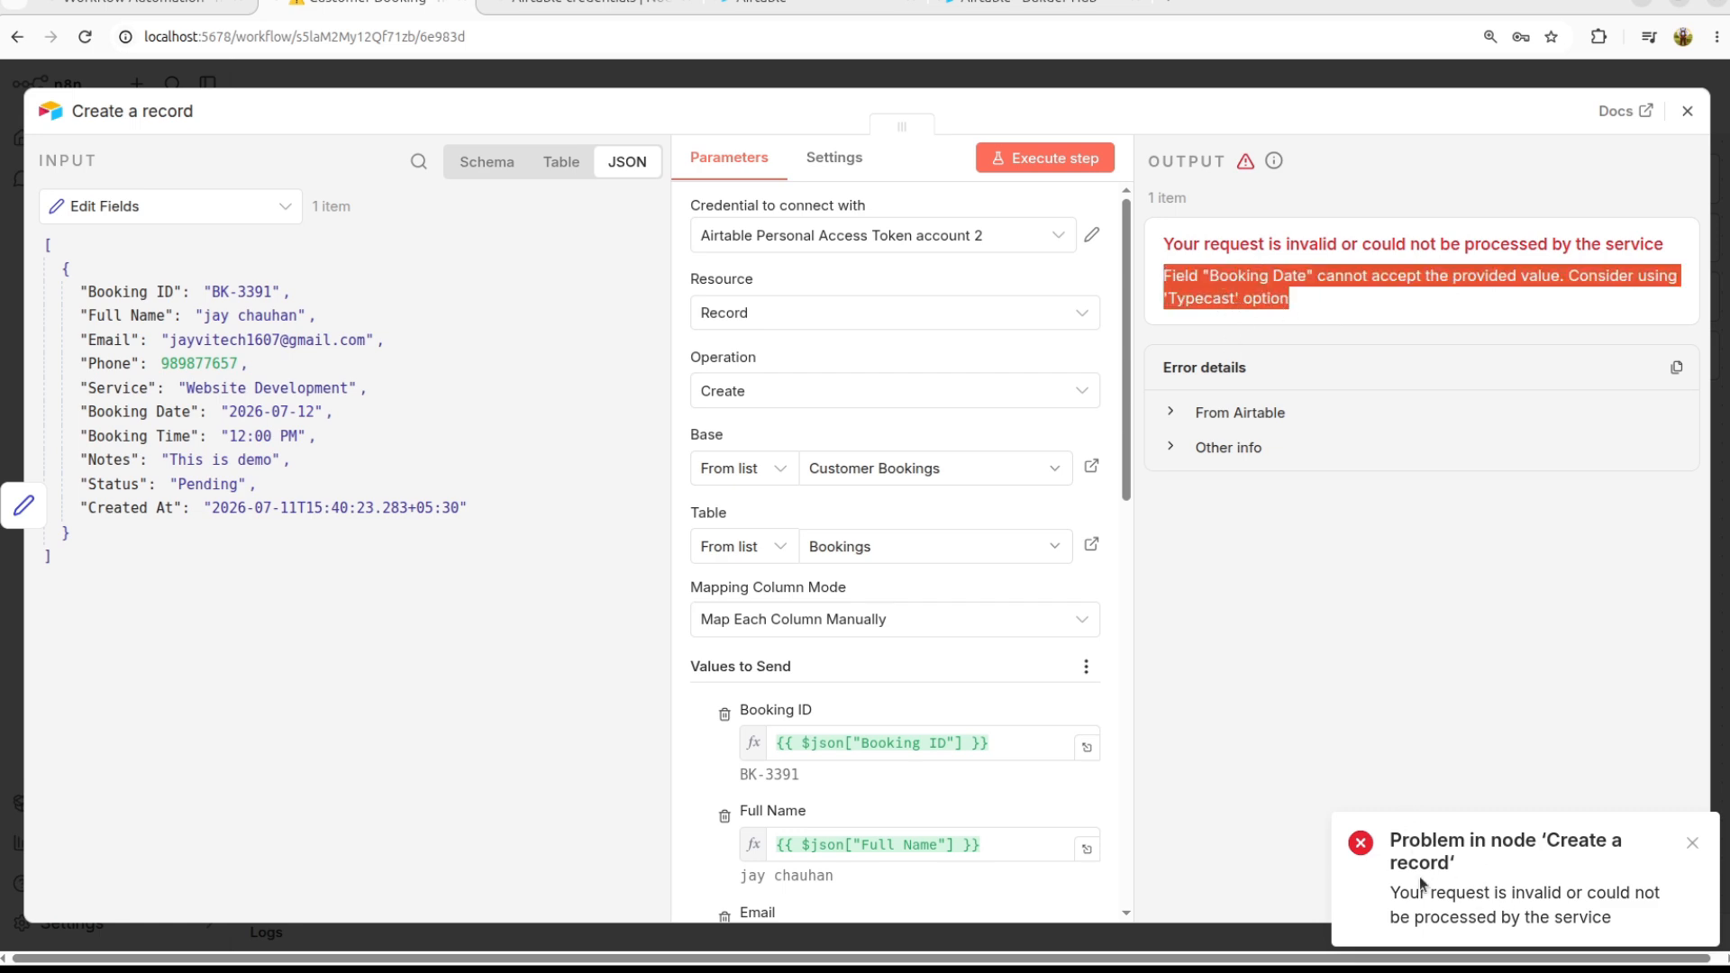
scroll(884, 629, "down", 10)
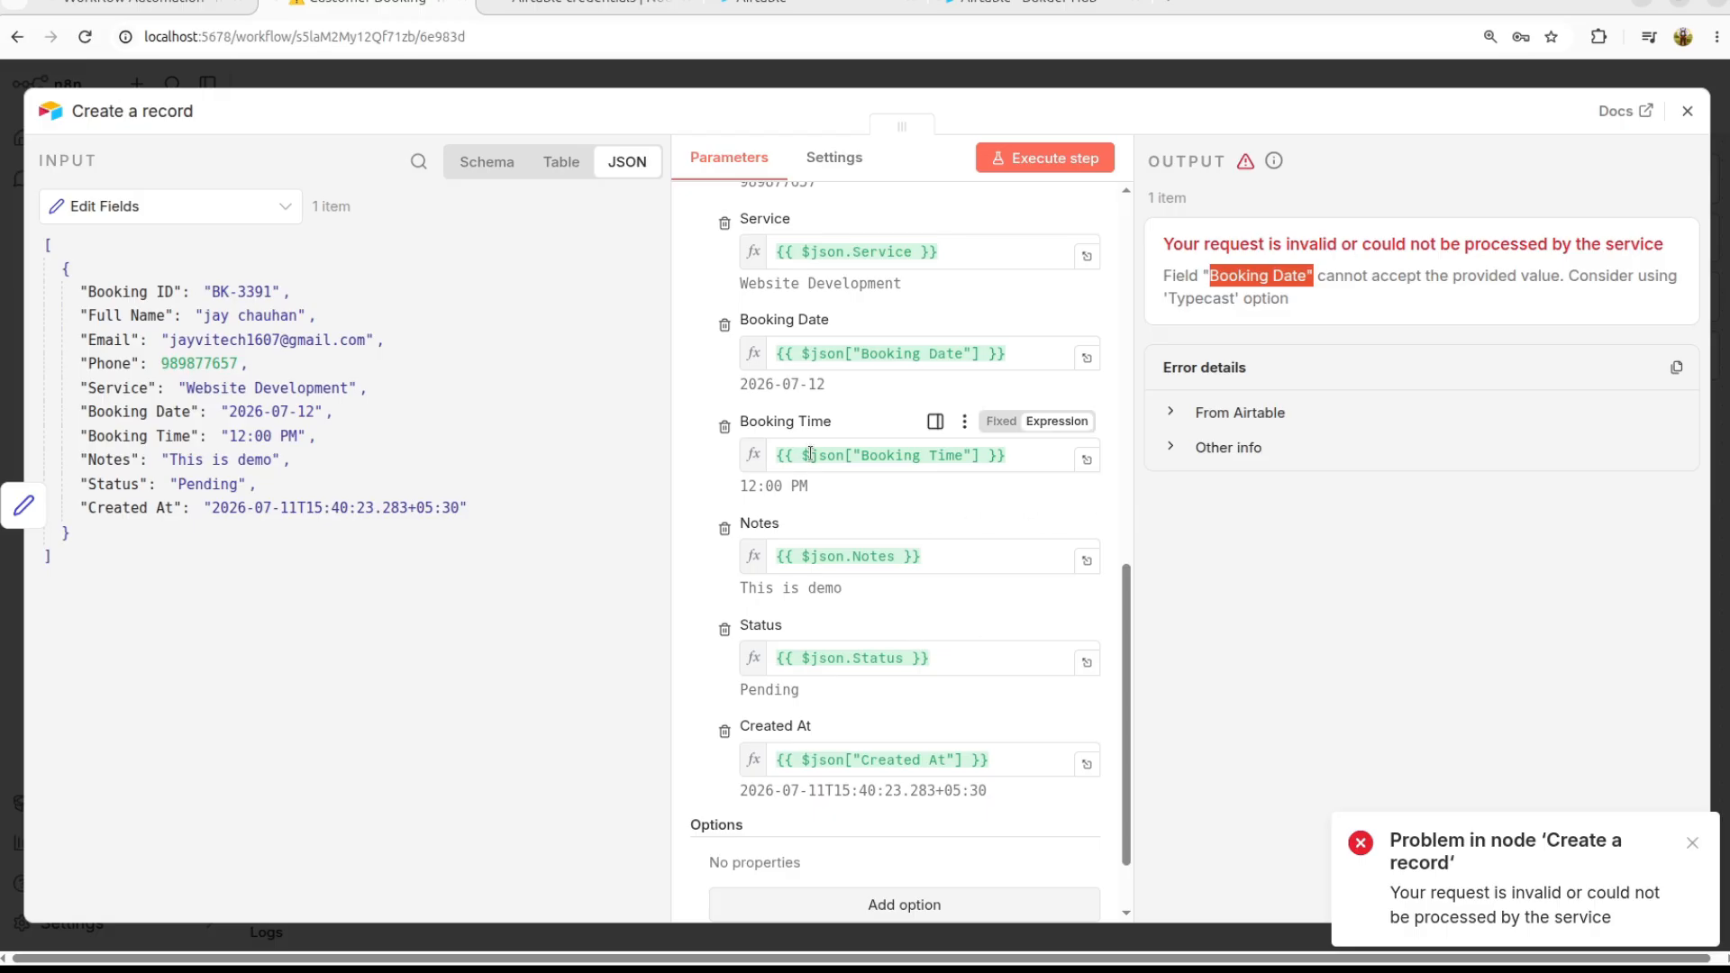
Step: Replace the Booking Date expression with new Date($json["Booking Date"]).toISOString()
left_click(913, 366)
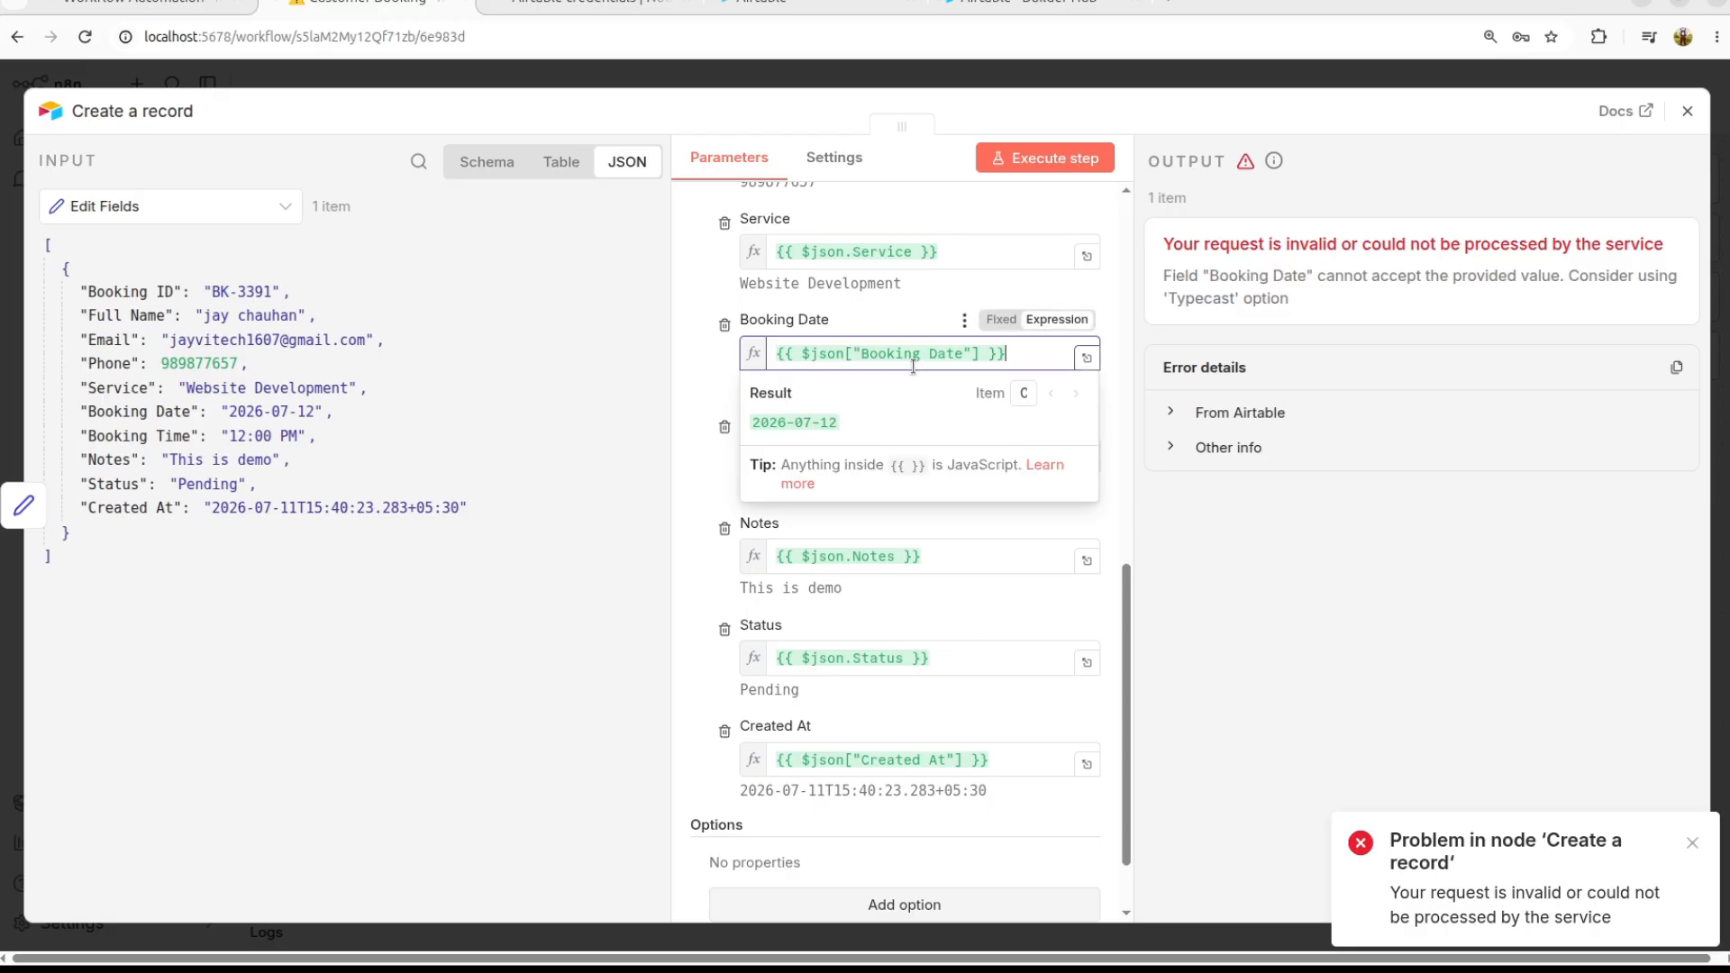
left_click(1087, 358)
left_click(631, 269)
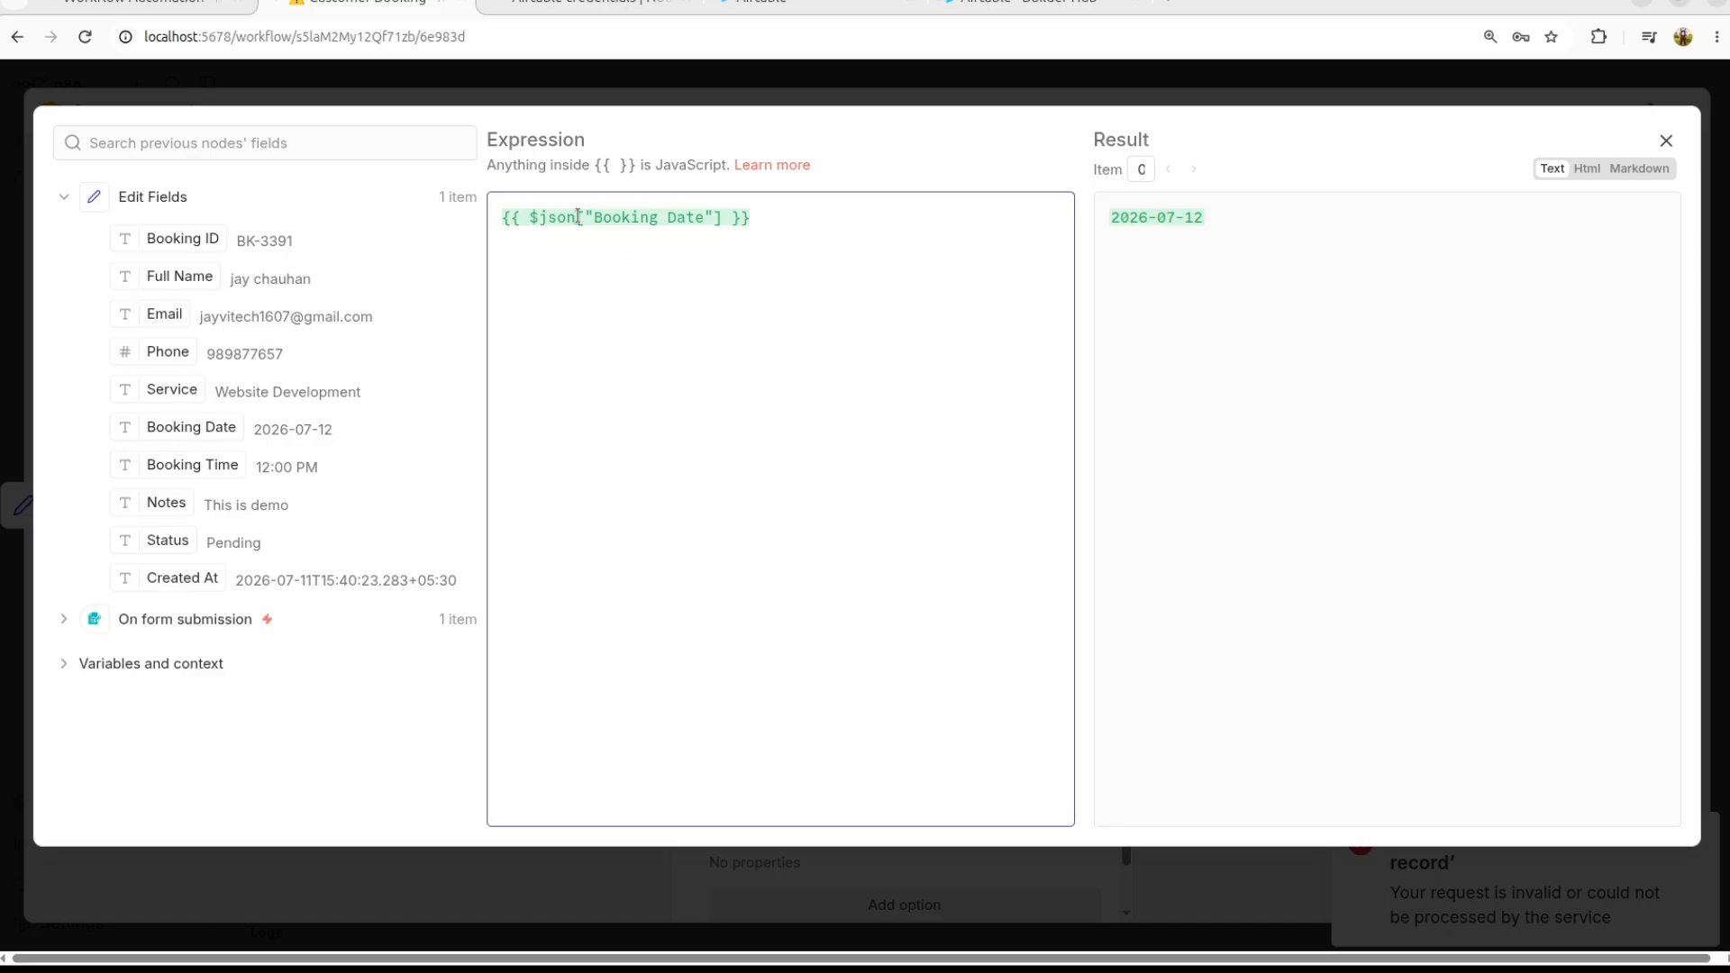
key("ctrl+a")
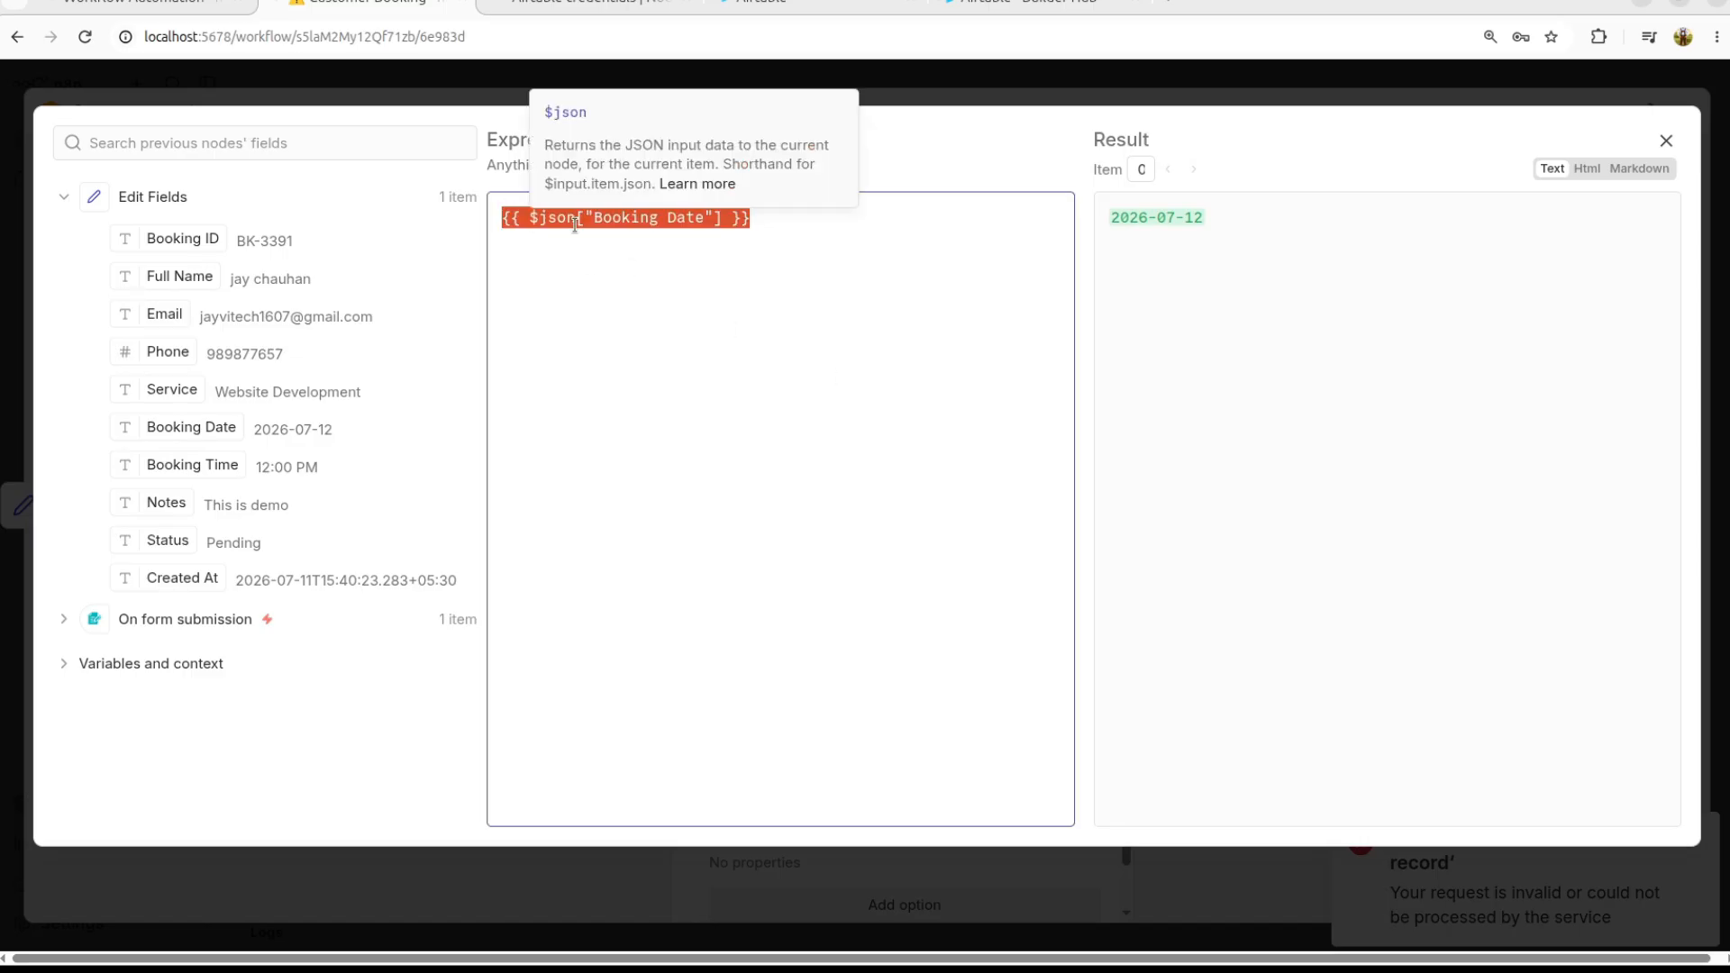
type("{{ new Date($json[\"Booking Date\"]).toISOString() }}")
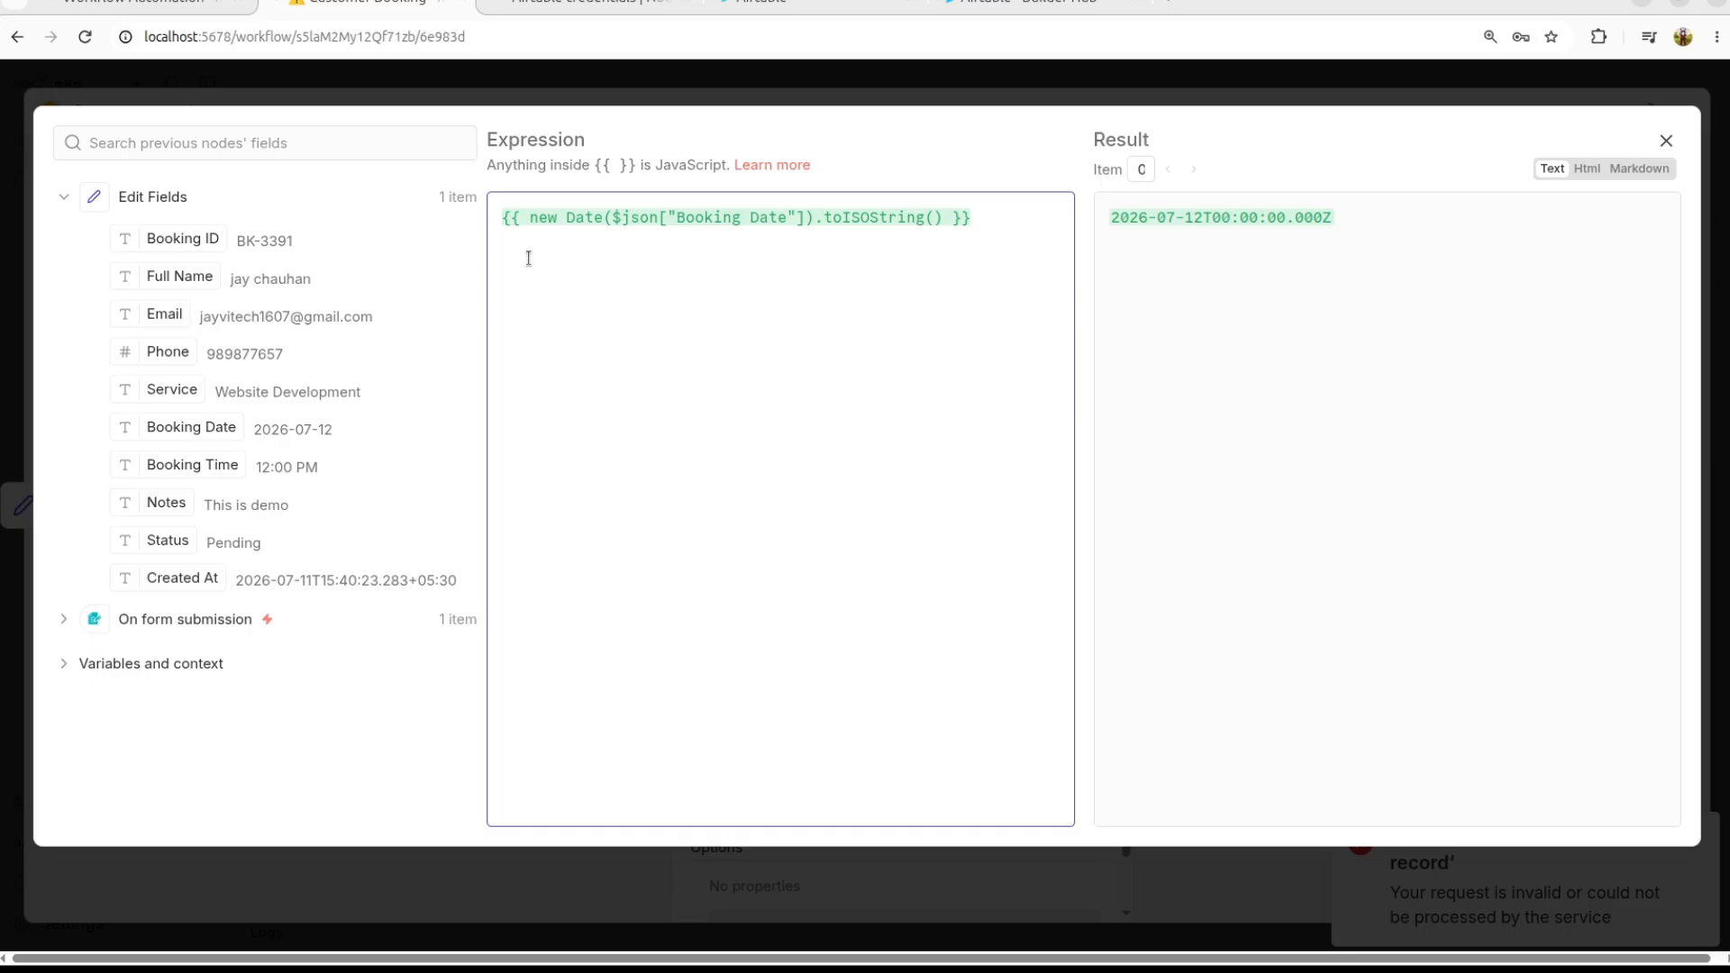
key("Escape")
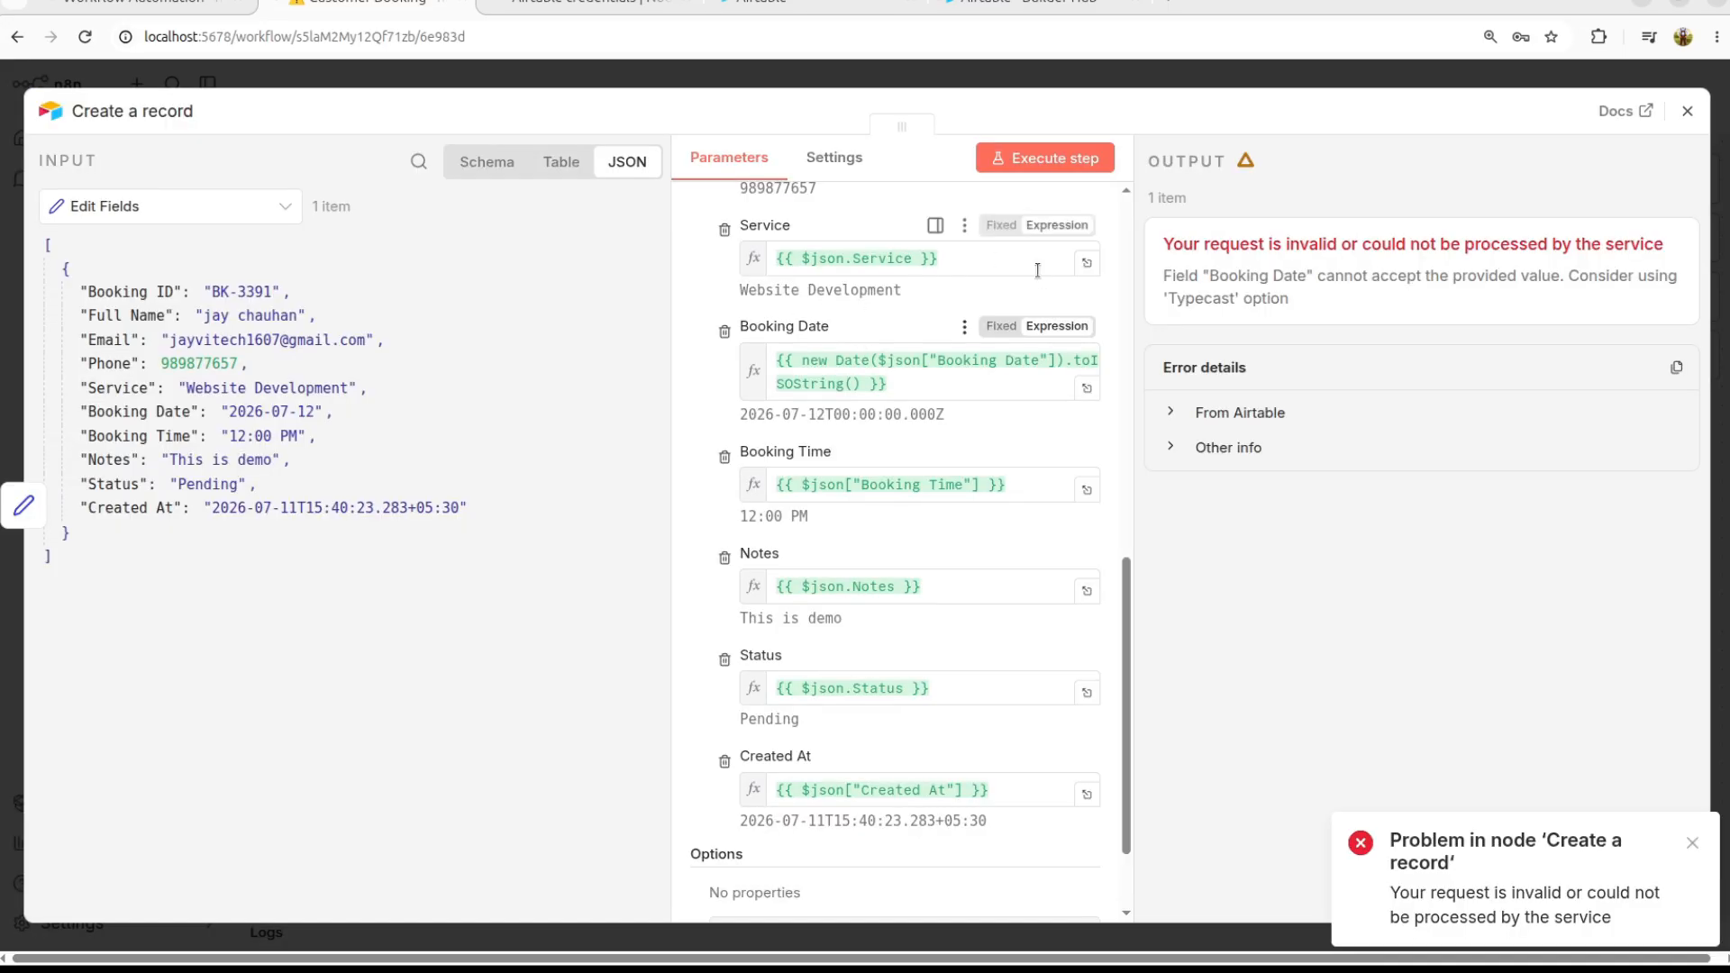
Step: Rerun the Create a record step successfully and close the node panel
left_click(1045, 159)
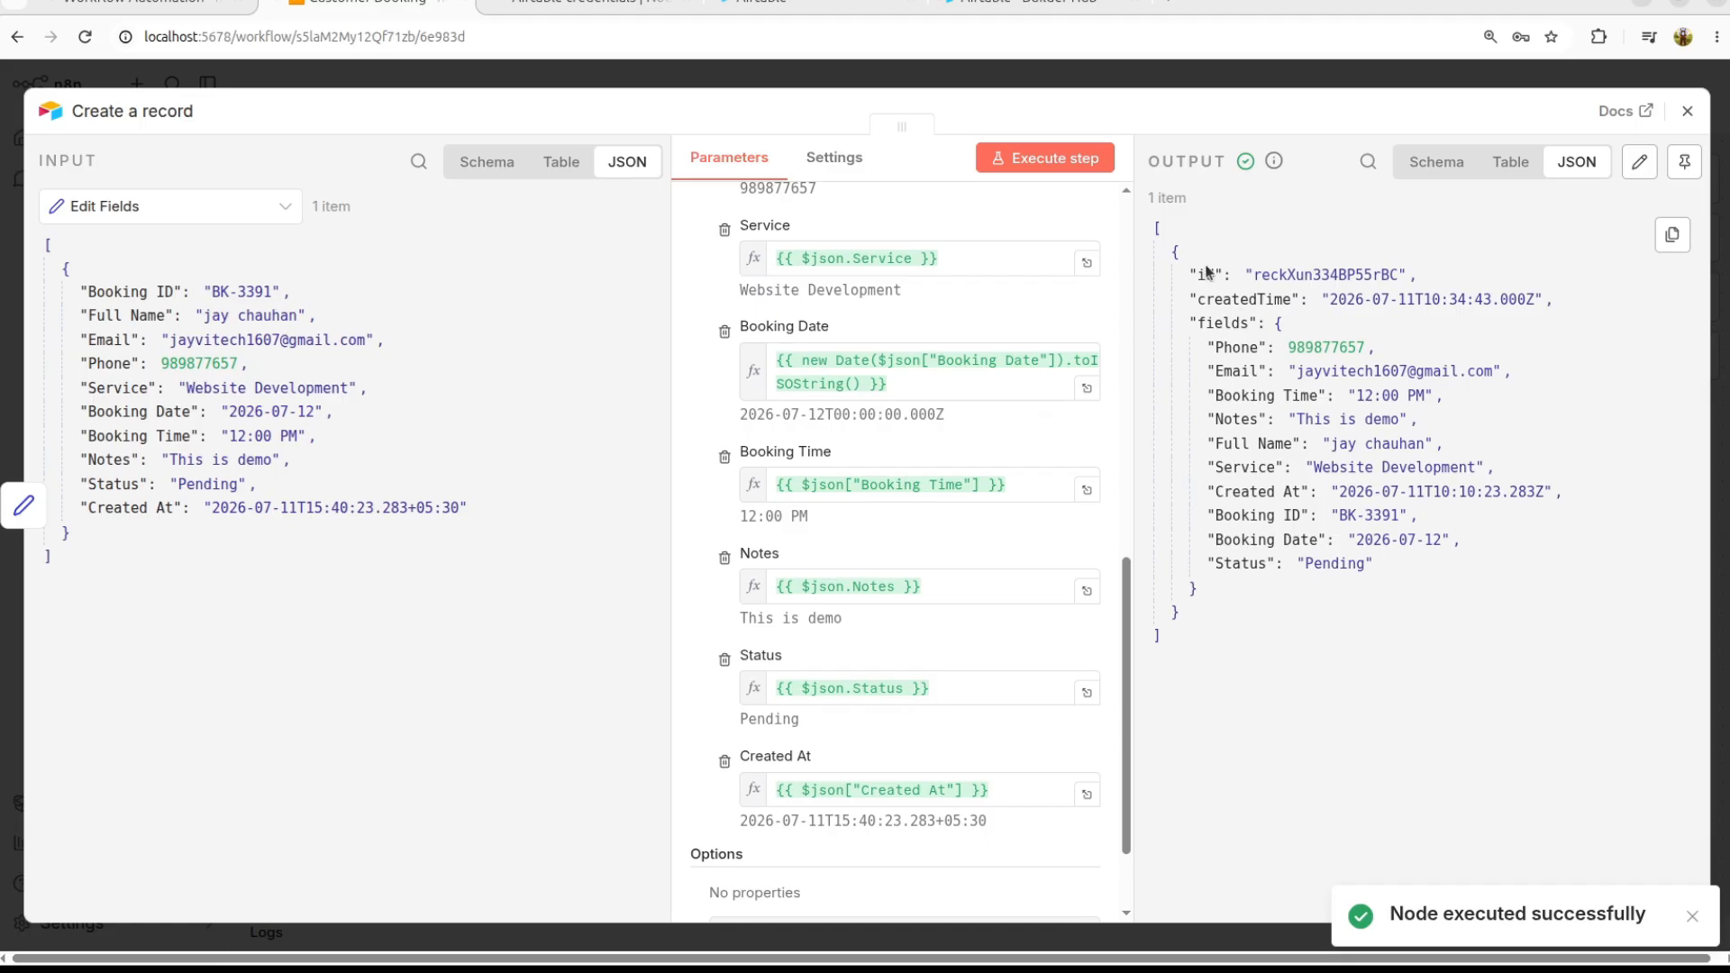
double_click(1339, 278)
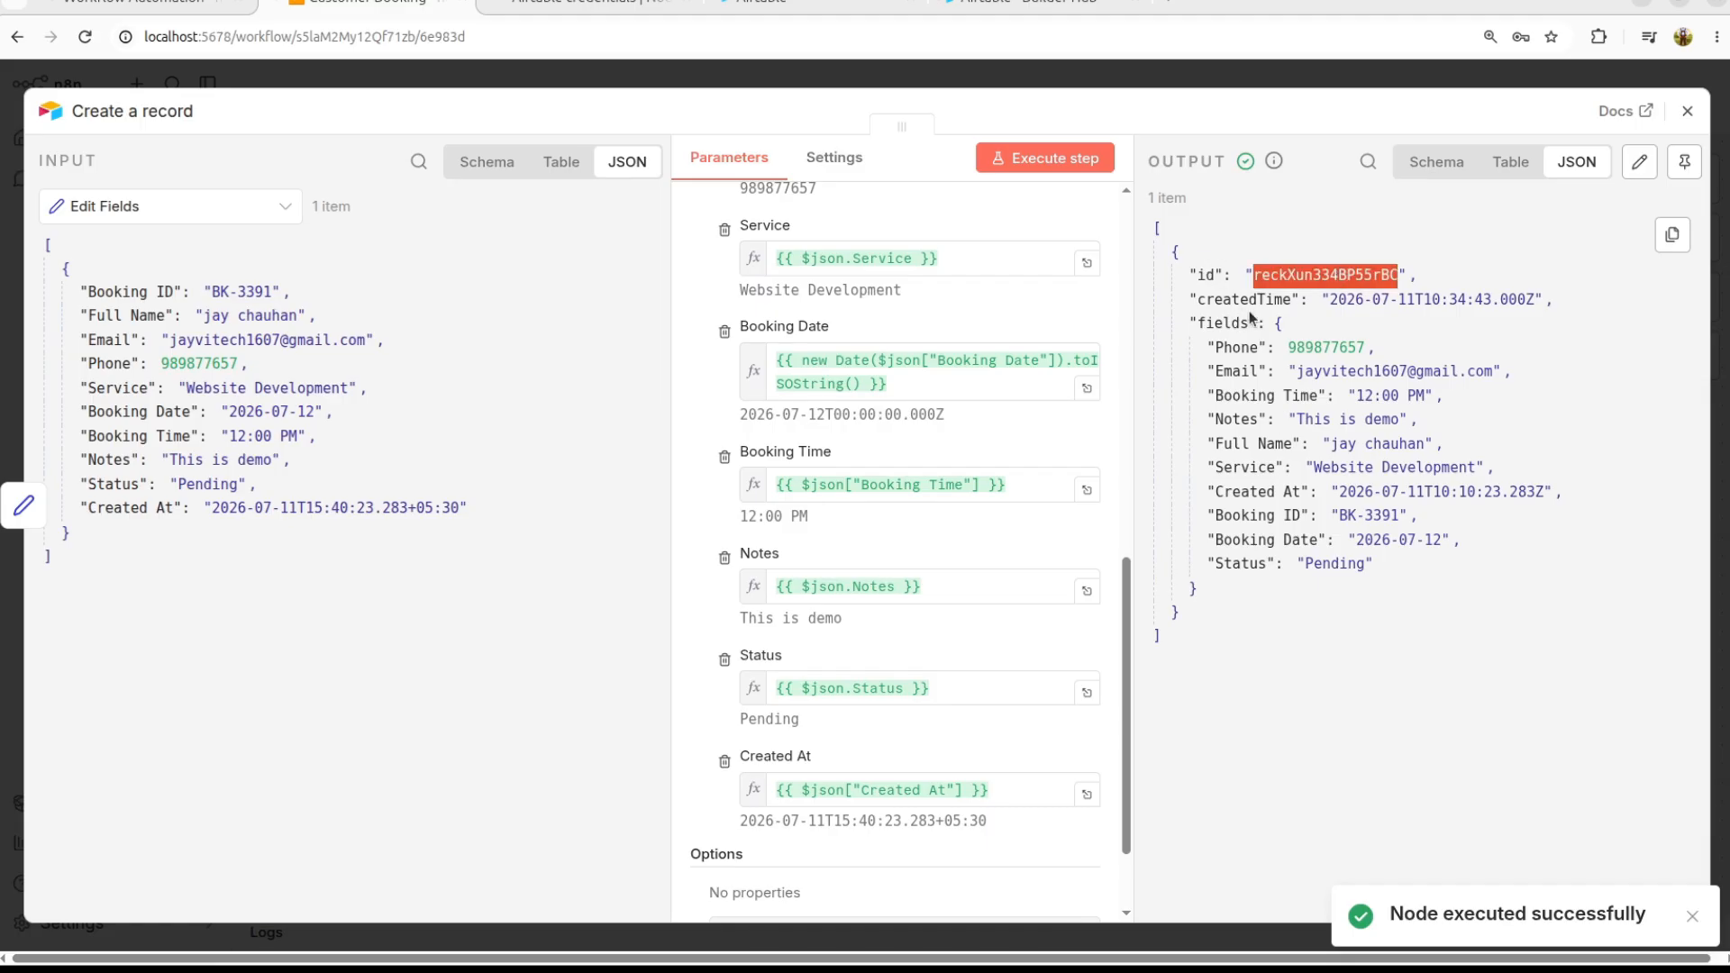
left_click(1688, 111)
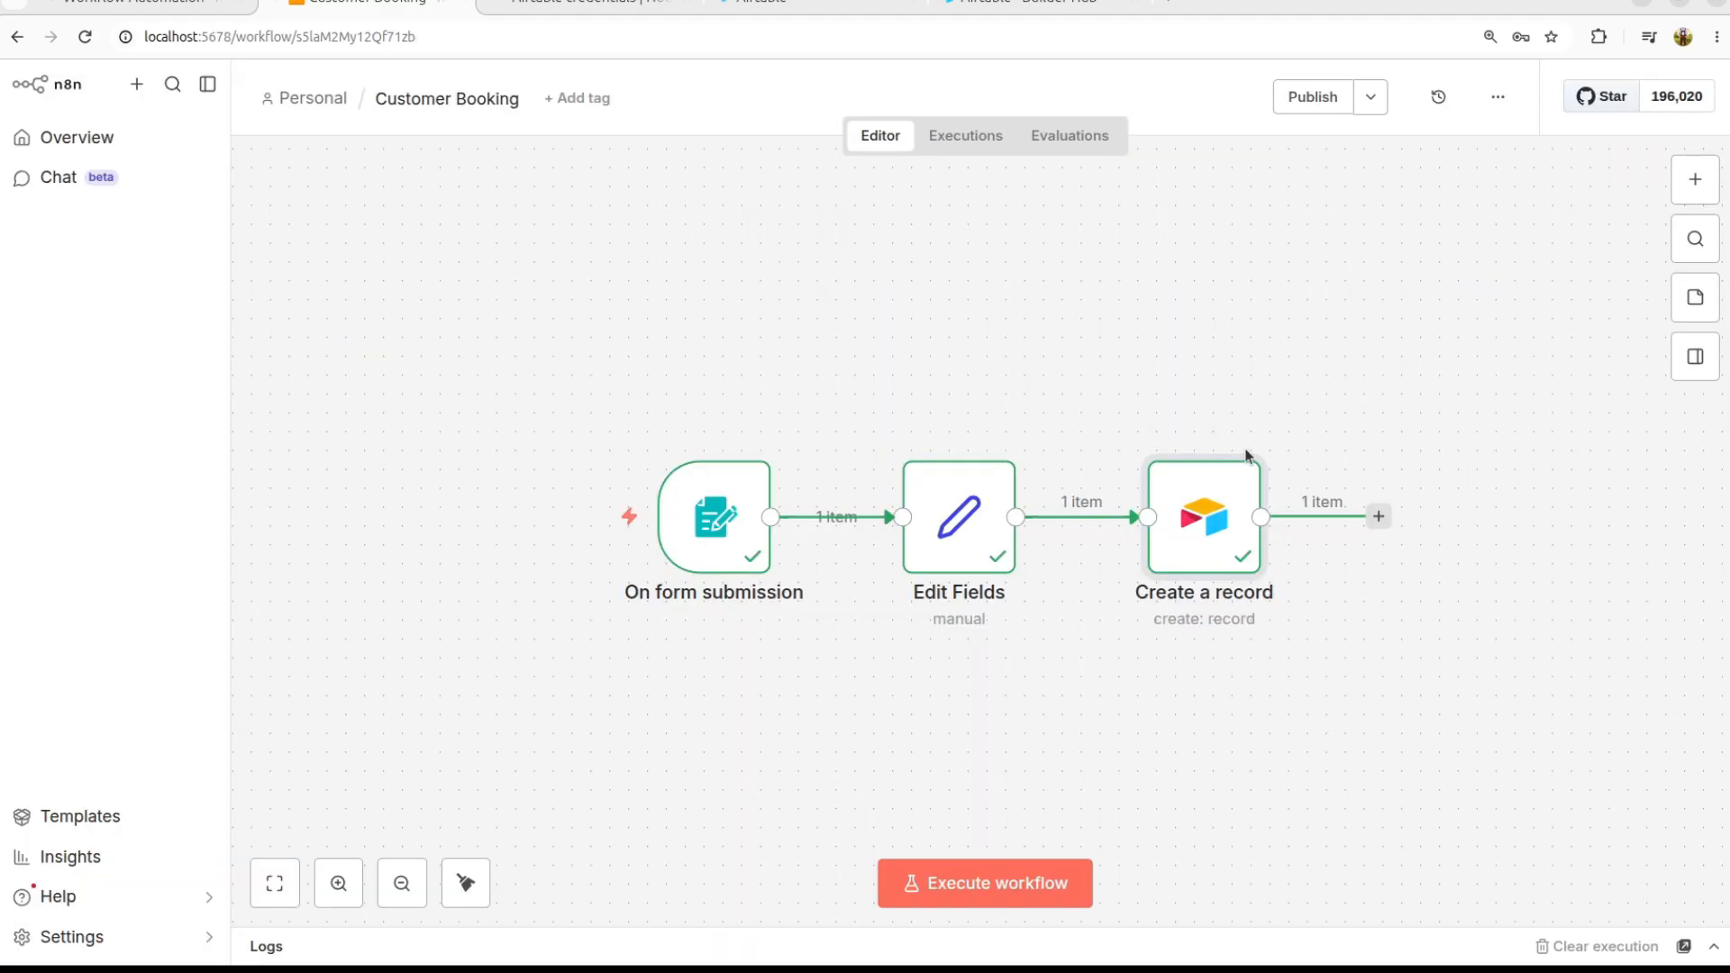
scroll(987, 566, "up", 3)
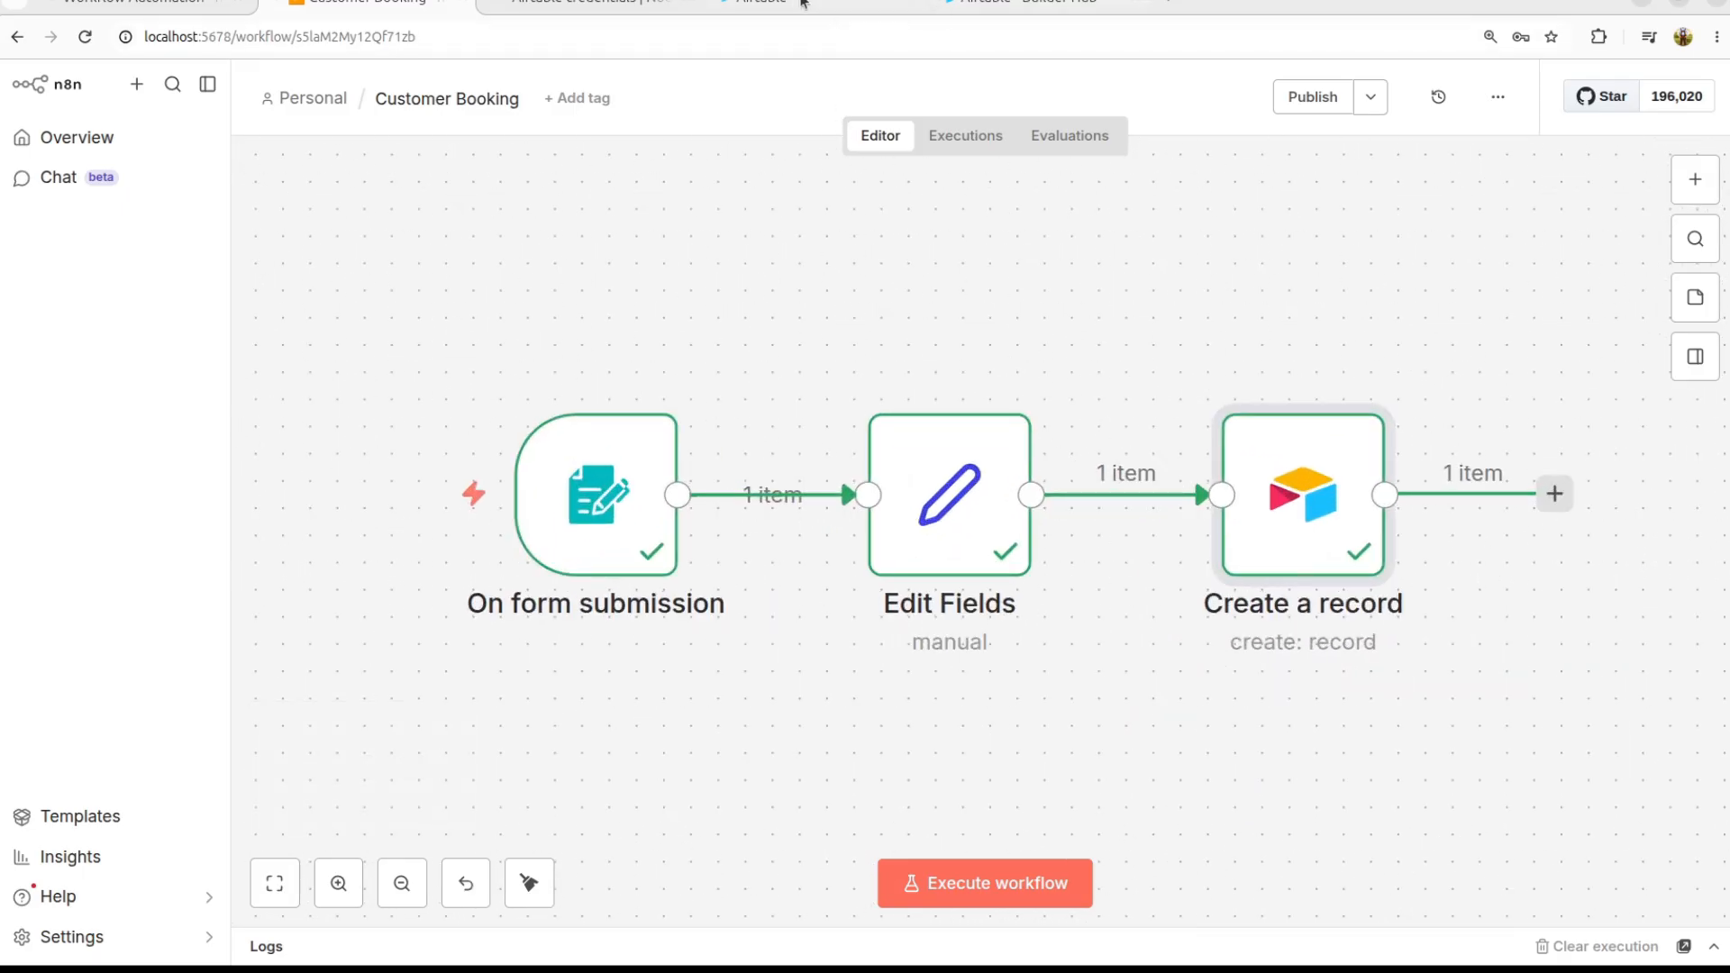
Step: Check the new booking in the Customer Bookings base, then return to the workflow
left_click(786, 1)
left_click(474, 321)
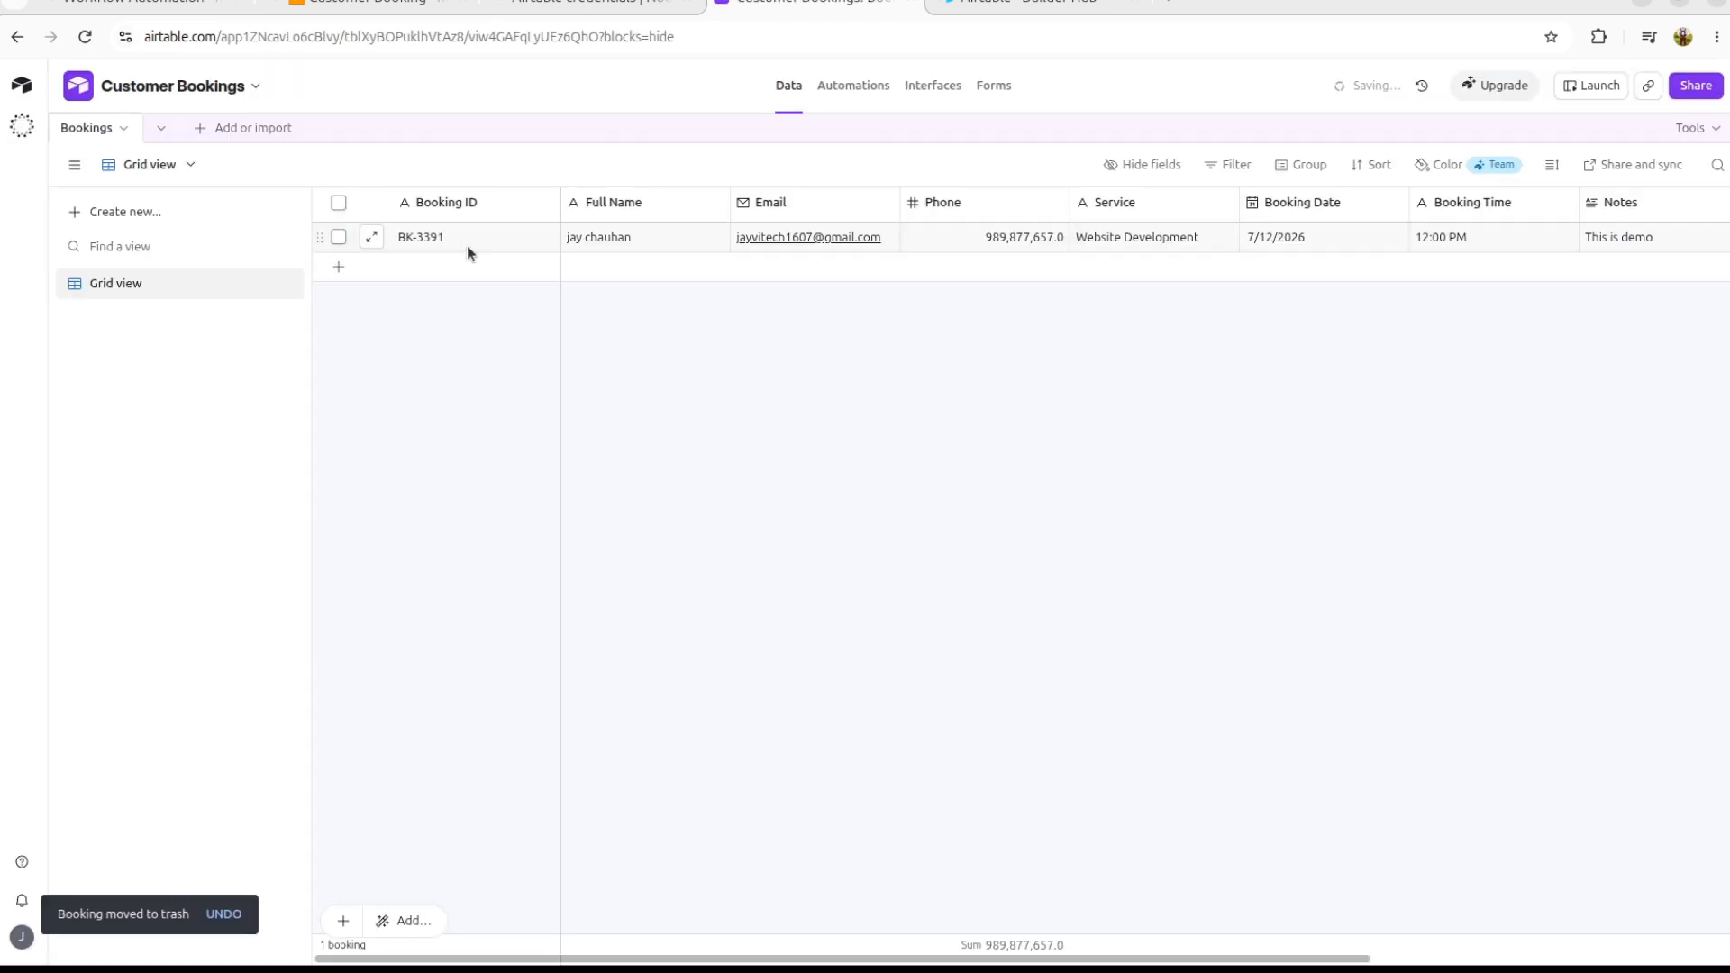
left_click(553, 10)
left_click(405, 10)
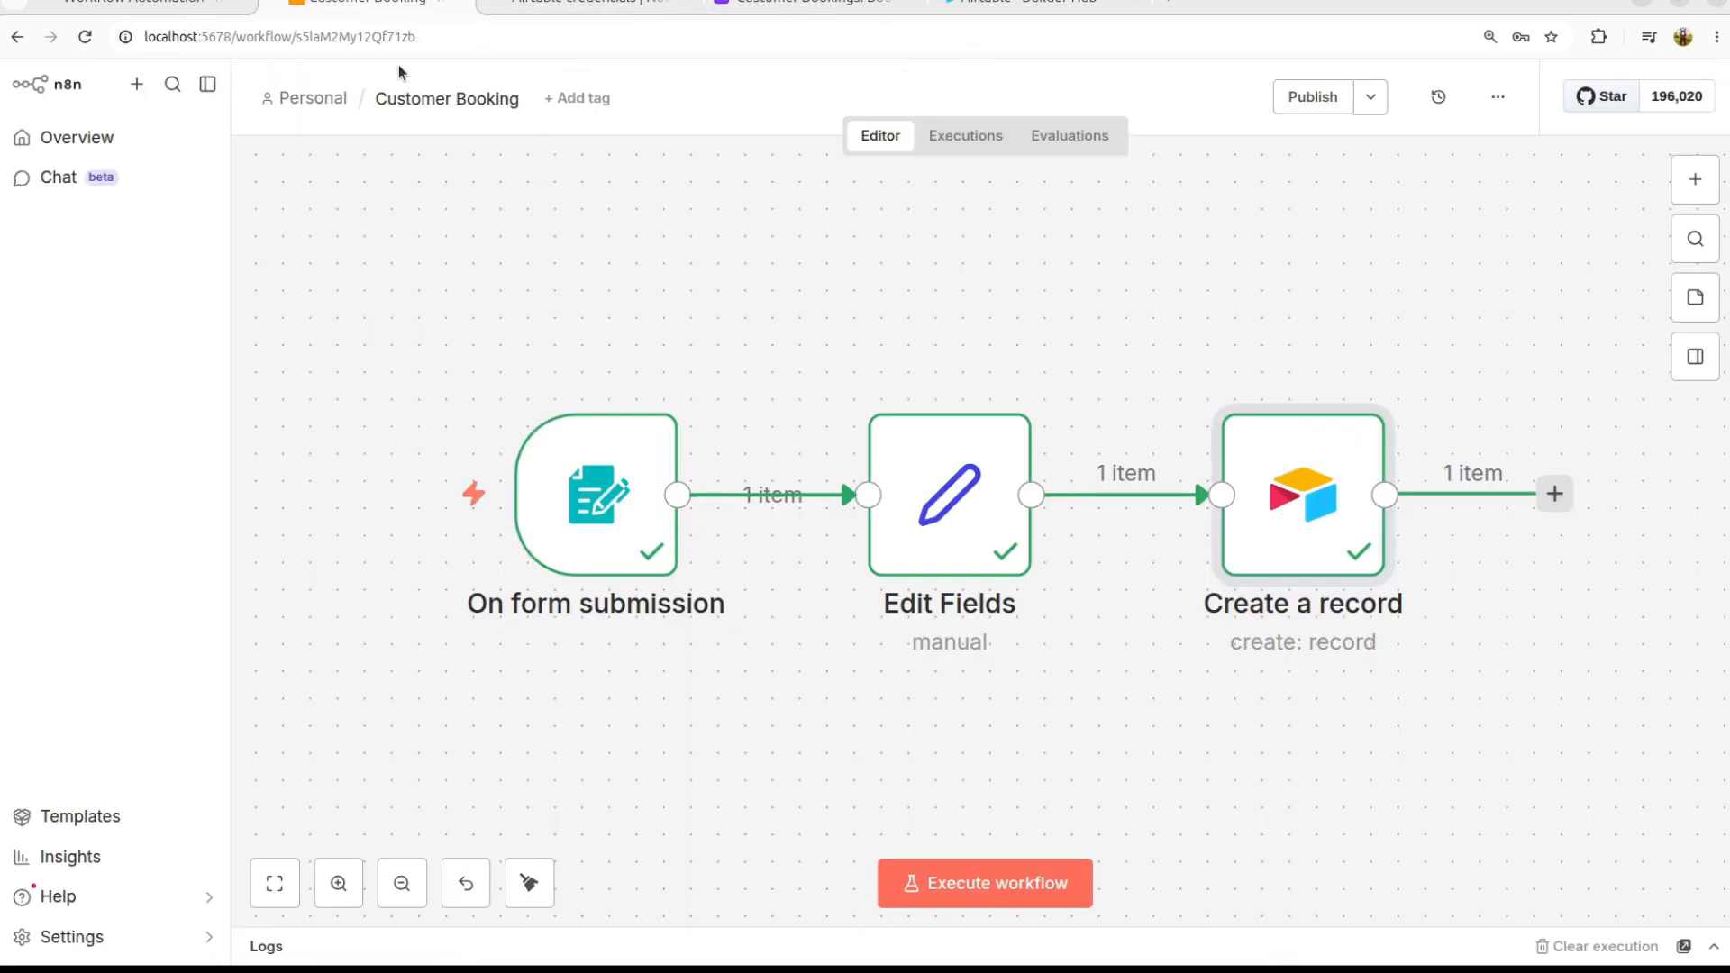
scroll(848, 524, "down", 4)
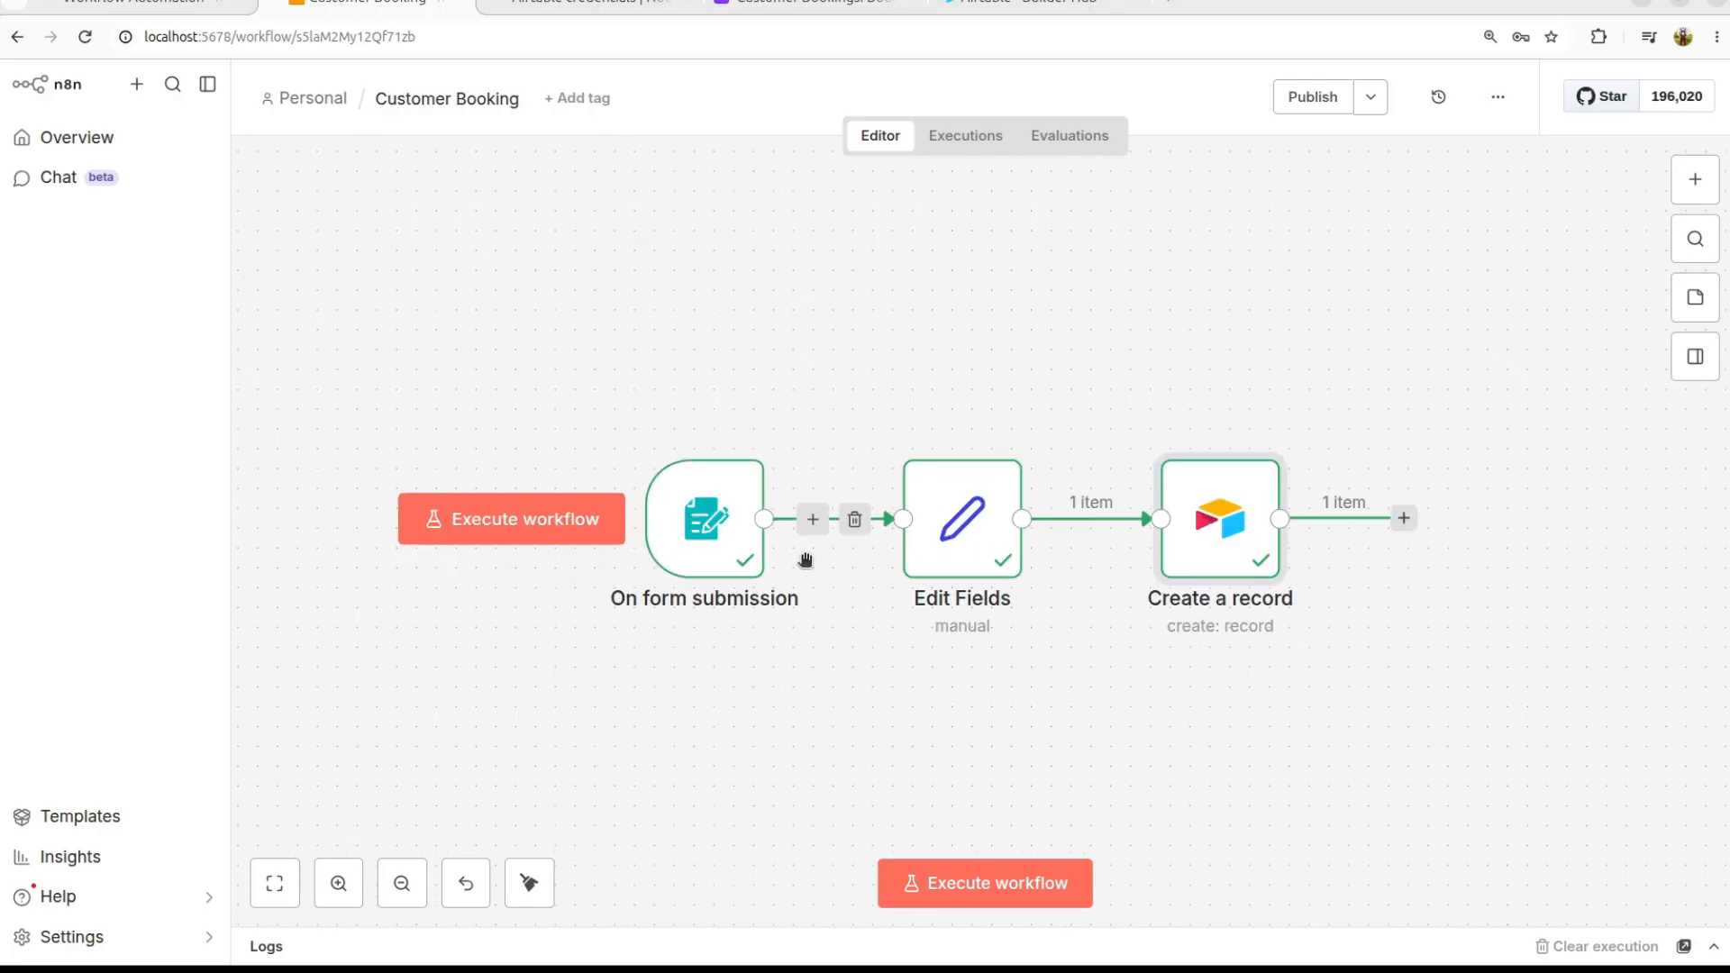
scroll(804, 561, "up", 2)
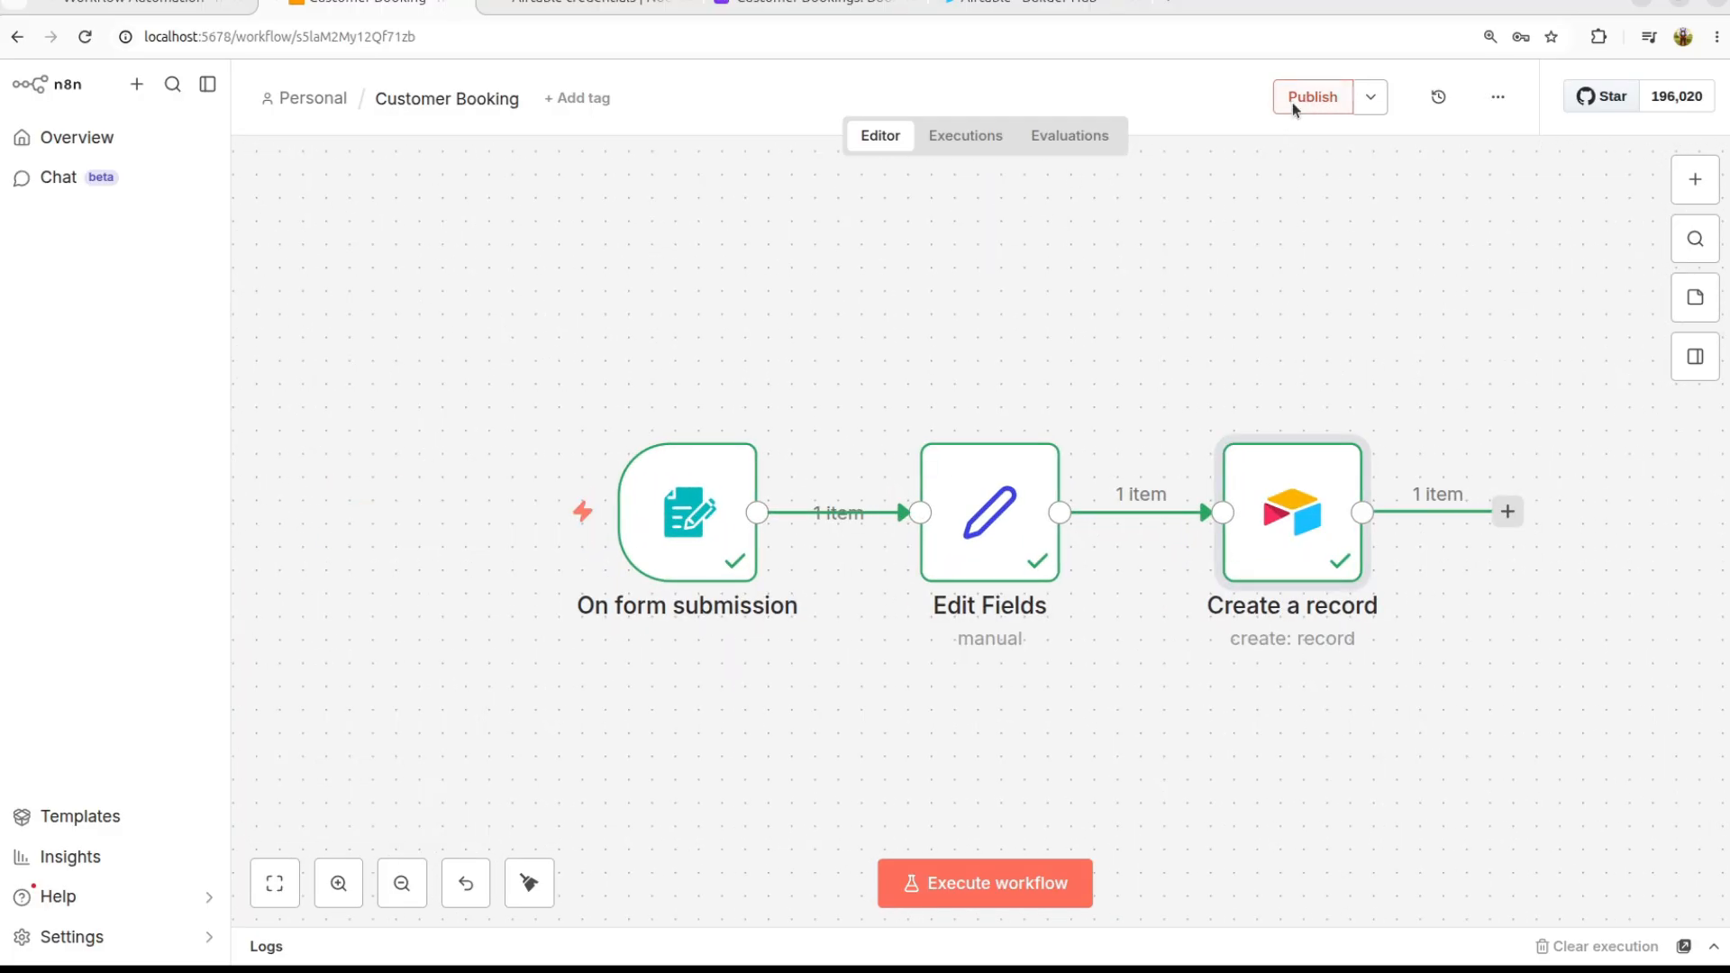
Step: Publish the Customer Booking workflow with the suggested version name
left_click(1368, 99)
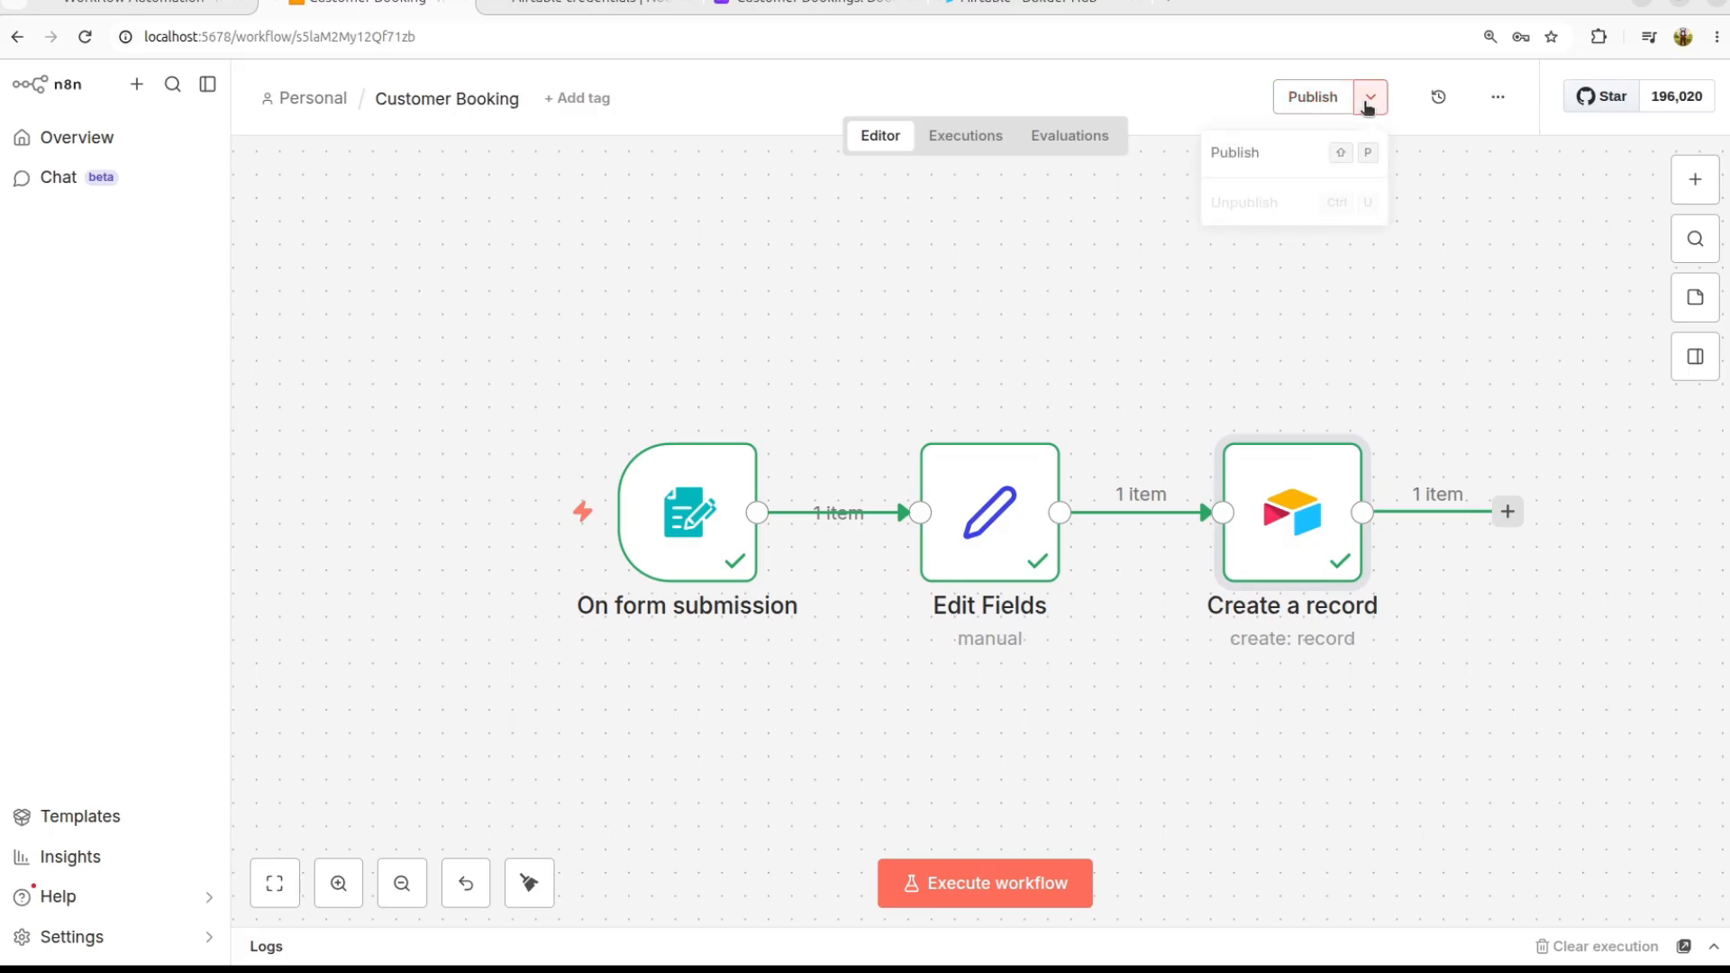
left_click(1317, 98)
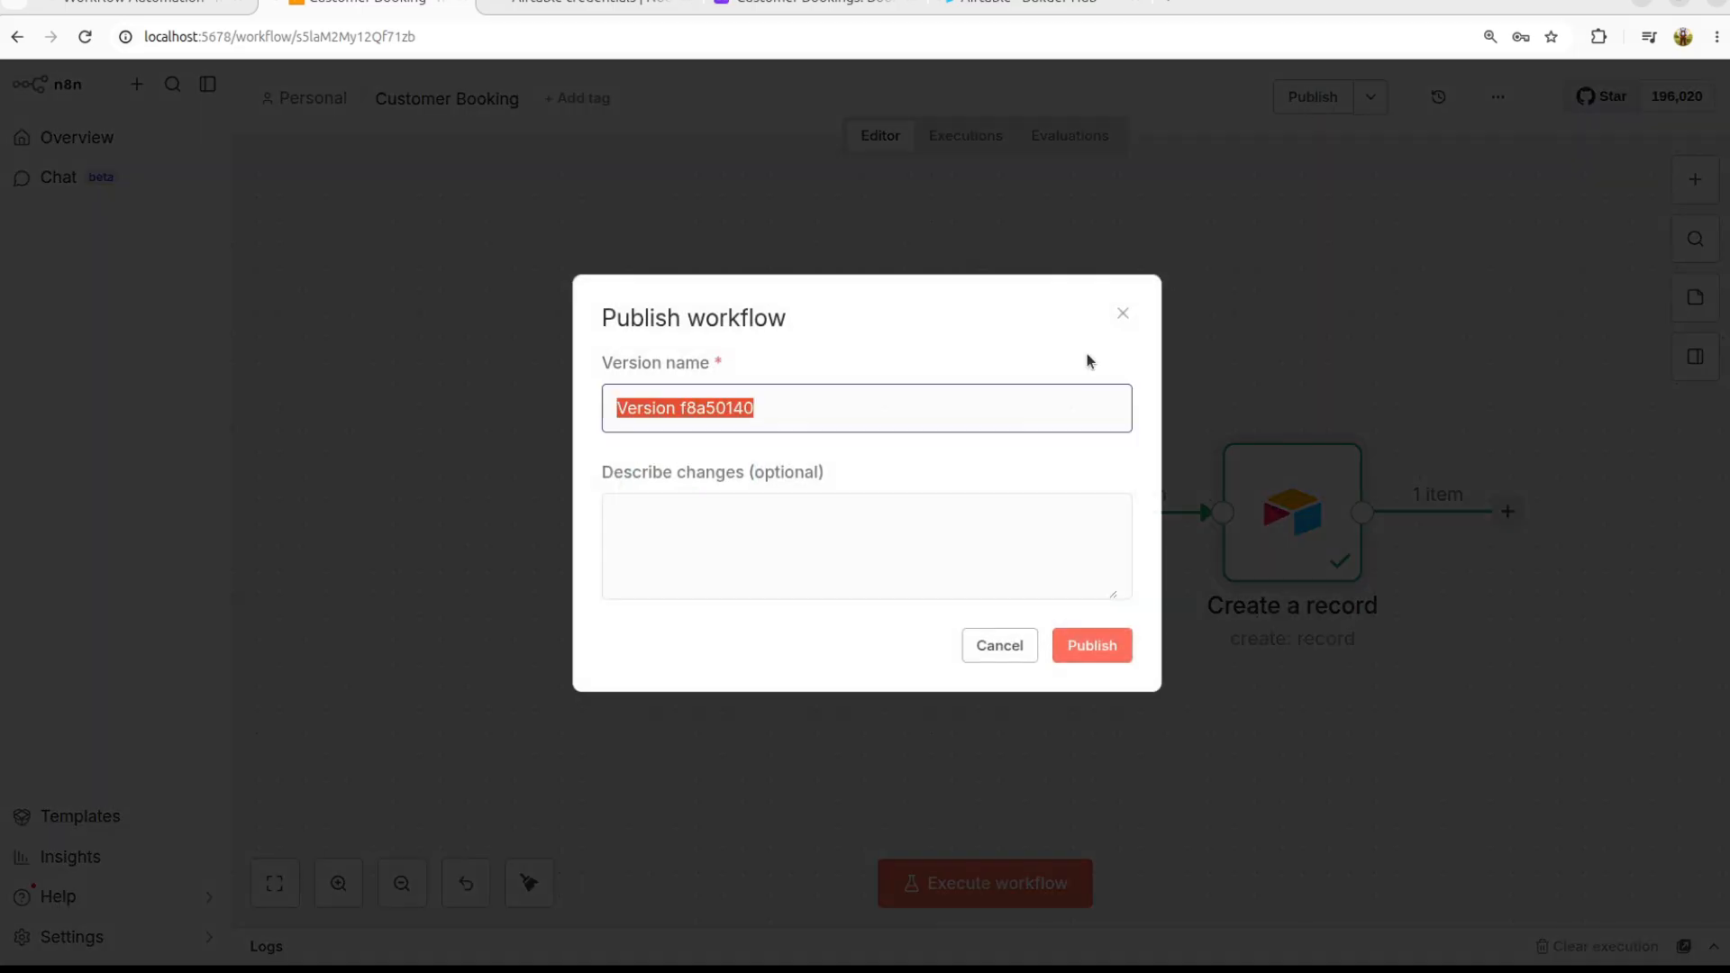
left_click(1092, 656)
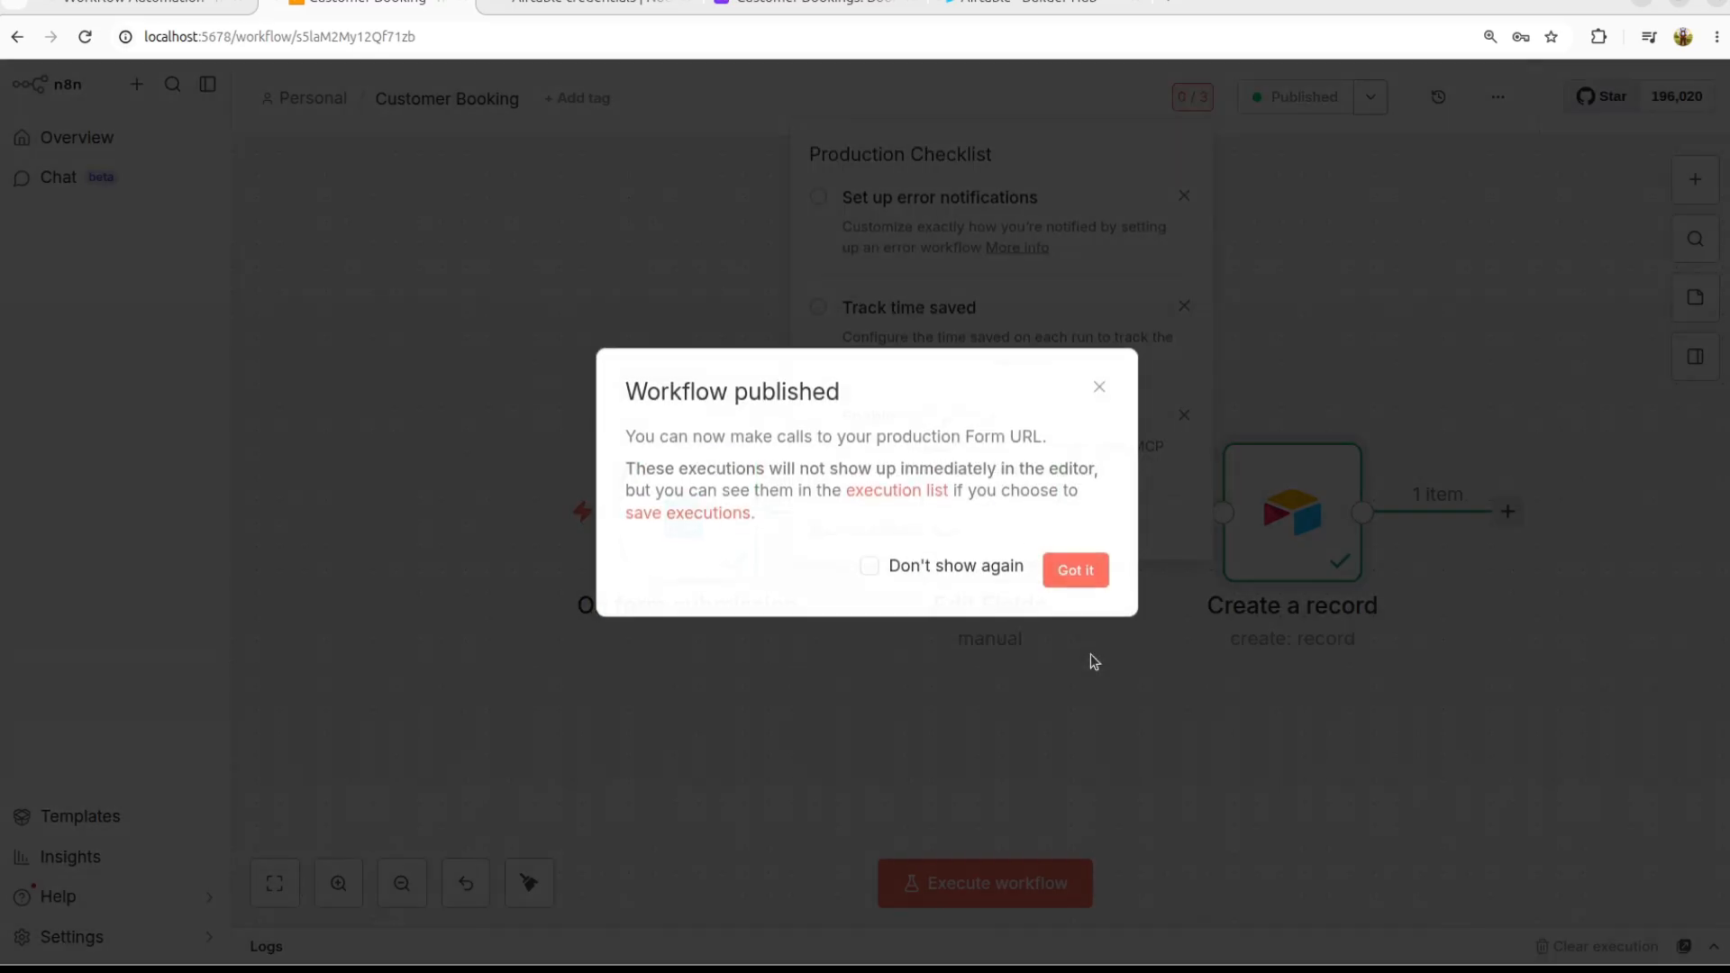
left_click(1077, 568)
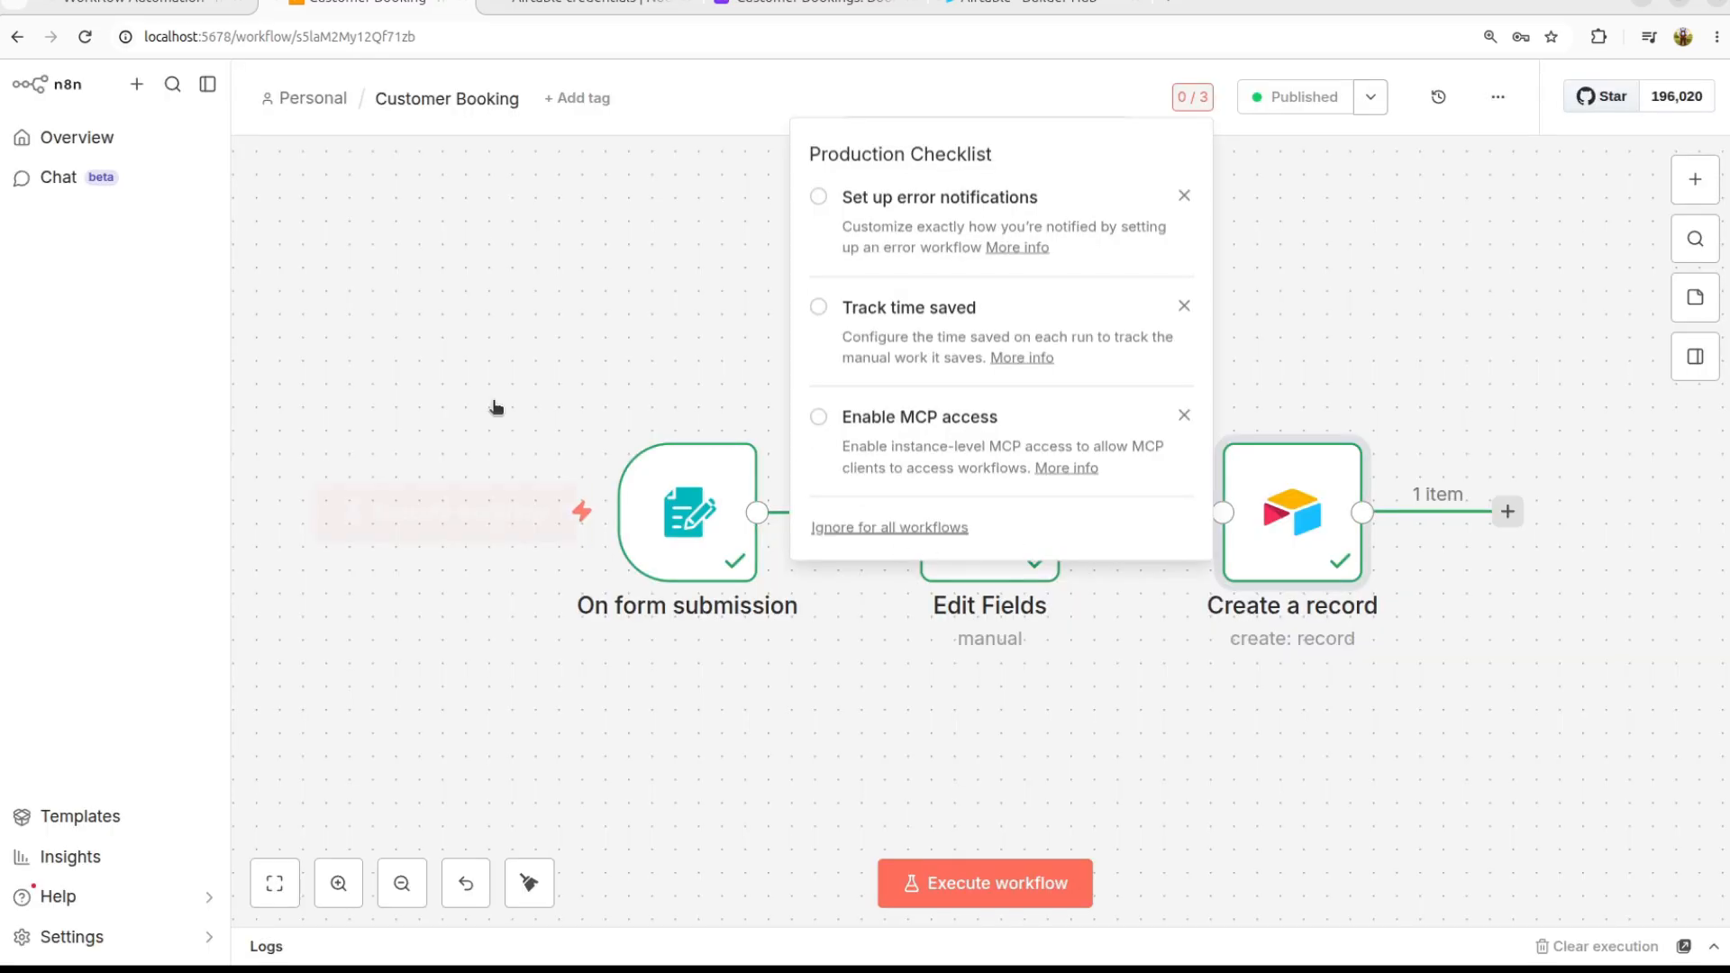
left_click(533, 424)
Step: Copy the On form submission trigger's production form URL and open a new tab
double_click(667, 512)
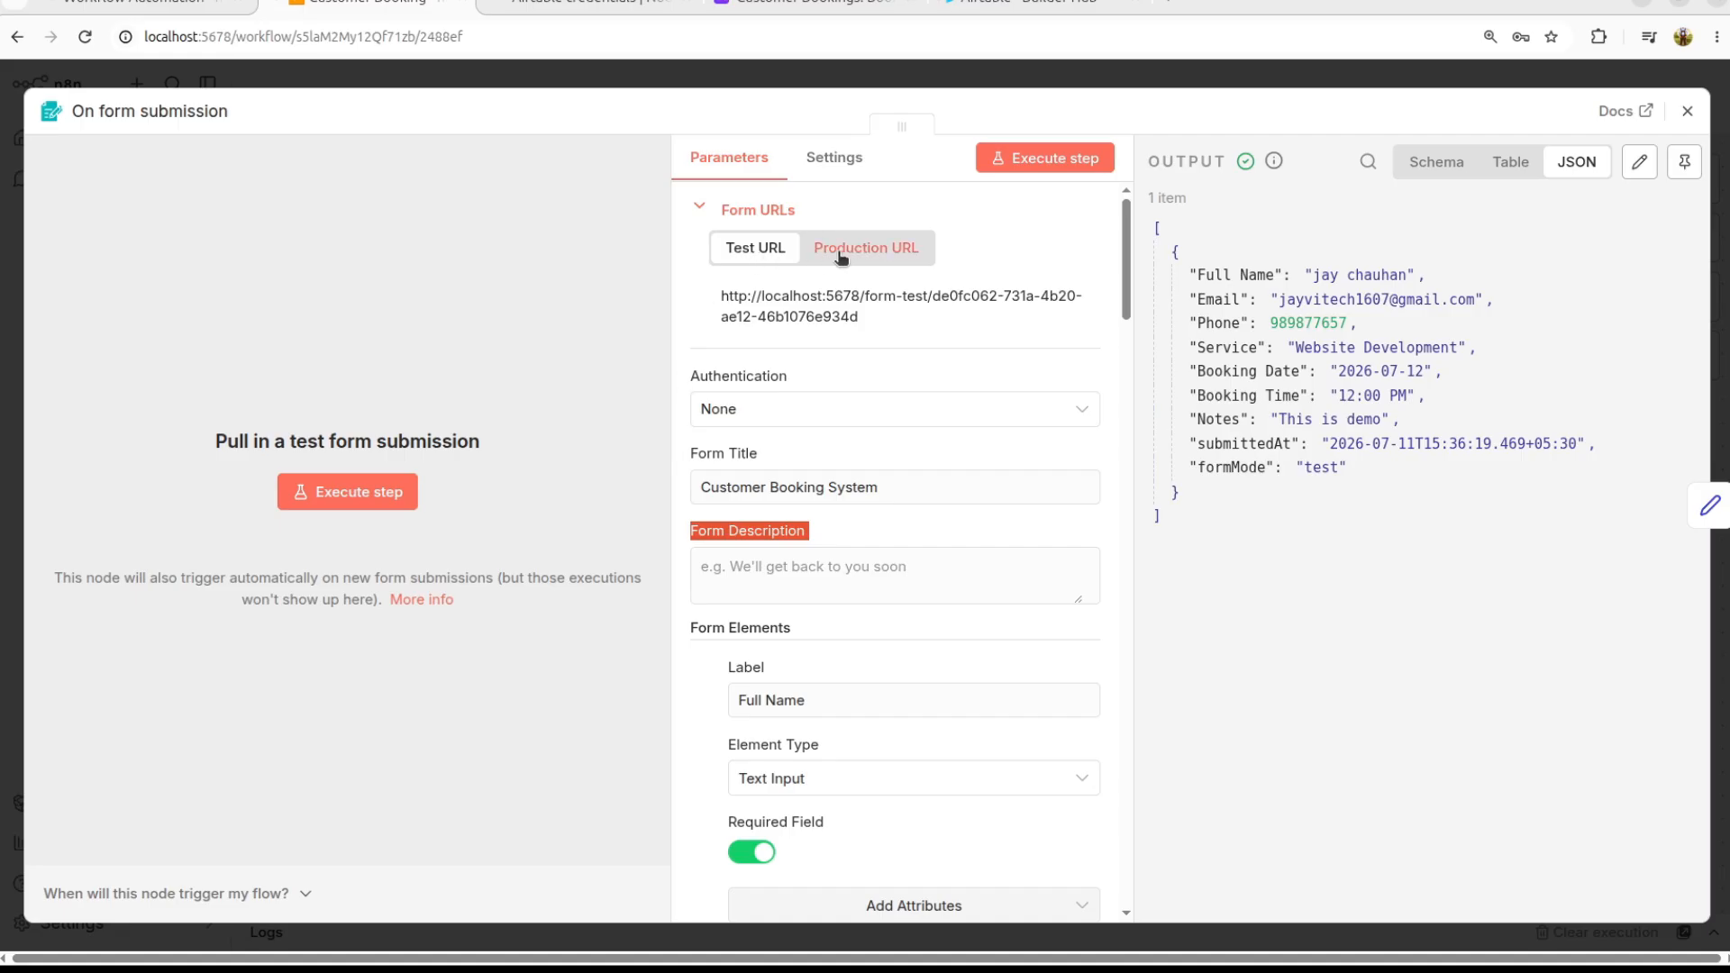
left_click(877, 256)
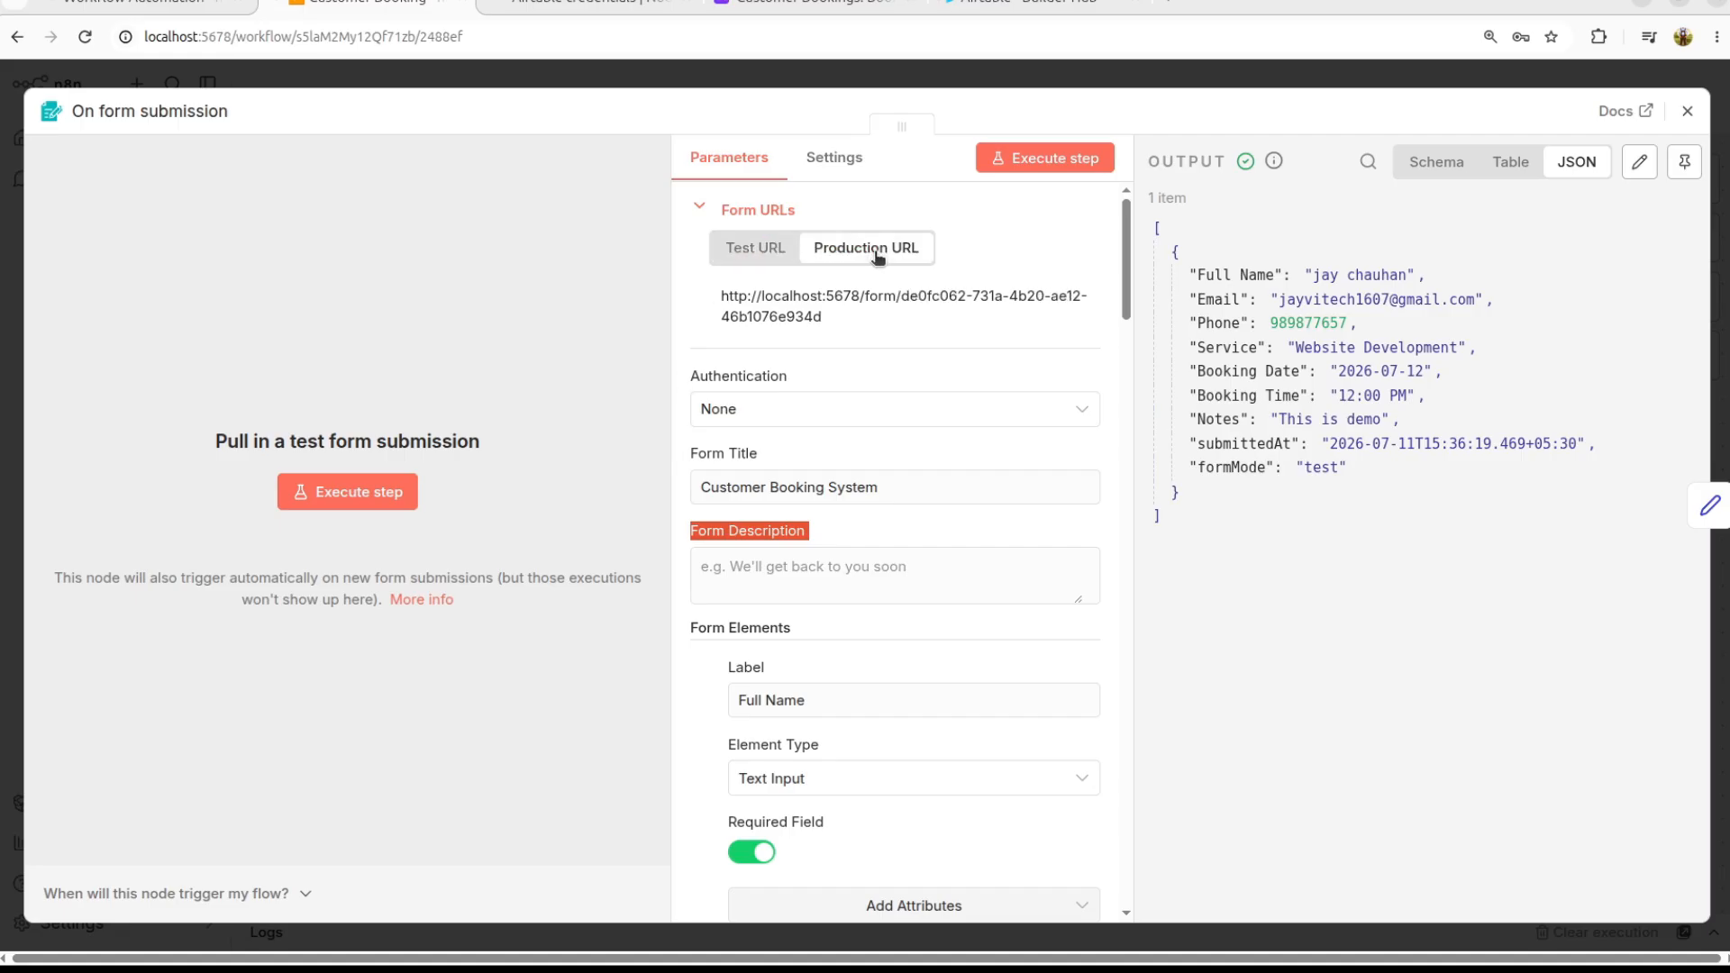
double_click(759, 303)
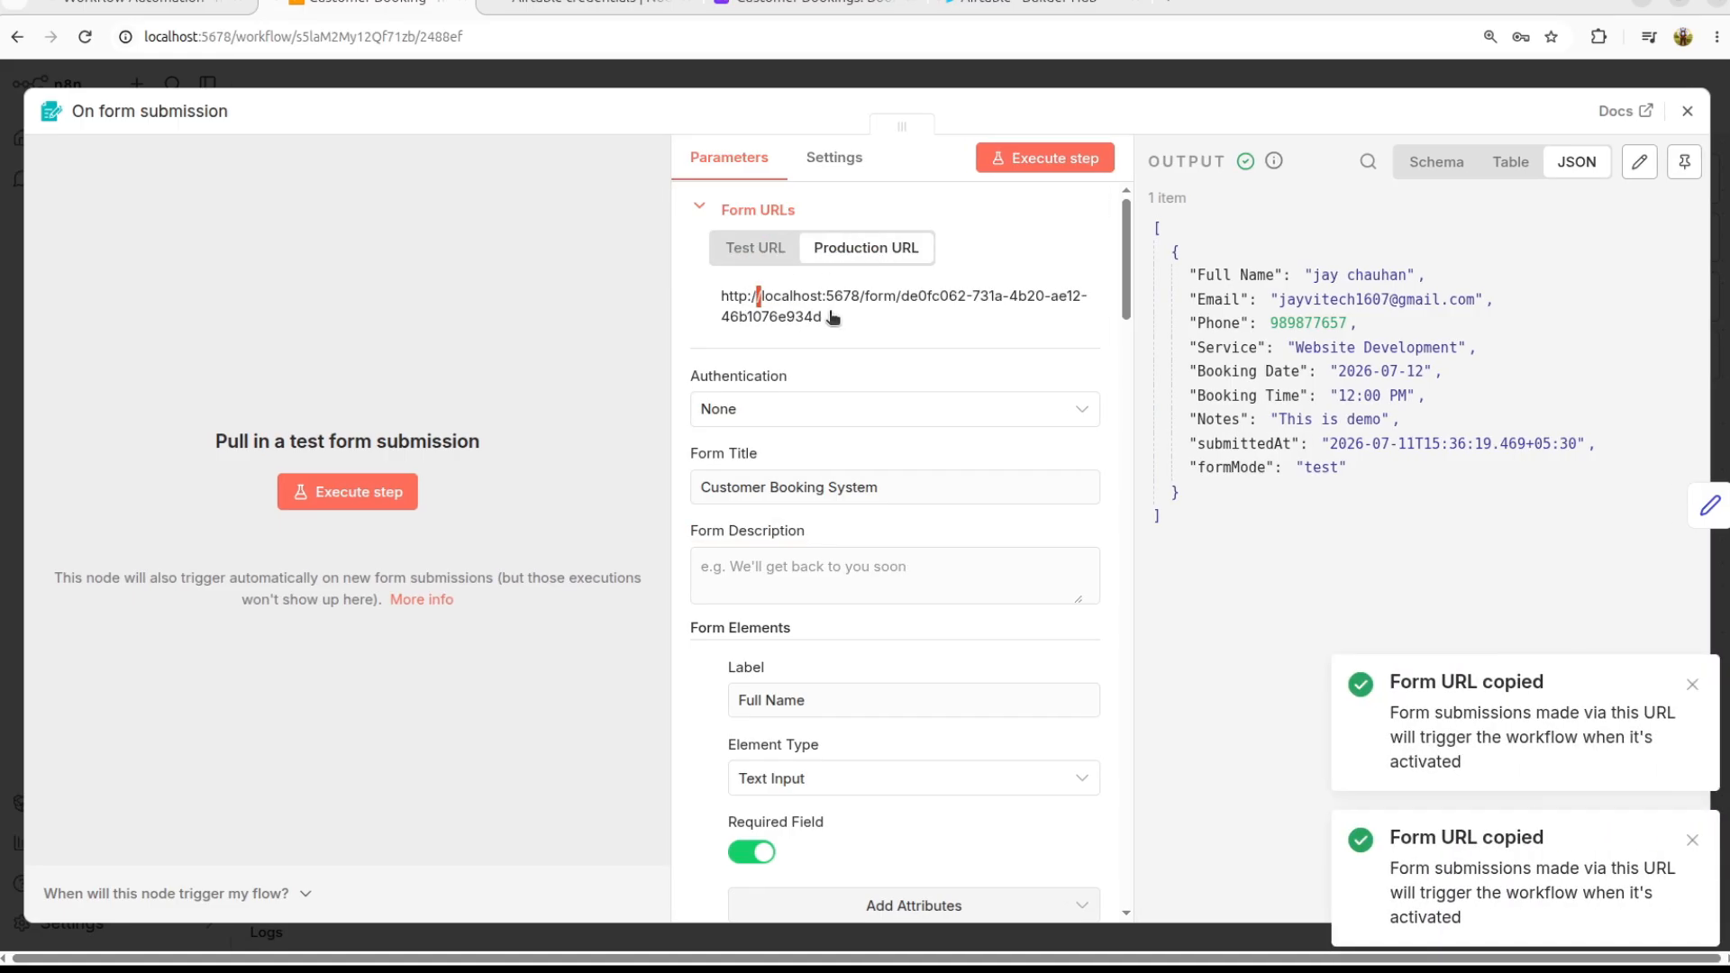
left_click_drag(831, 316, 704, 306)
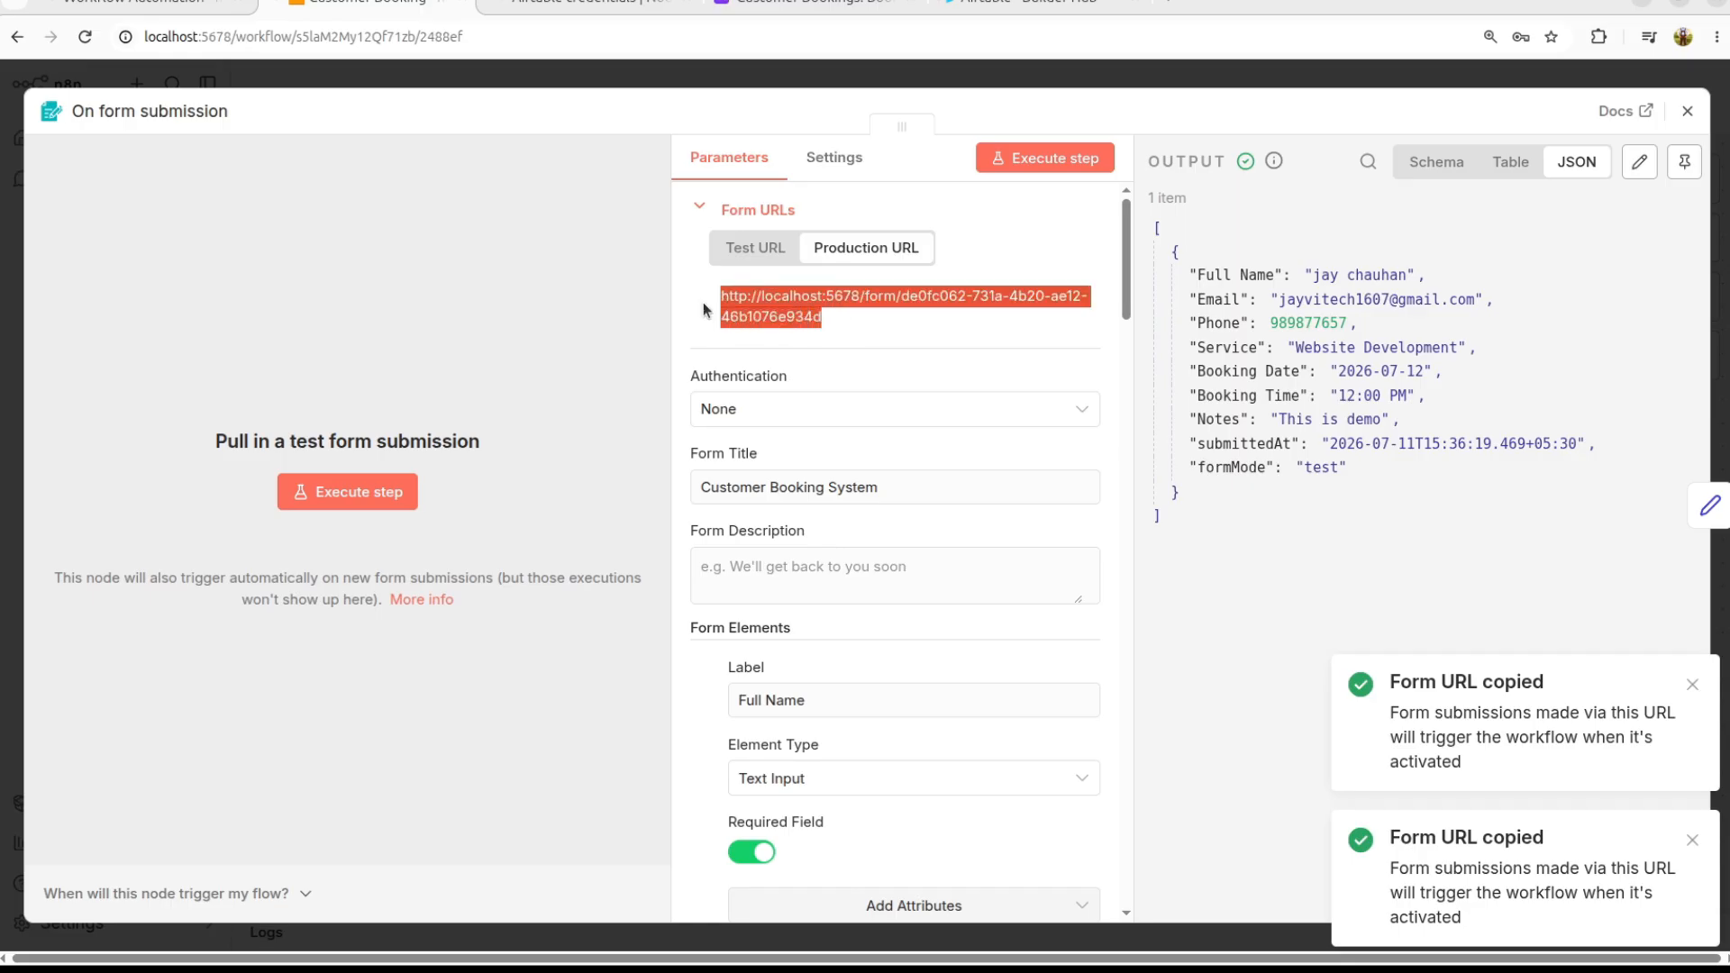
left_click(1175, 3)
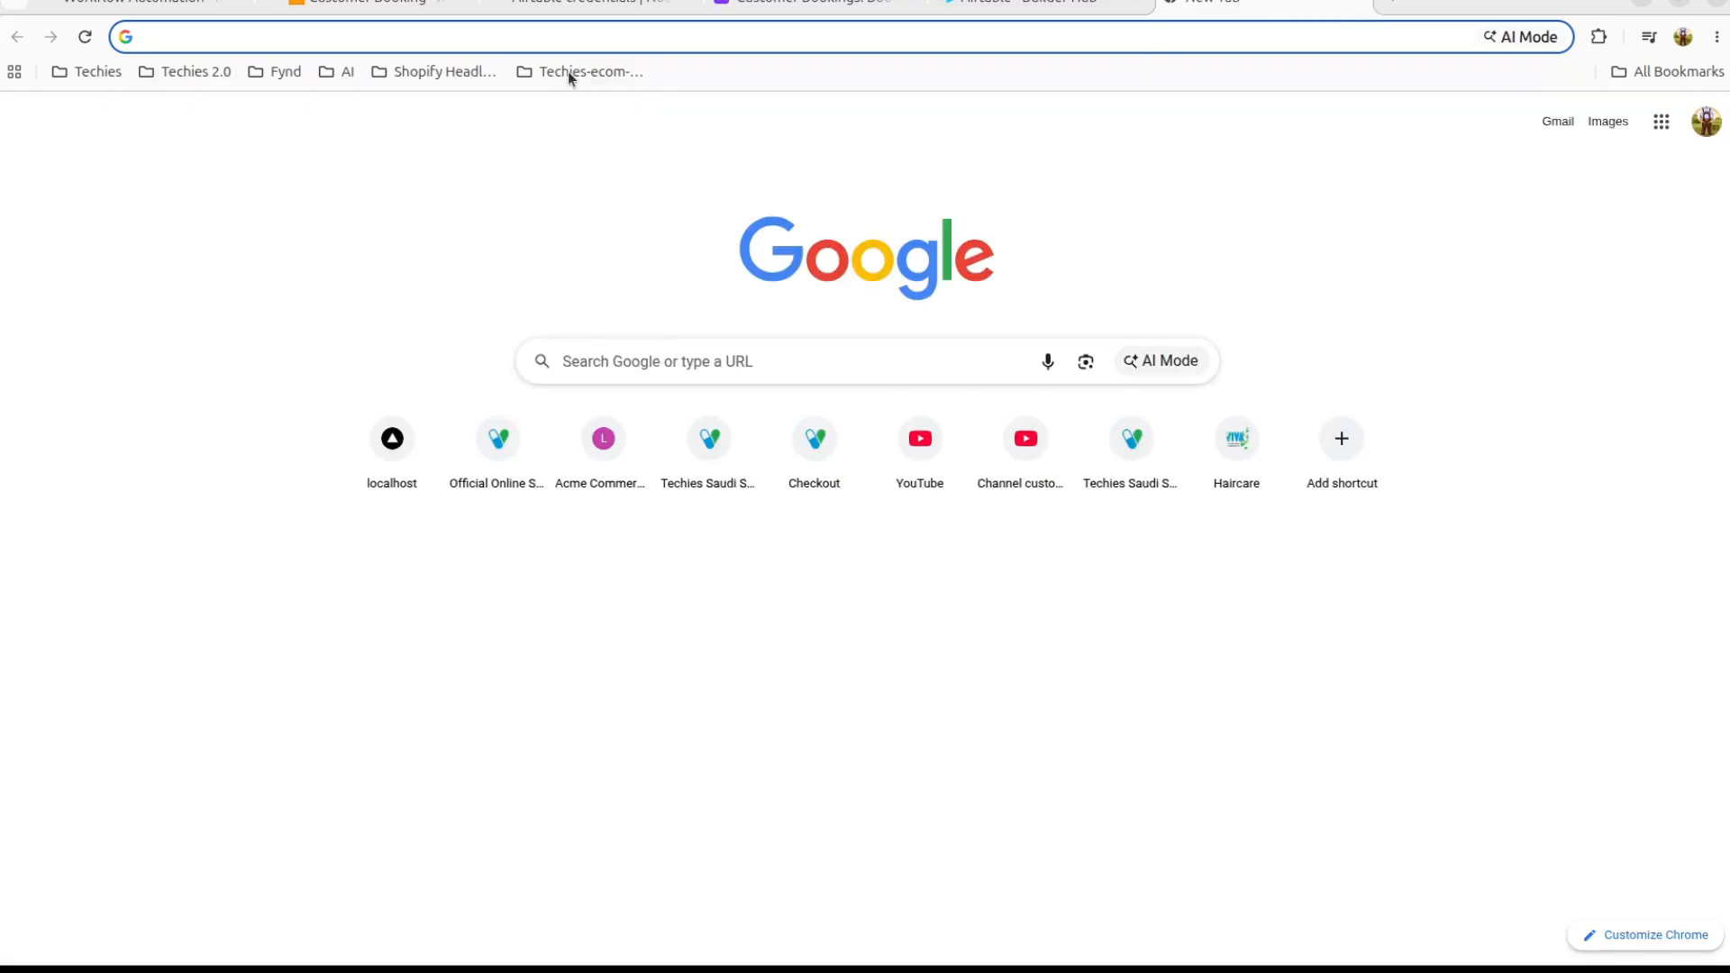
Step: Load the production booking form from the copied URL
key("ctrl+v")
key("Return")
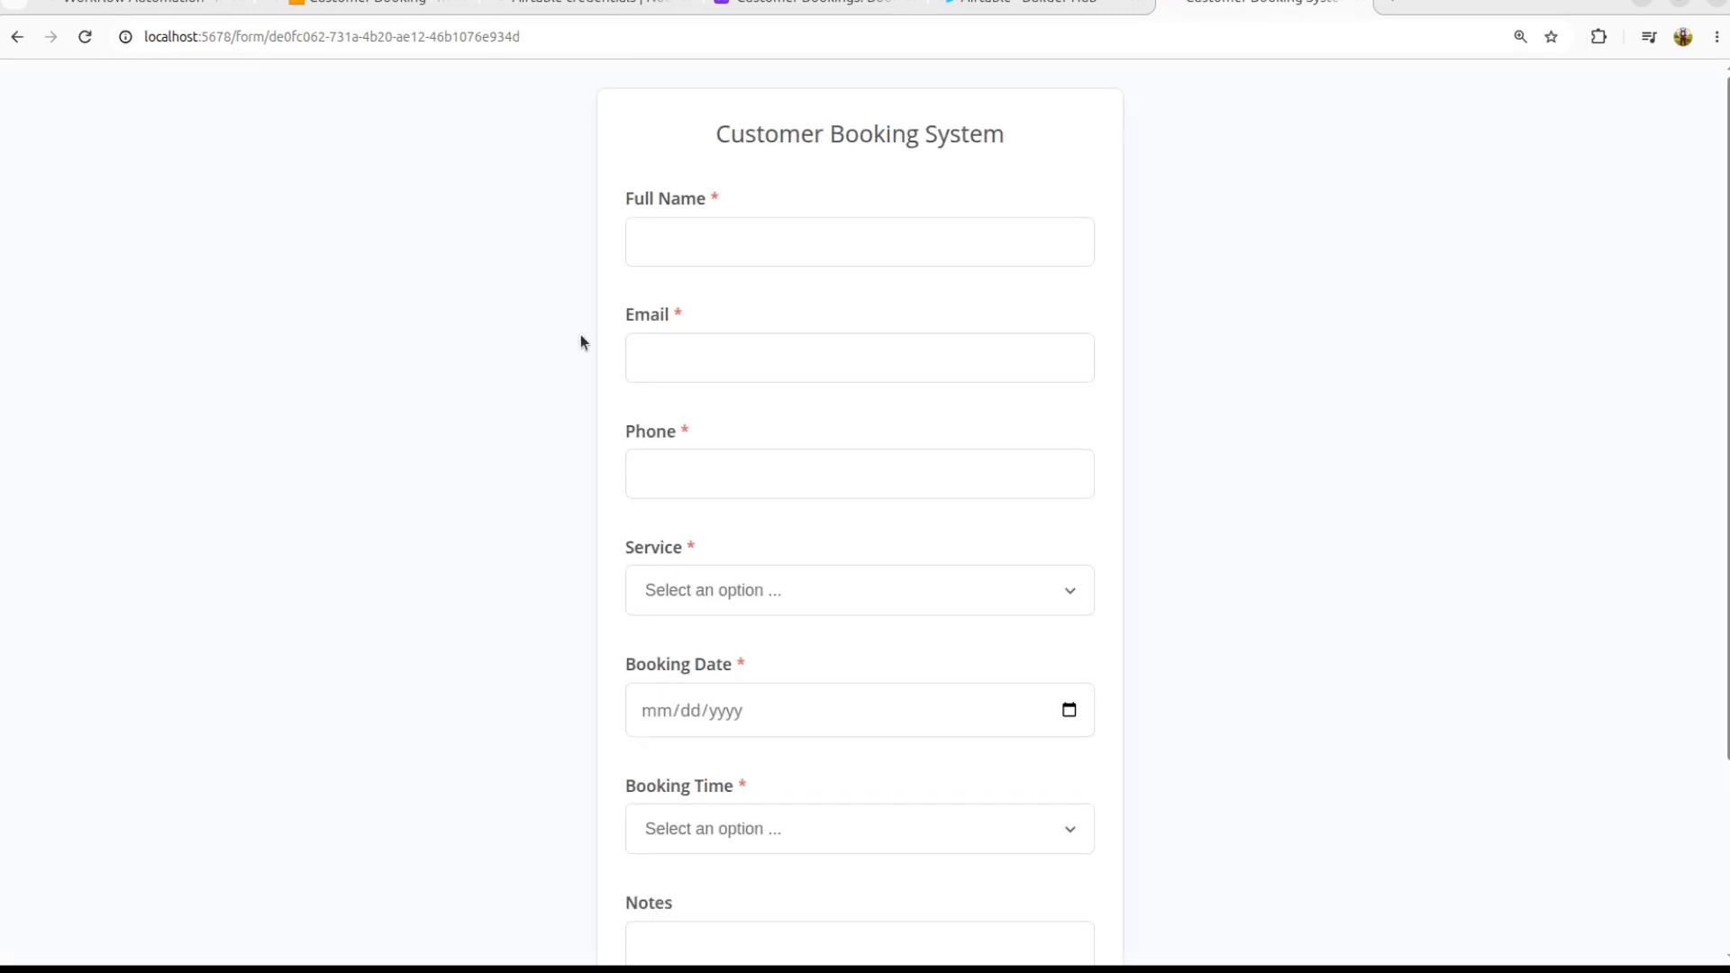
scroll(705, 523, "down", 3)
scroll(705, 522, "up", 3)
scroll(706, 519, "down", 3)
scroll(706, 519, "up", 3)
Step: Fill in the customer's full name, e-mail address and phone number
left_click(709, 238)
key("Tab")
key("Tab")
key("Tab")
Step: Book Automation Setup on 07/20/2026 at 4:00 PM with a note, and submit
left_click(712, 694)
scroll(559, 773, "down", 4)
left_click(1070, 463)
left_click(651, 643)
left_click(689, 583)
left_click(672, 712)
left_click(657, 697)
type("I booked my demo call")
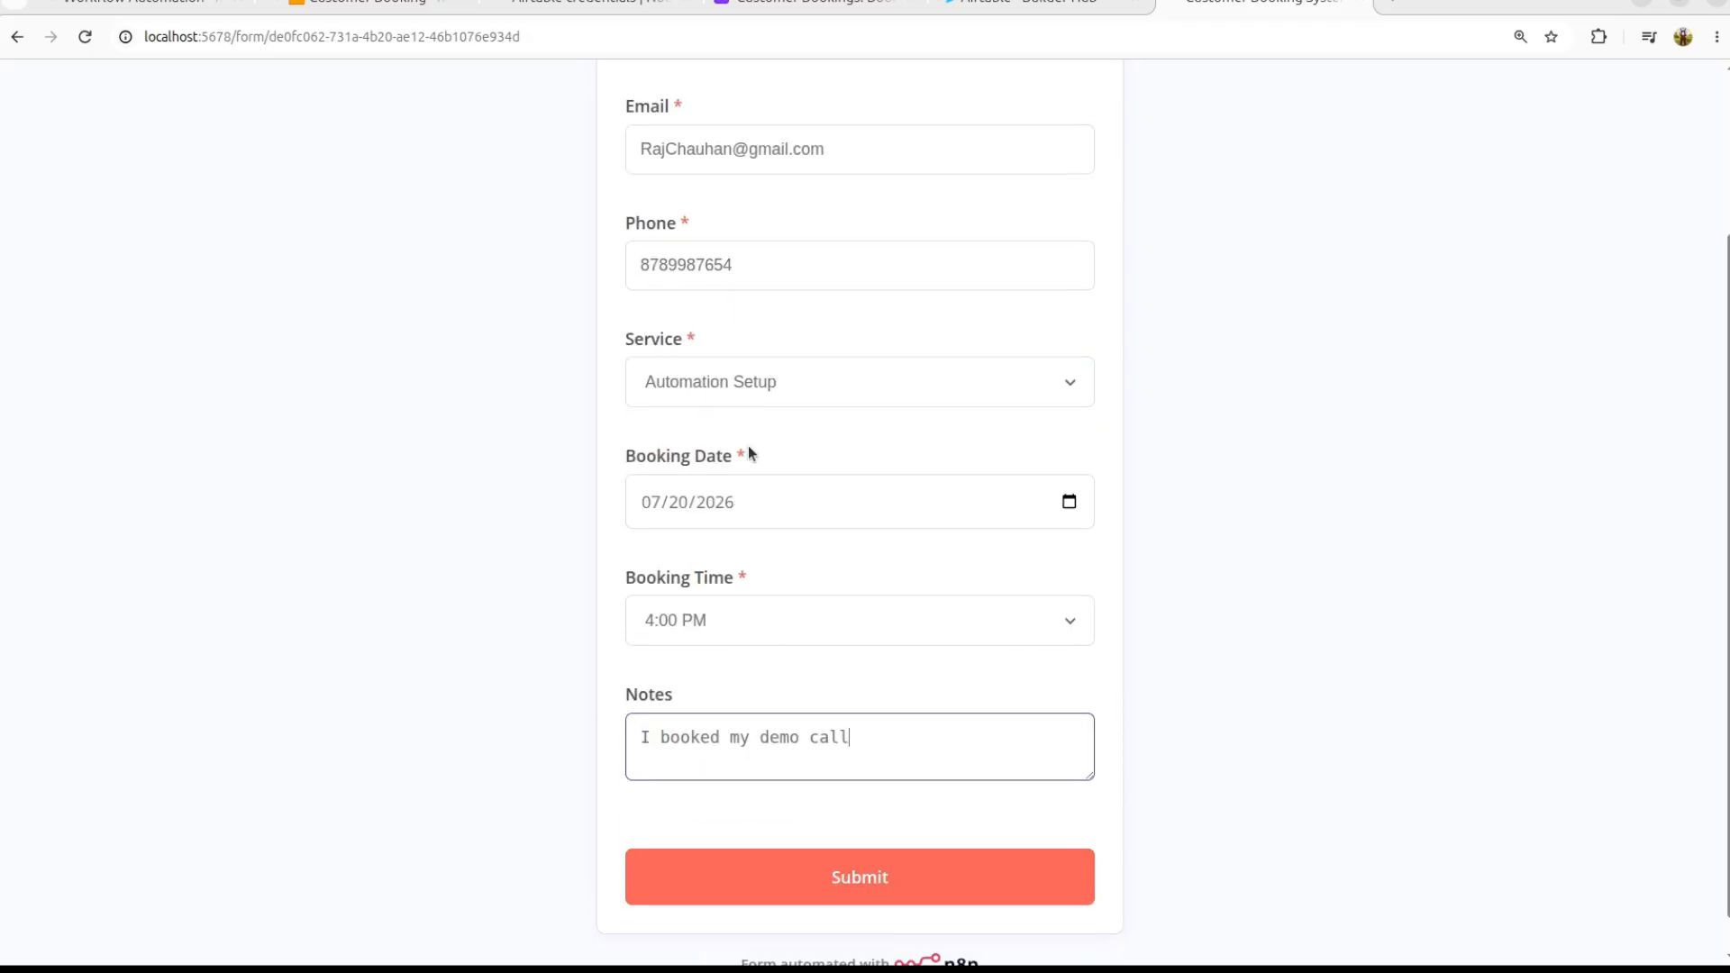
left_click(882, 881)
triple_click(867, 132)
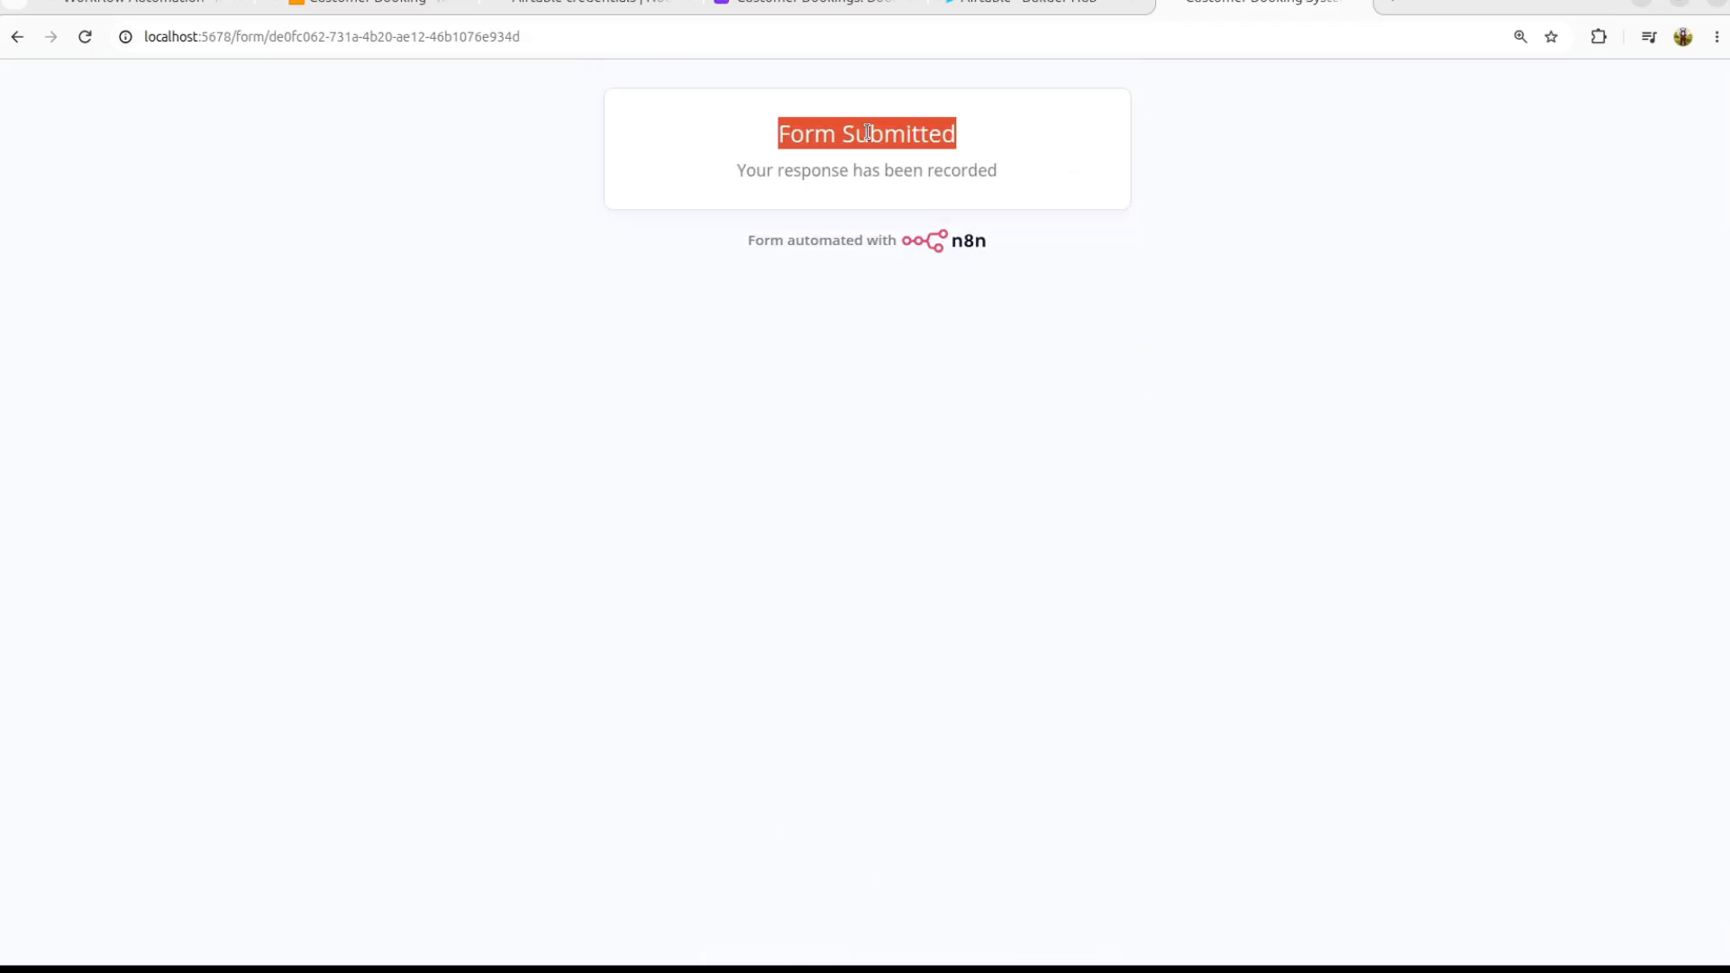
triple_click(883, 168)
Step: Check the new booking's Status and Created At in Airtable, then return to n8n
left_click(803, 4)
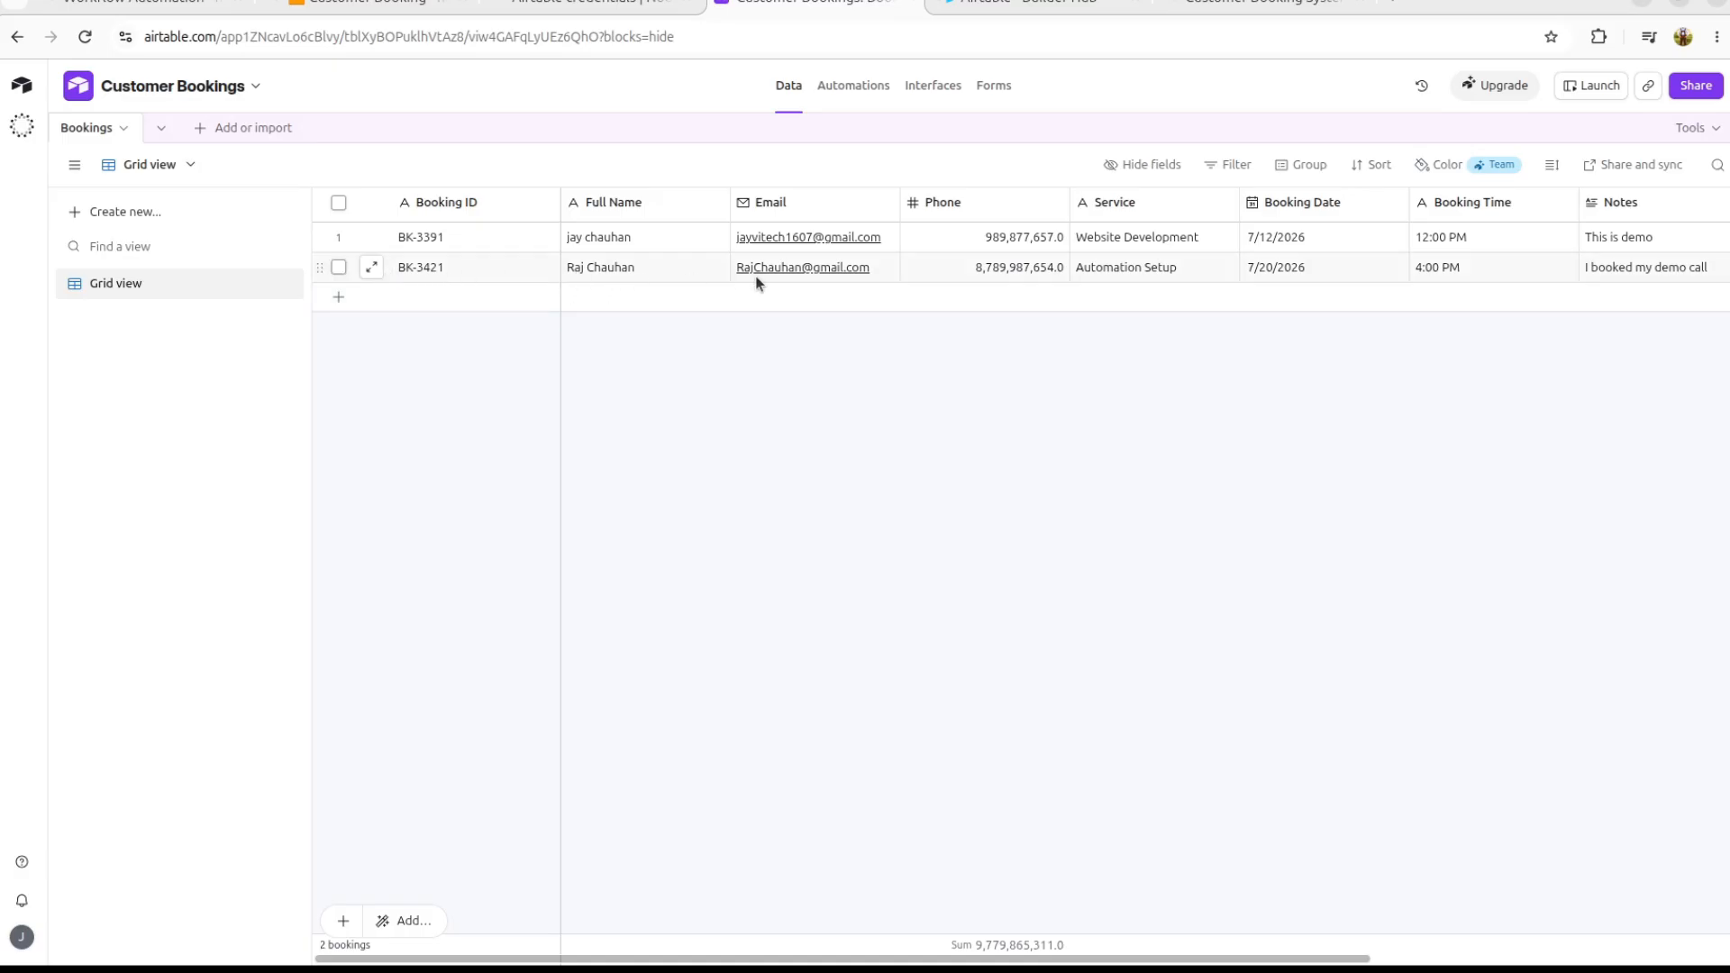
scroll(1466, 275, "right", 5)
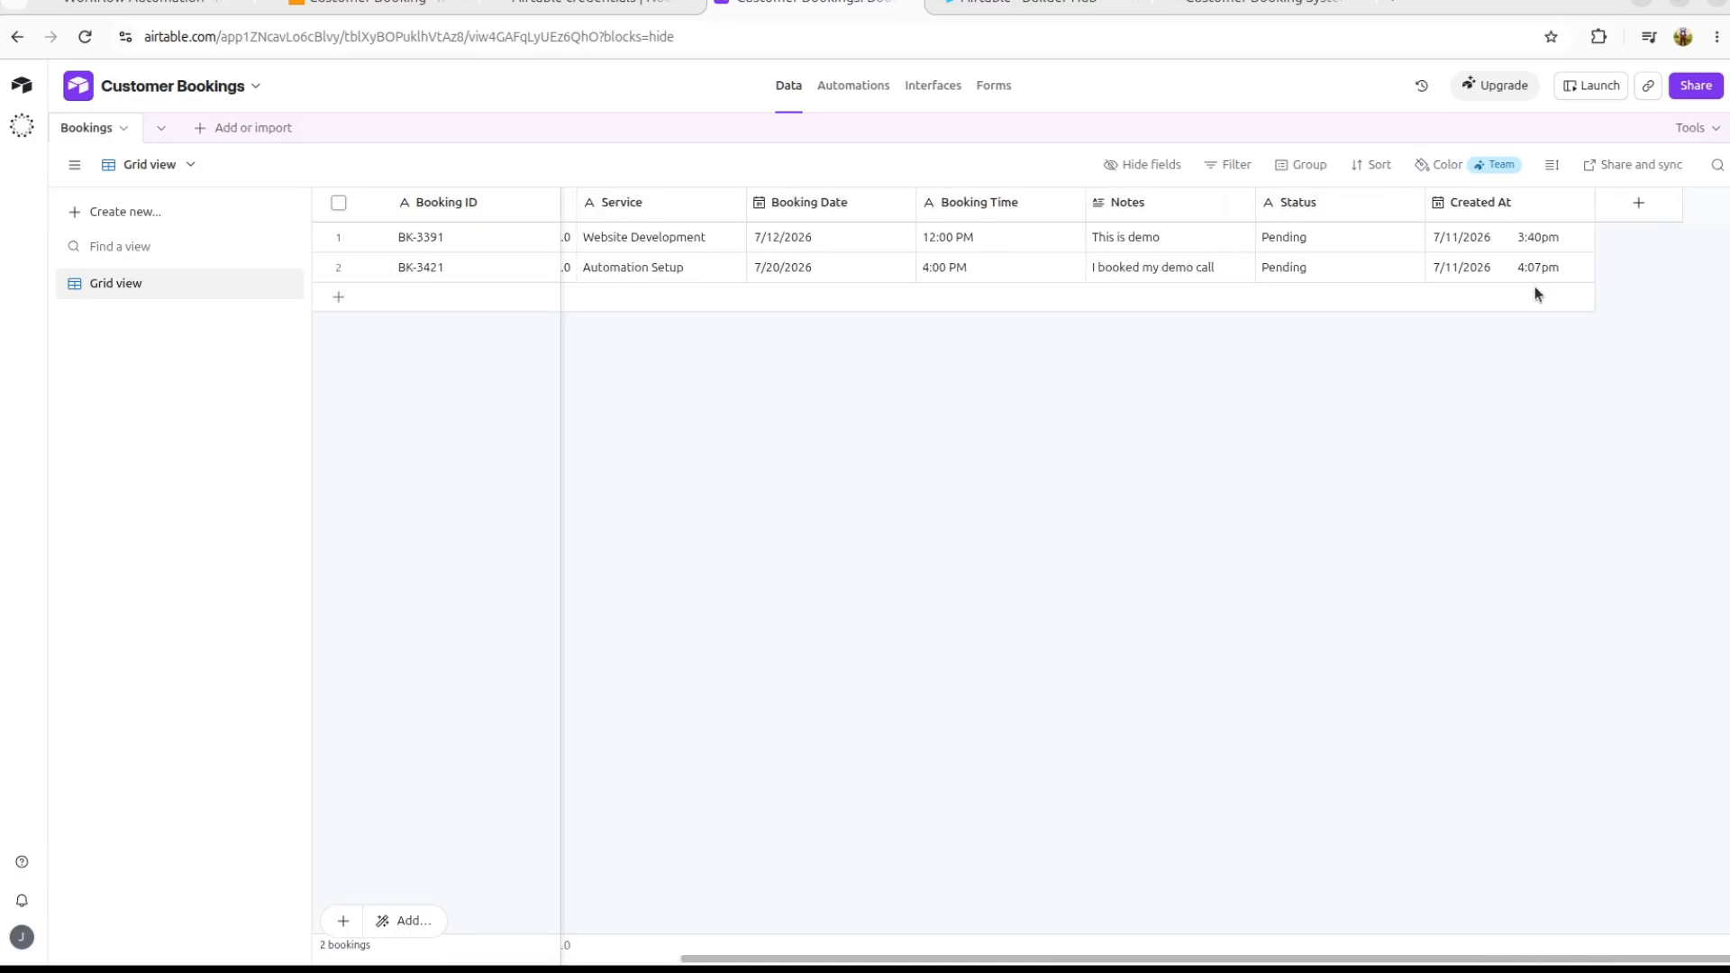
scroll(1535, 295, "left", 5)
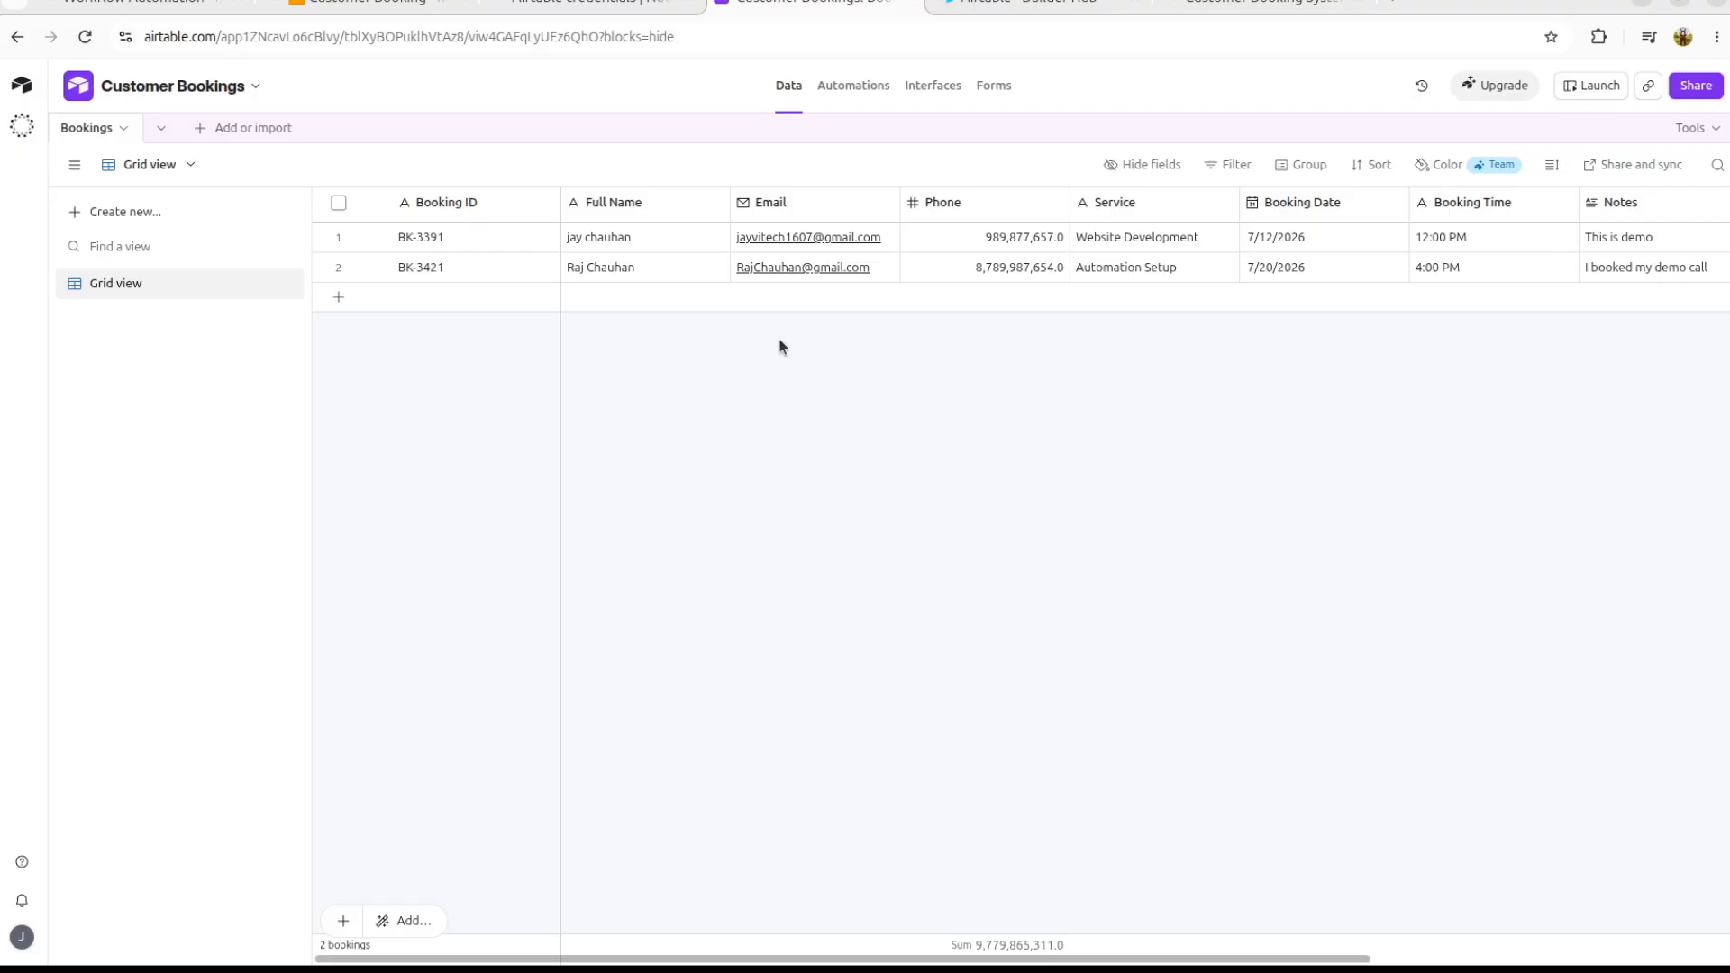
key("ctrl+plus")
left_click(368, 3)
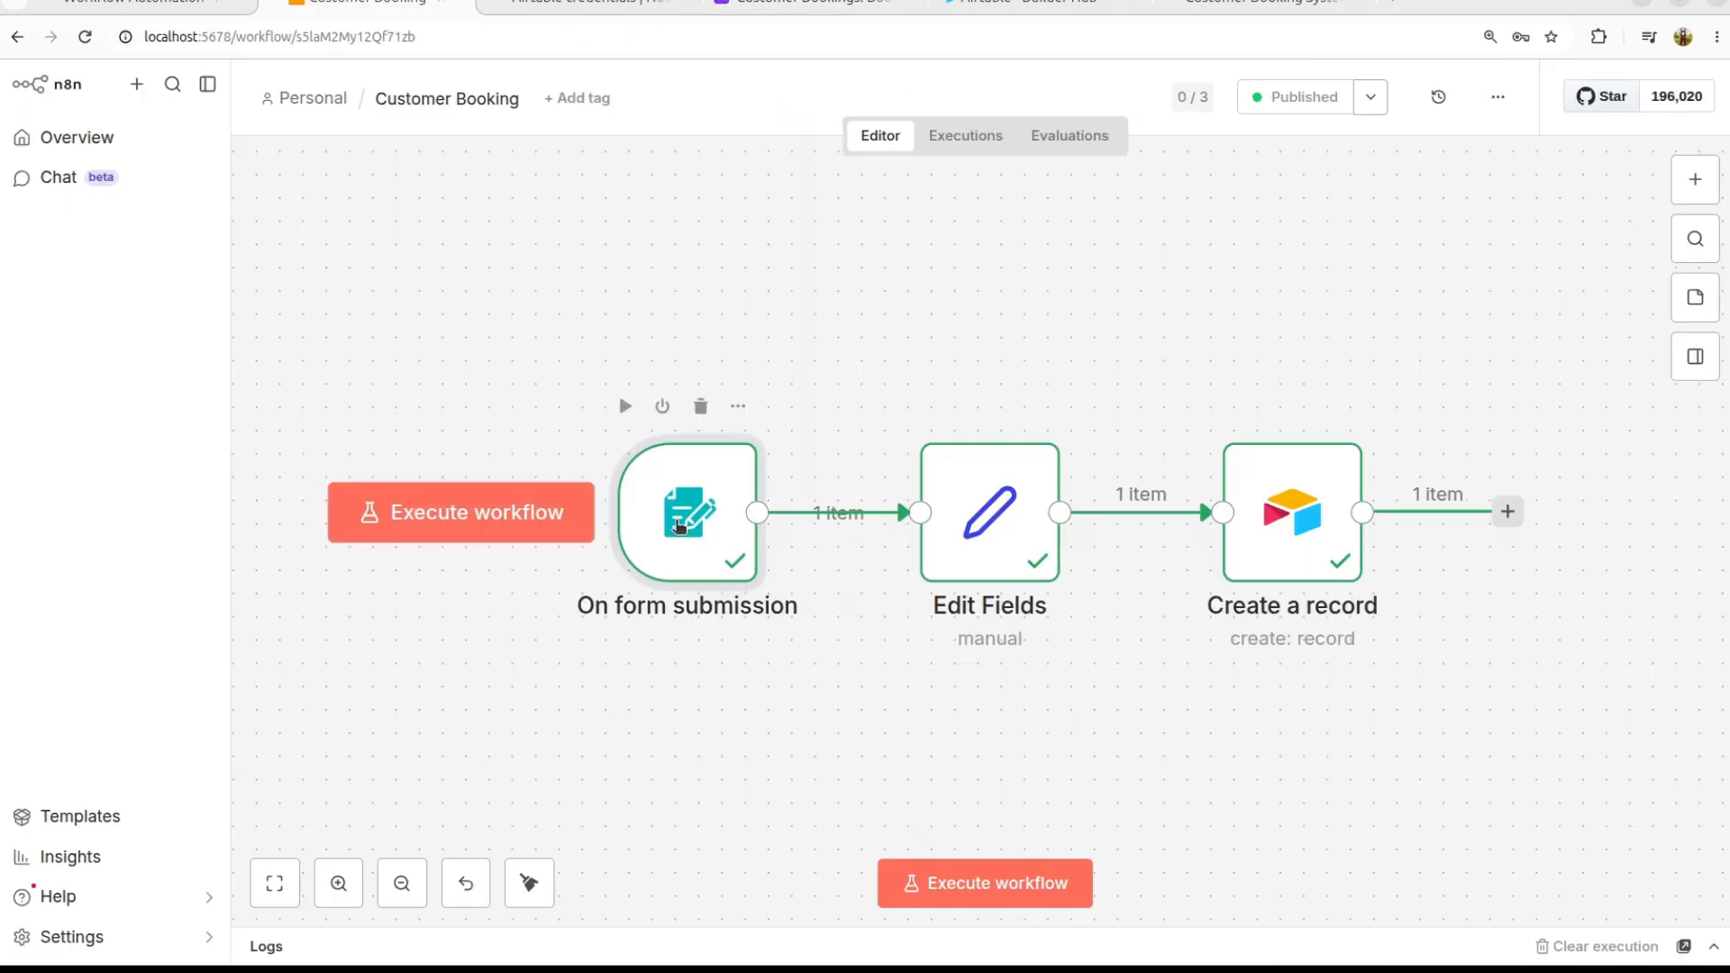
Step: Switch off the Append n8n Attribution option on the On form submission trigger
double_click(694, 518)
scroll(901, 630, "down", 5)
left_click(905, 808)
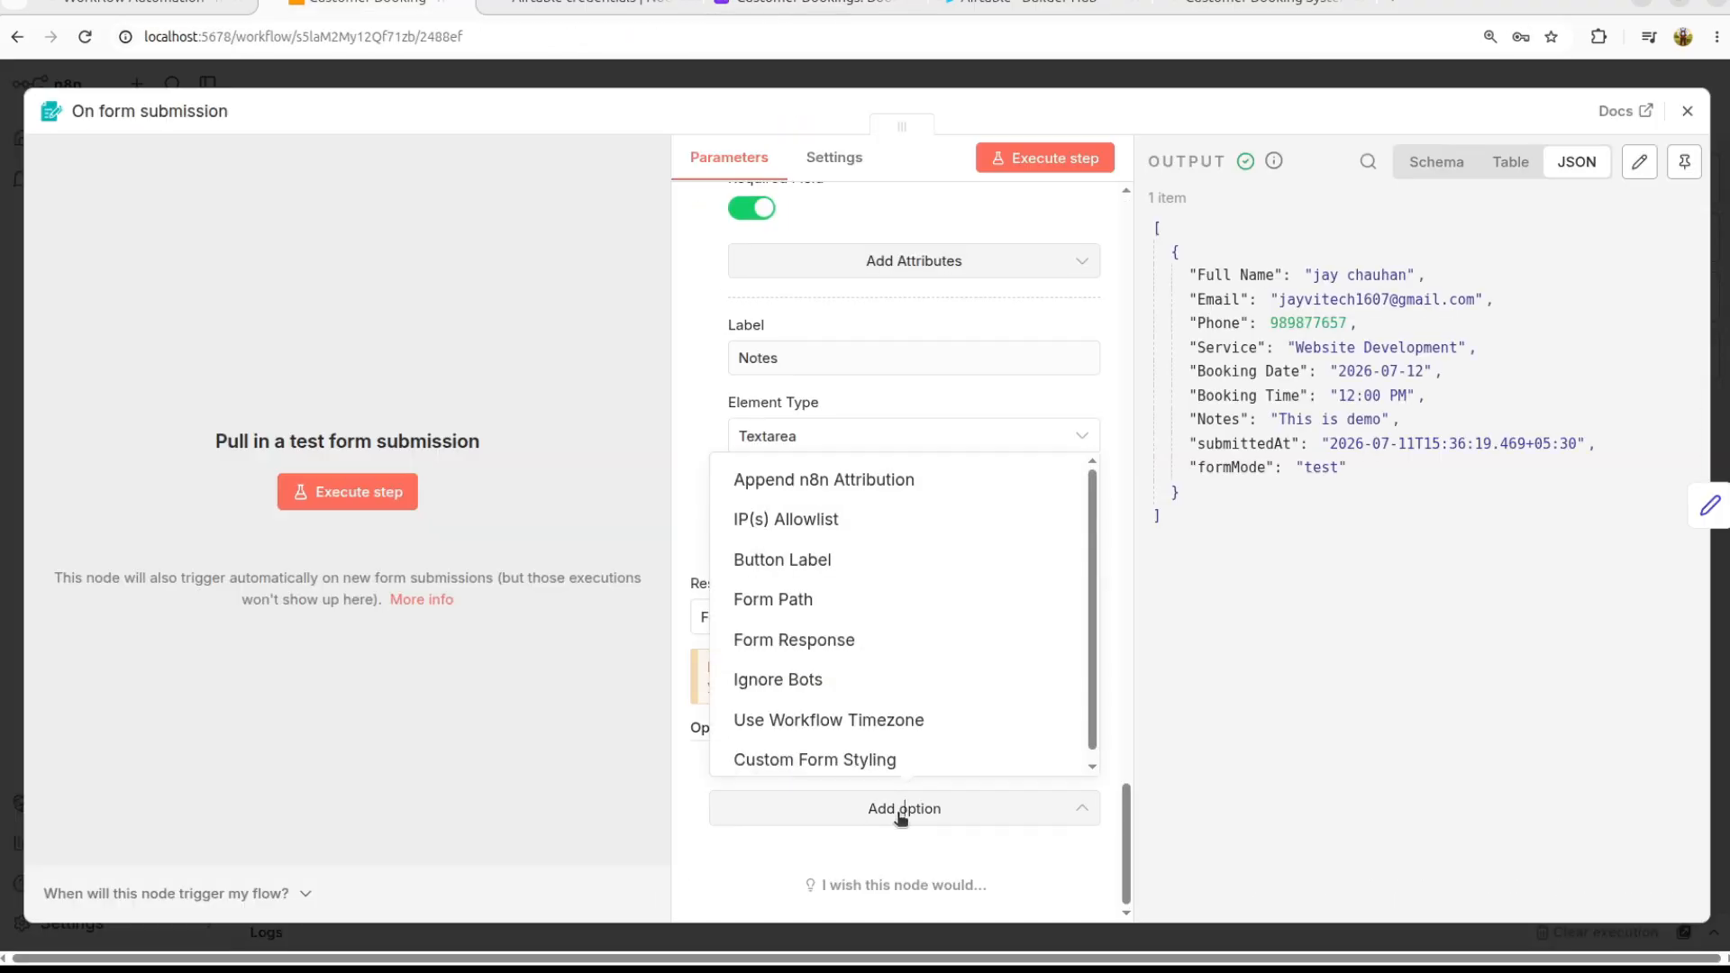
left_click(879, 479)
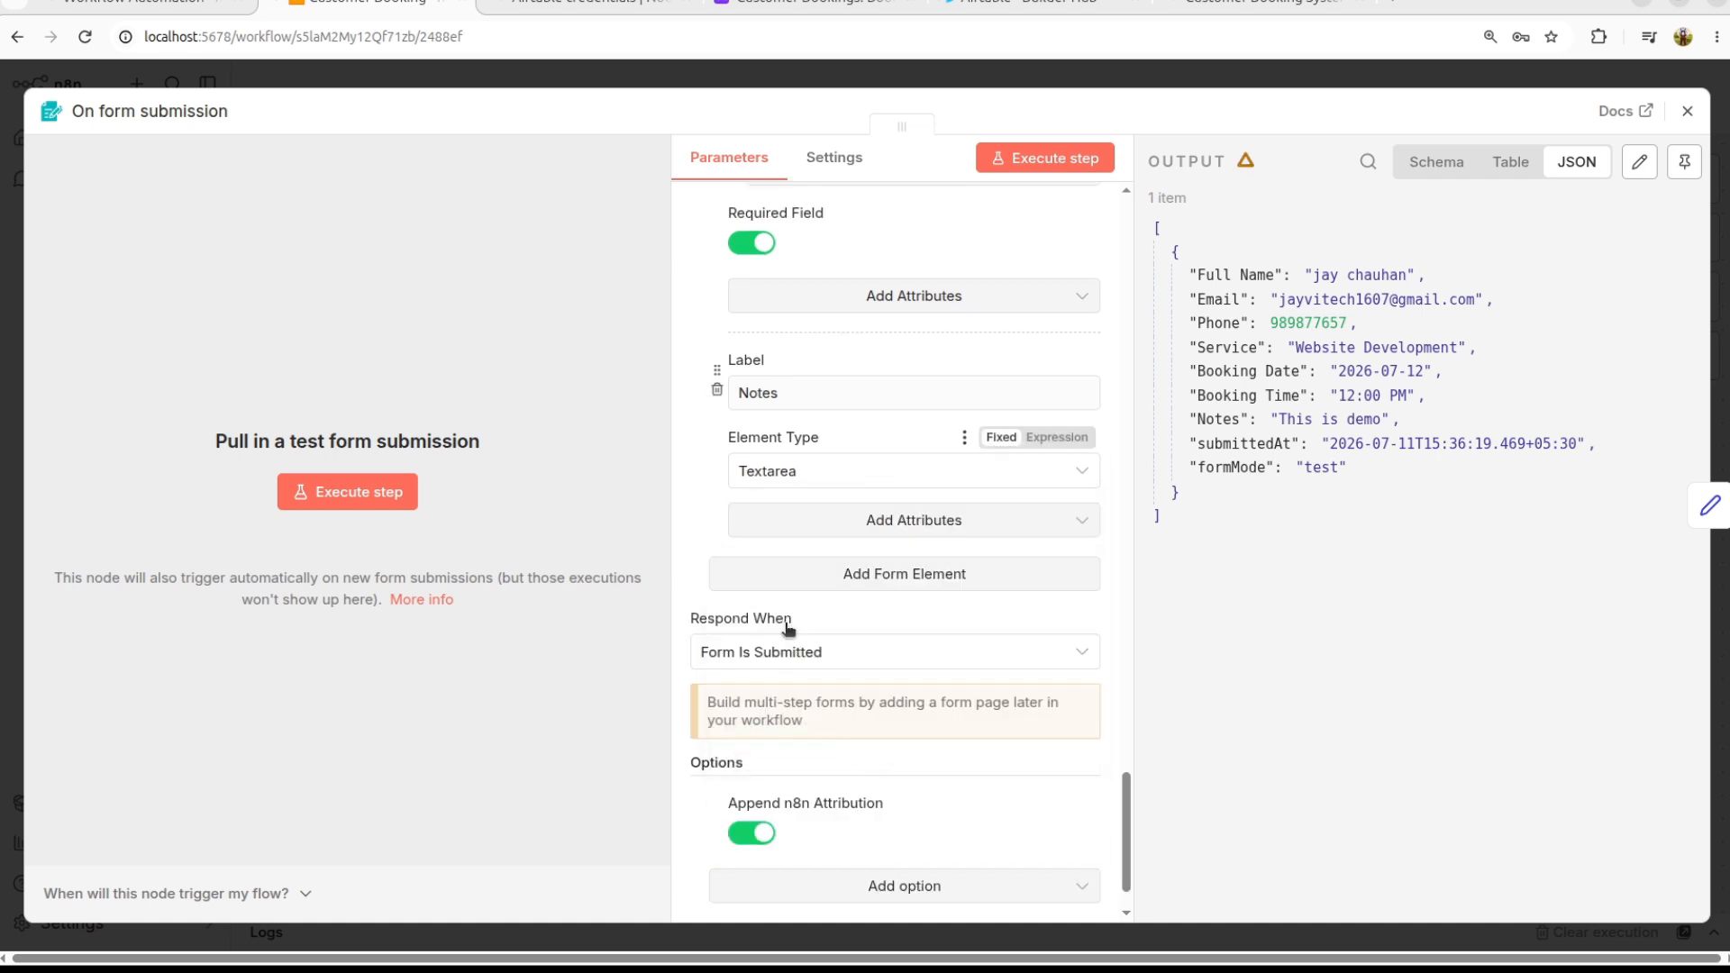
scroll(858, 505, "down", 1)
left_click(754, 756)
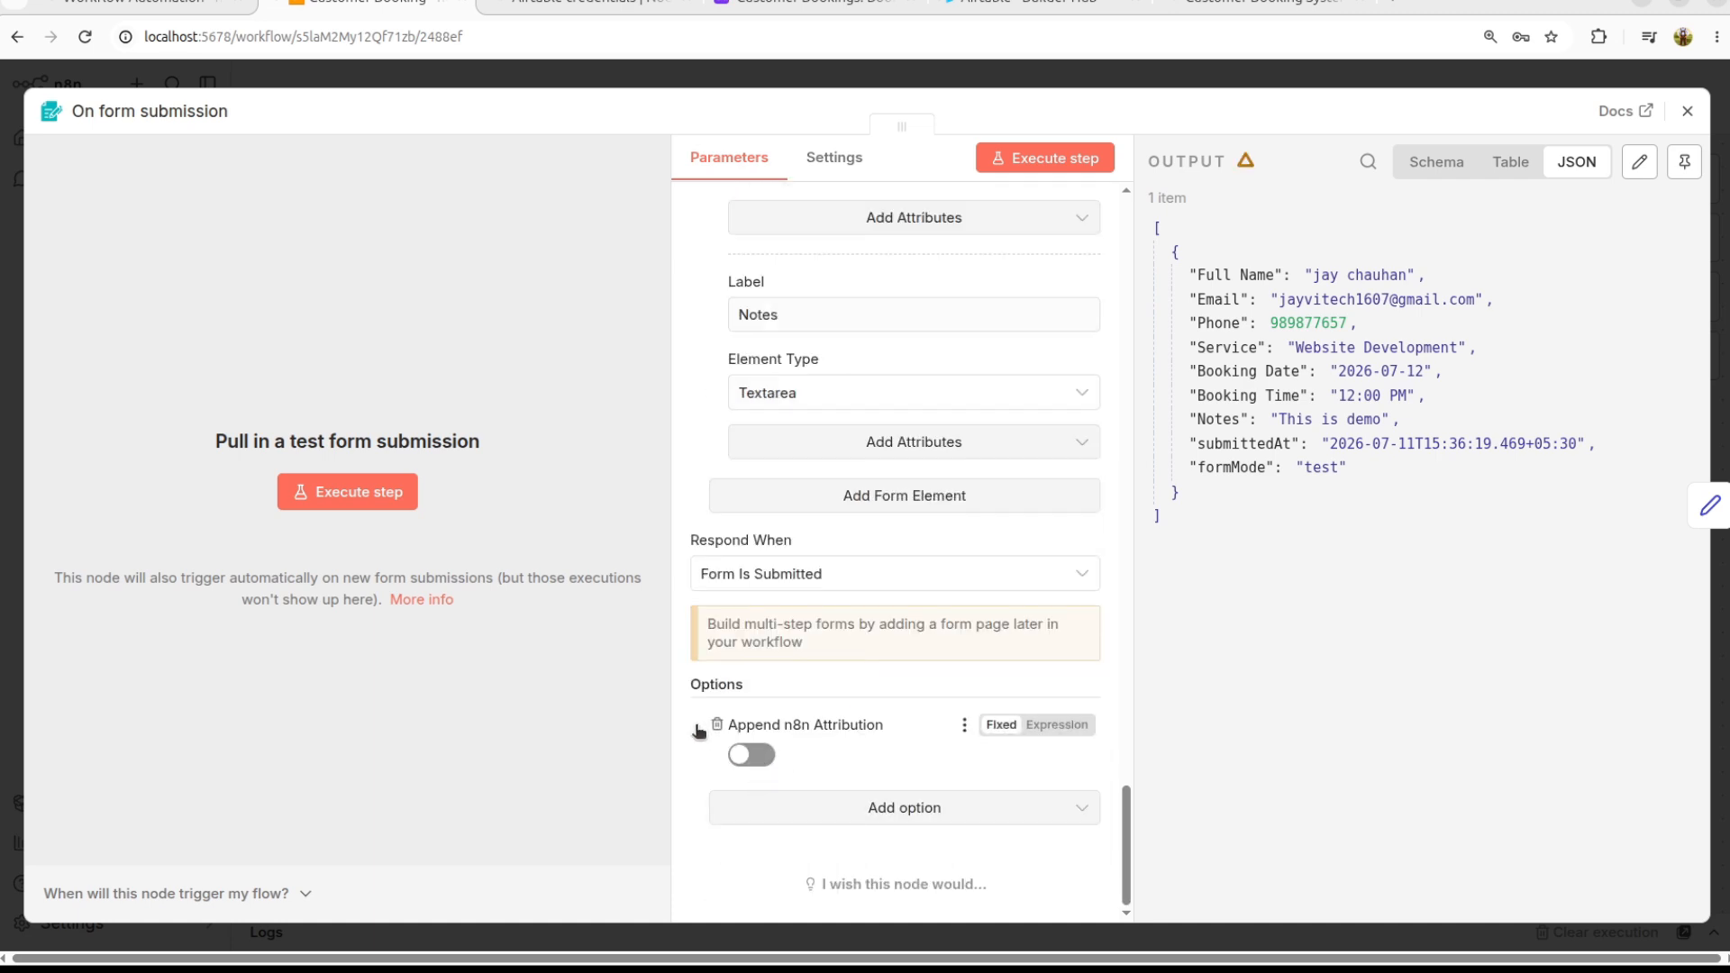
left_click(1200, 11)
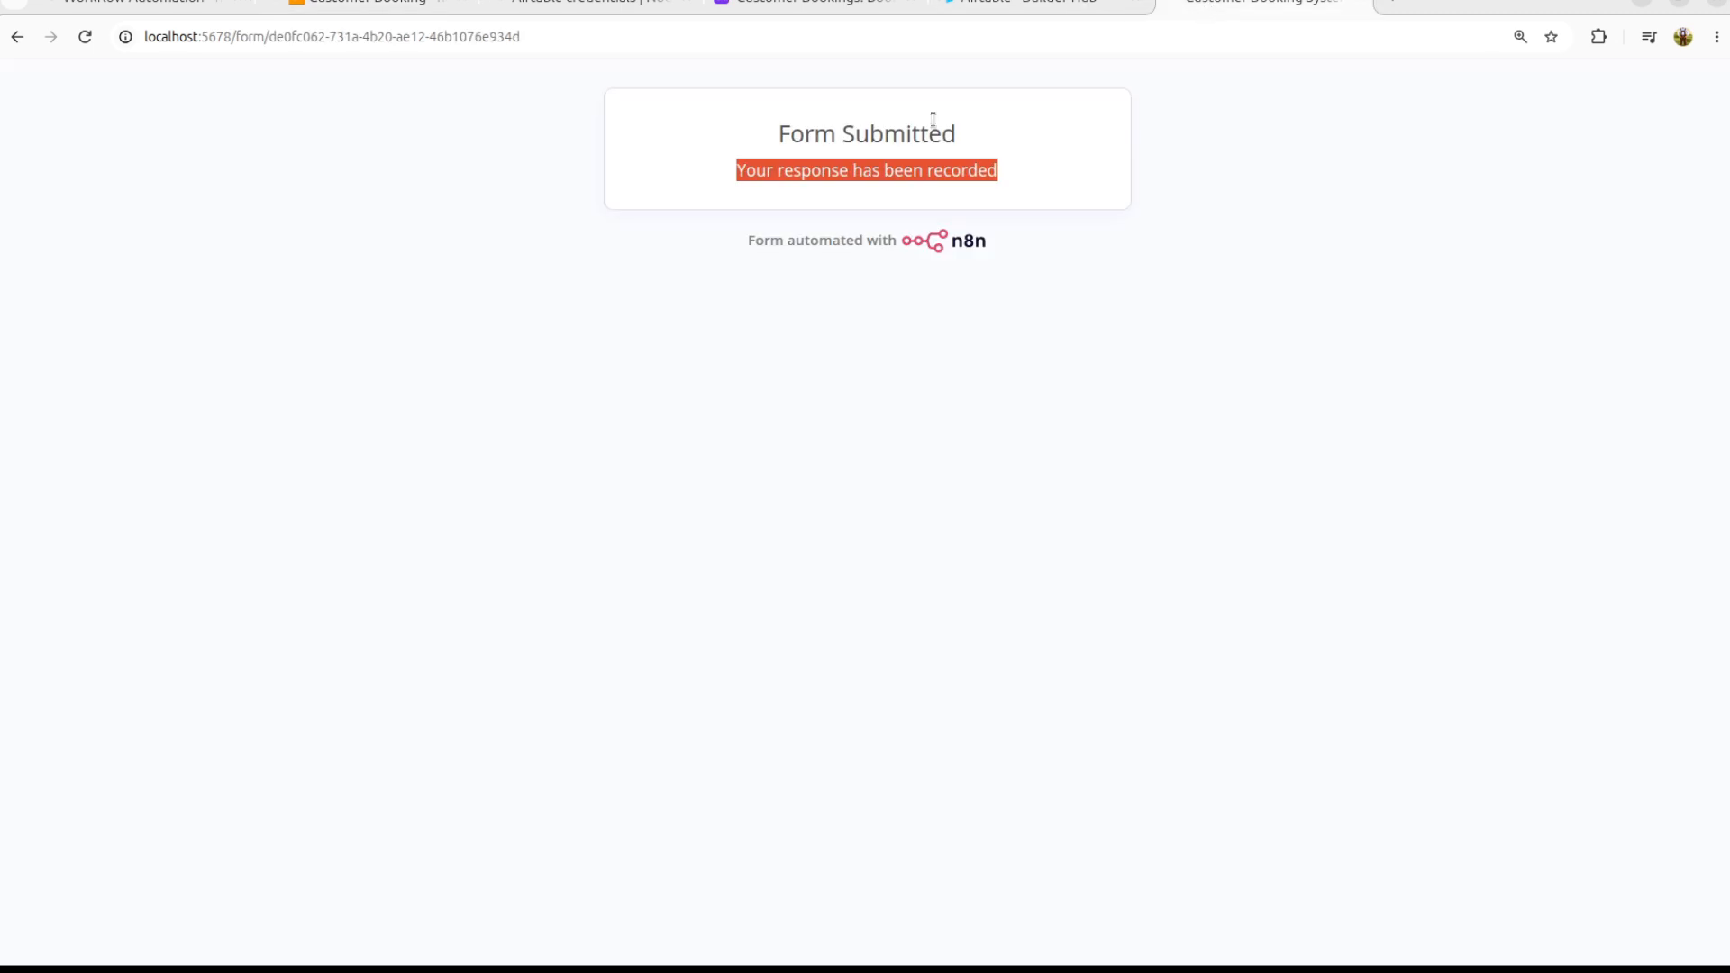
left_click(358, 9)
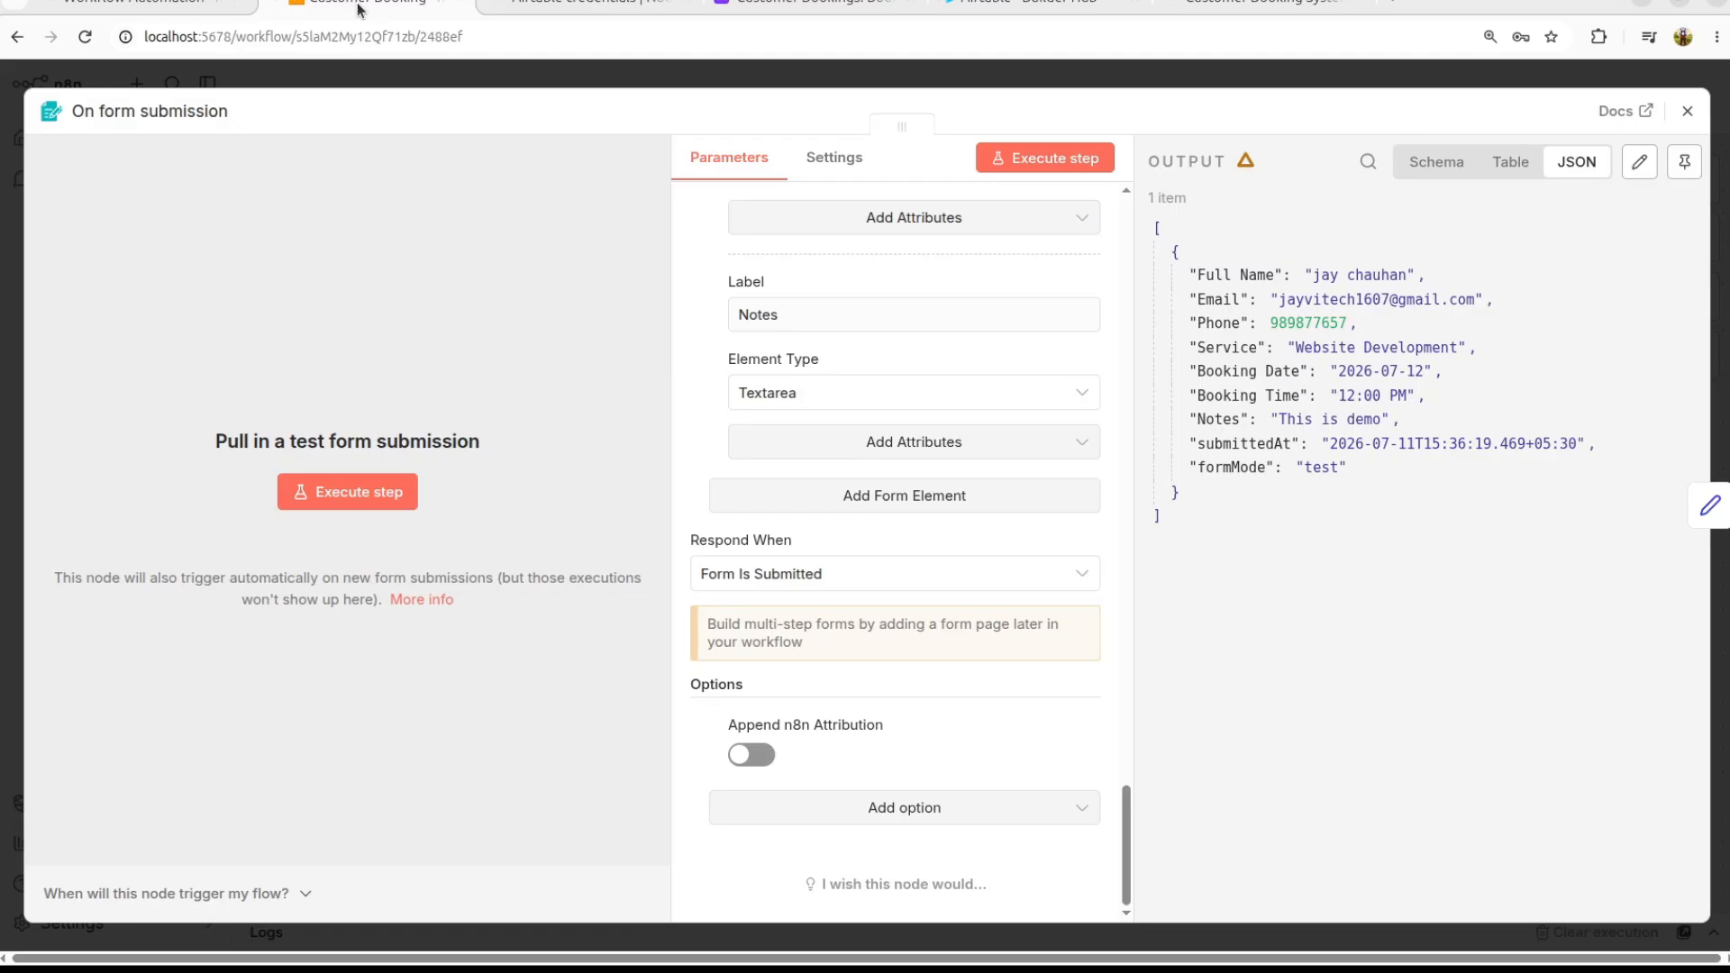
Step: Add the Form Response option to the form trigger and compare with the live confirmation page
left_click(906, 808)
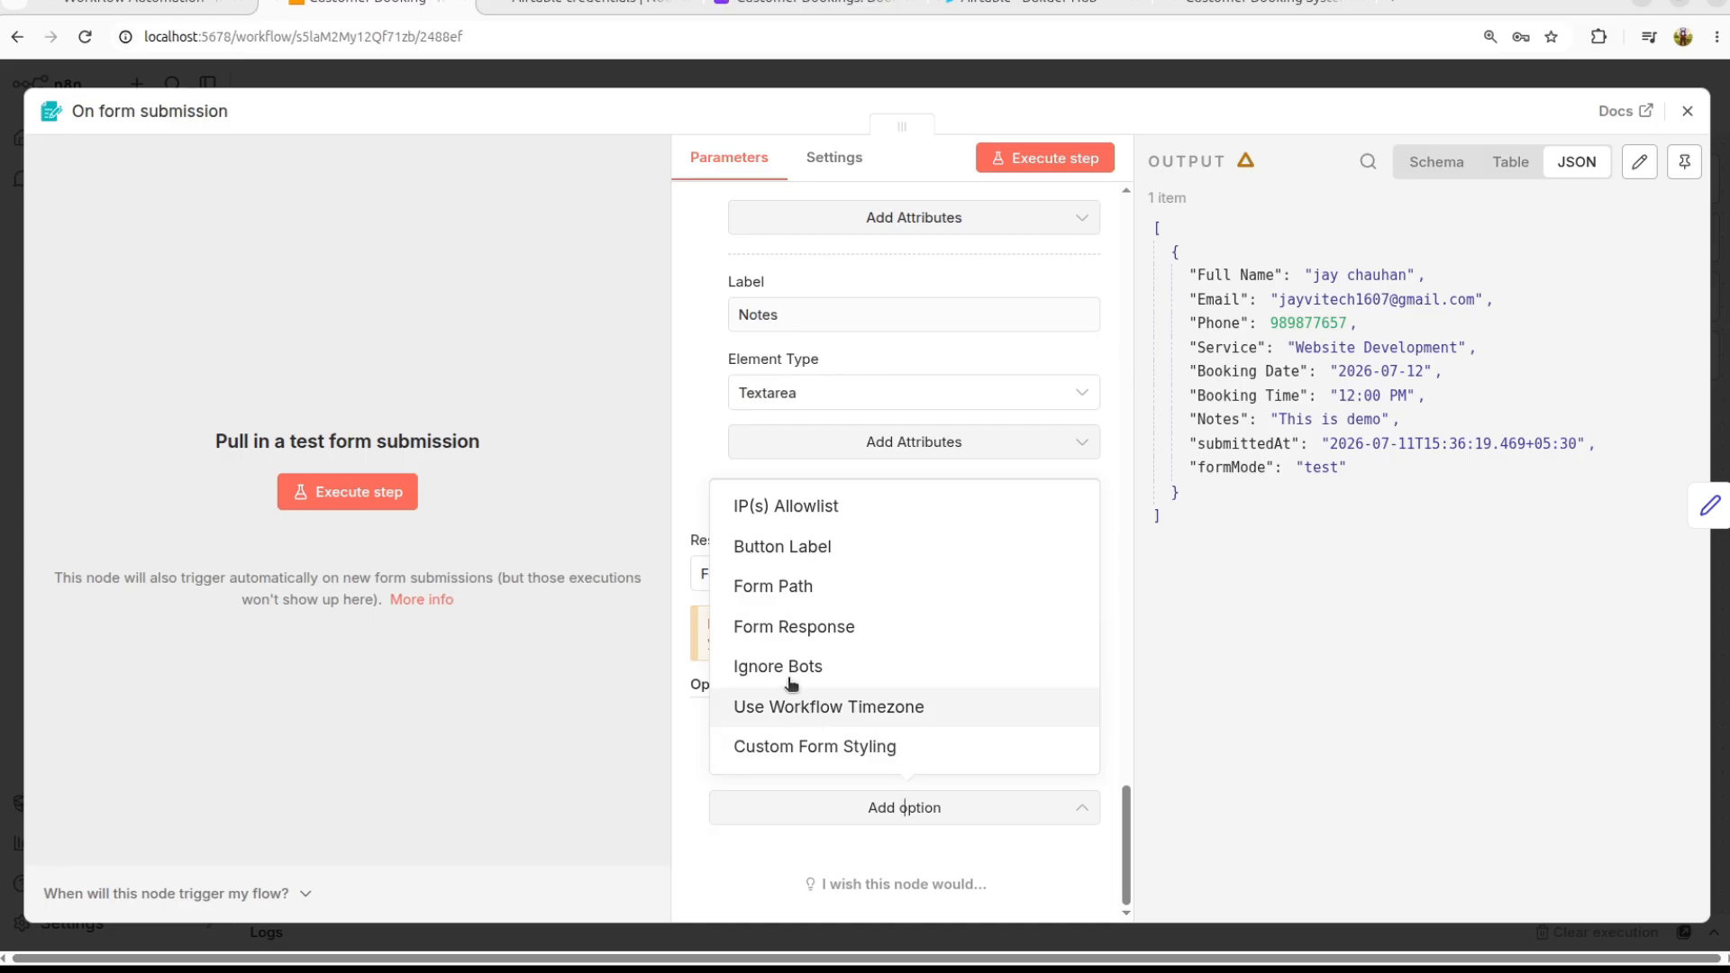
left_click(833, 626)
scroll(832, 624, "down", 3)
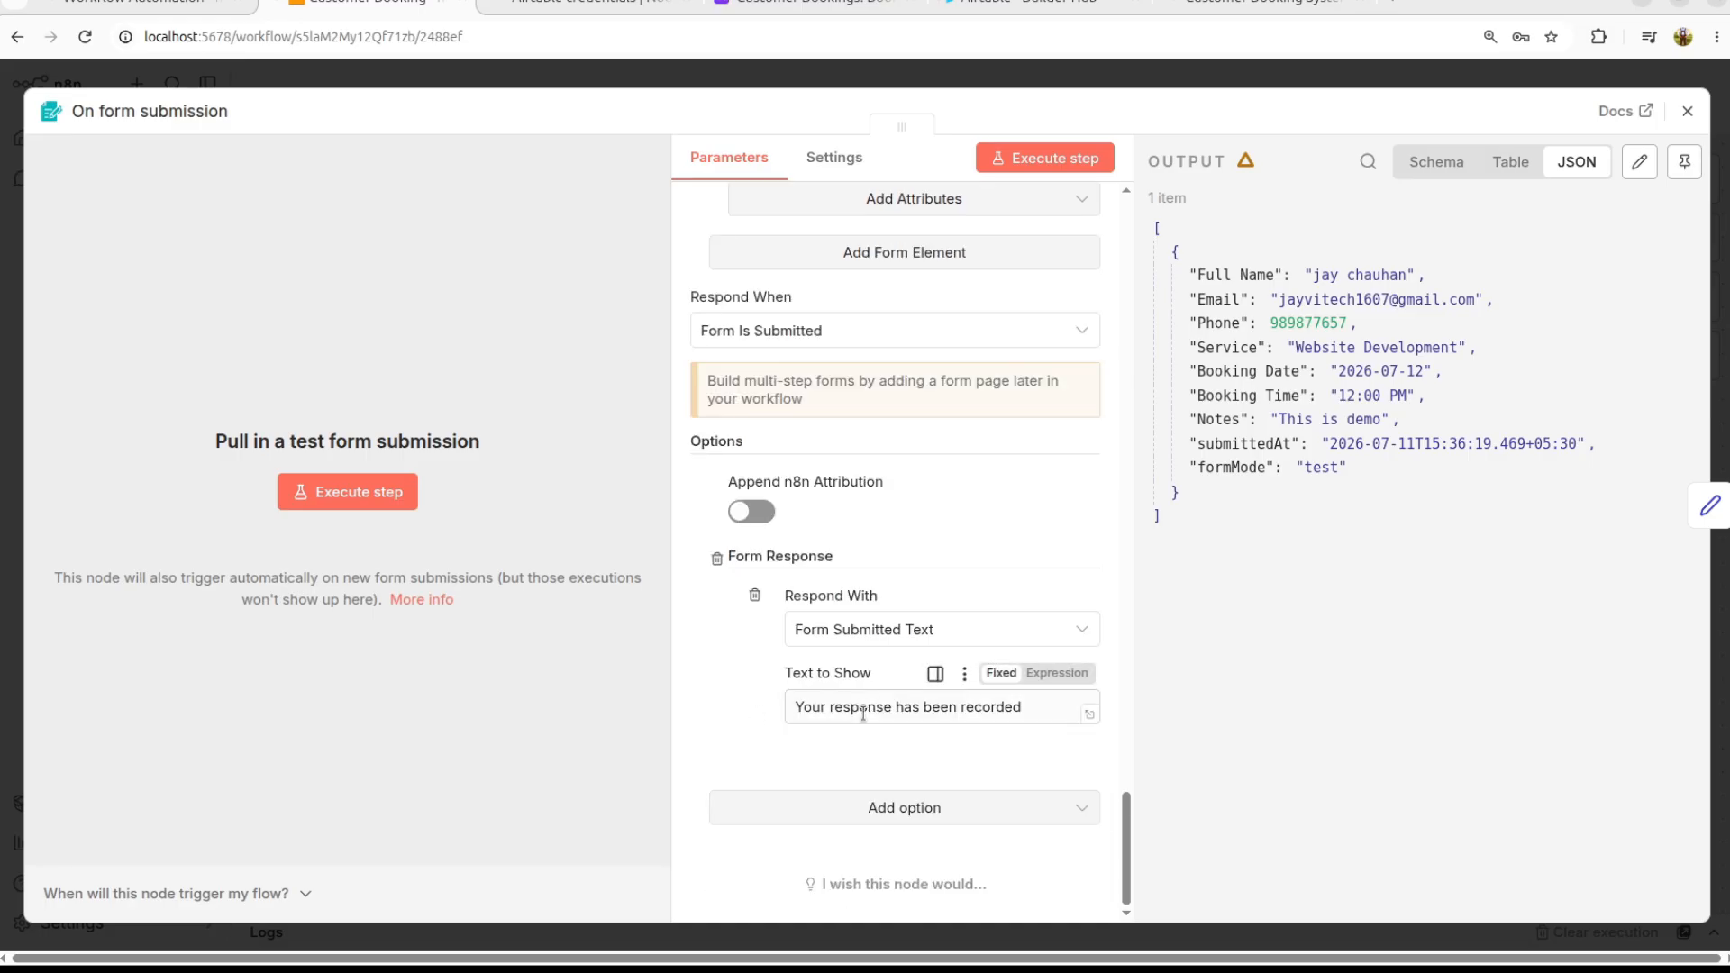
triple_click(847, 708)
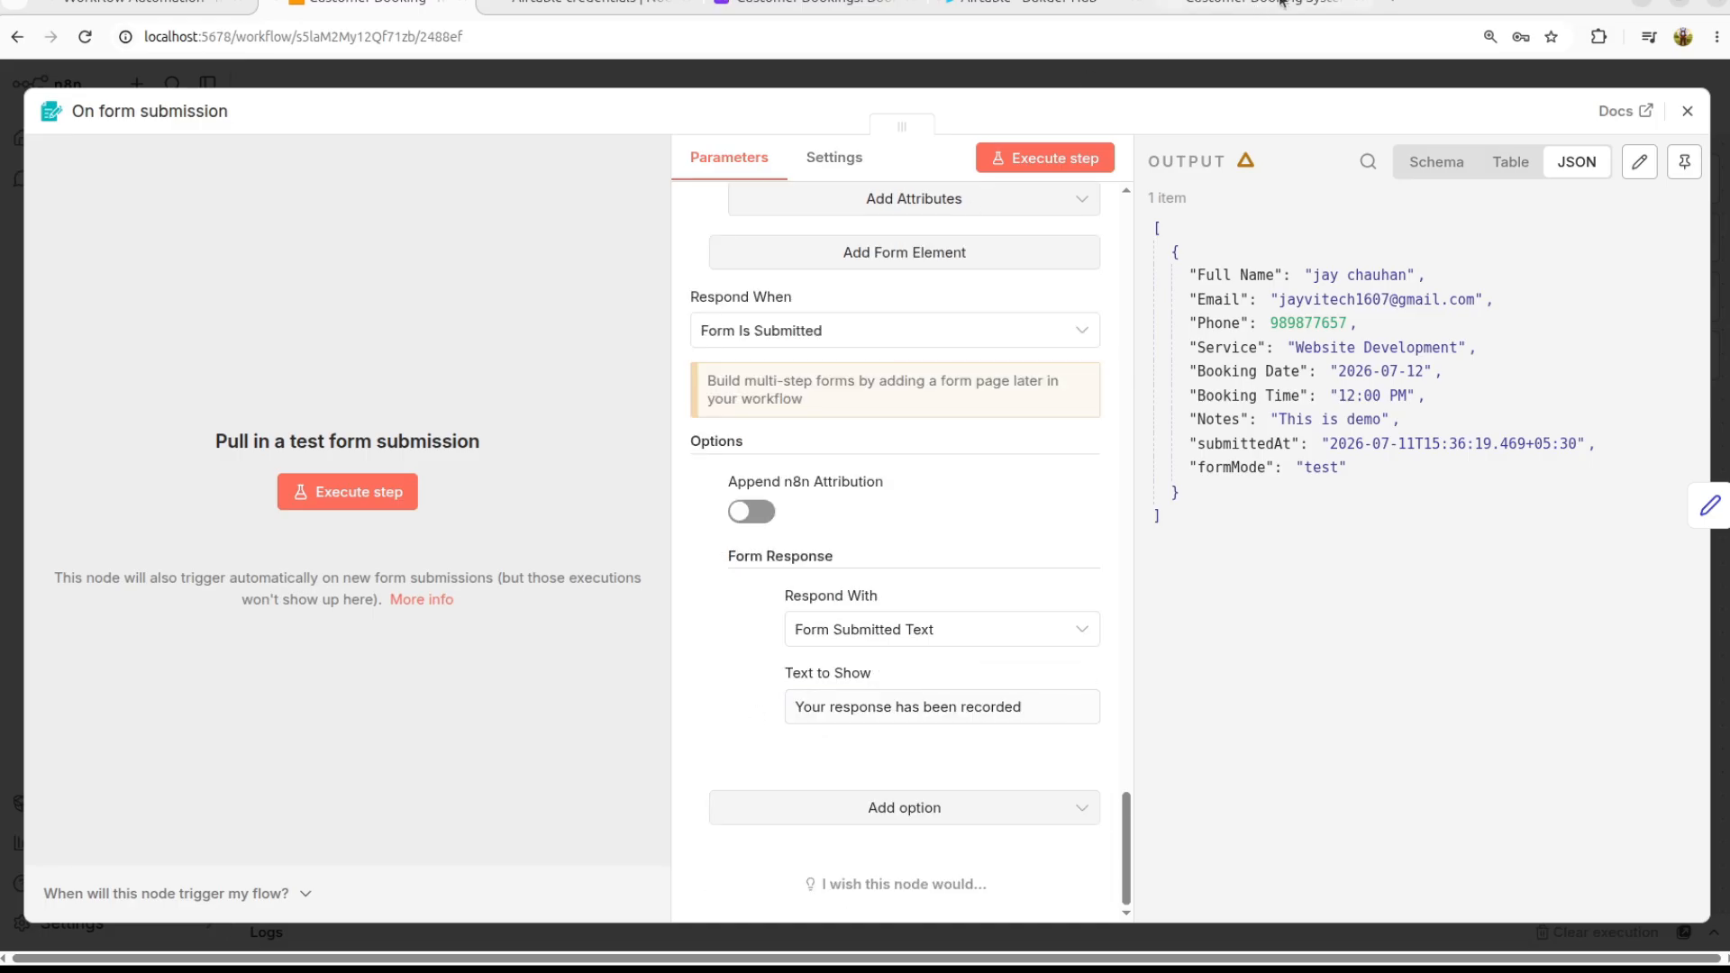
left_click(1266, 5)
left_click(920, 158)
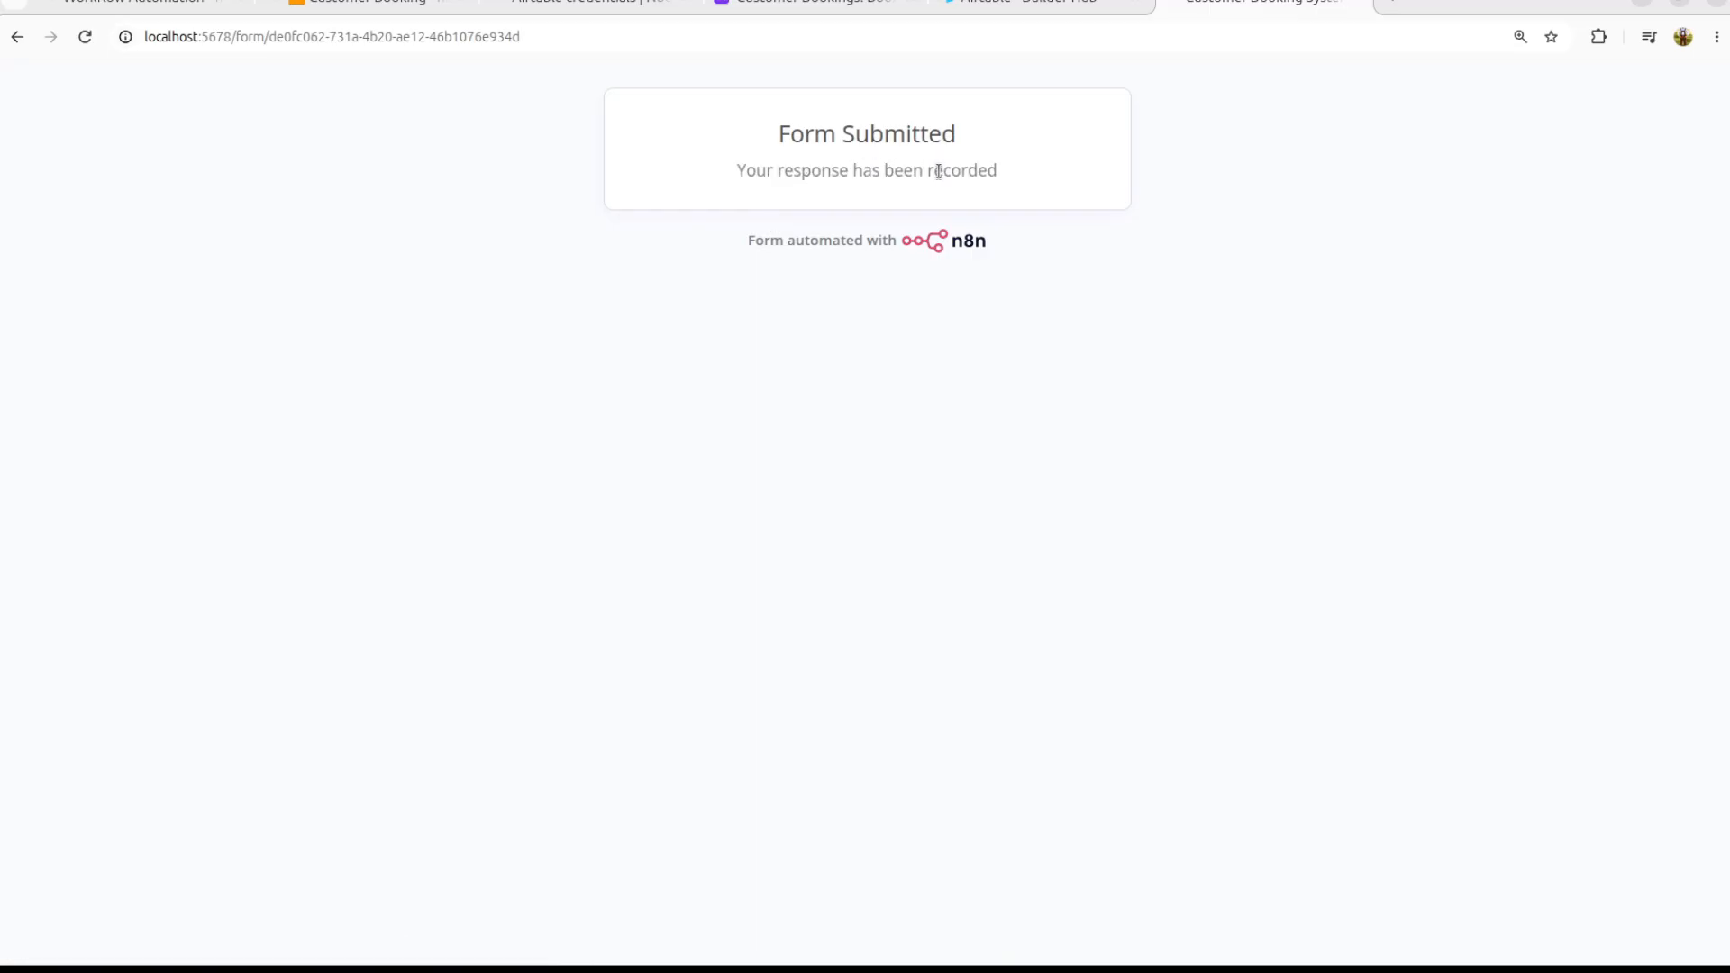
left_click(331, 9)
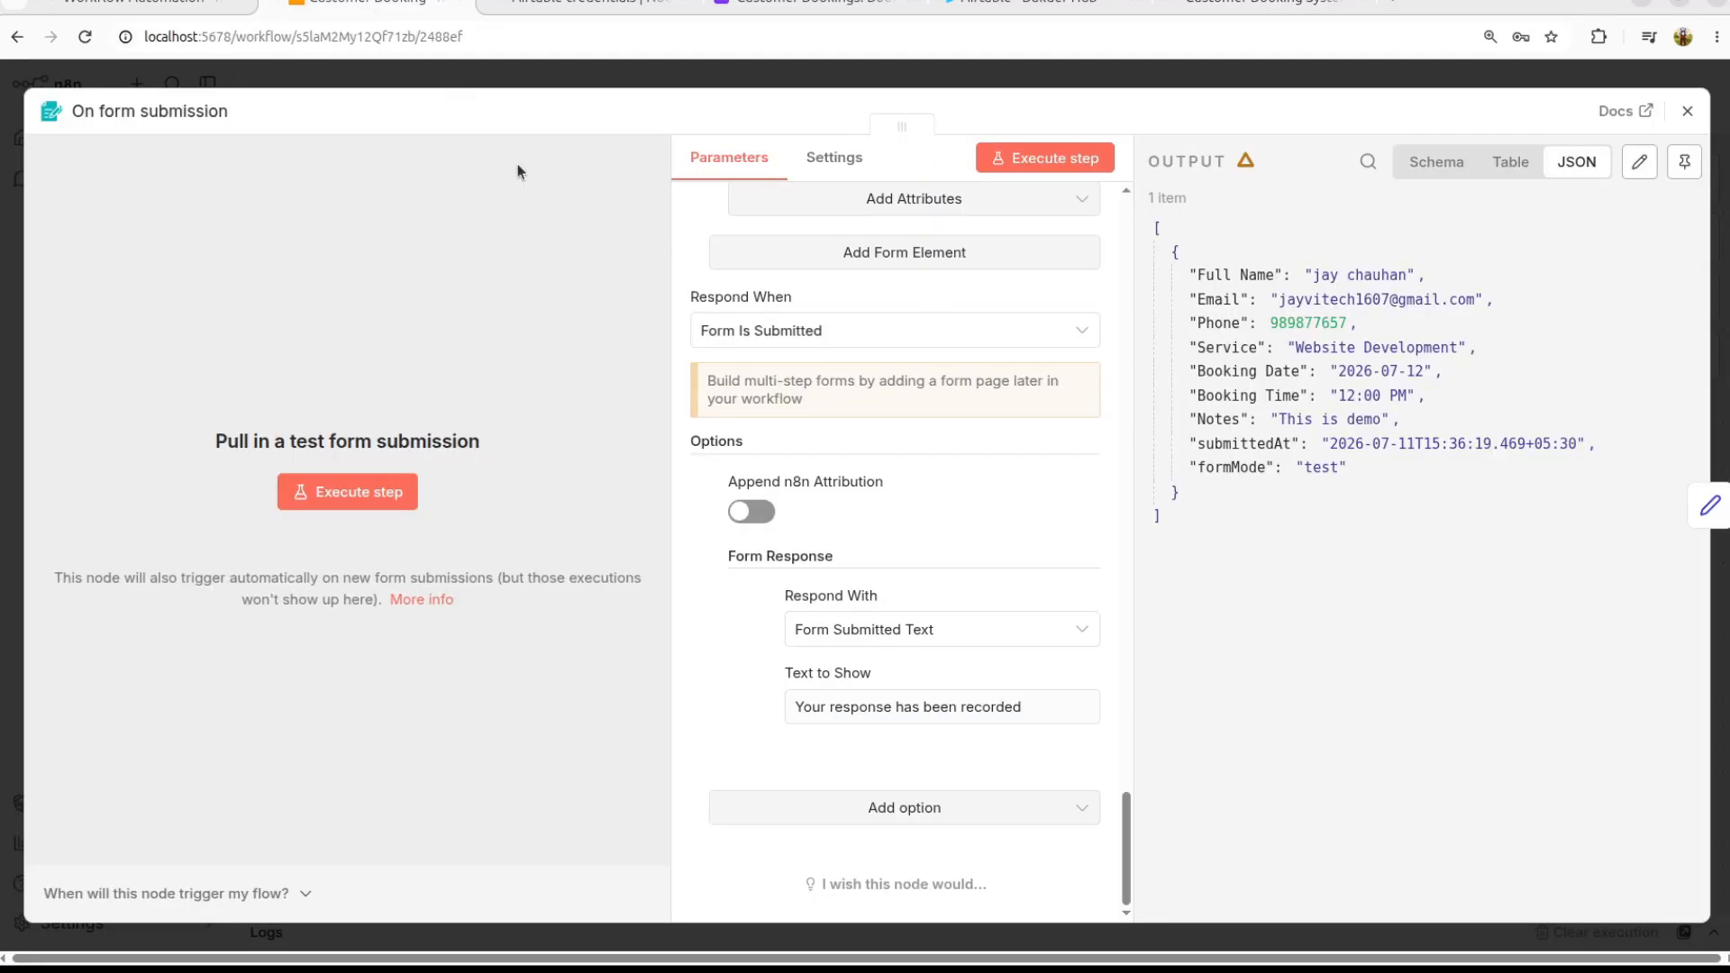
Step: Set the confirmation Text to Show to 'Booking submitted successfully.' and close the trigger settings
double_click(991, 706)
key("ctrl+a")
type("Booking submitted successfully")
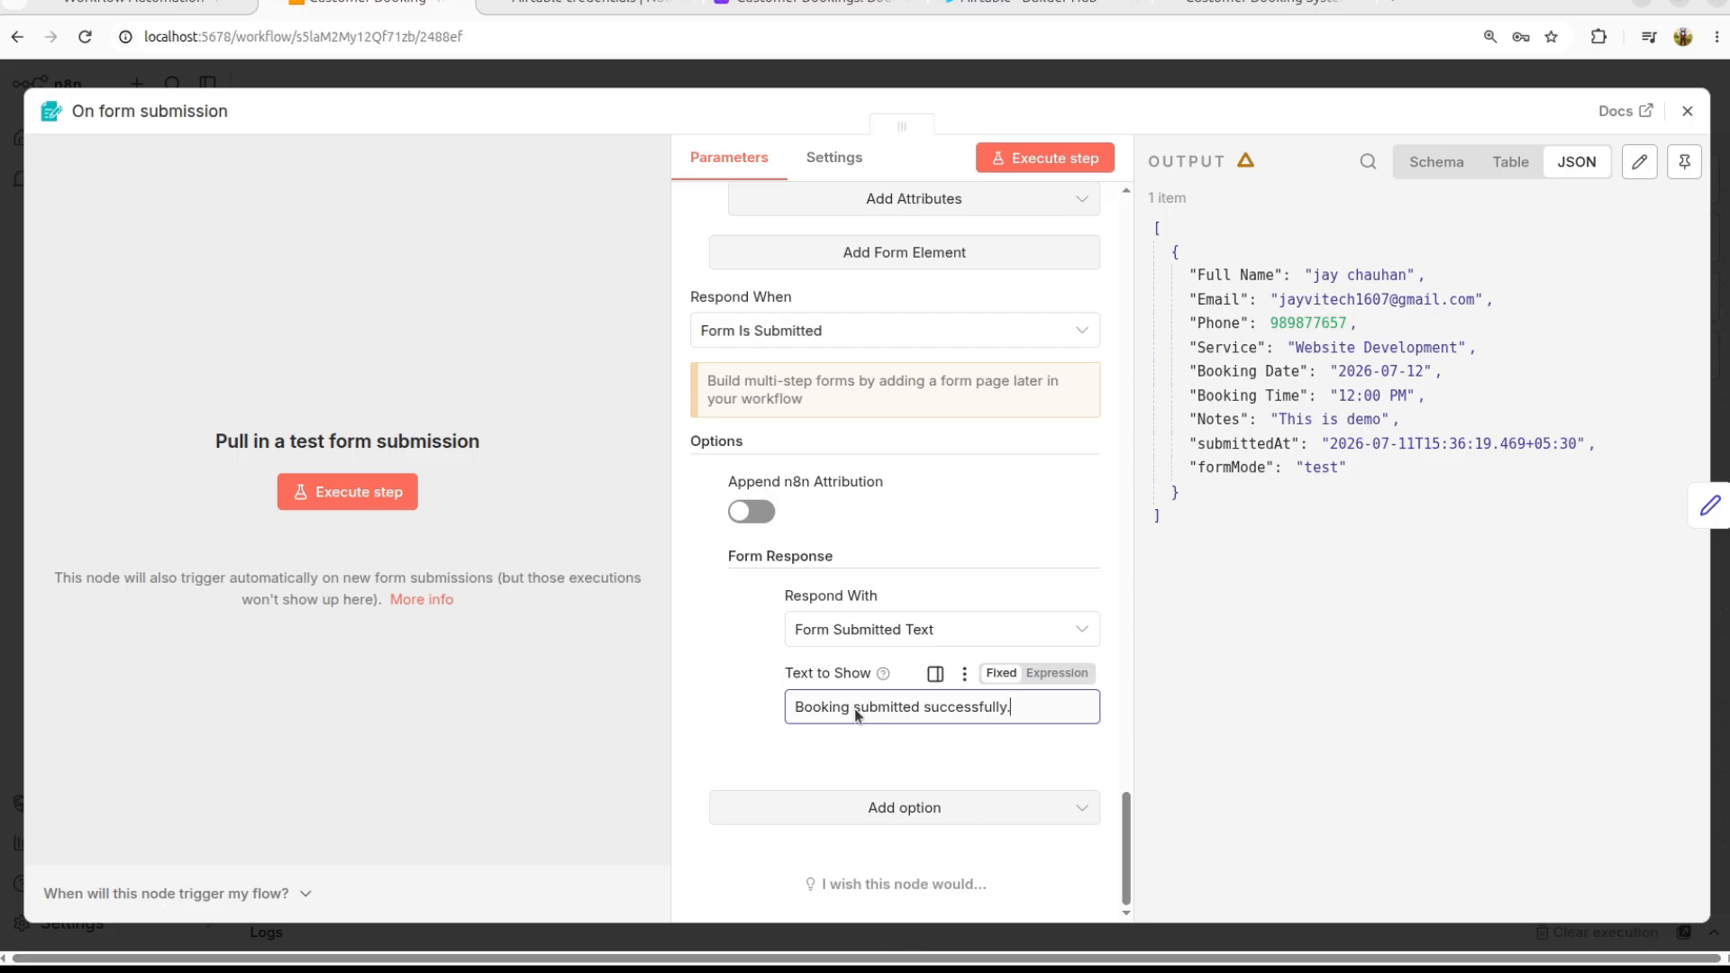
key("Escape")
scroll(862, 618, "up", 1)
scroll(862, 614, "down", 1)
scroll(863, 614, "up", 1)
scroll(862, 615, "down", 1)
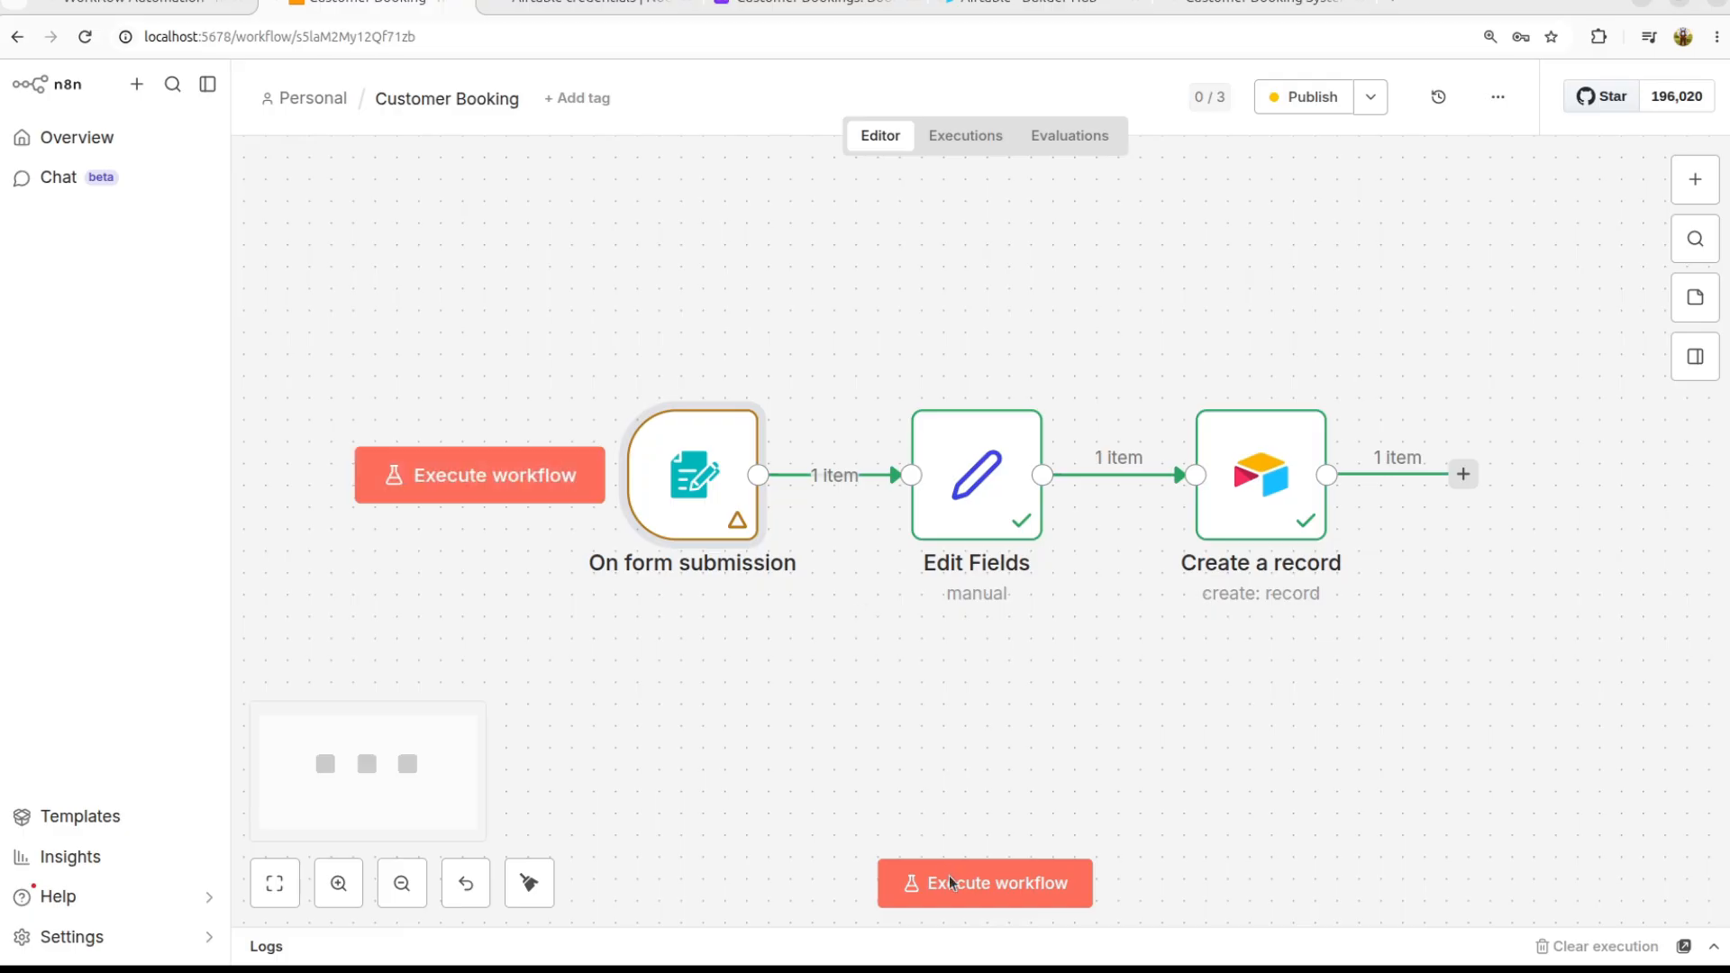
left_click(992, 888)
left_click(953, 148)
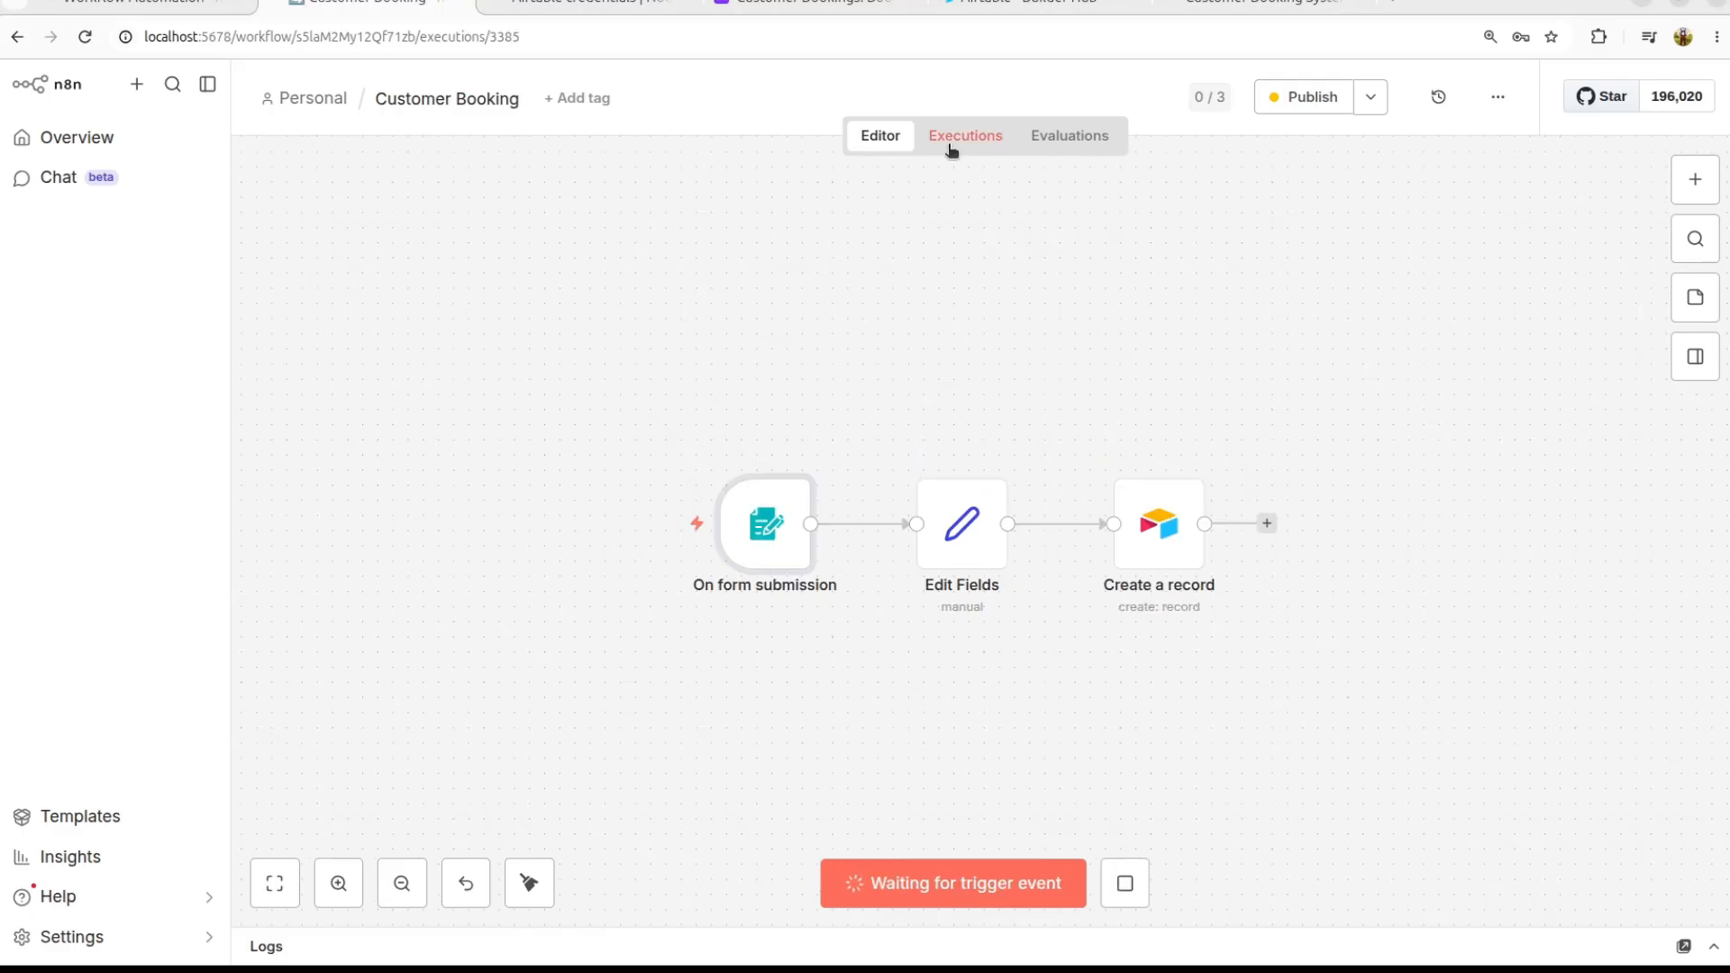
left_click(311, 297)
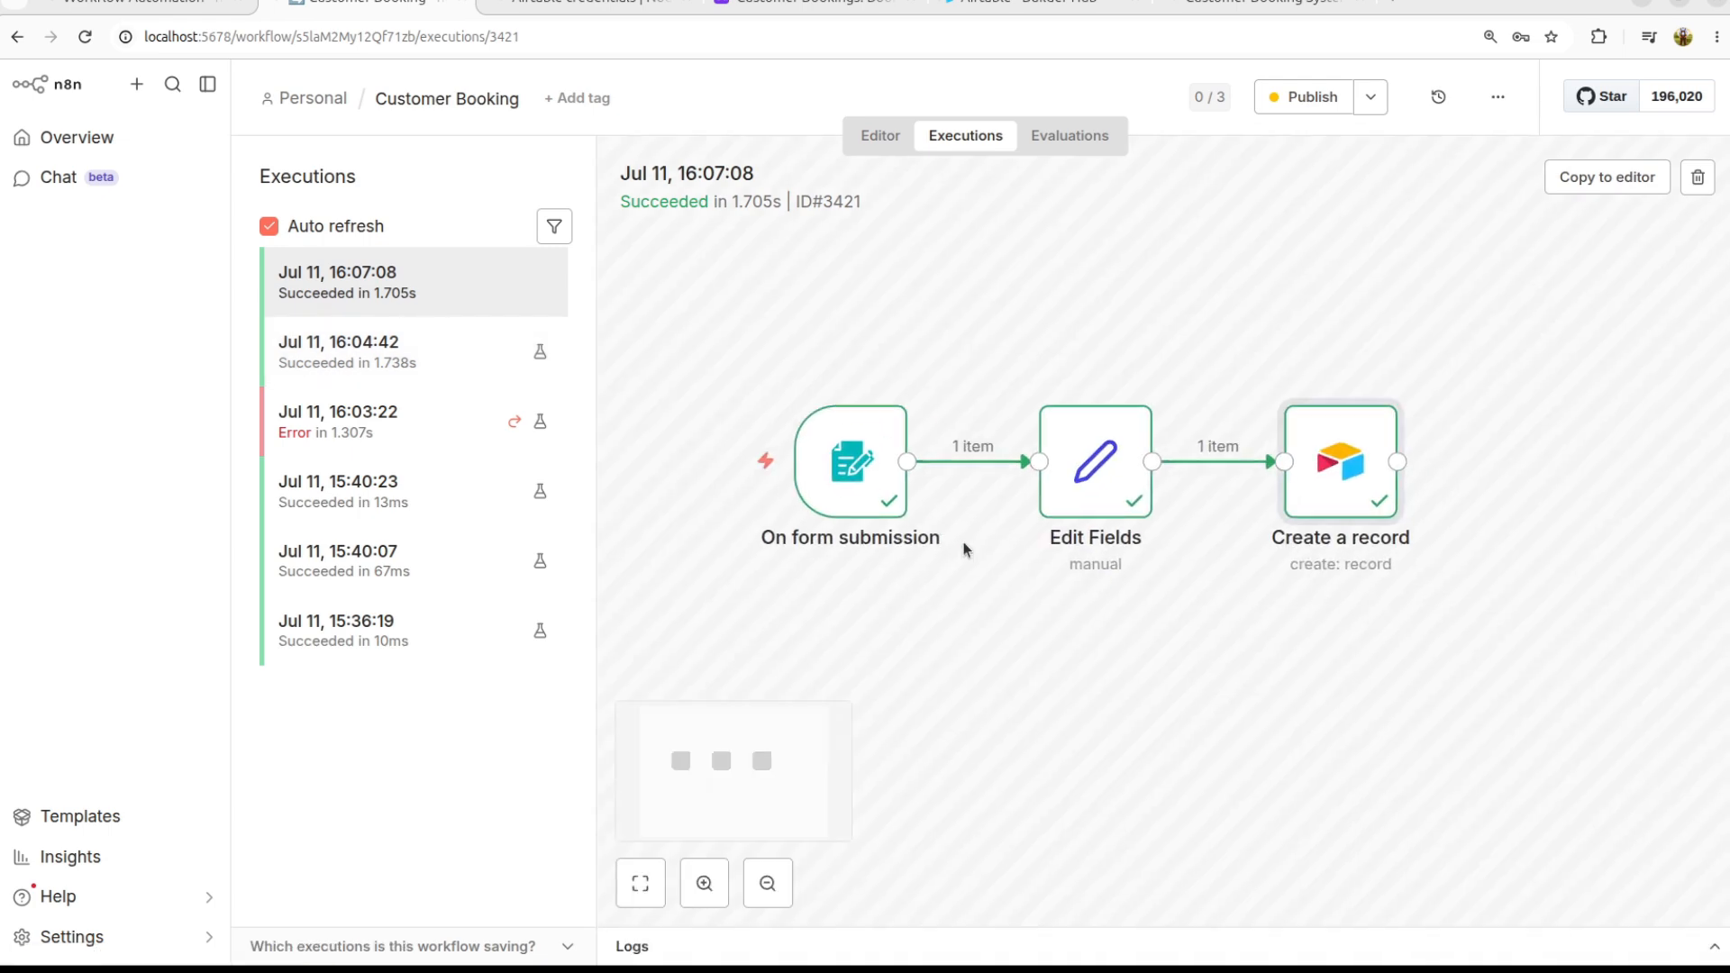
double_click(861, 455)
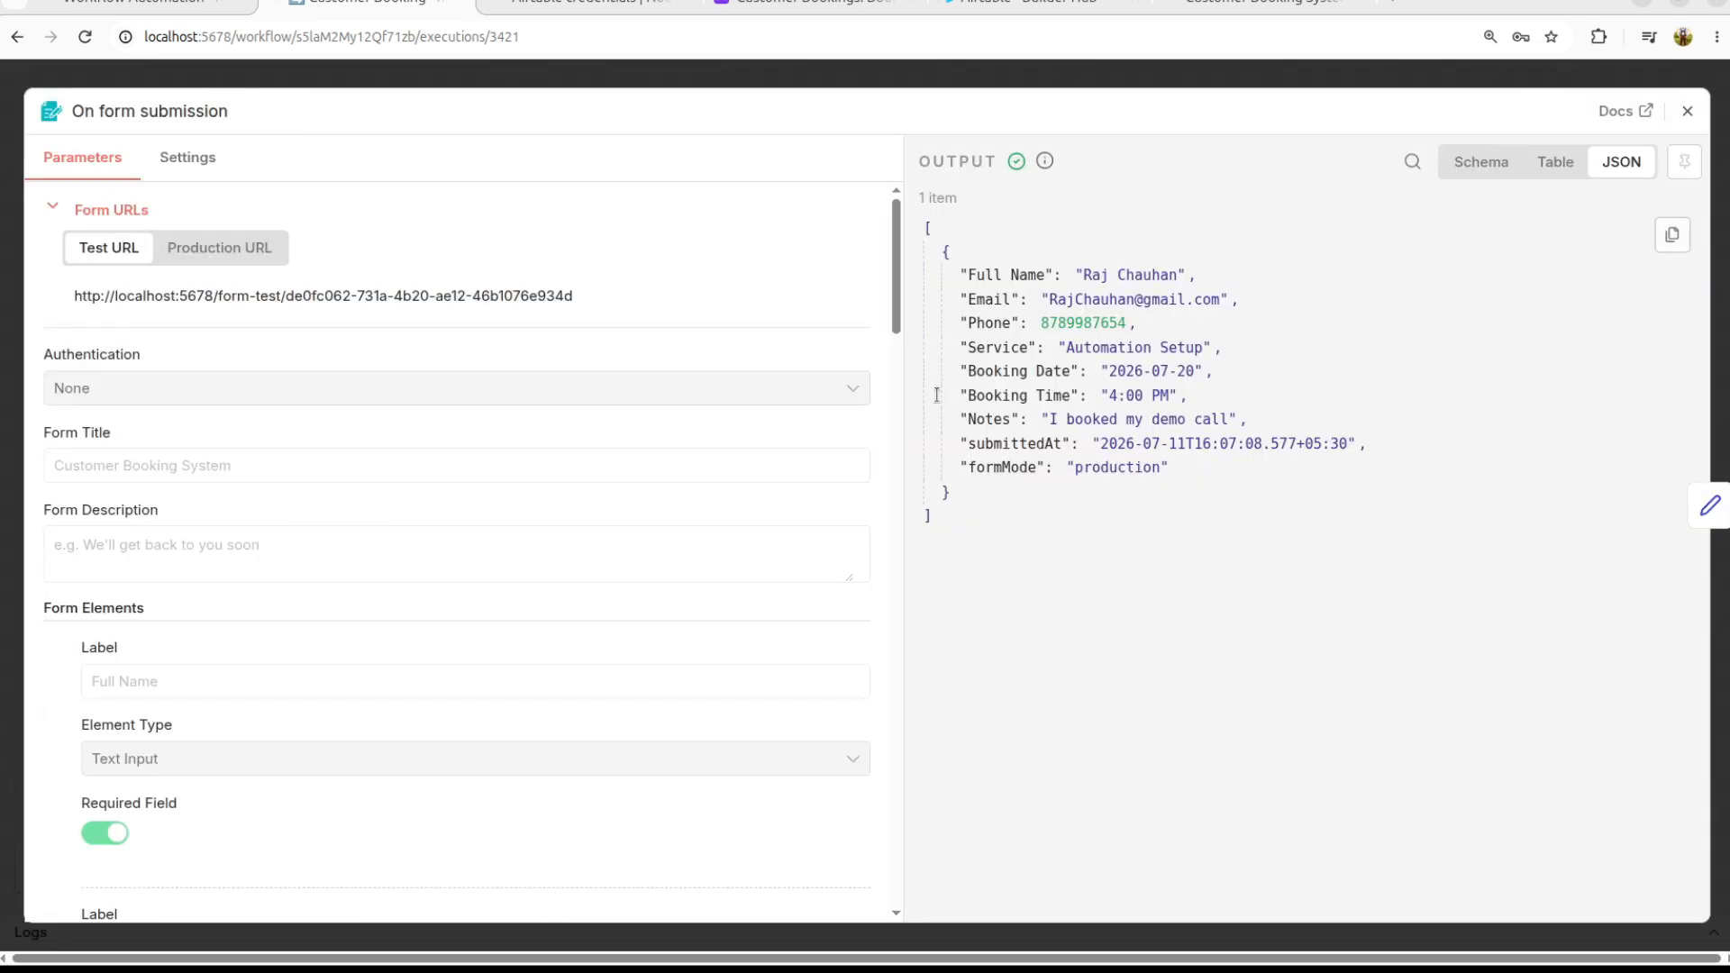
left_click(1688, 111)
double_click(1315, 479)
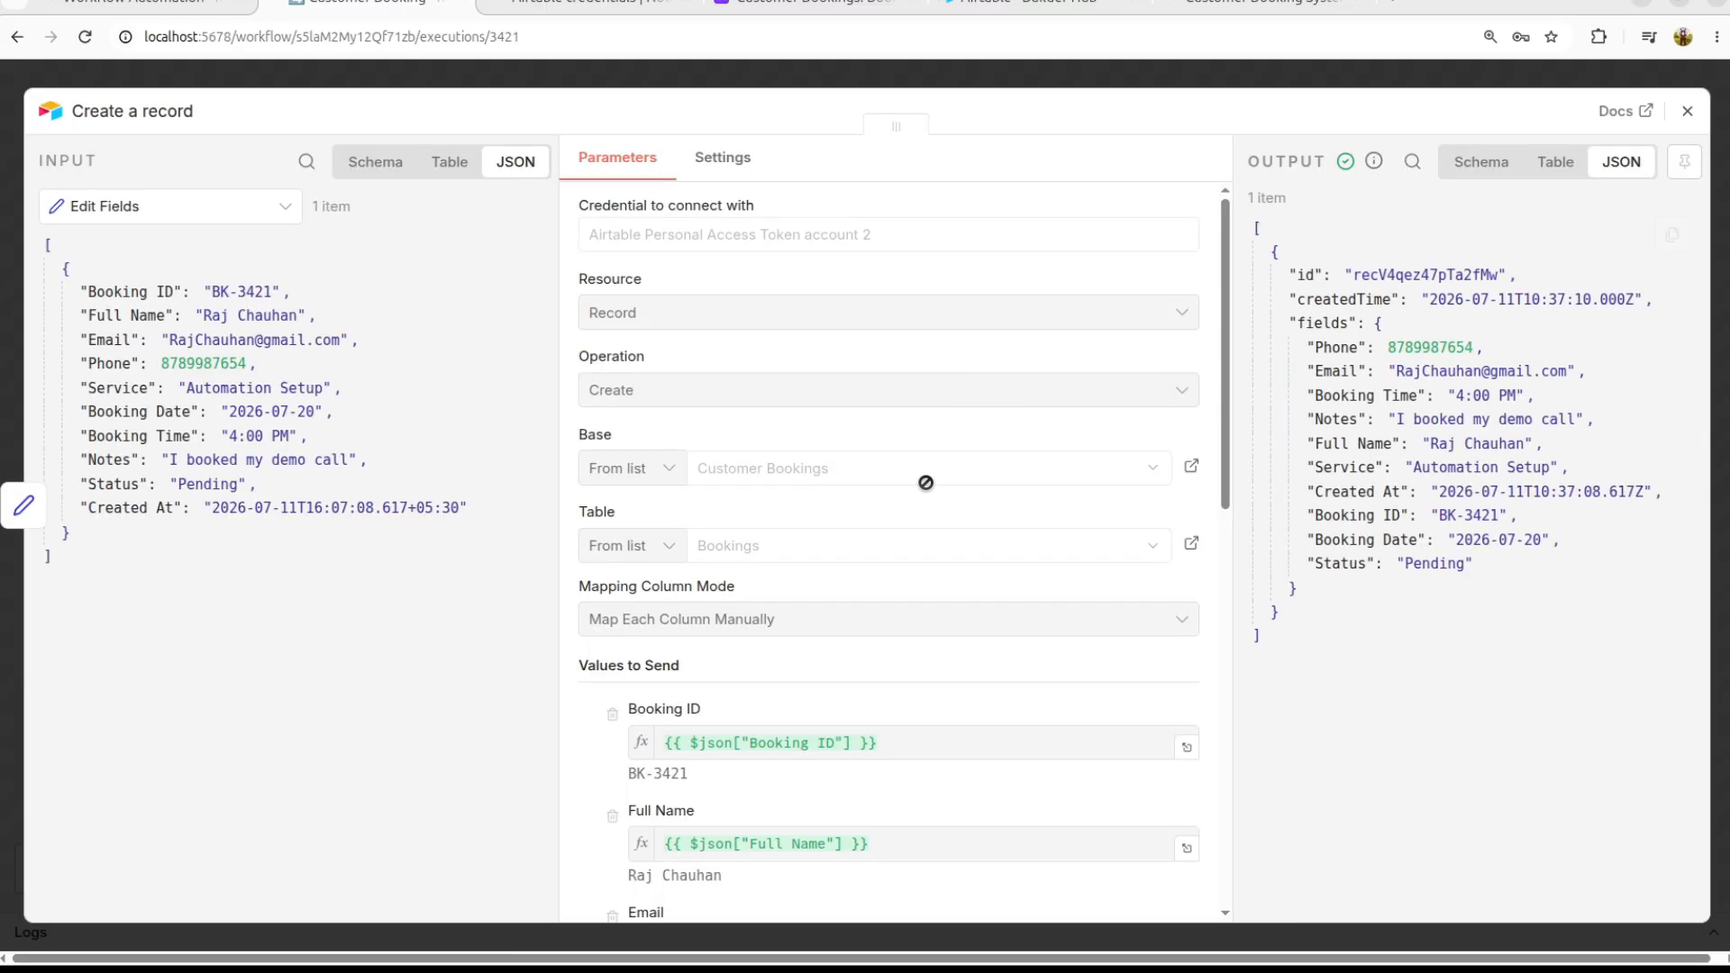
left_click(1688, 110)
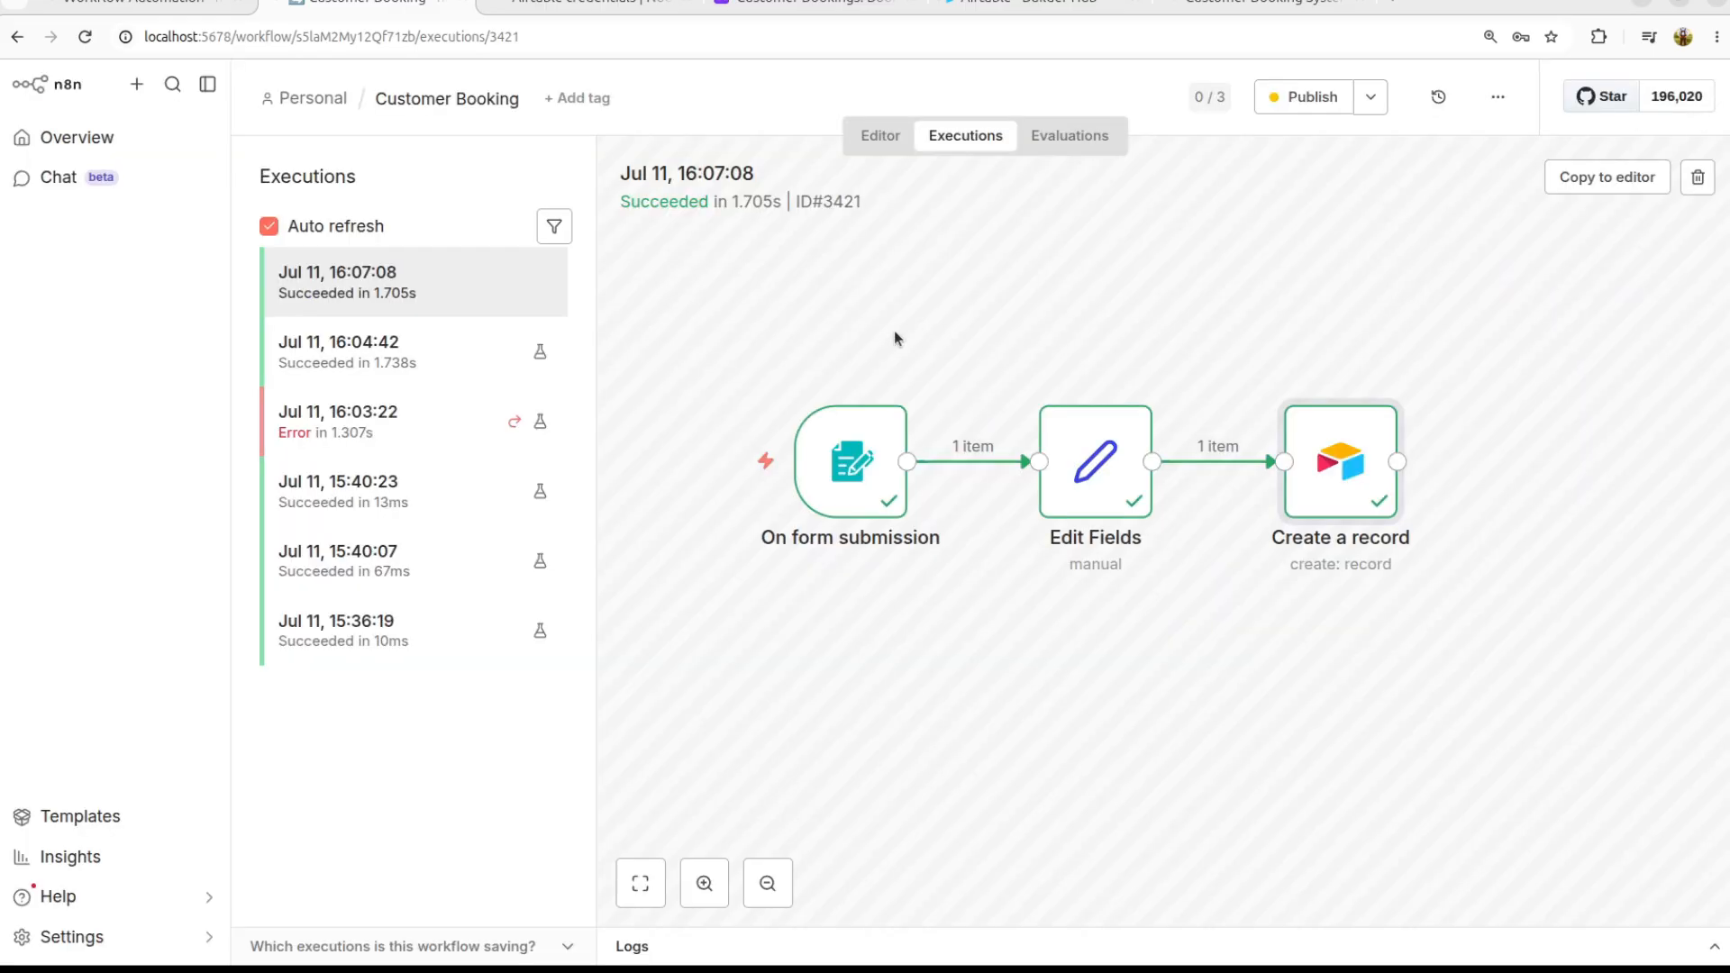
left_click(361, 415)
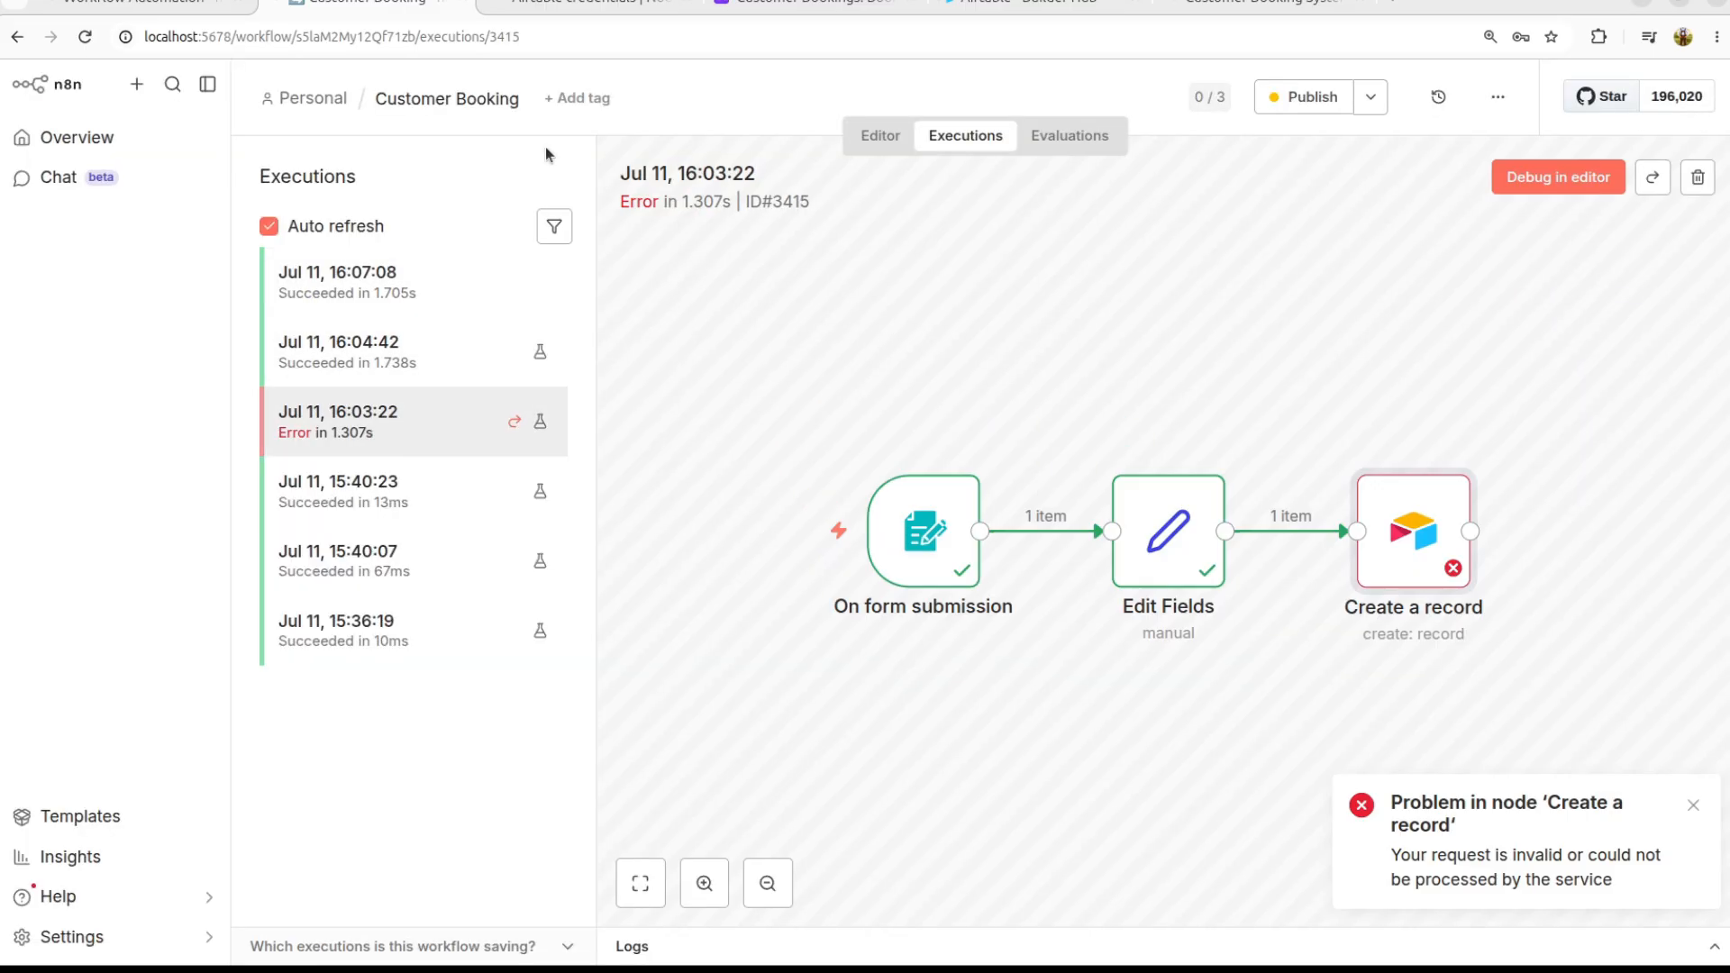
left_click(322, 99)
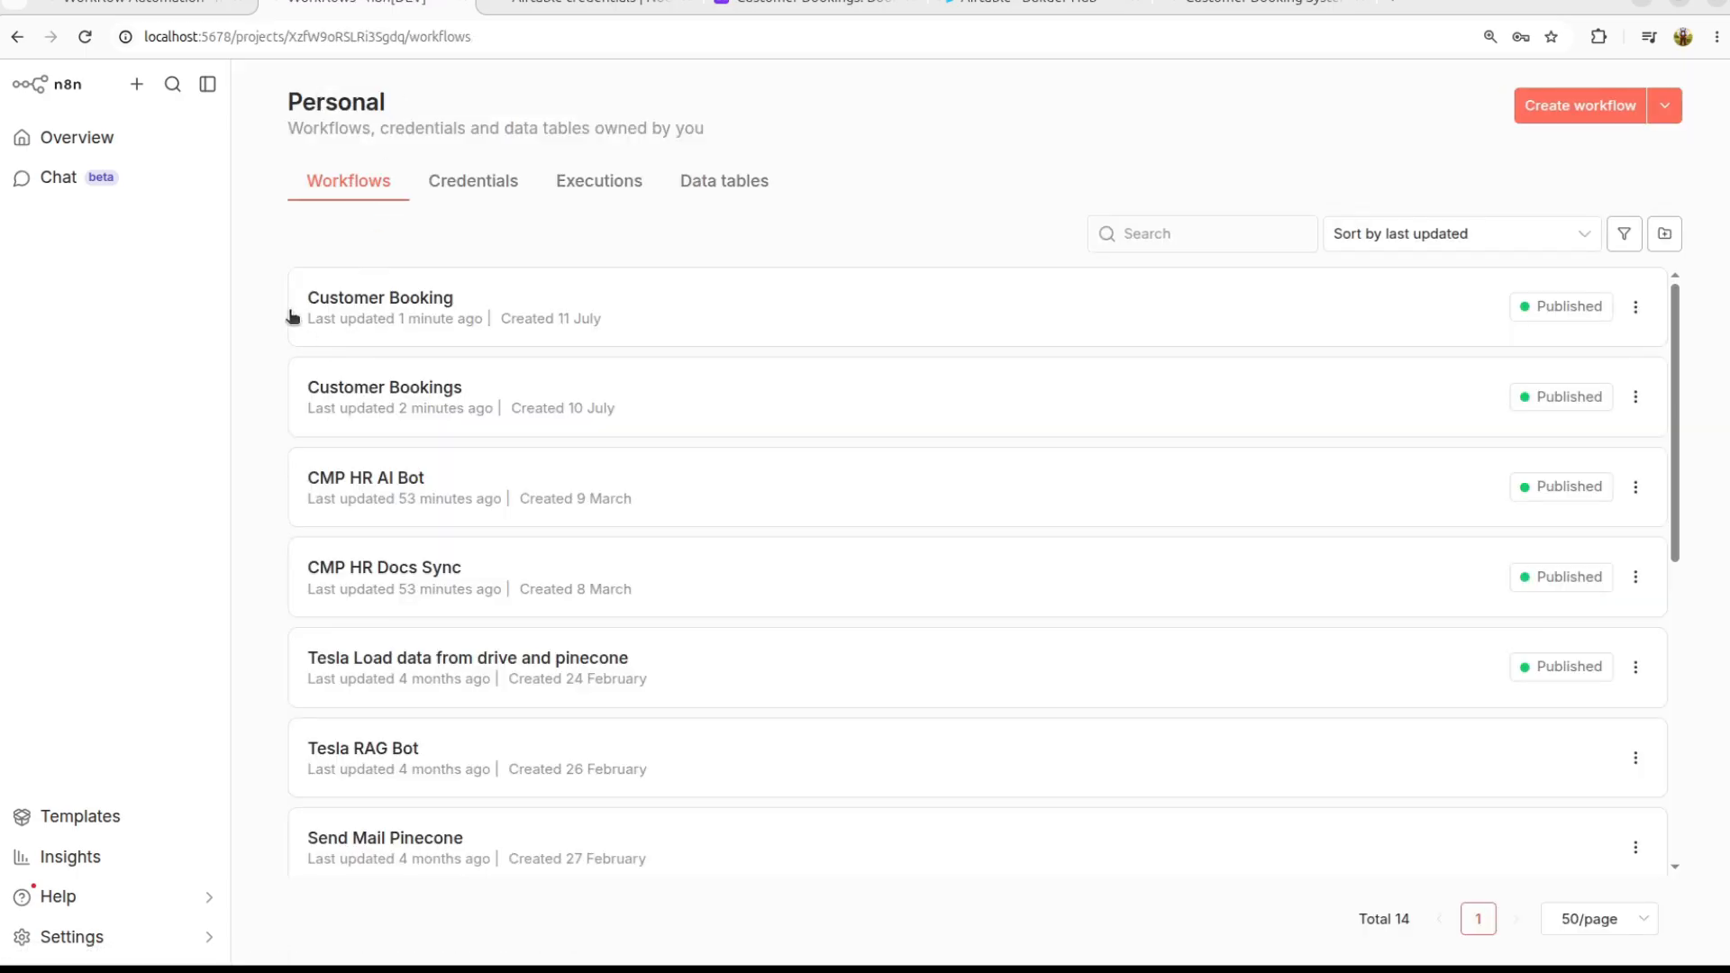
left_click(373, 313)
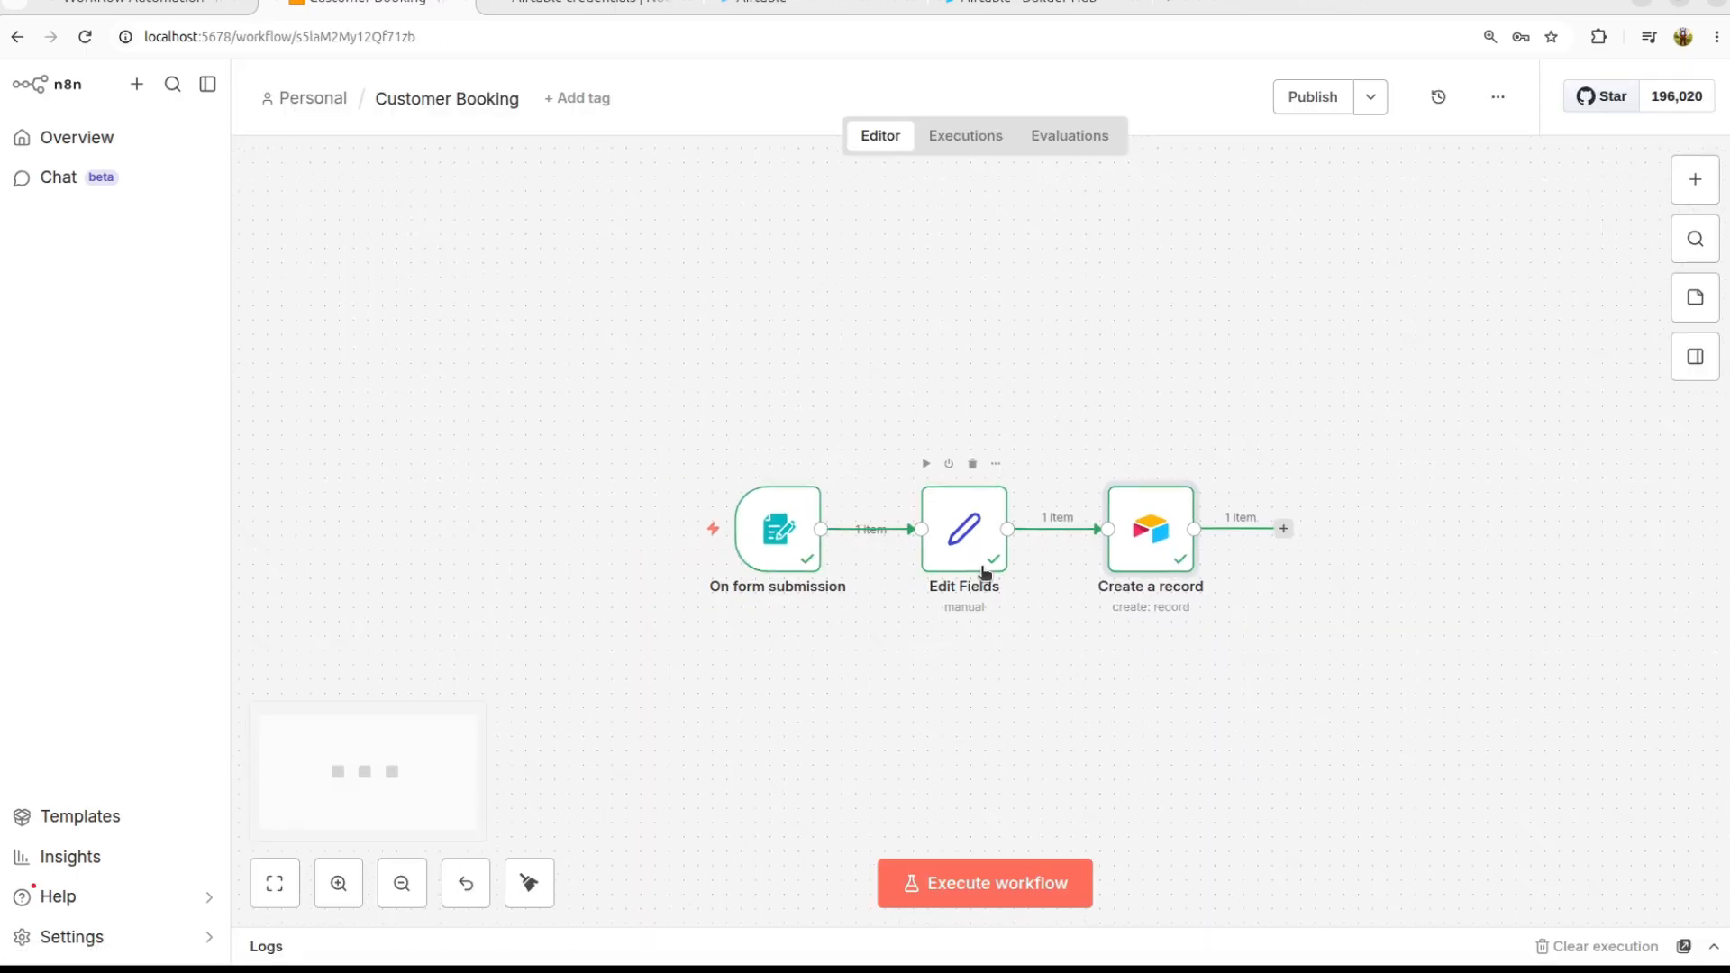
scroll(984, 573, "down", 2)
scroll(984, 573, "up", 4)
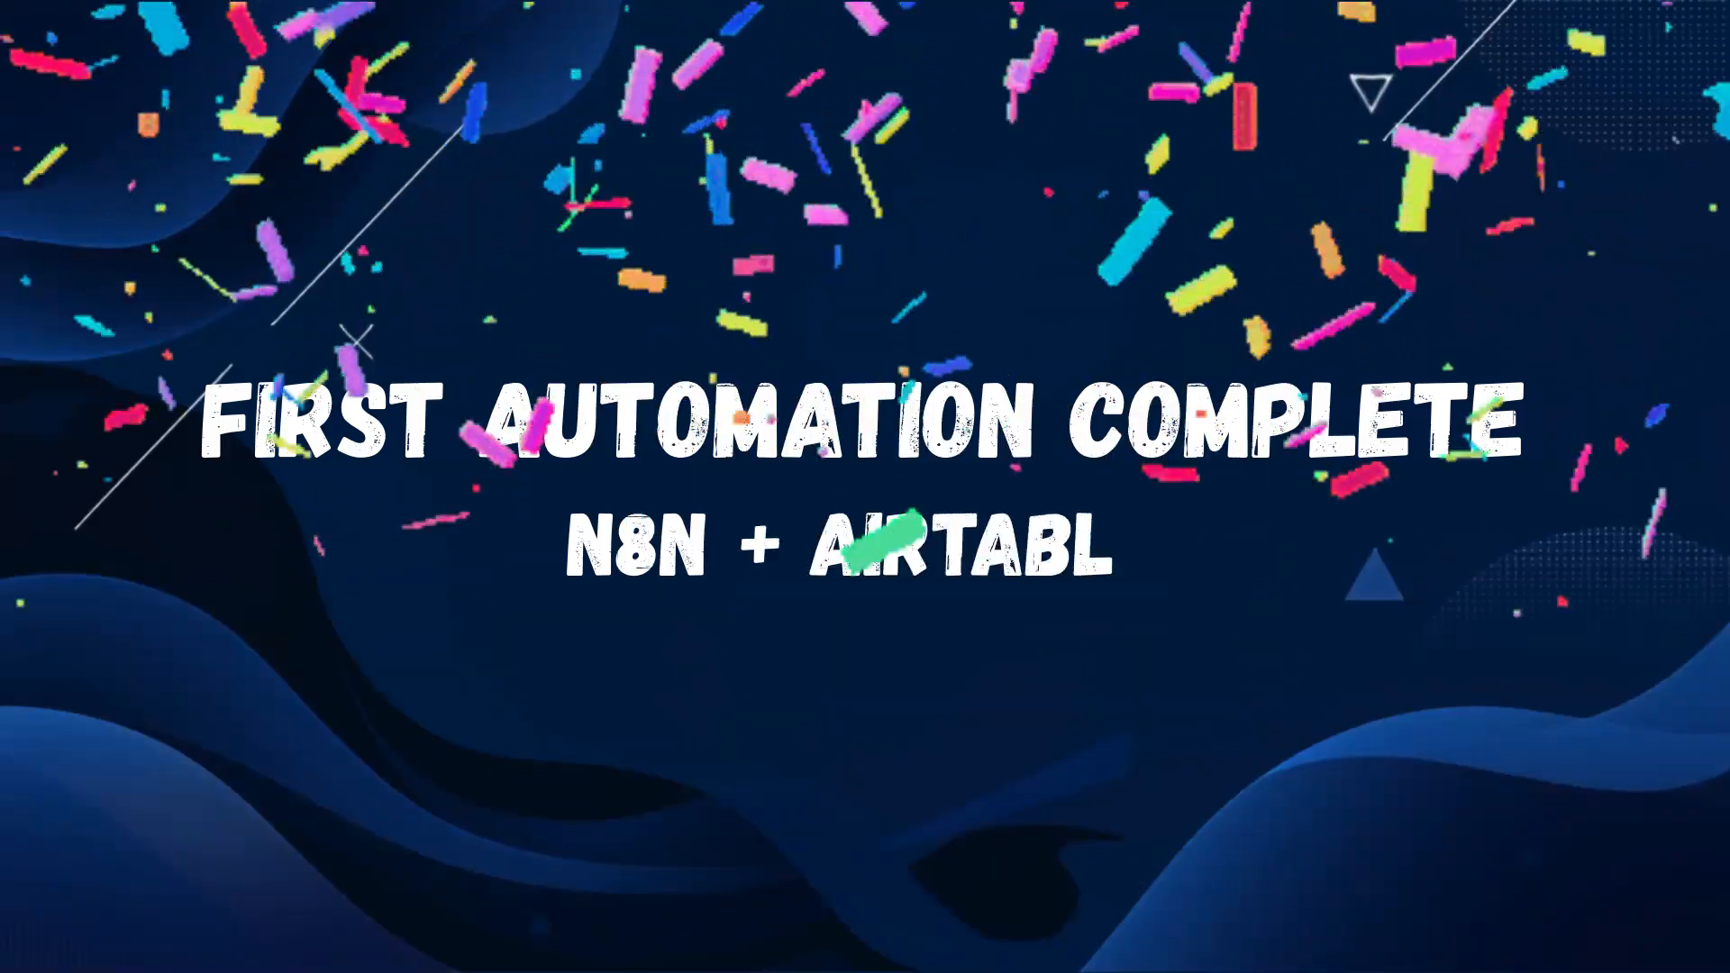